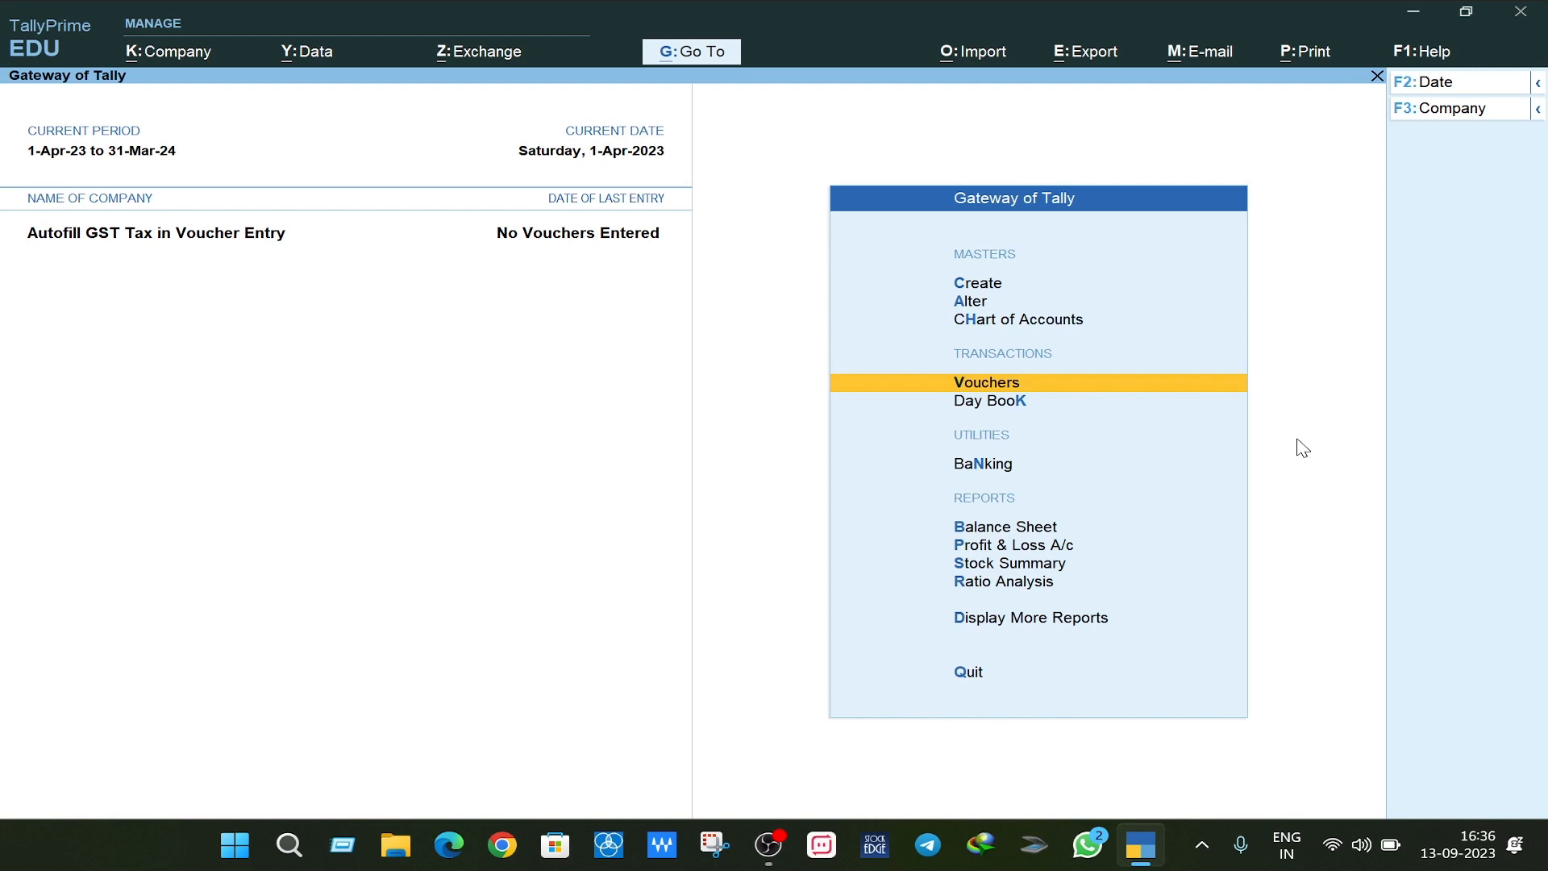
- View the blank purchase voucher entry screen and leave it without recording anything
key(Return)
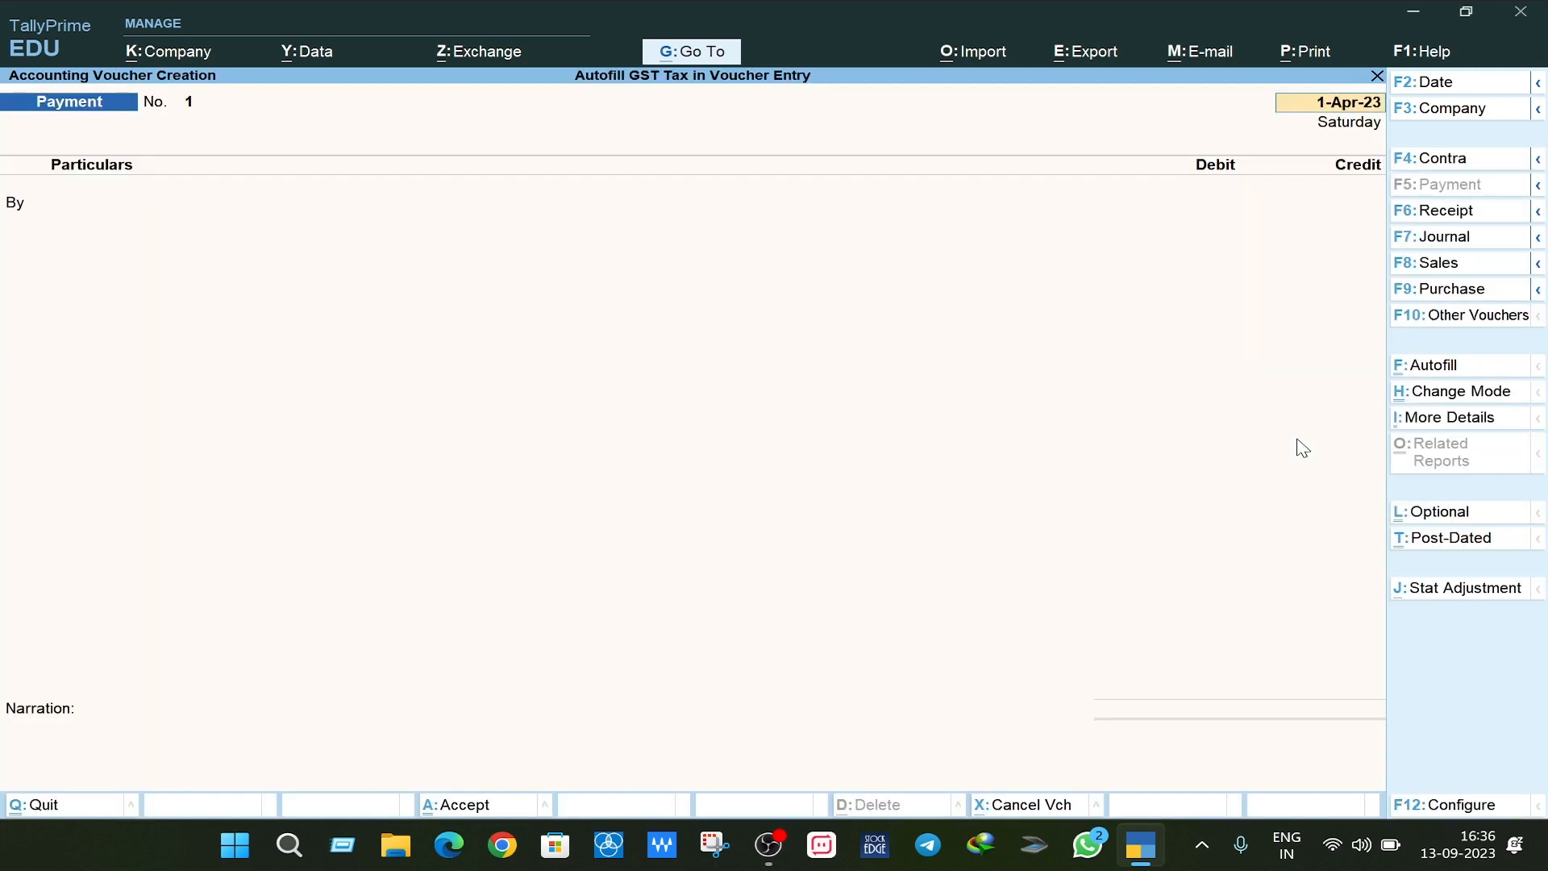
key(F9)
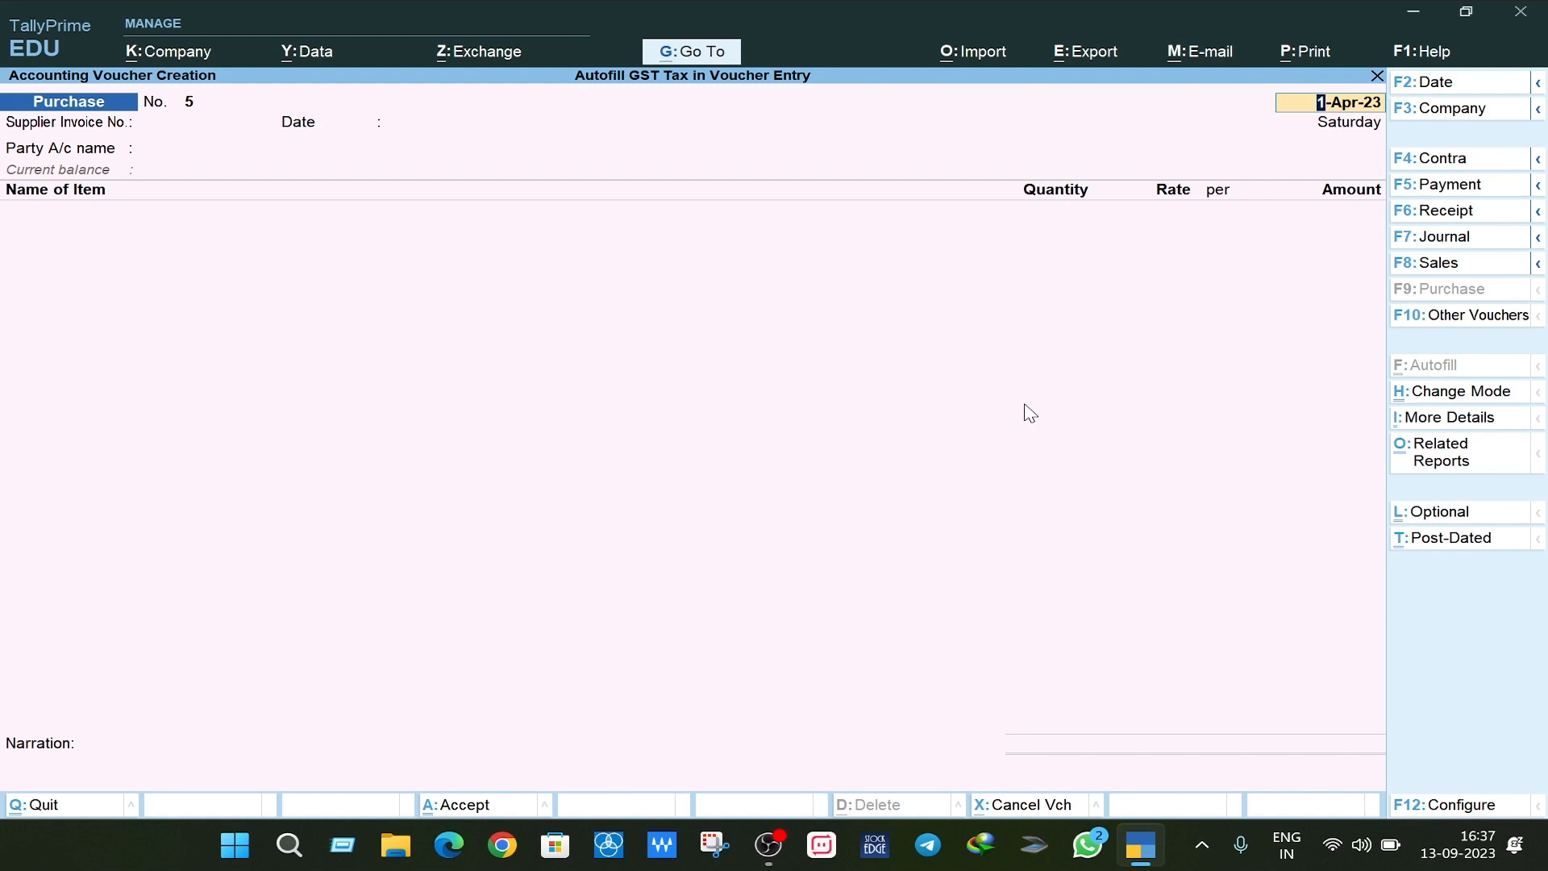
key(BackSpace)
key(Escape)
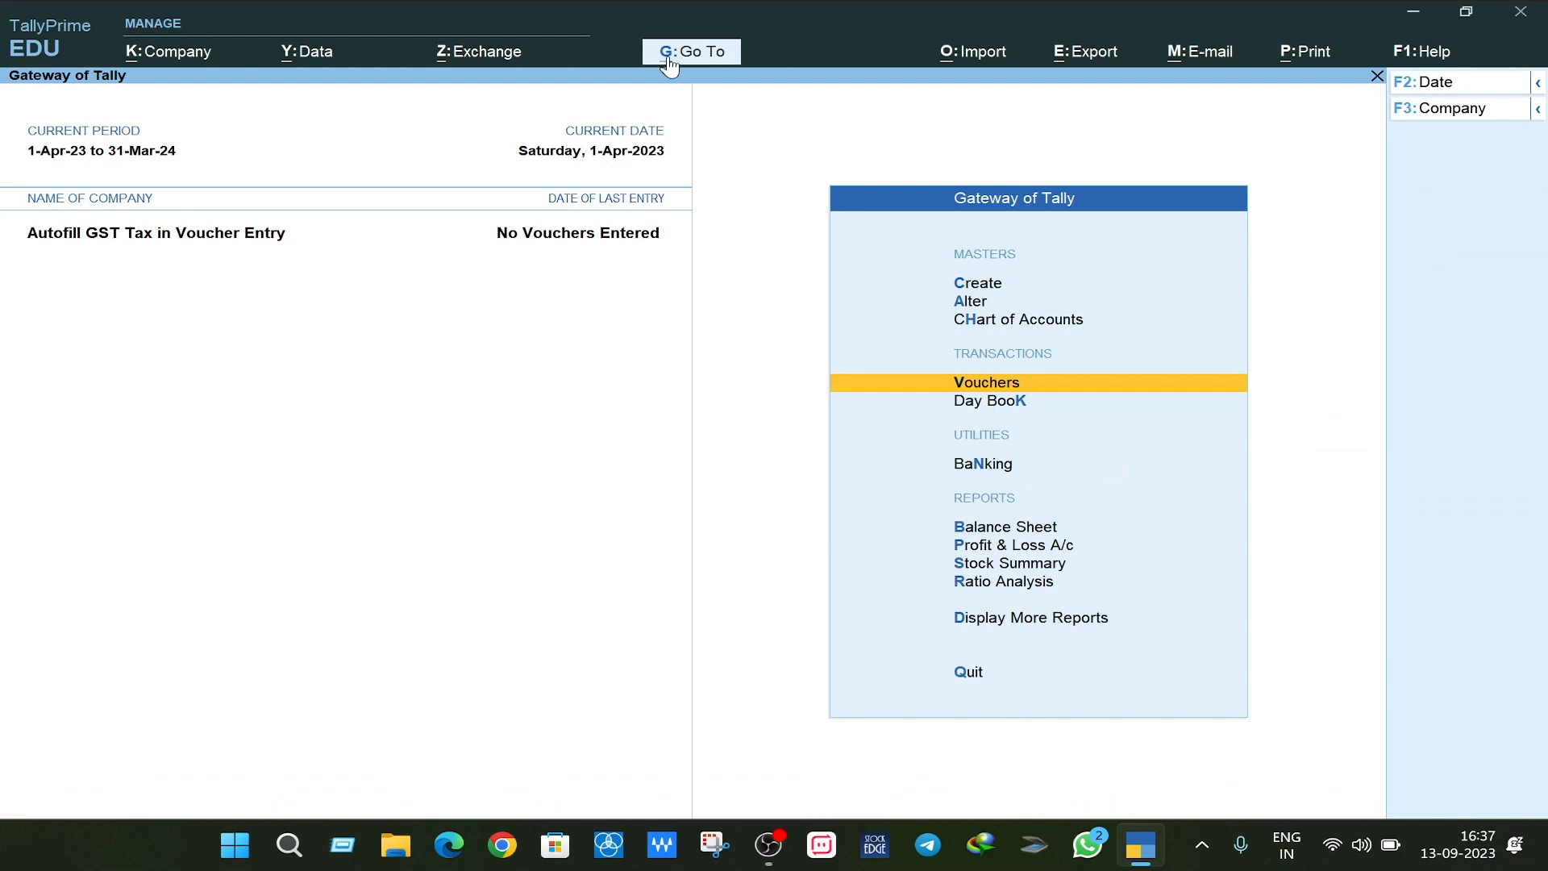
- Open the Purchase voucher type for alteration from the master list
key(Up)
key(Up)
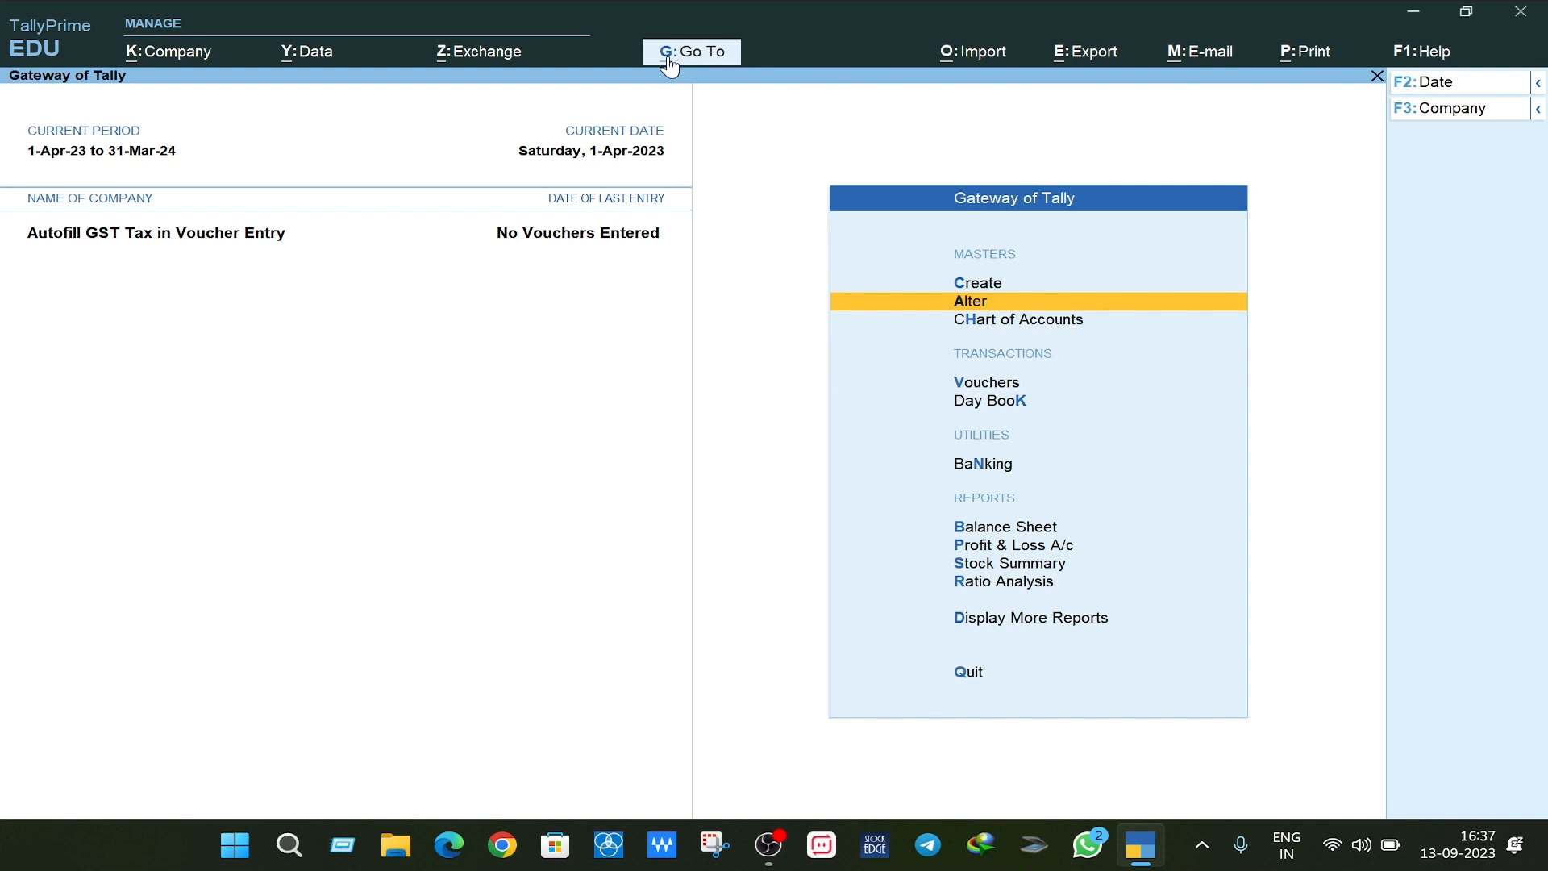
key(Return)
key(Down)
key(Down)
key(Down)
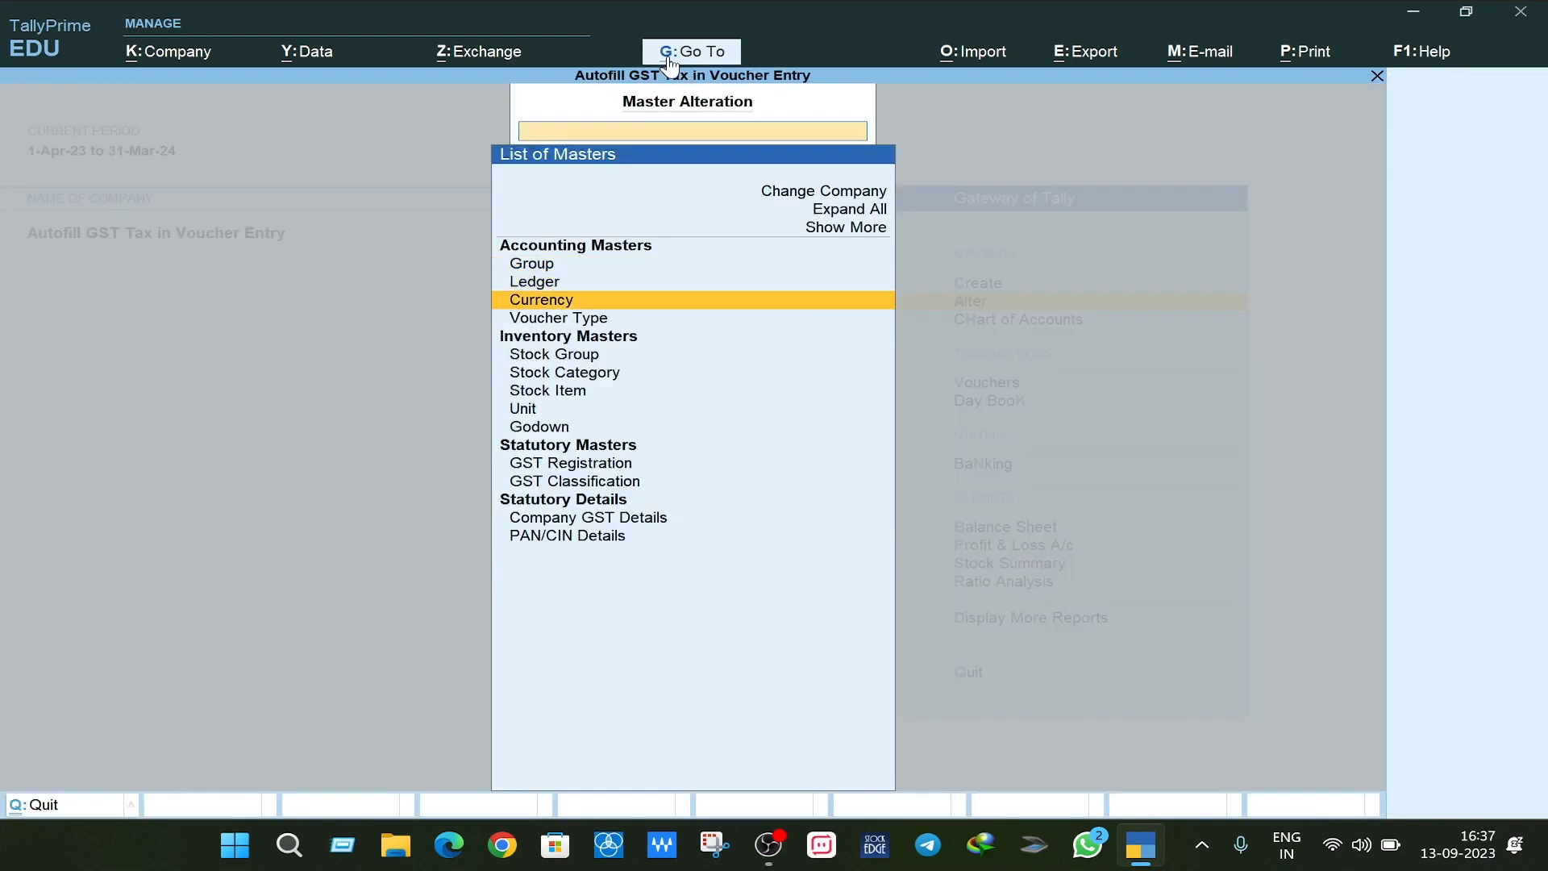
key(Return)
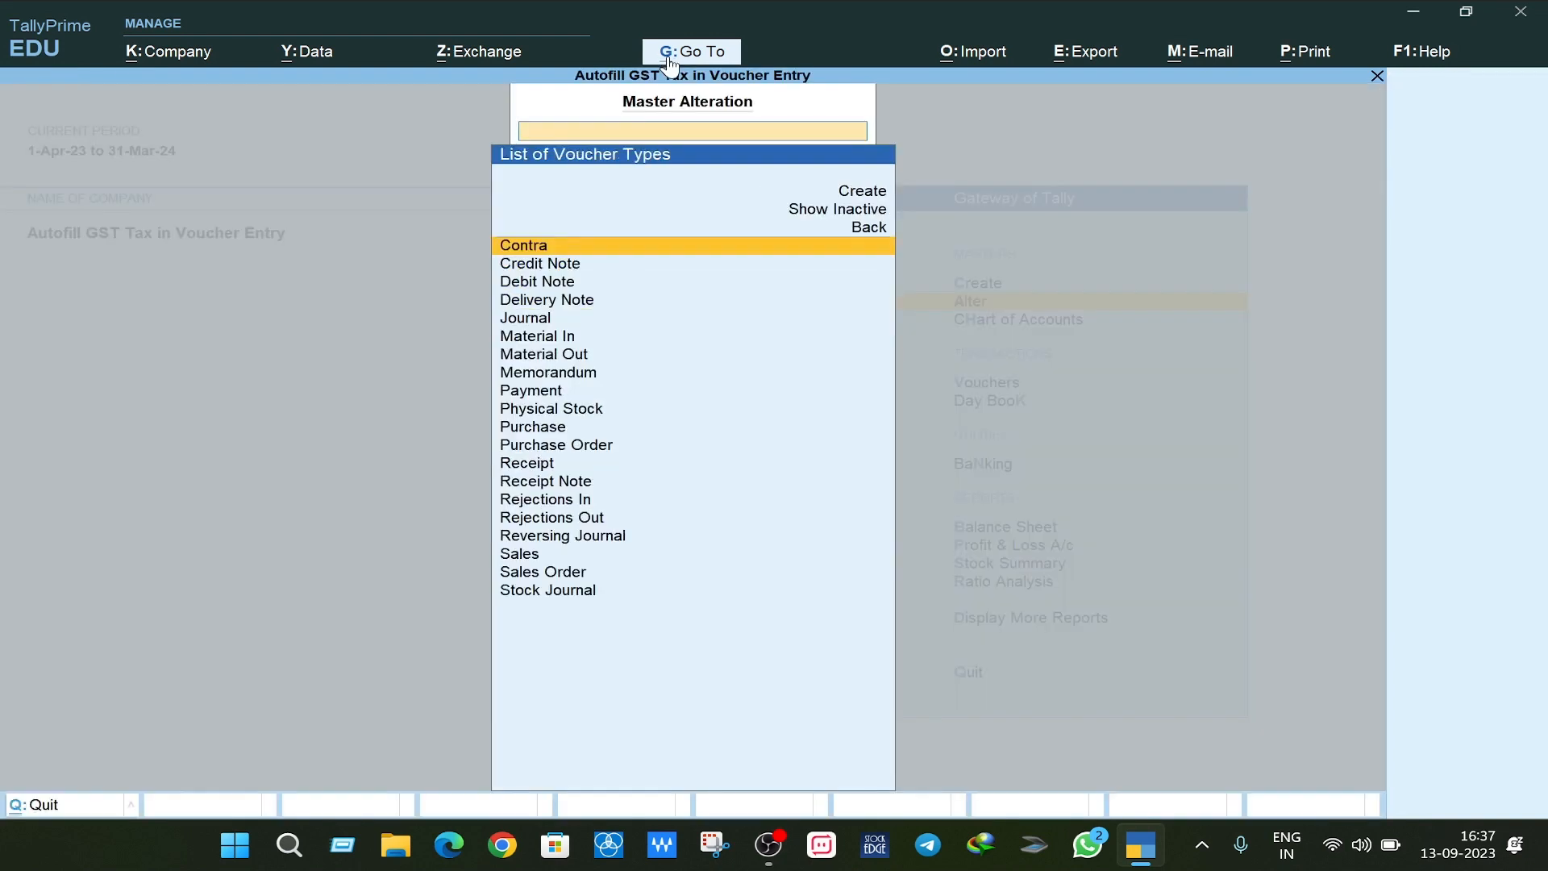
text(Pu)
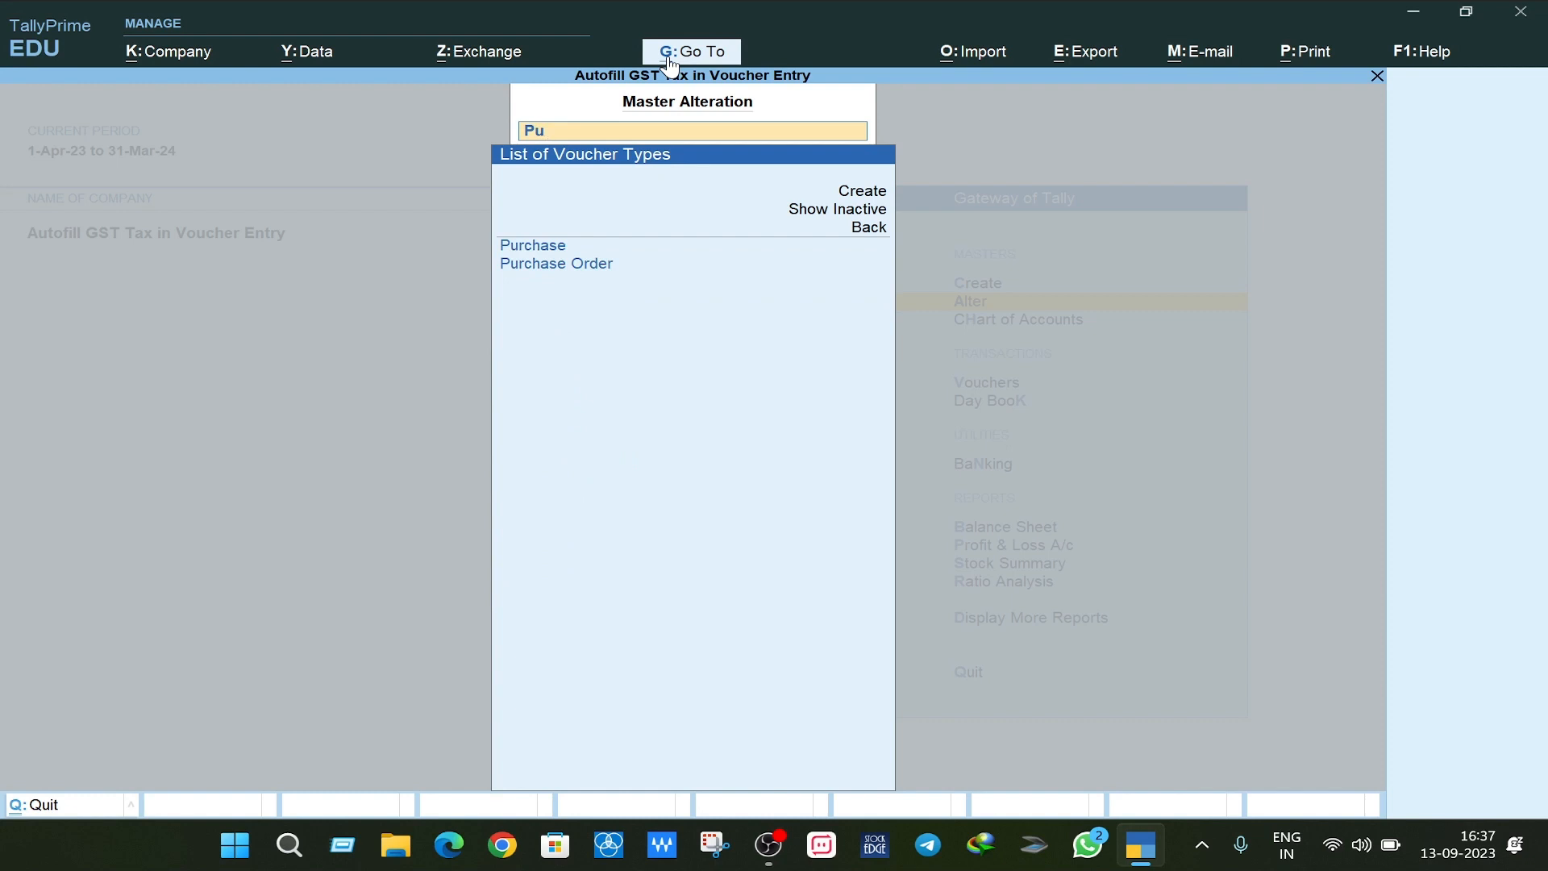
key(Return)
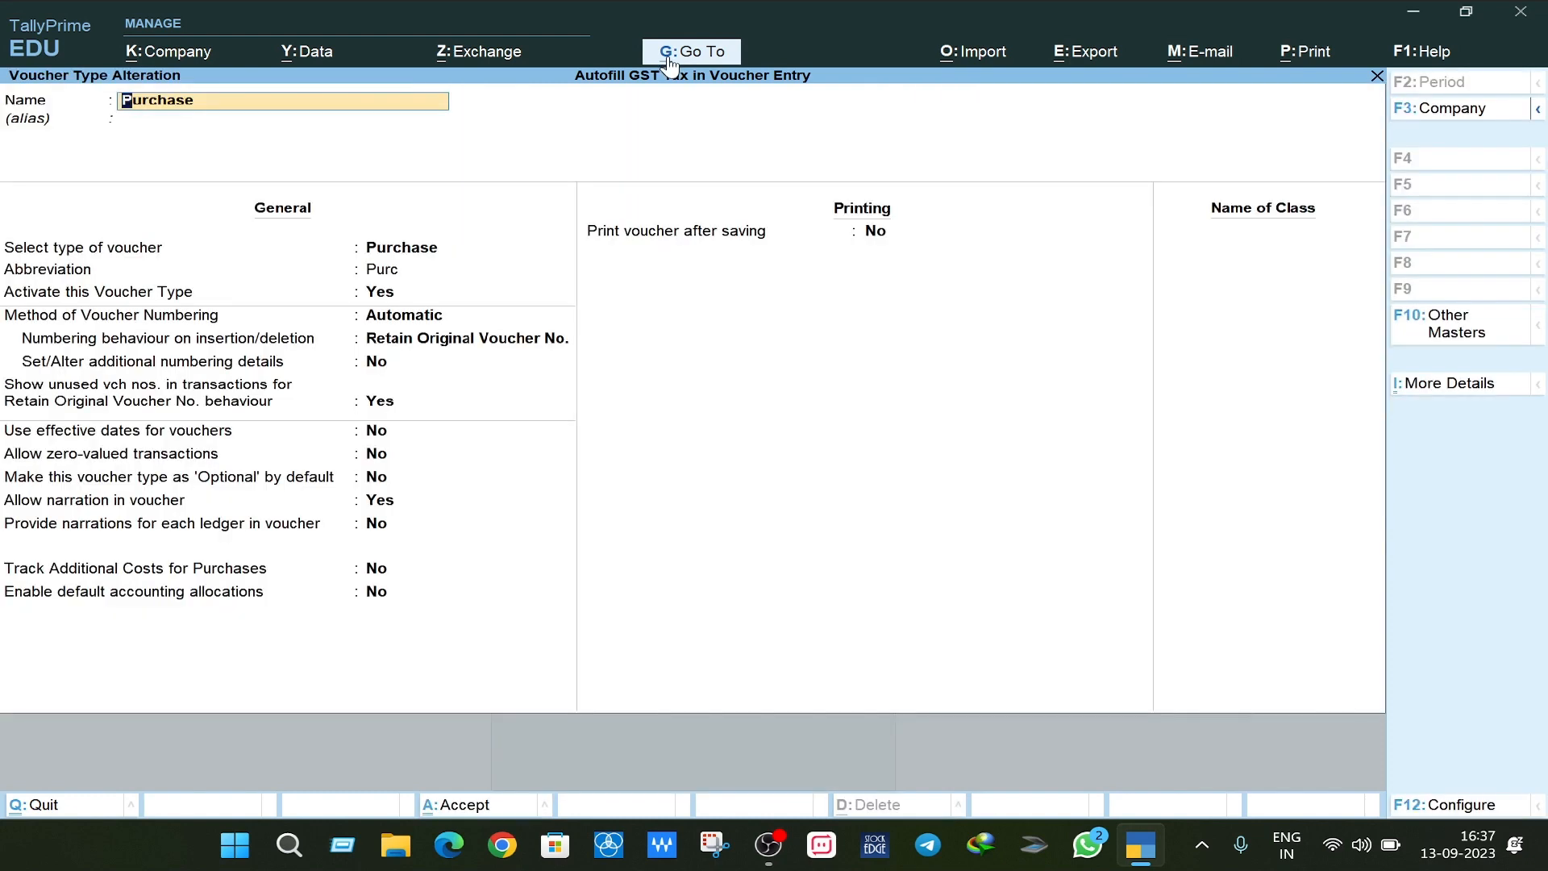
- Enable default accounting allocations for the Purchase voucher type and open its default accounting entries
key(Return)
key(Return)
key(Return)
key(Return)
key(Return)
key(Return)
key(Return)
key(Return)
key(Return)
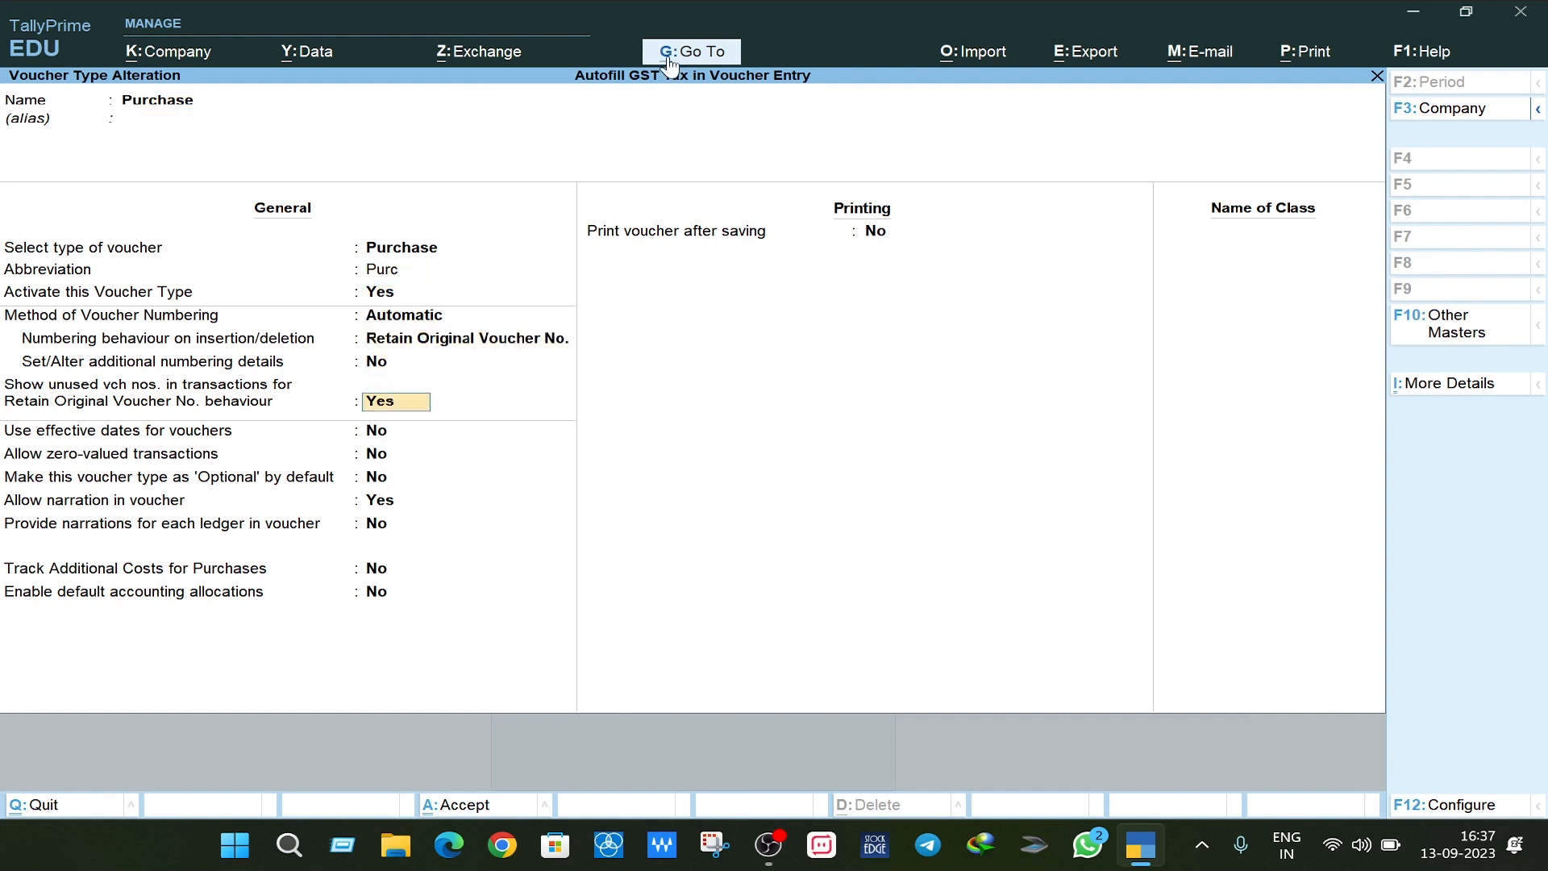
key(Return)
key(Return)
key(Return)
key(Return)
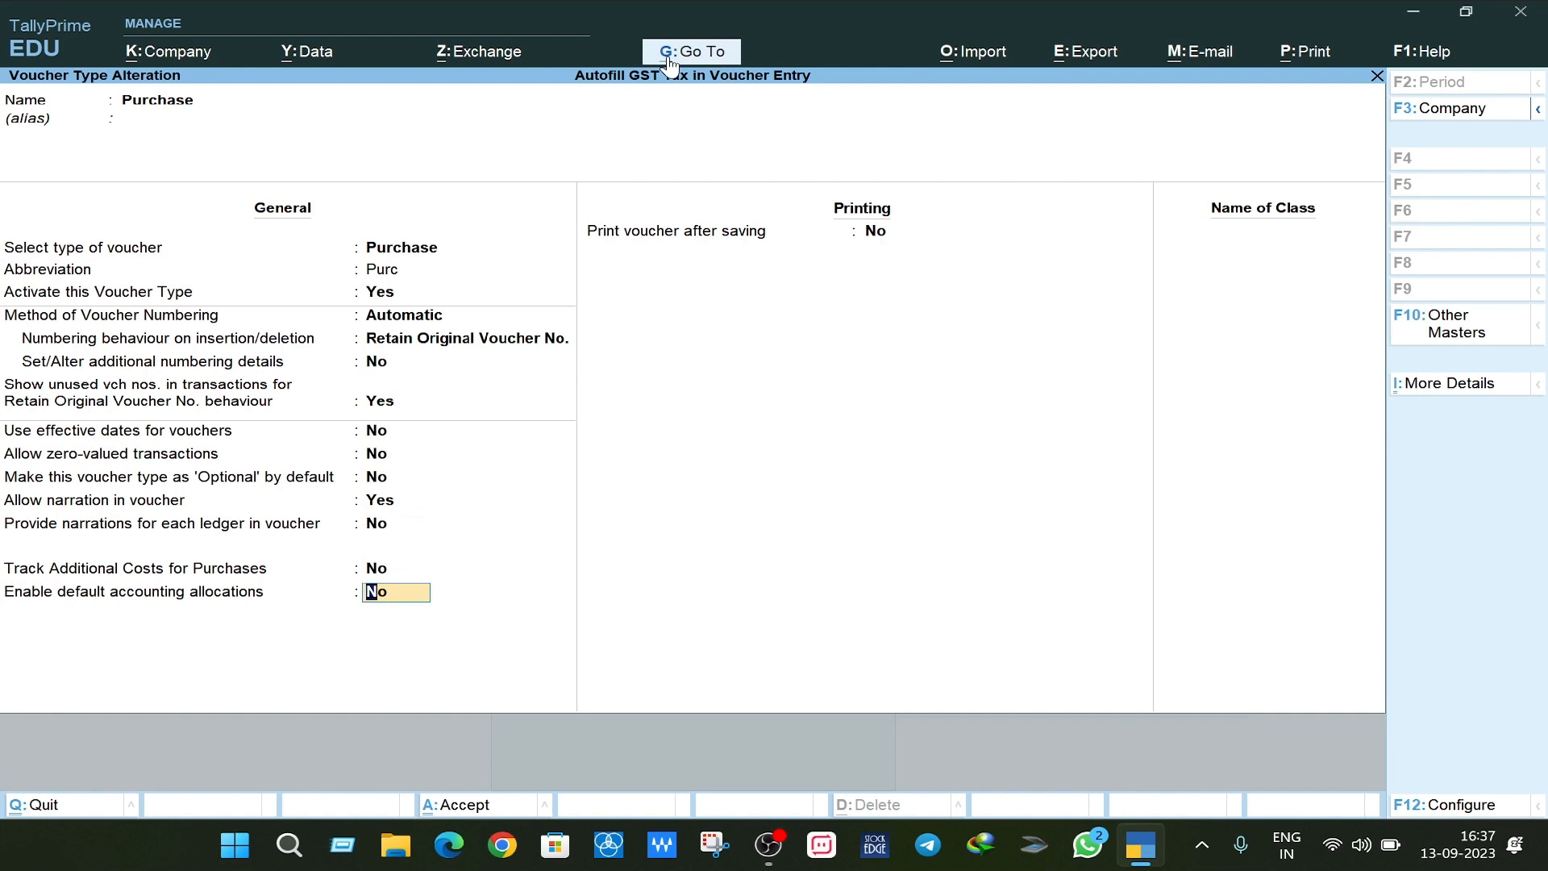
text(y)
key(Return)
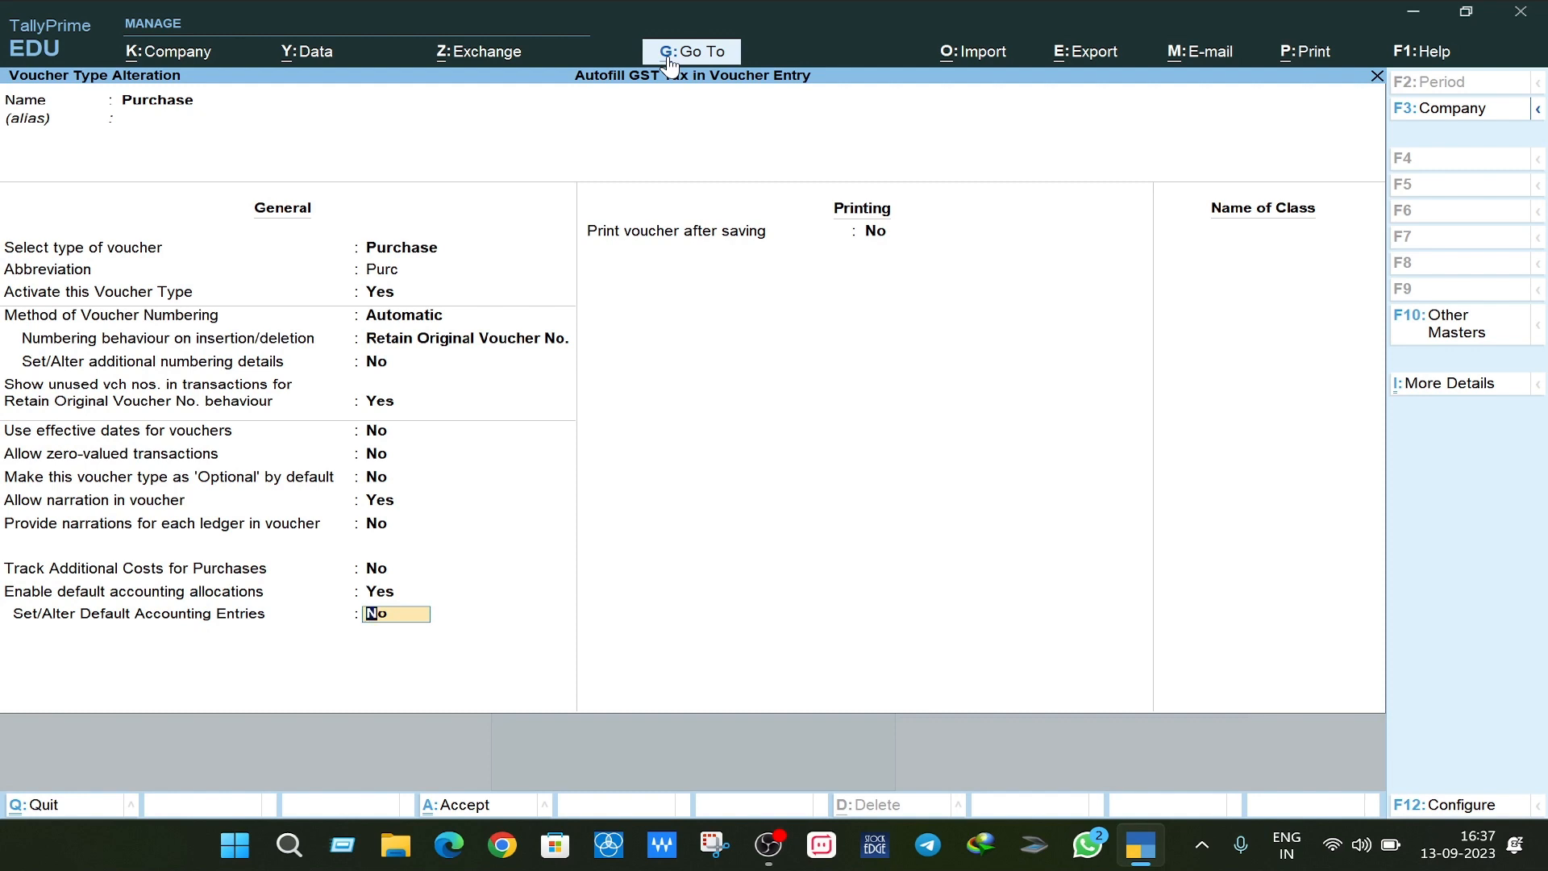
text(y)
key(Return)
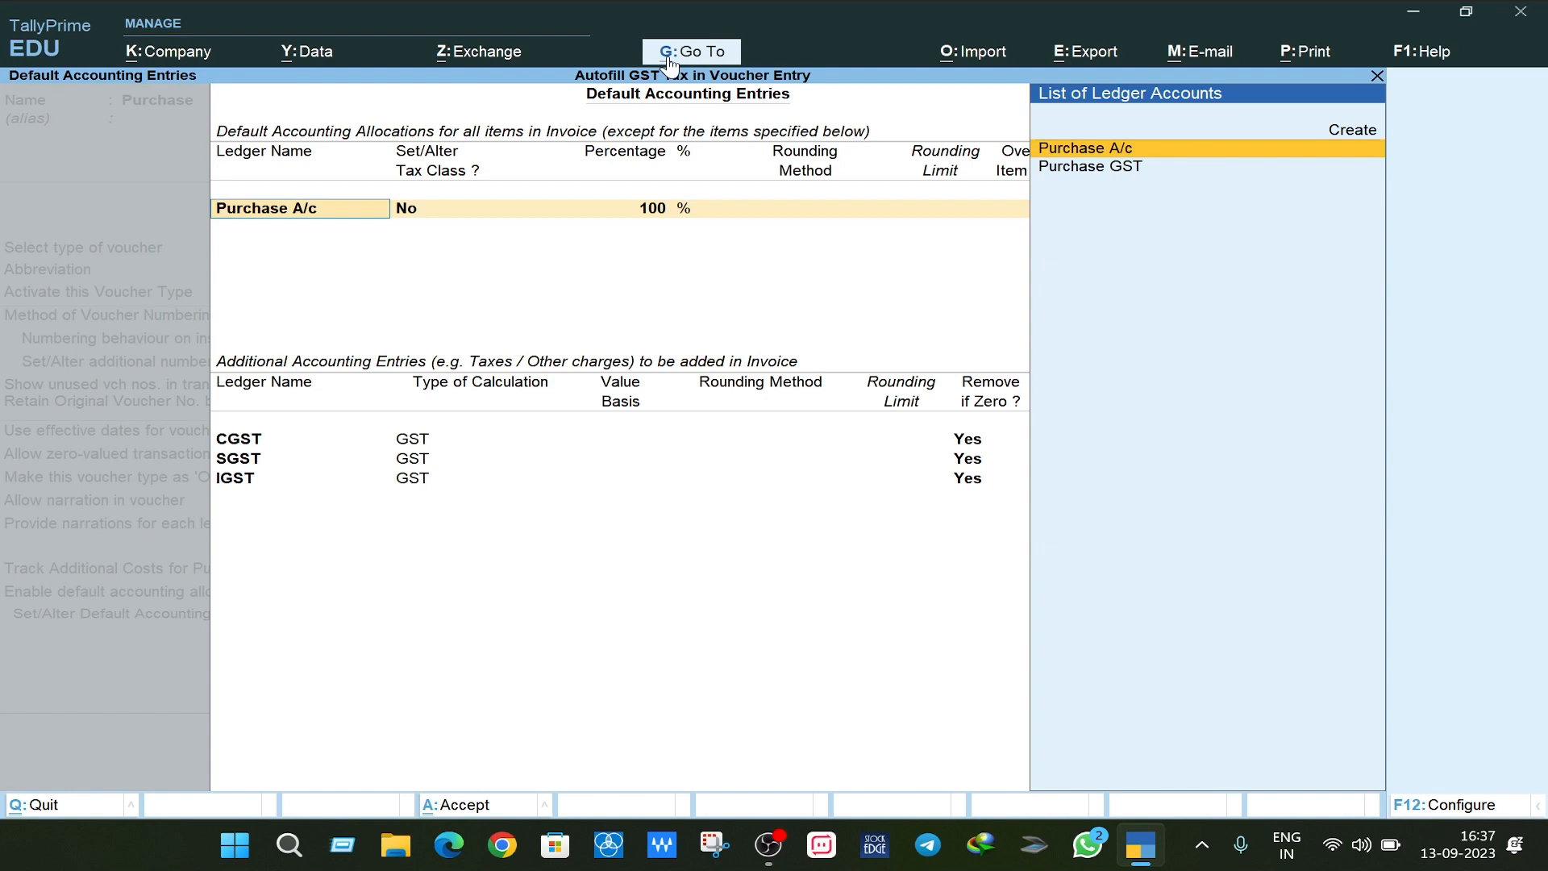
- Review the Purchase A/c ledger's group, HSN/SAC and GST rate details, and accept the ledger as it is
key(ctrl+Return)
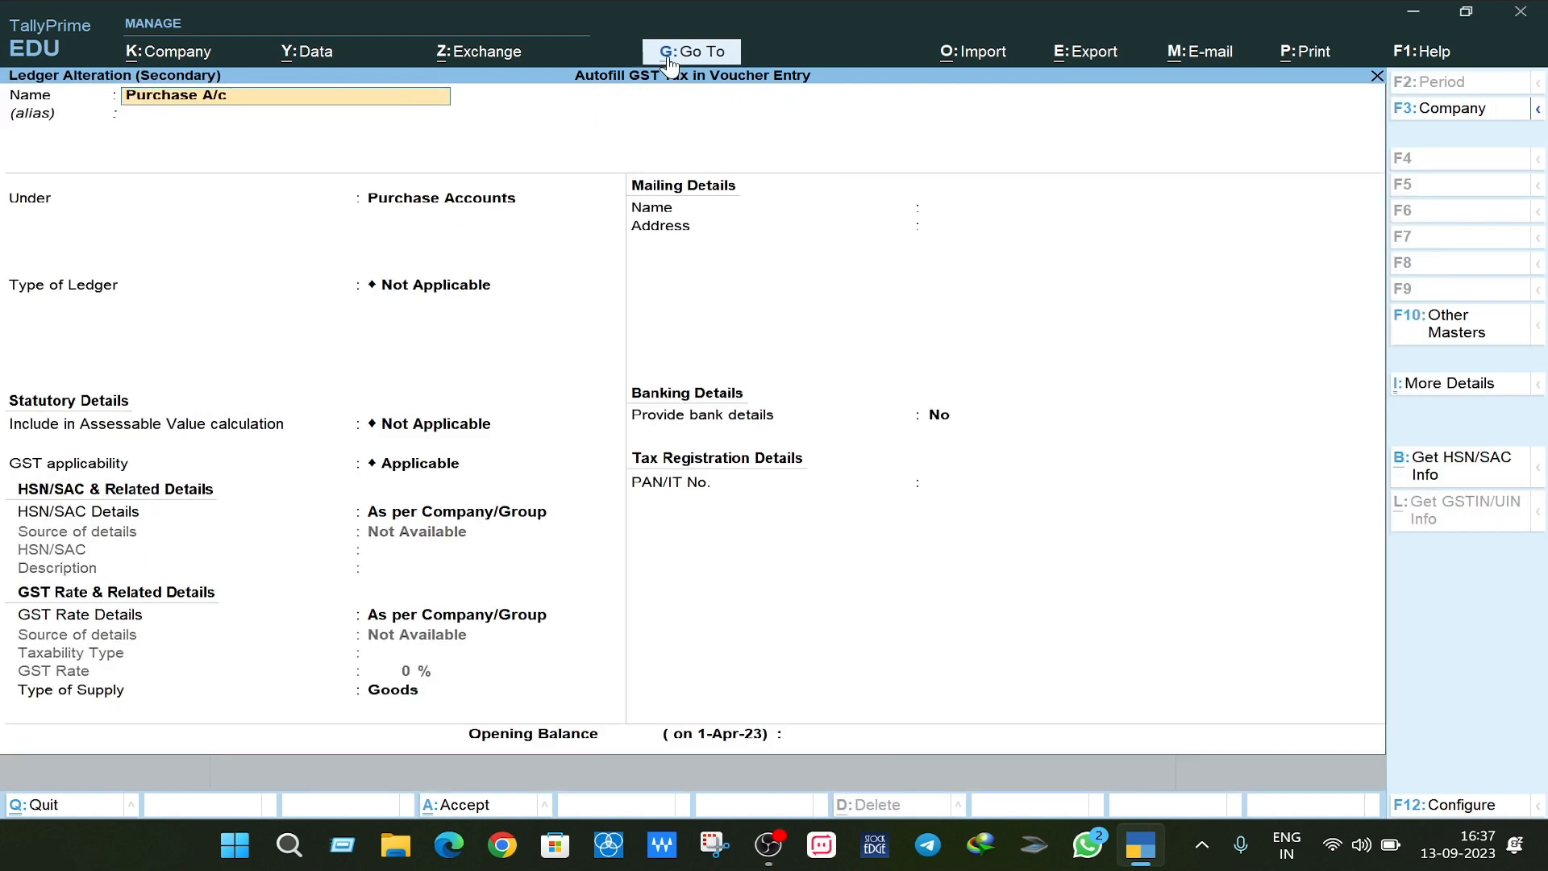
key(Return)
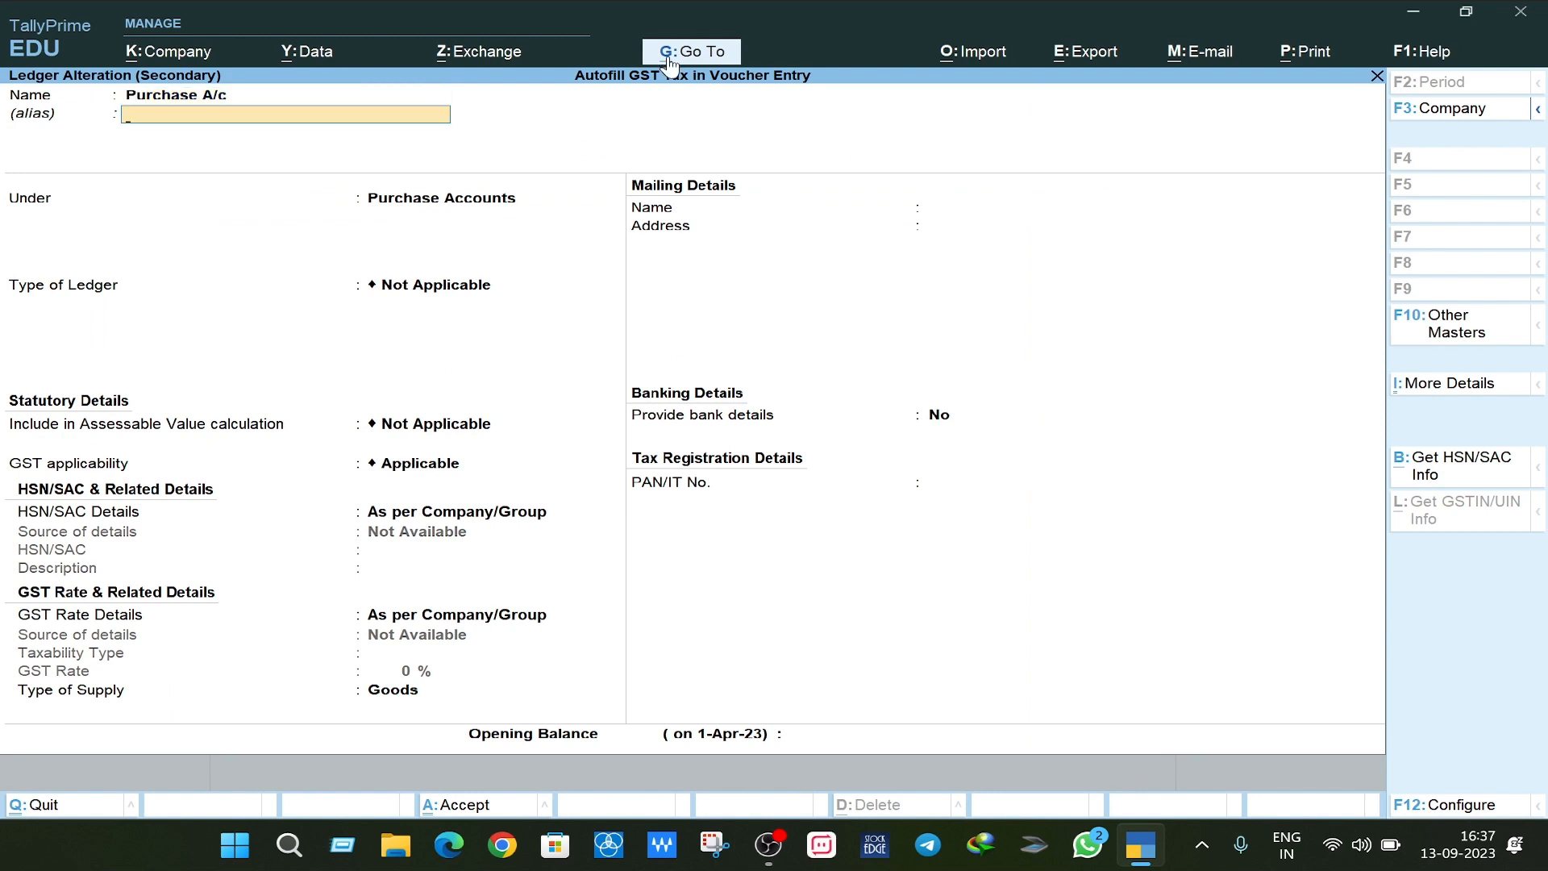
key(Return)
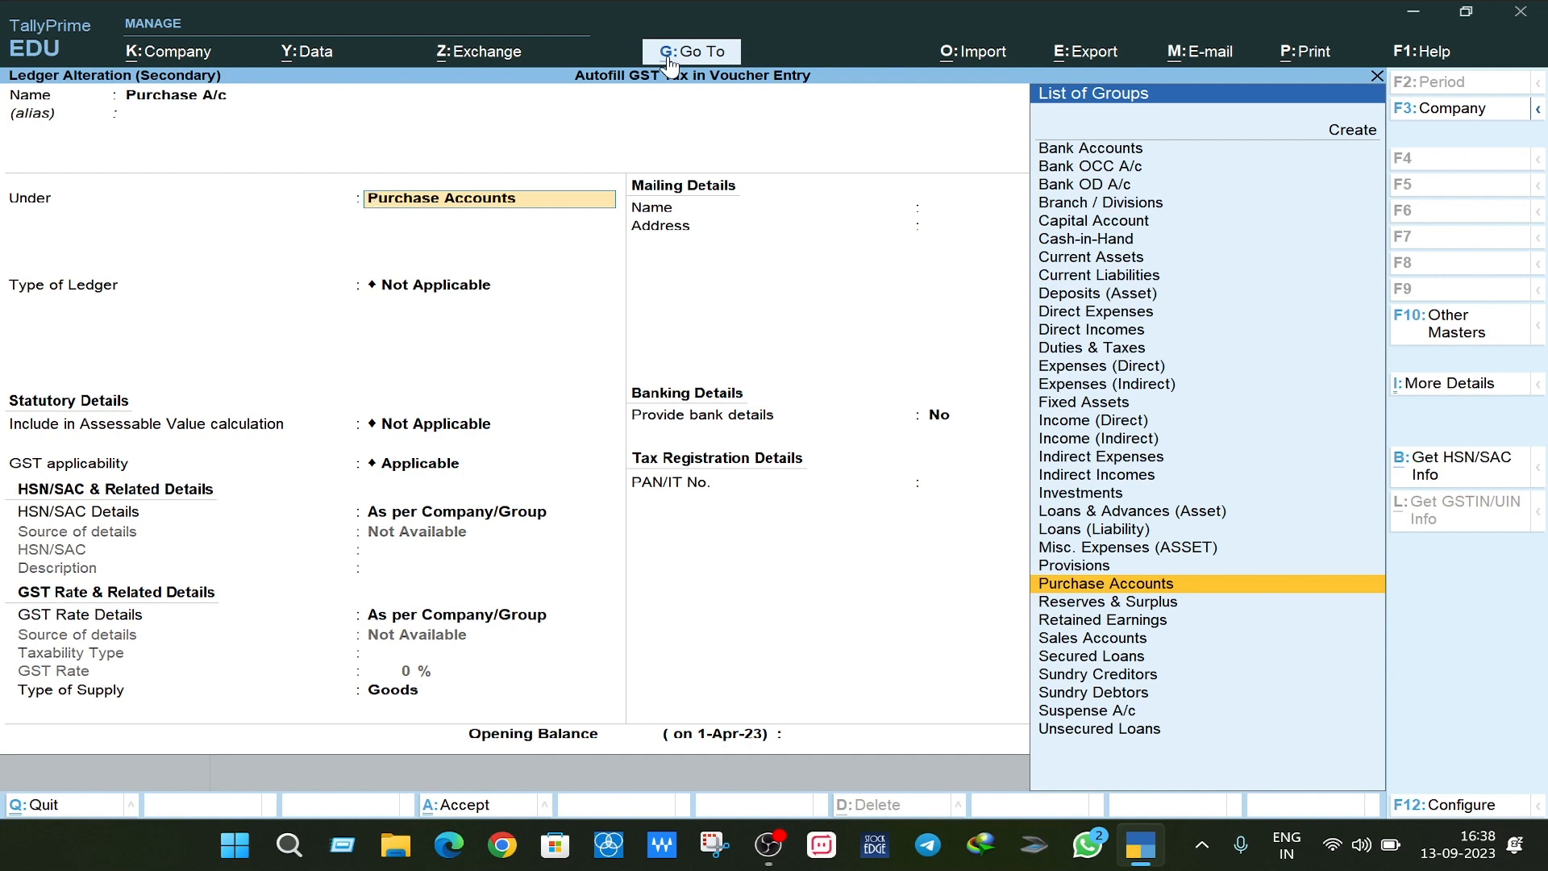
key(Return)
key(Return)
key(Return)
key(Return)
key(Return)
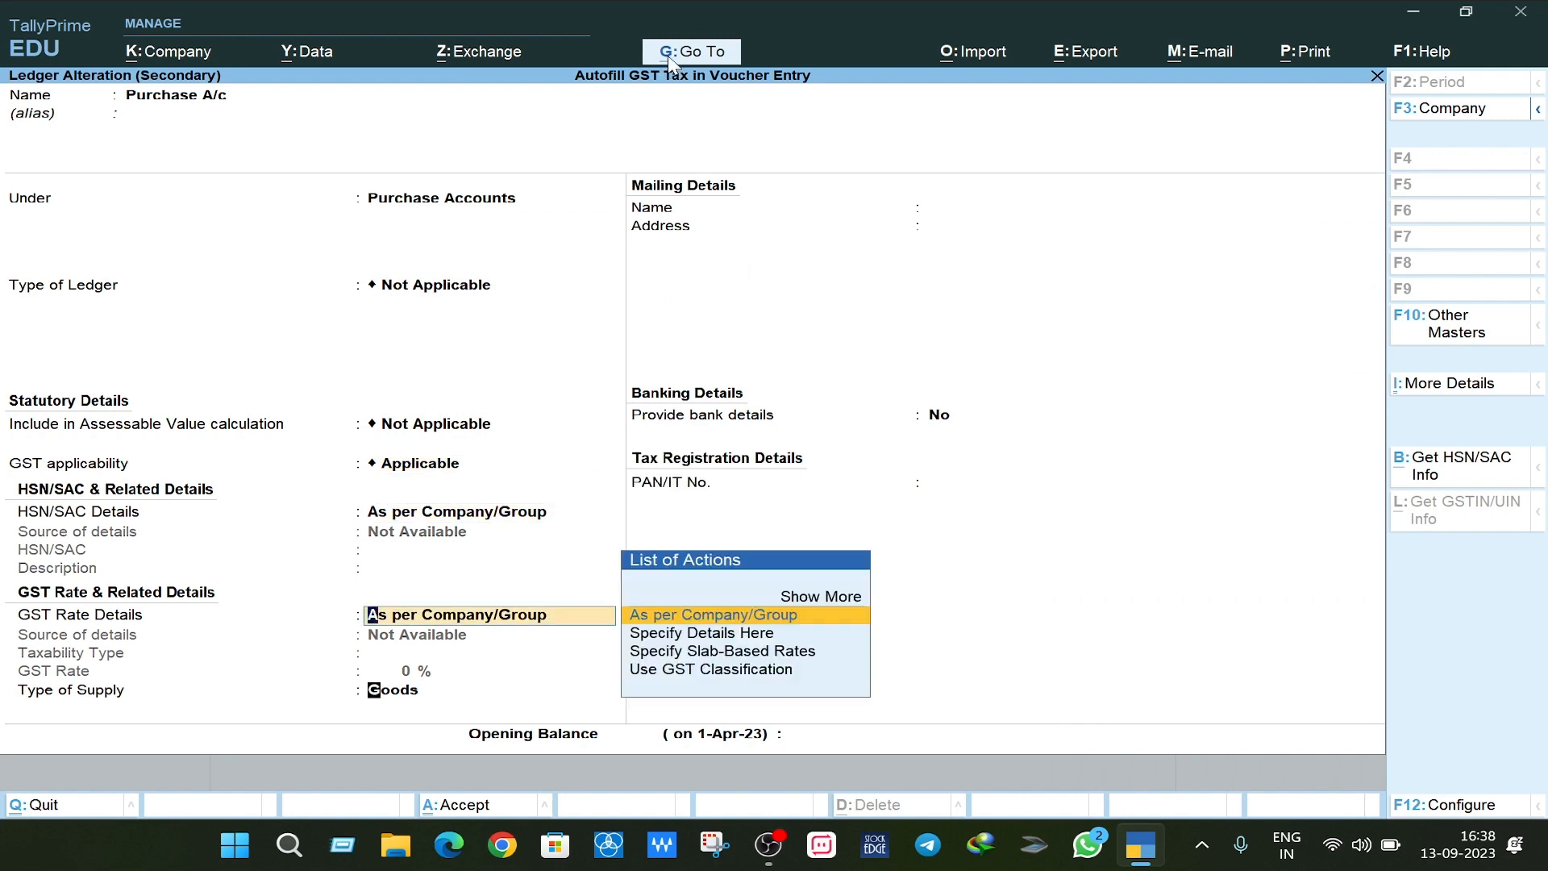
key(Return)
key(Return)
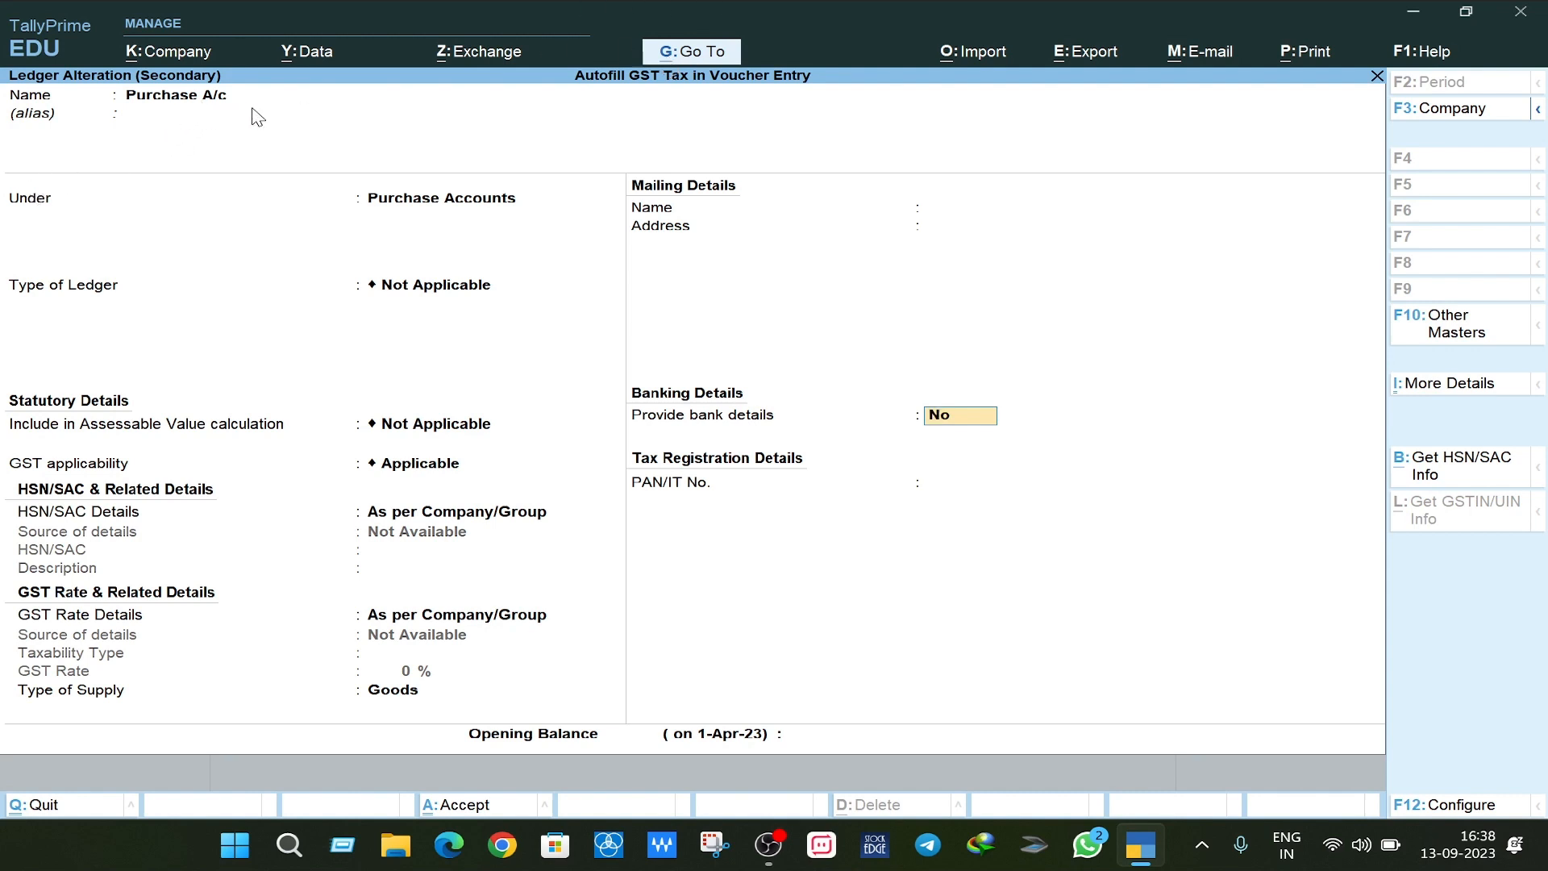
key(Return)
key(Return)
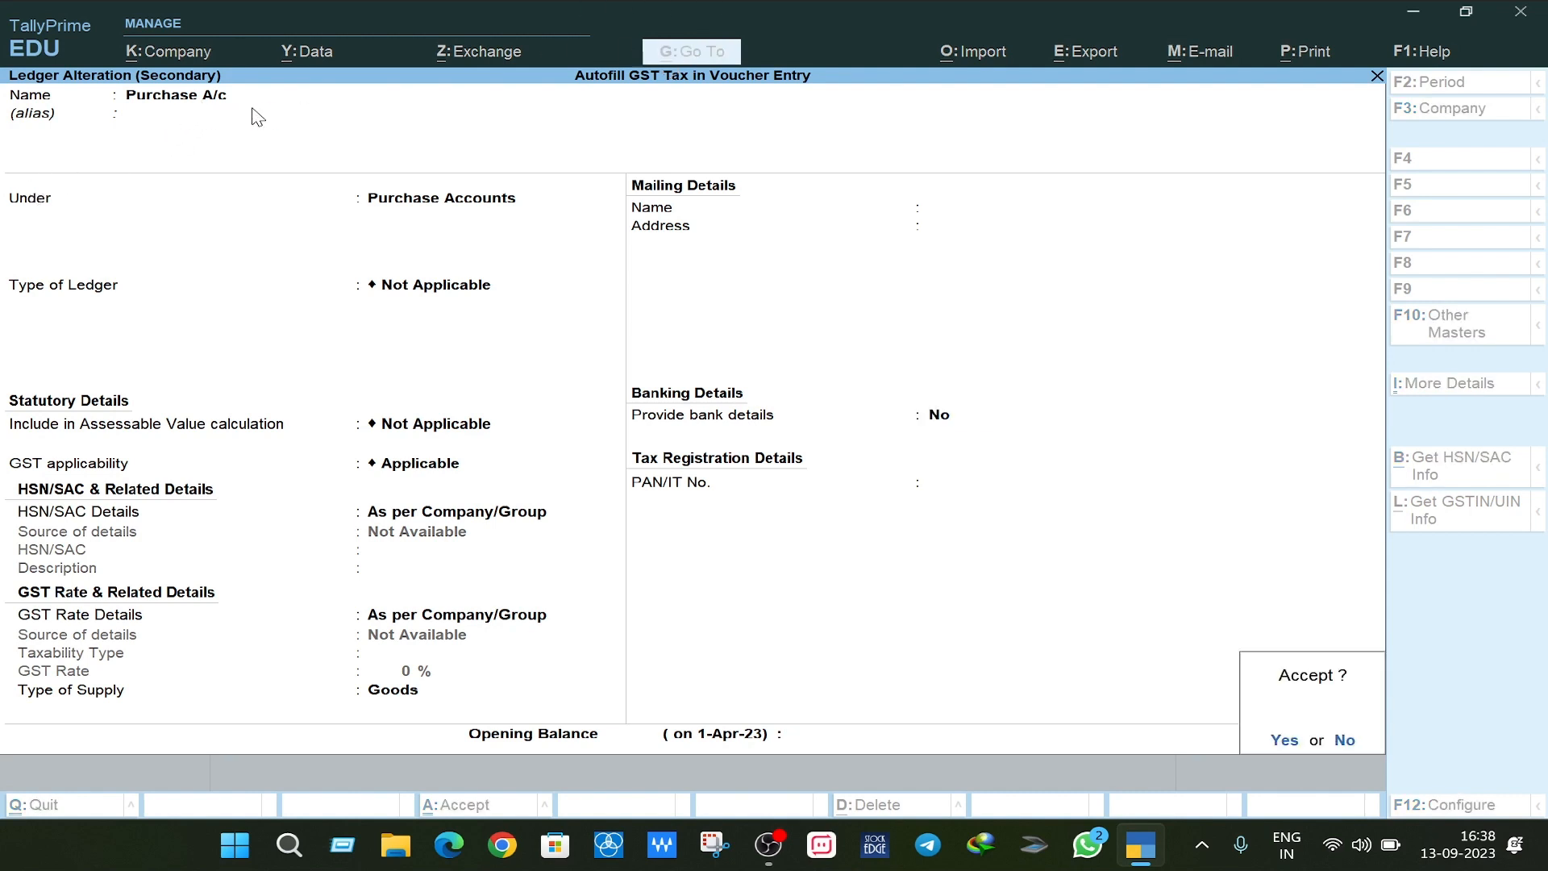
key(Return)
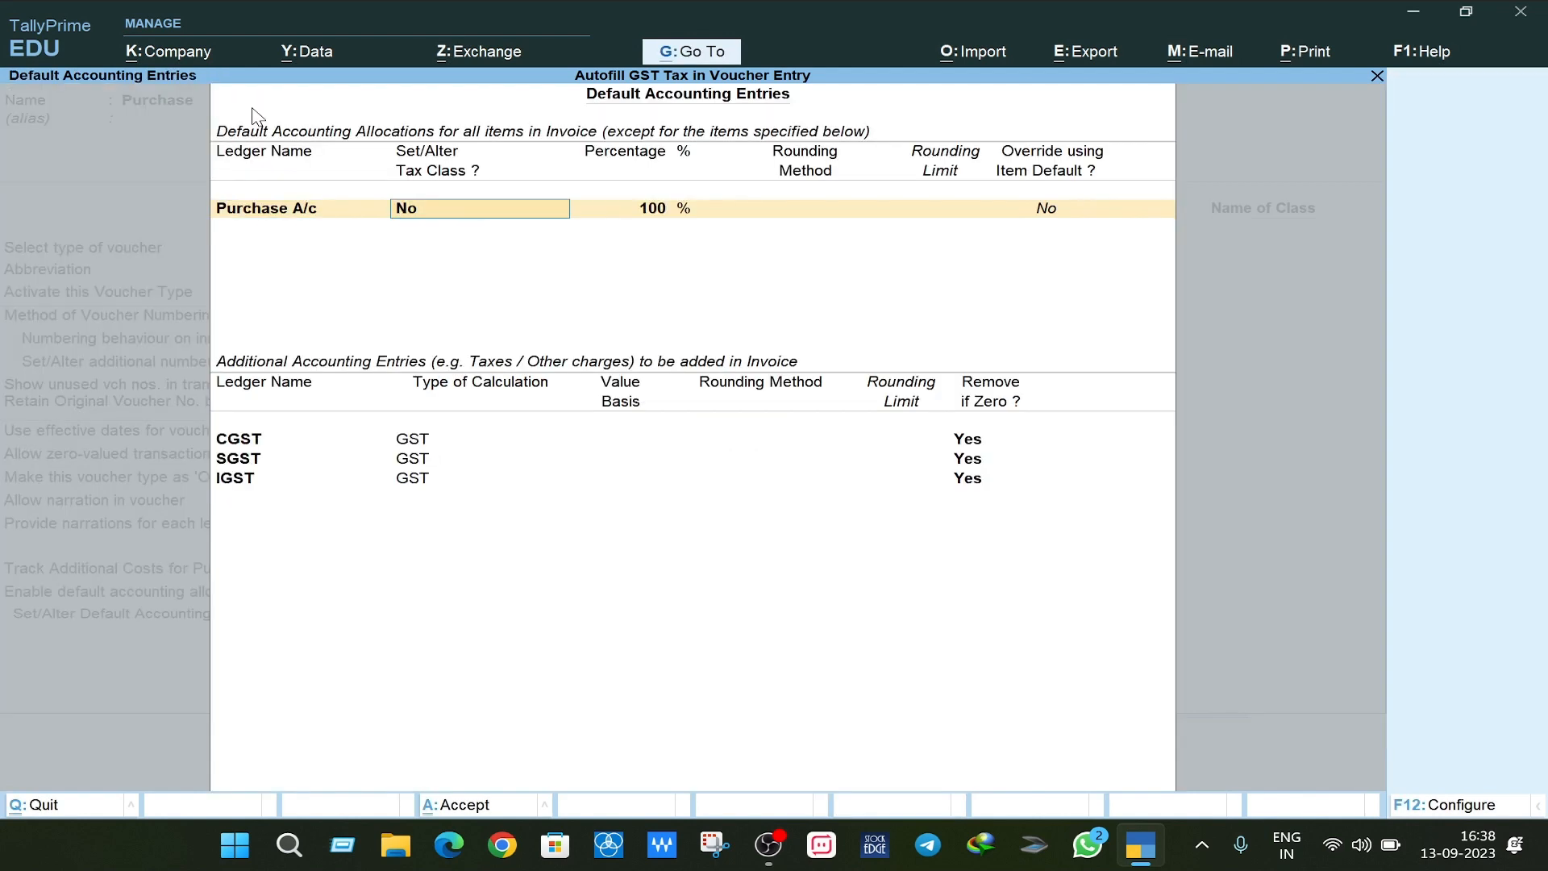
- Examine the CGST ledger's master settings from the additional accounting entries and leave it without changes
key(Return)
key(Return)
key(Return)
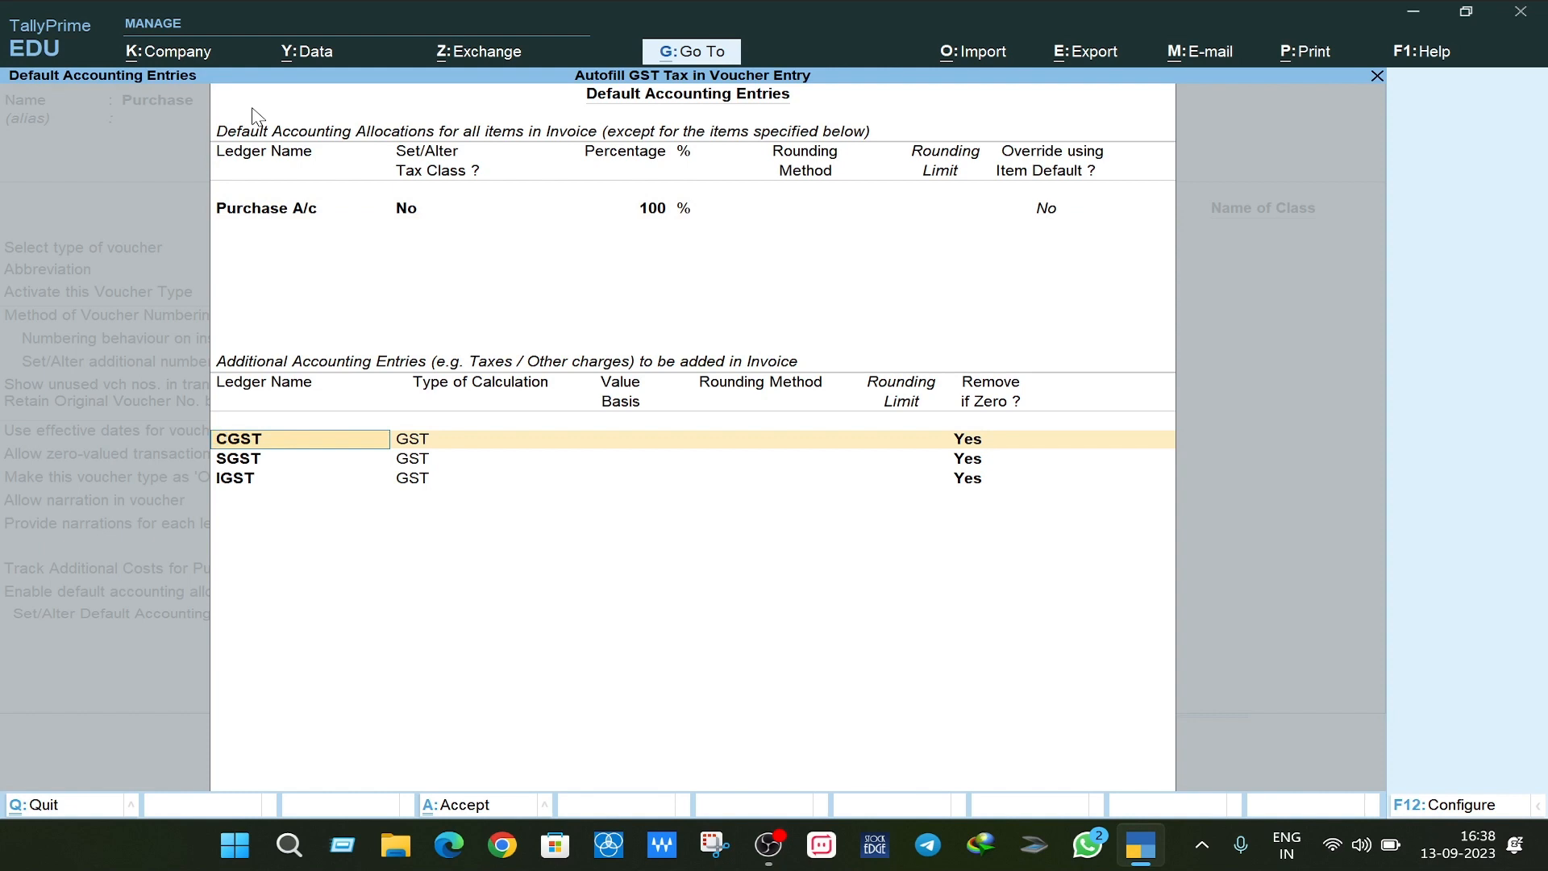
key(ctrl+Return)
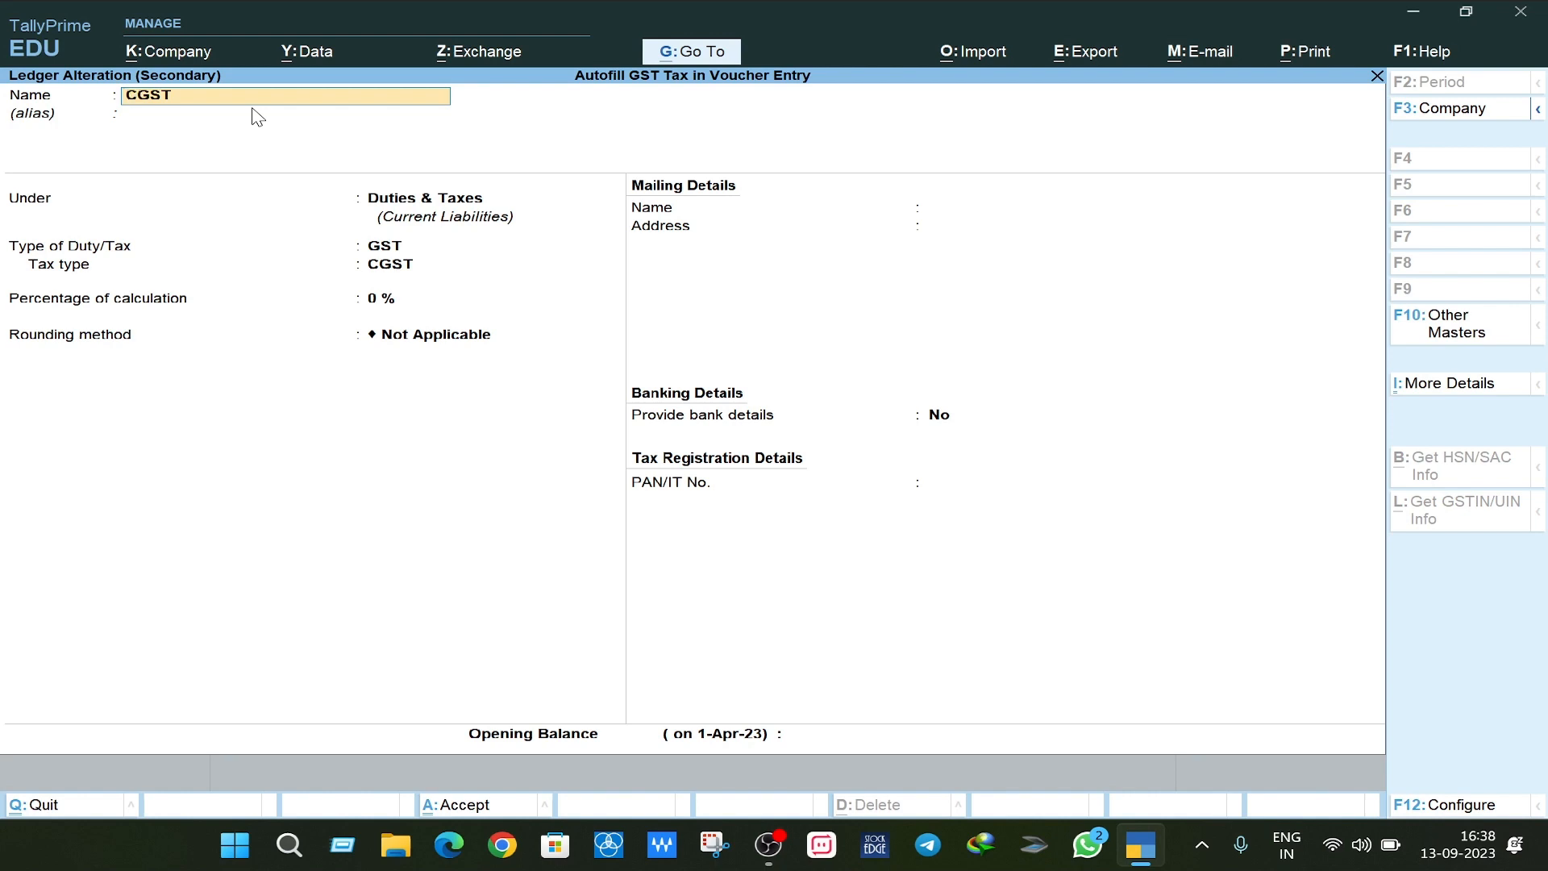
key(Escape)
key(Escape)
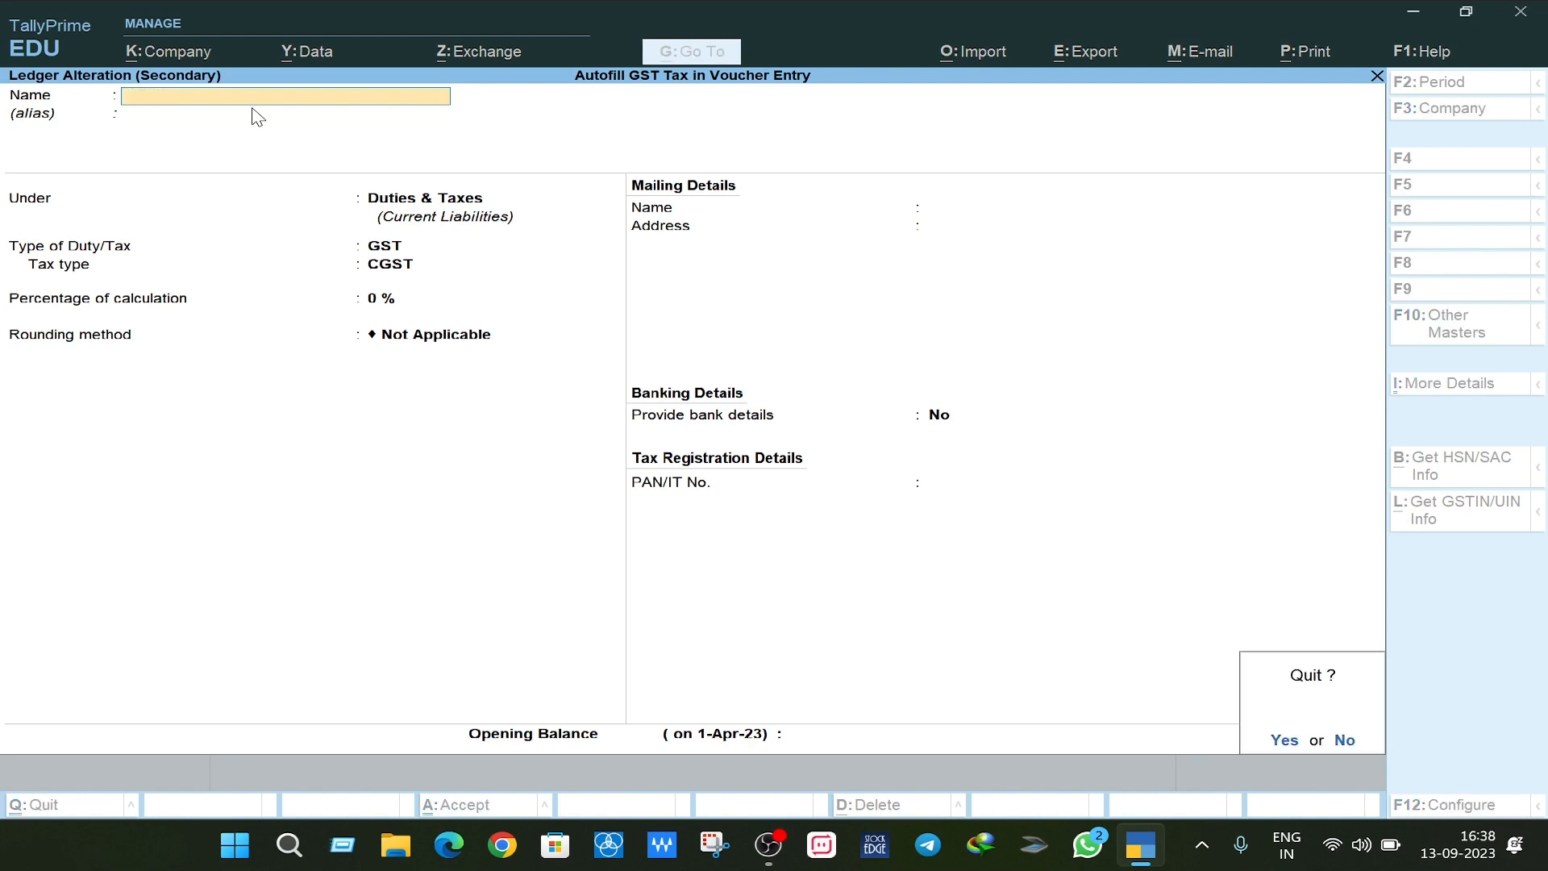
key(y)
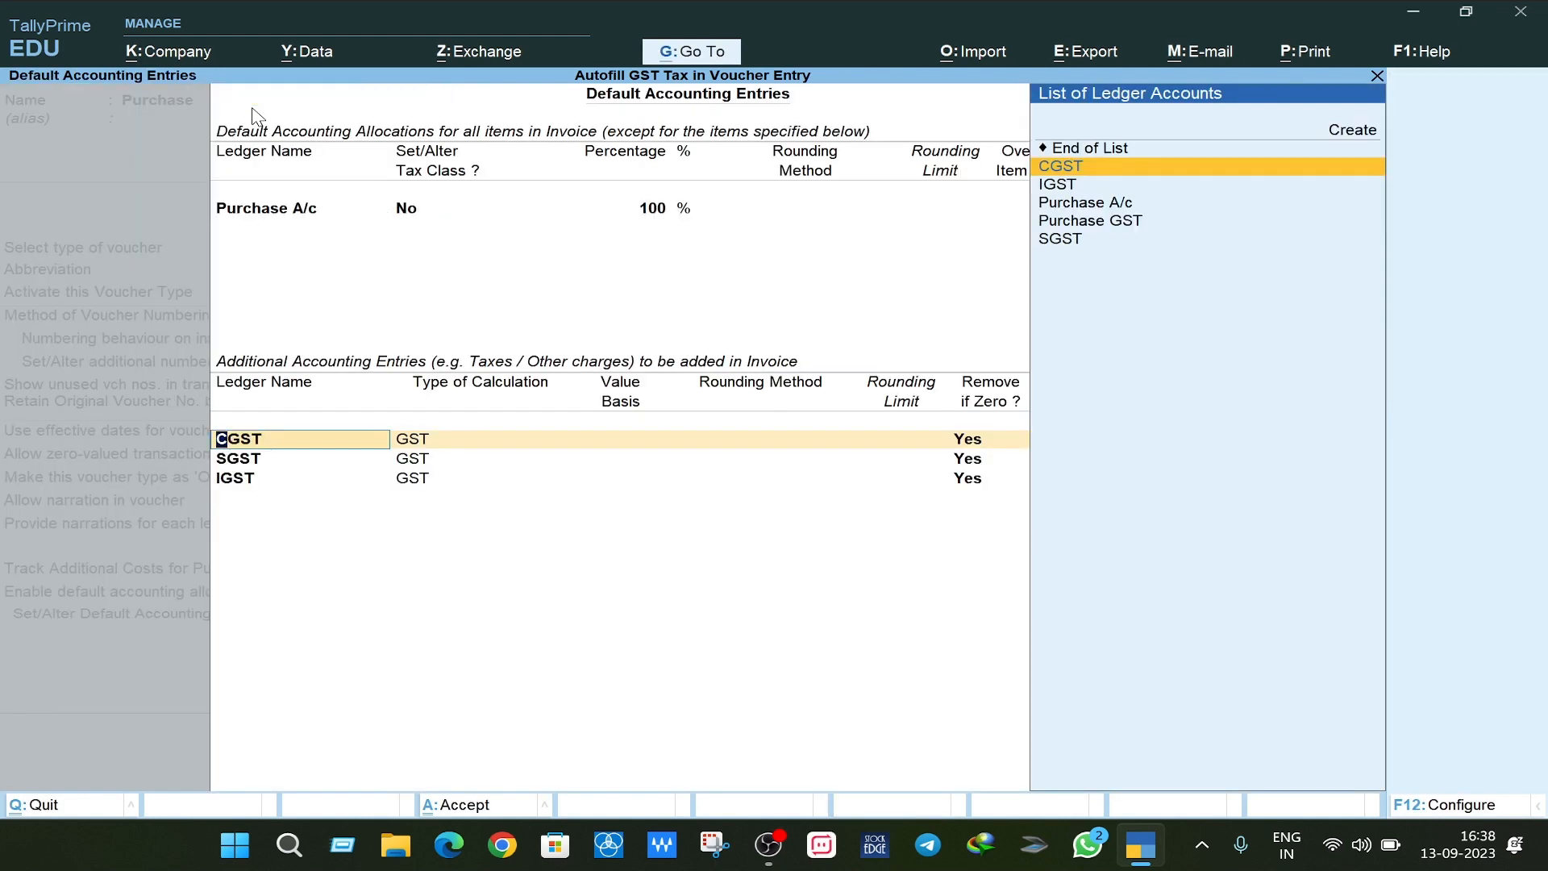
- Accept CGST, SGST and IGST as additional entries, each with Remove if Zero set to Yes, and save the Purchase voucher type
key(Return)
key(Return)
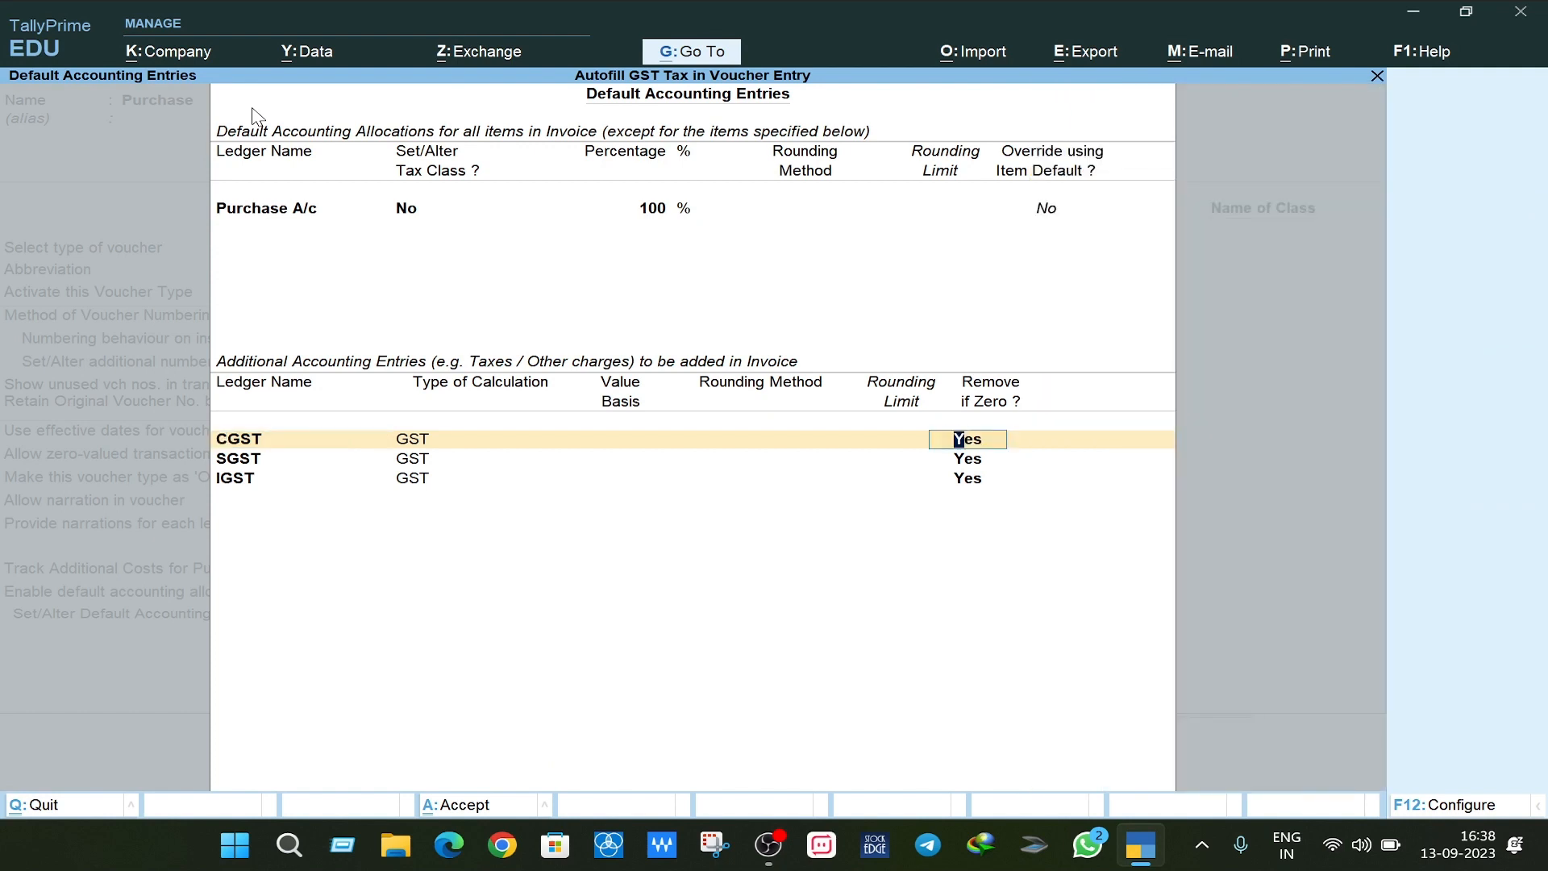
key(Return)
key(Return)
key(Return)
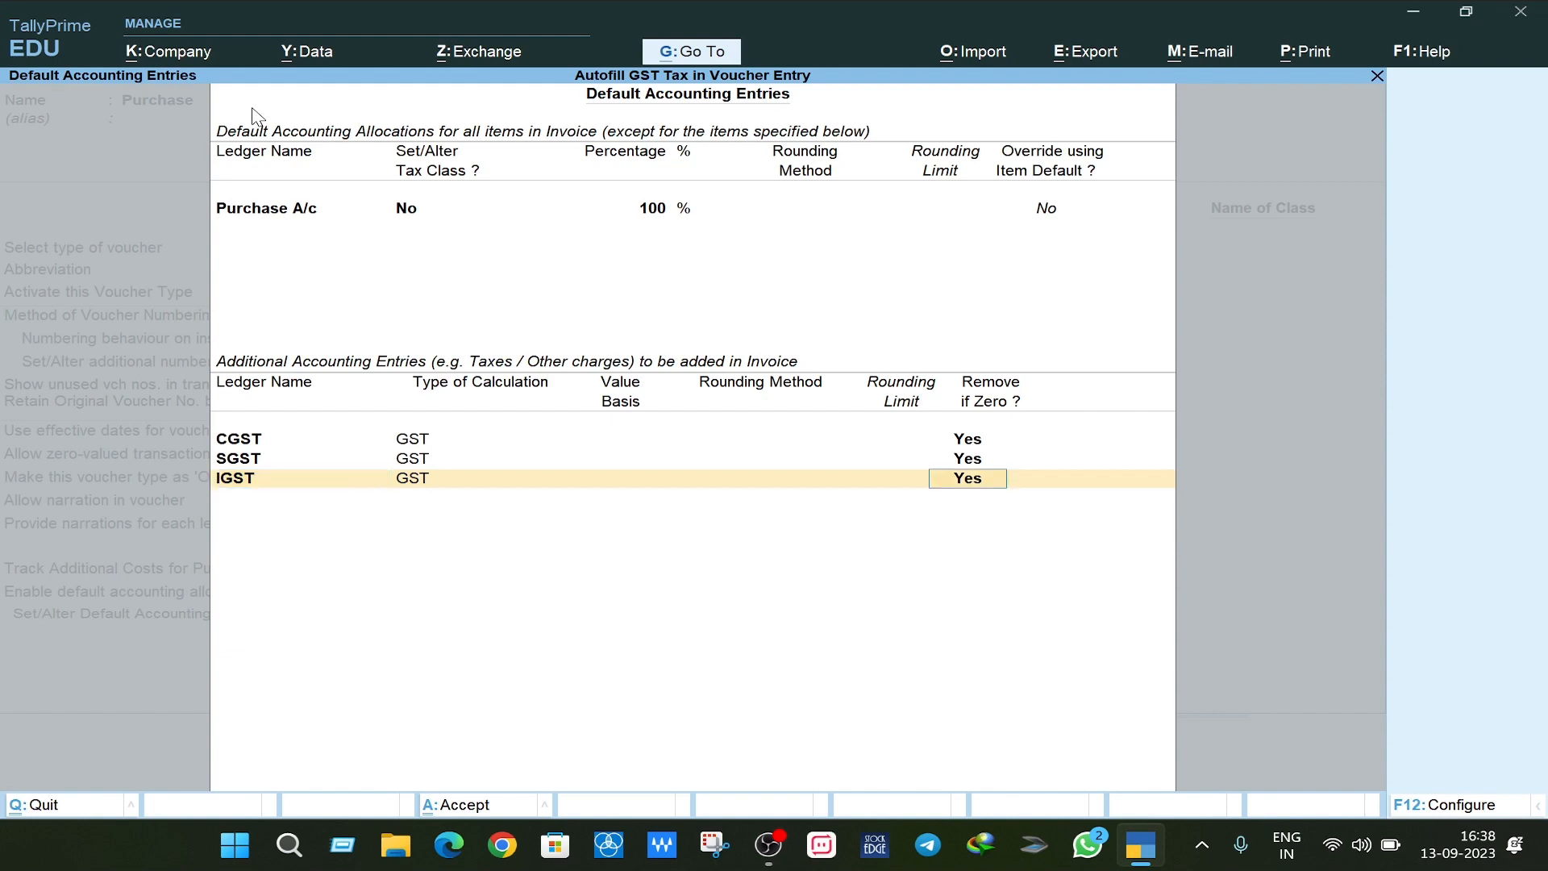
key(Down)
key(Return)
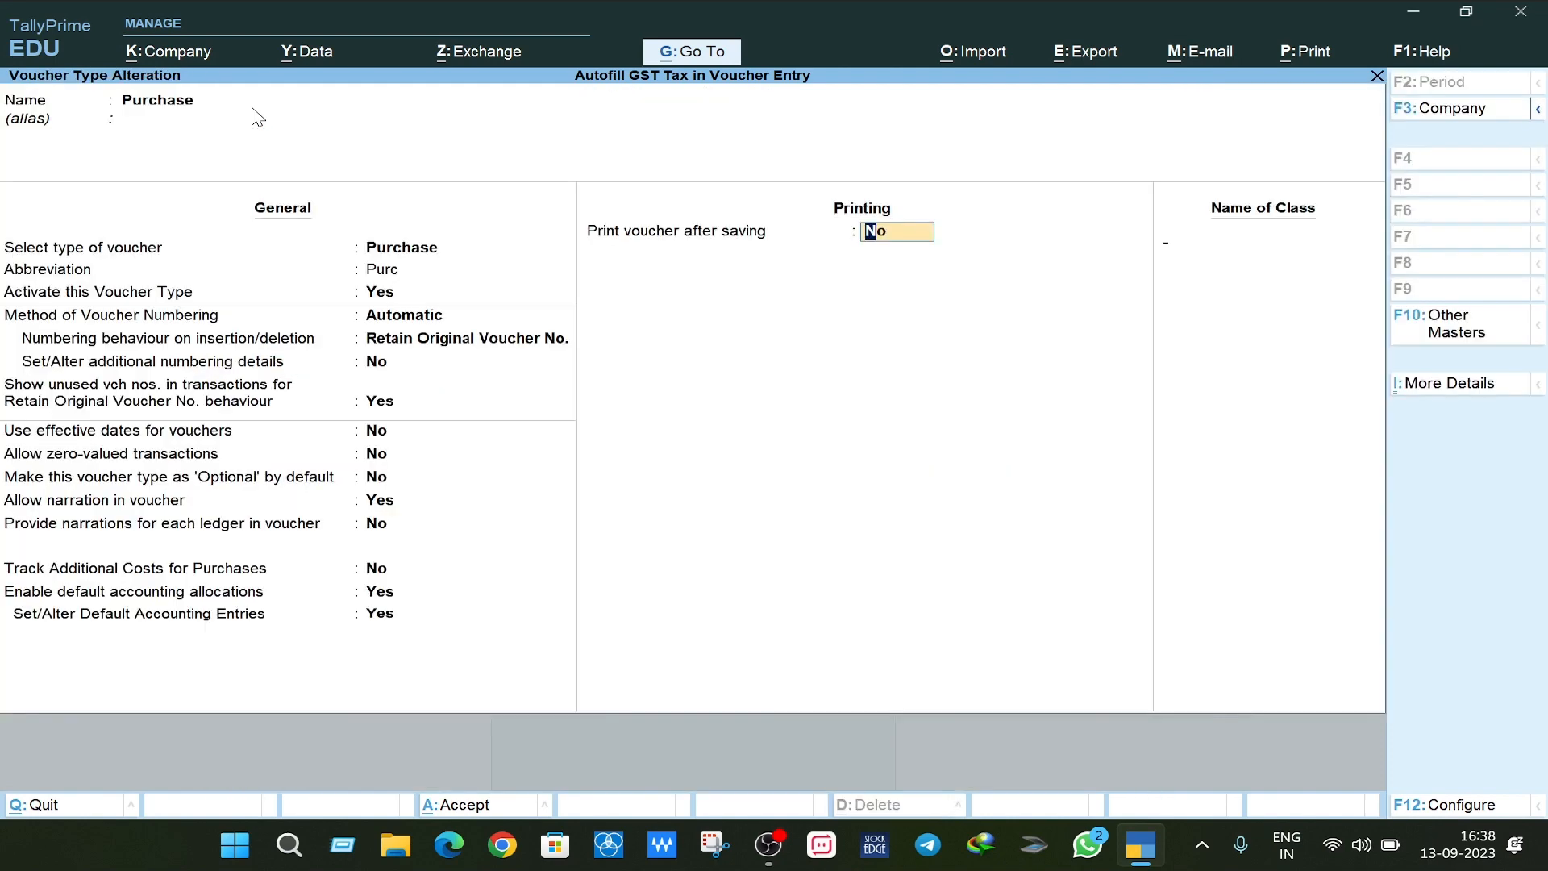
key(Return)
key(Return)
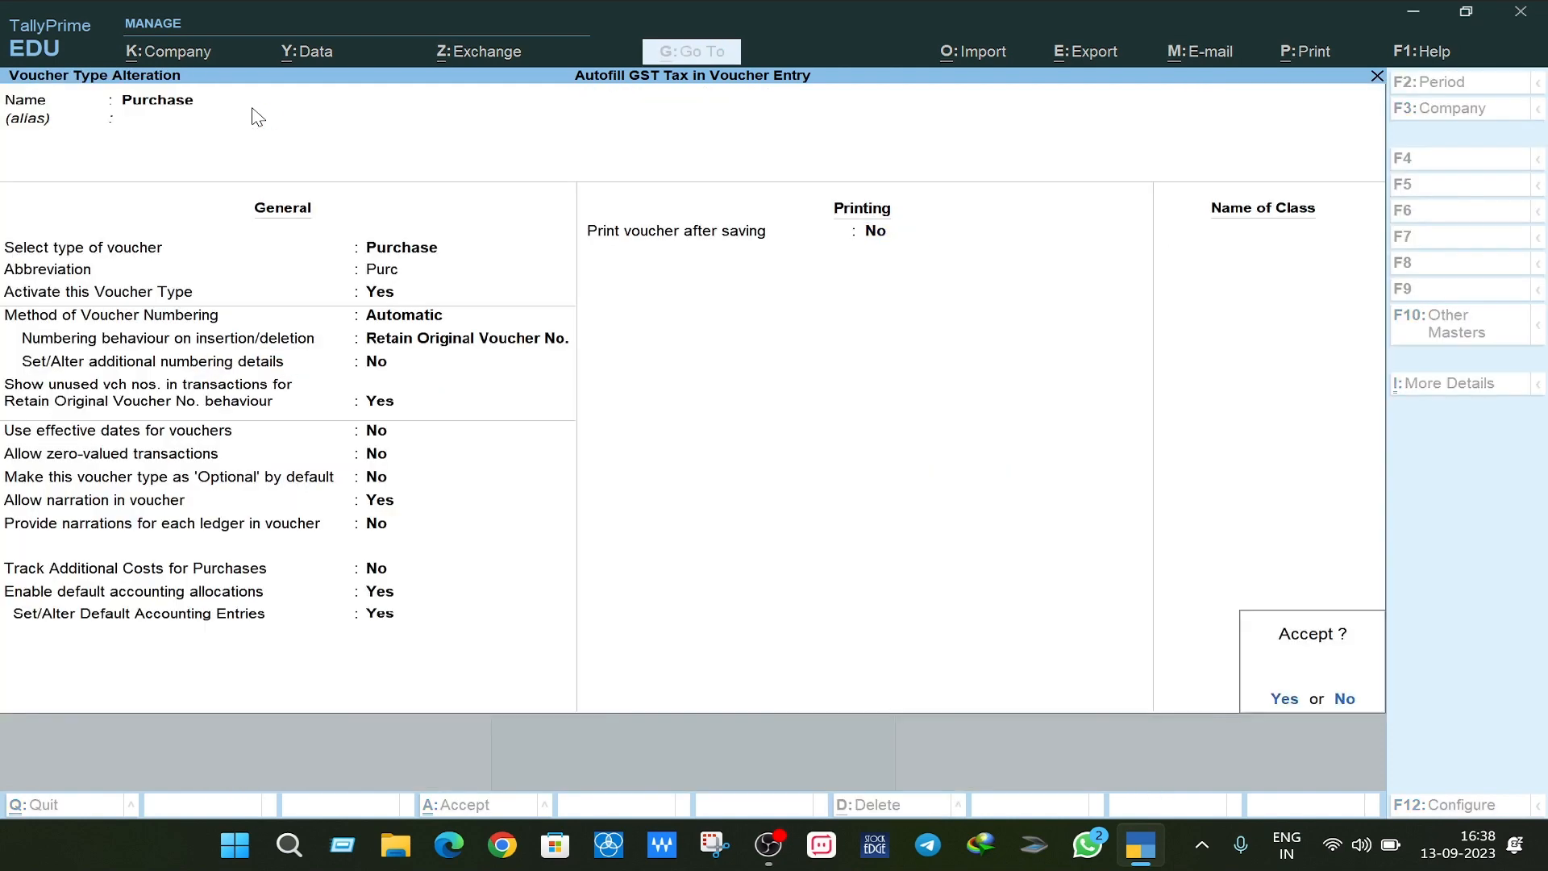
key(Return)
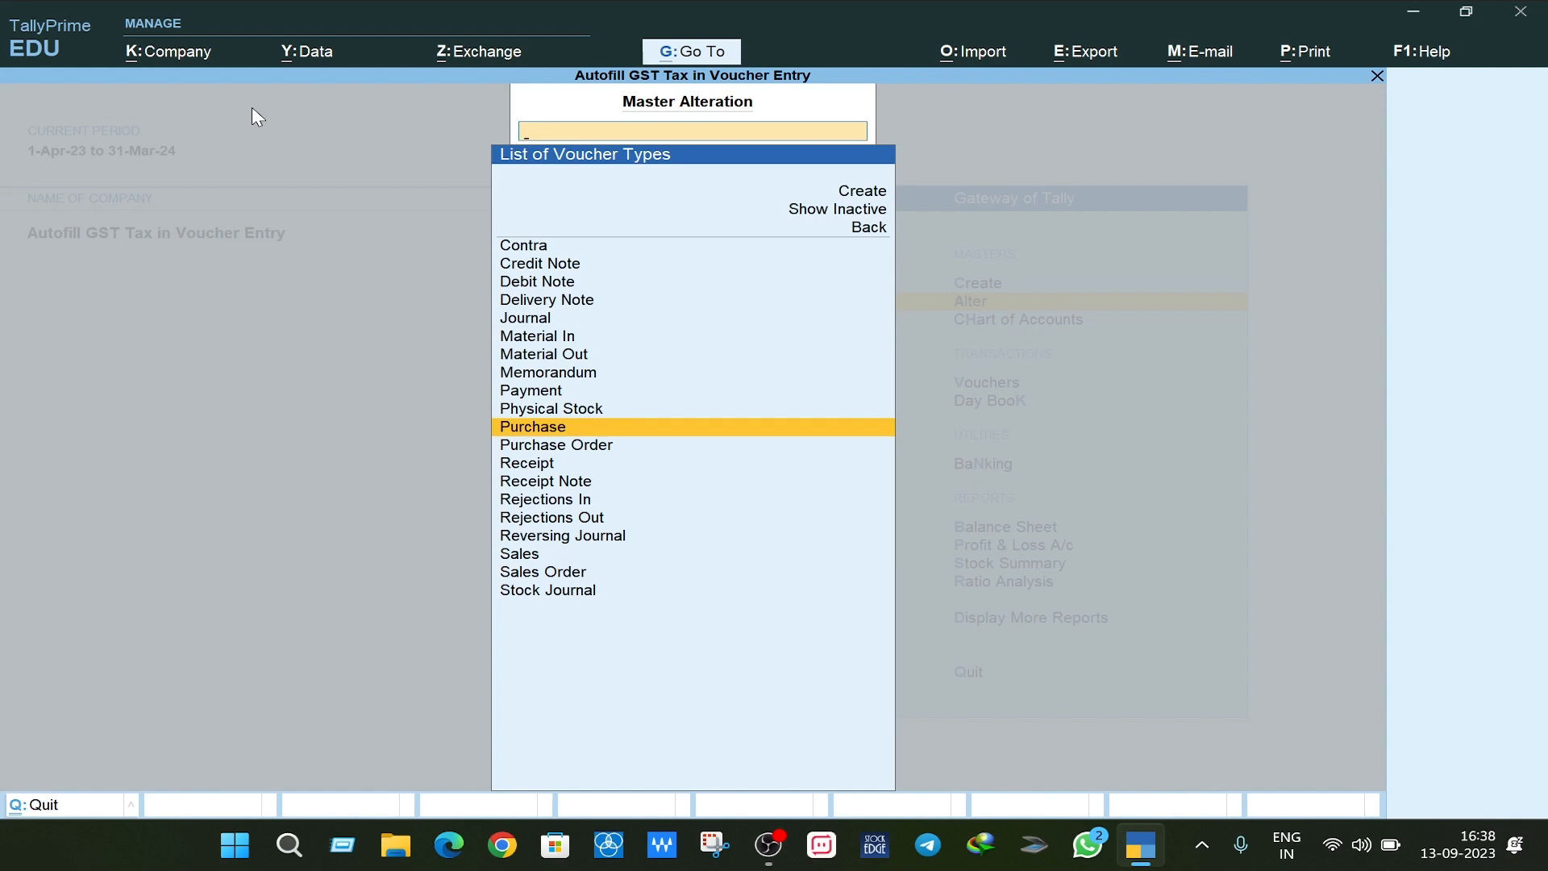
- Open the Sales voucher type for alteration
key(Down)
key(Down)
key(Down)
key(Down)
key(Down)
key(Down)
key(Down)
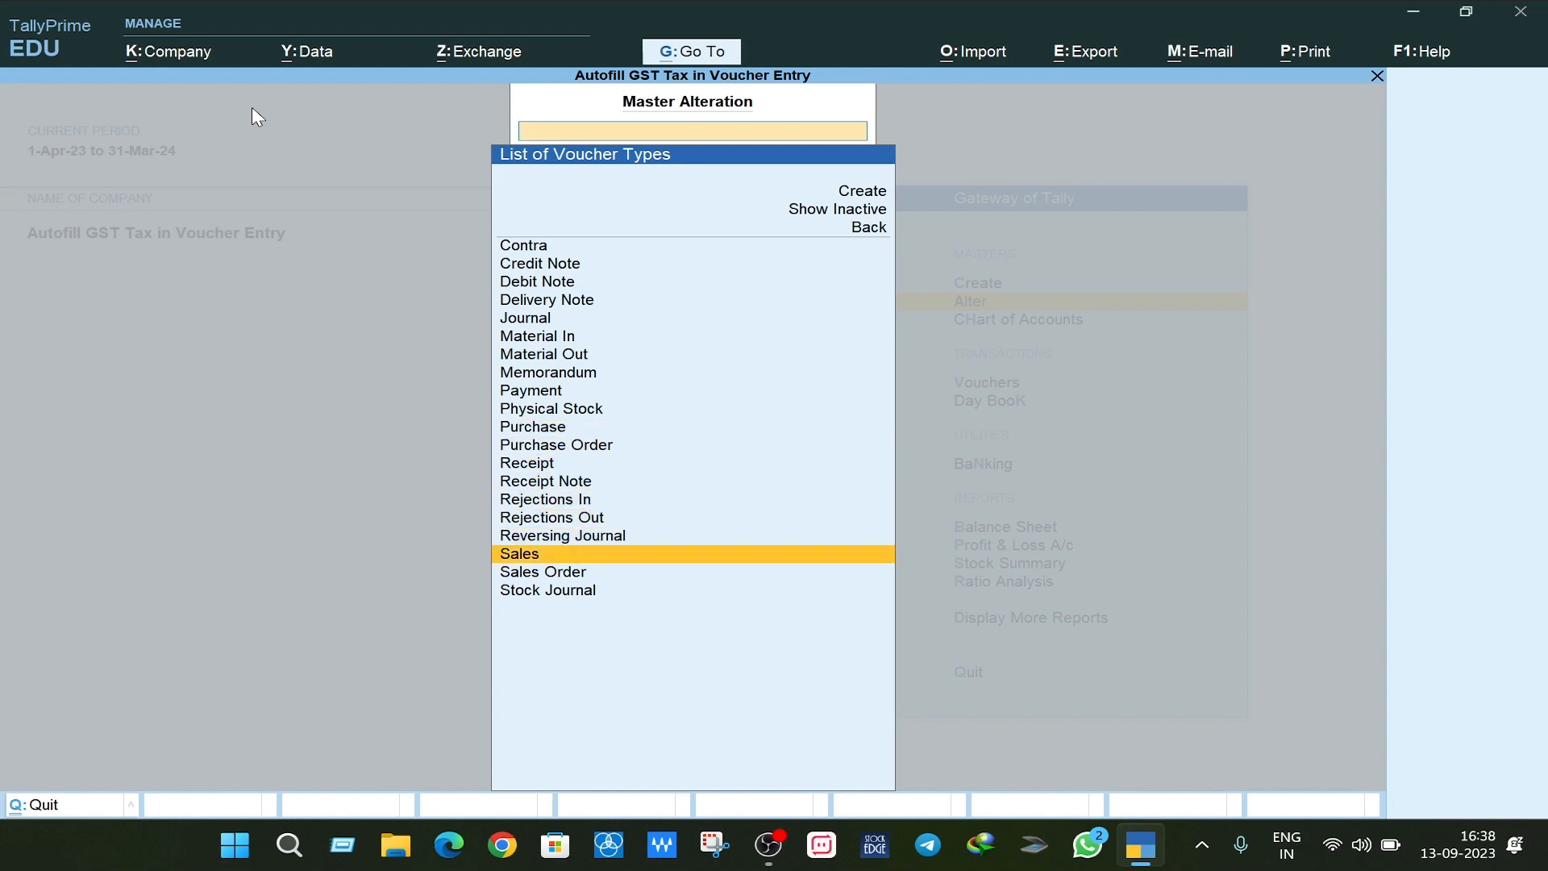
key(Return)
- Enable default accounting allocations for the Sales voucher type and open its default accounting entries
key(Return)
key(Return)
key(Return)
key(Return)
key(Return)
key(Return)
key(Return)
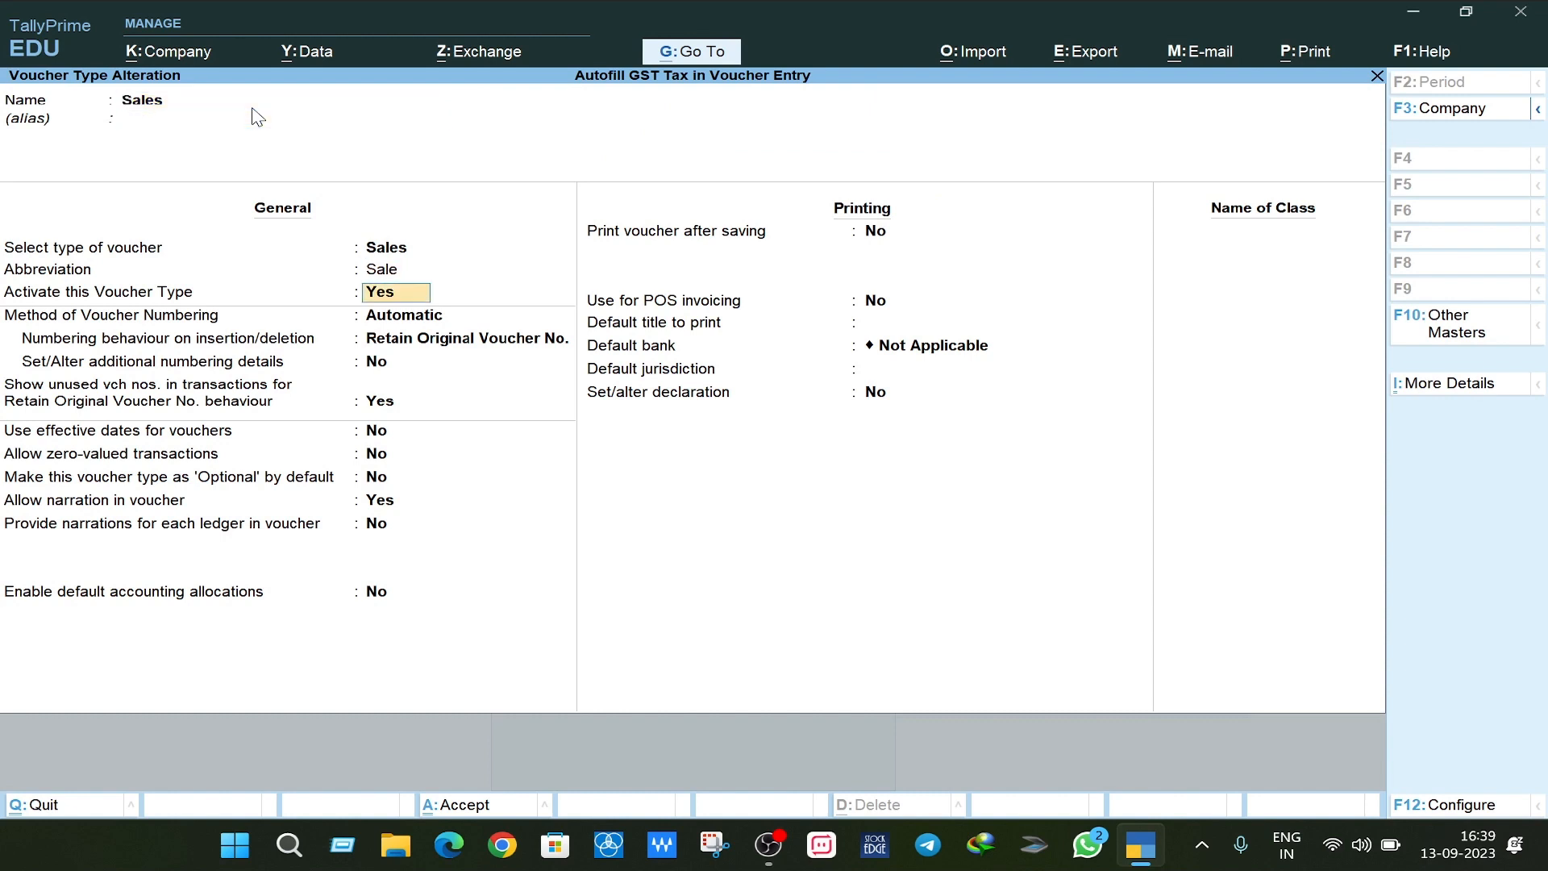
key(Return)
key(Return)
key(Return)
key(Return)
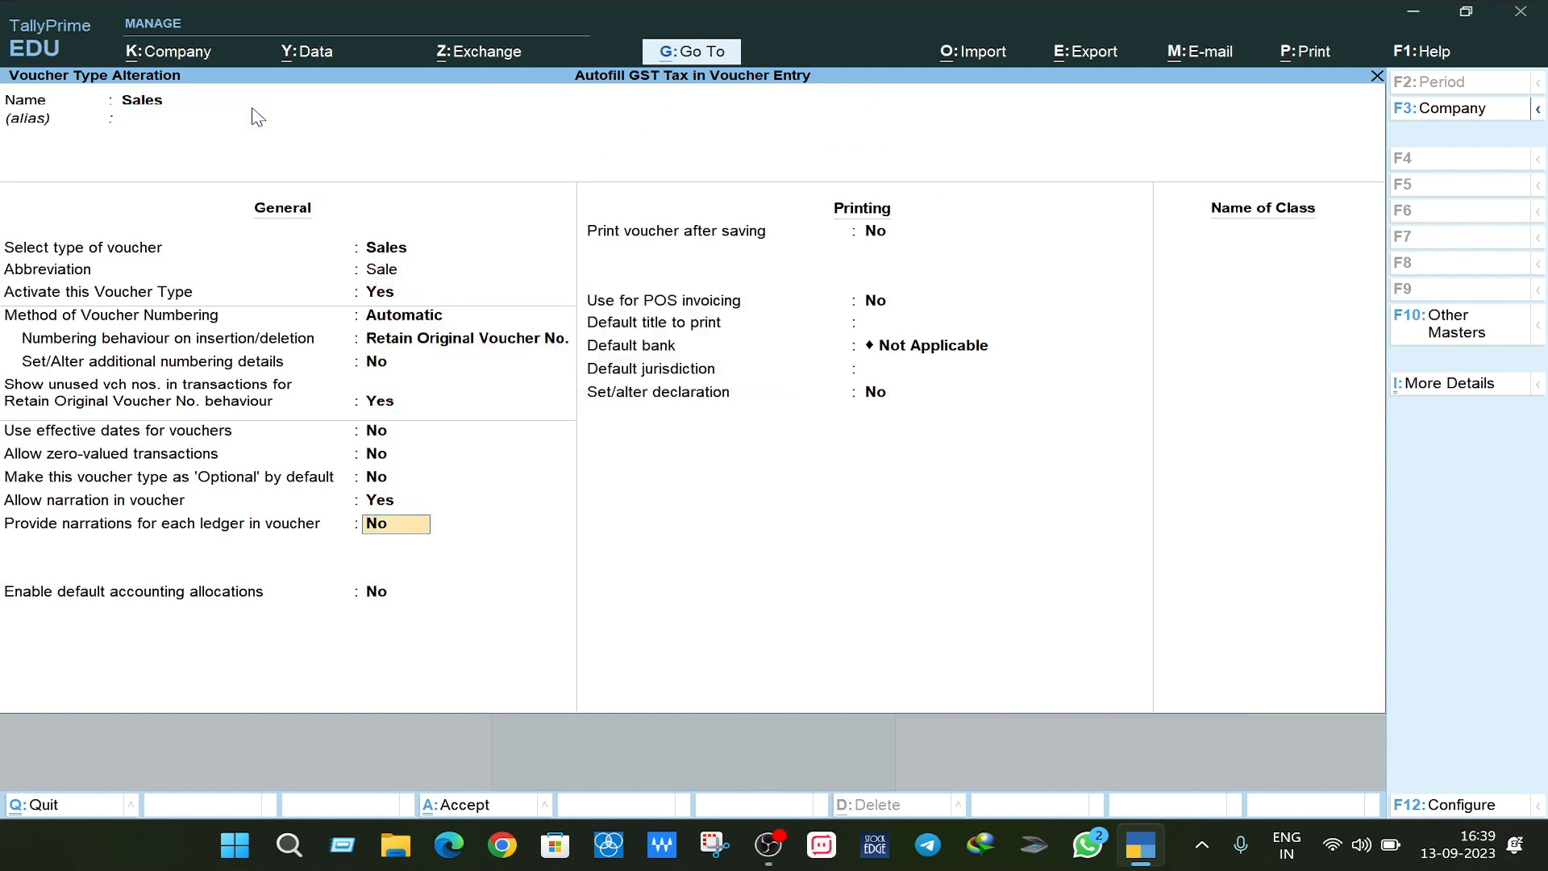
key(Return)
key(y)
key(Return)
key(y)
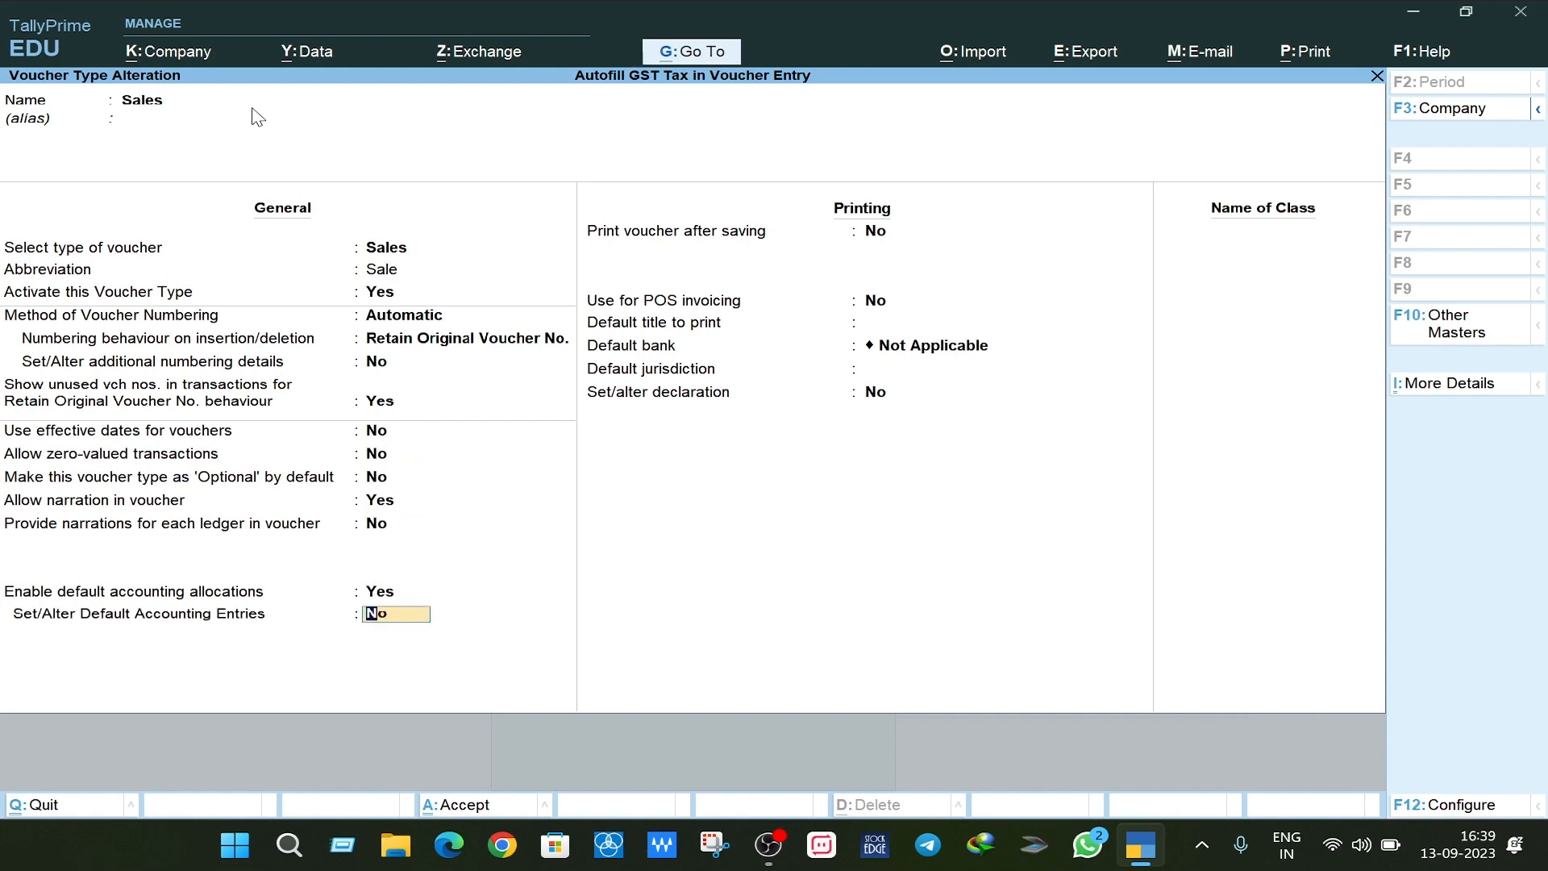
key(Return)
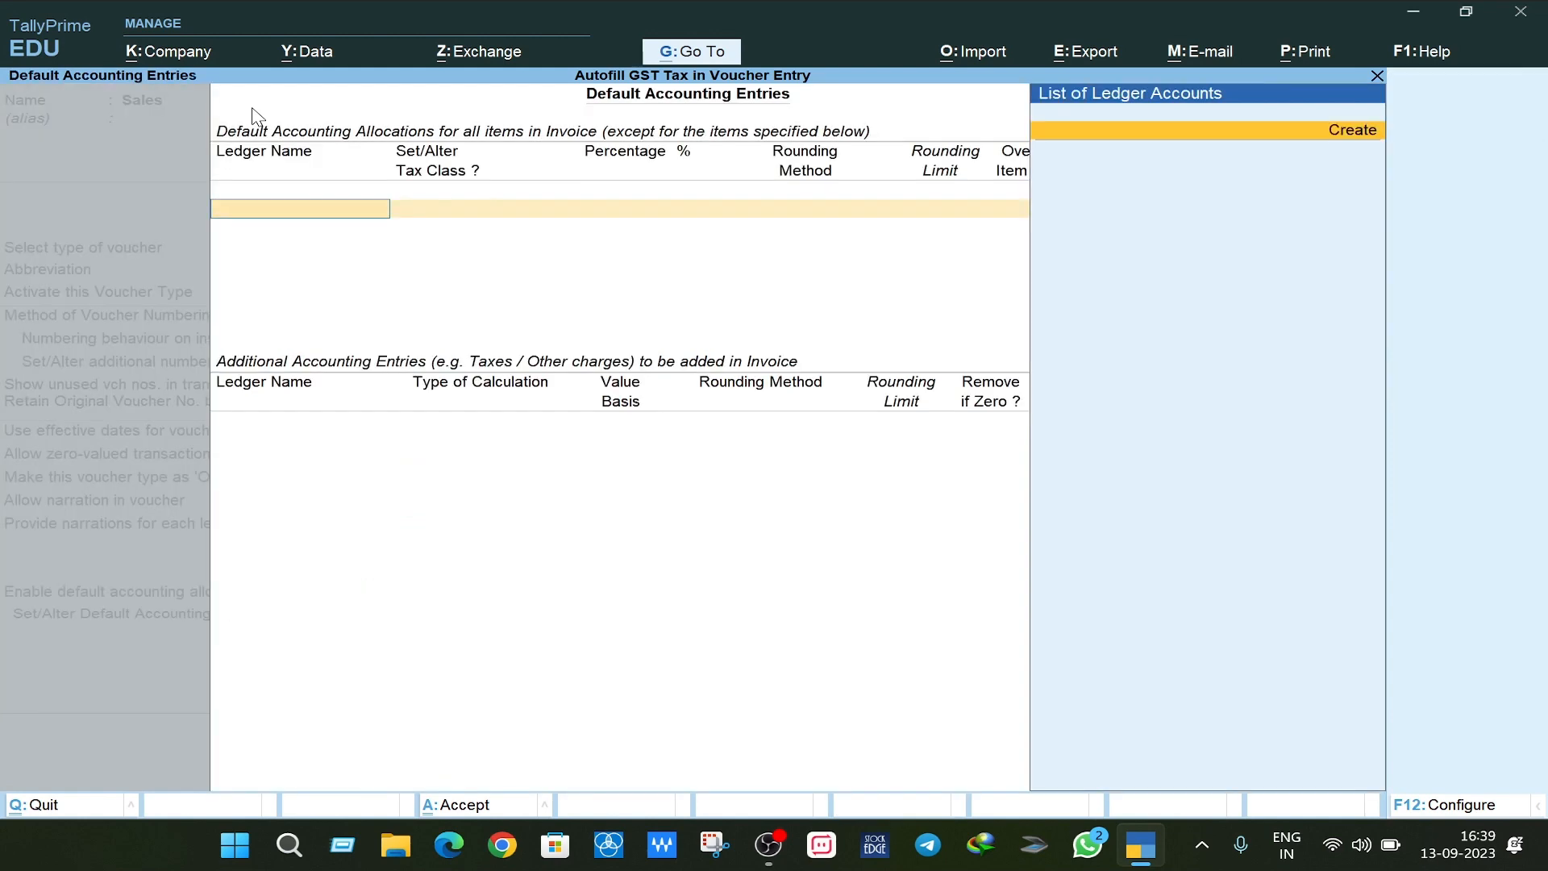
- Create a ledger named Sales A/c under the Sales Accounts group from the default accounting allocations
key(Return)
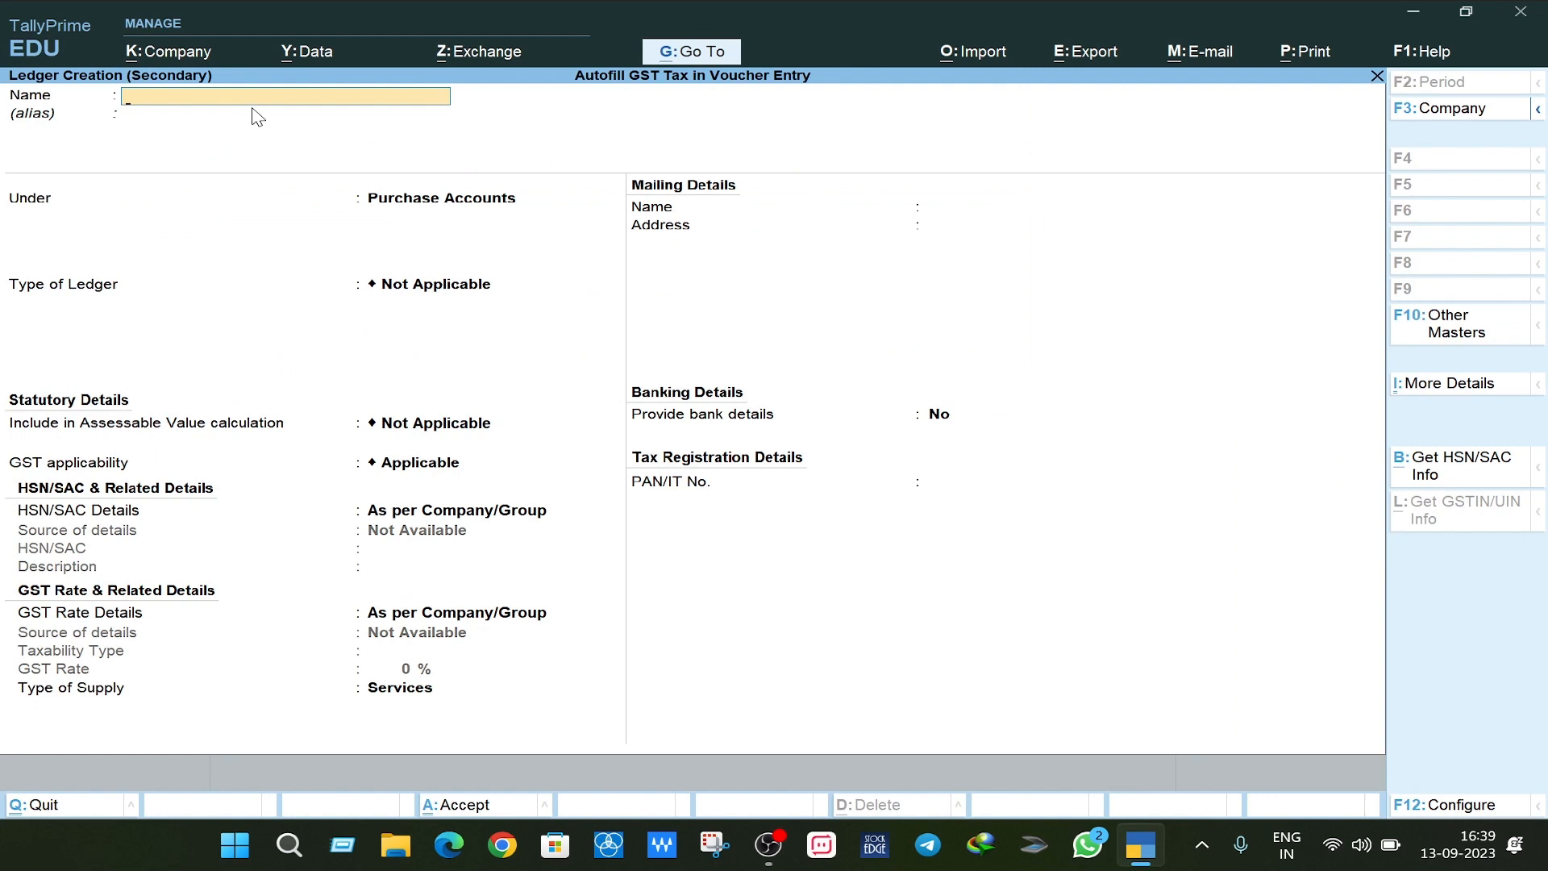
text(Sales A/c)
key(Return)
key(Return)
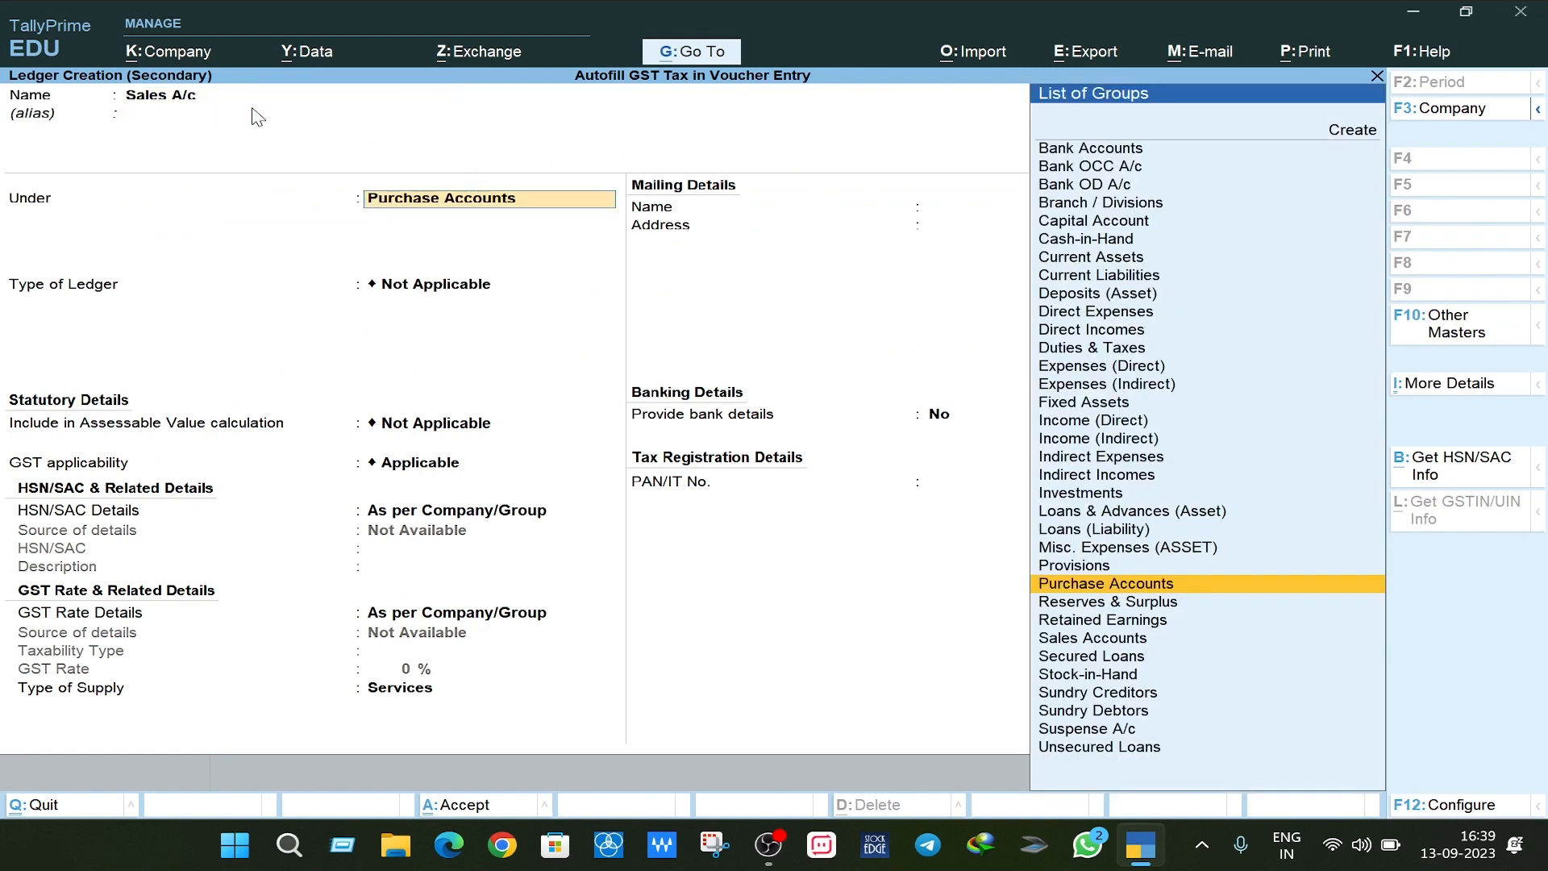
text(Sal)
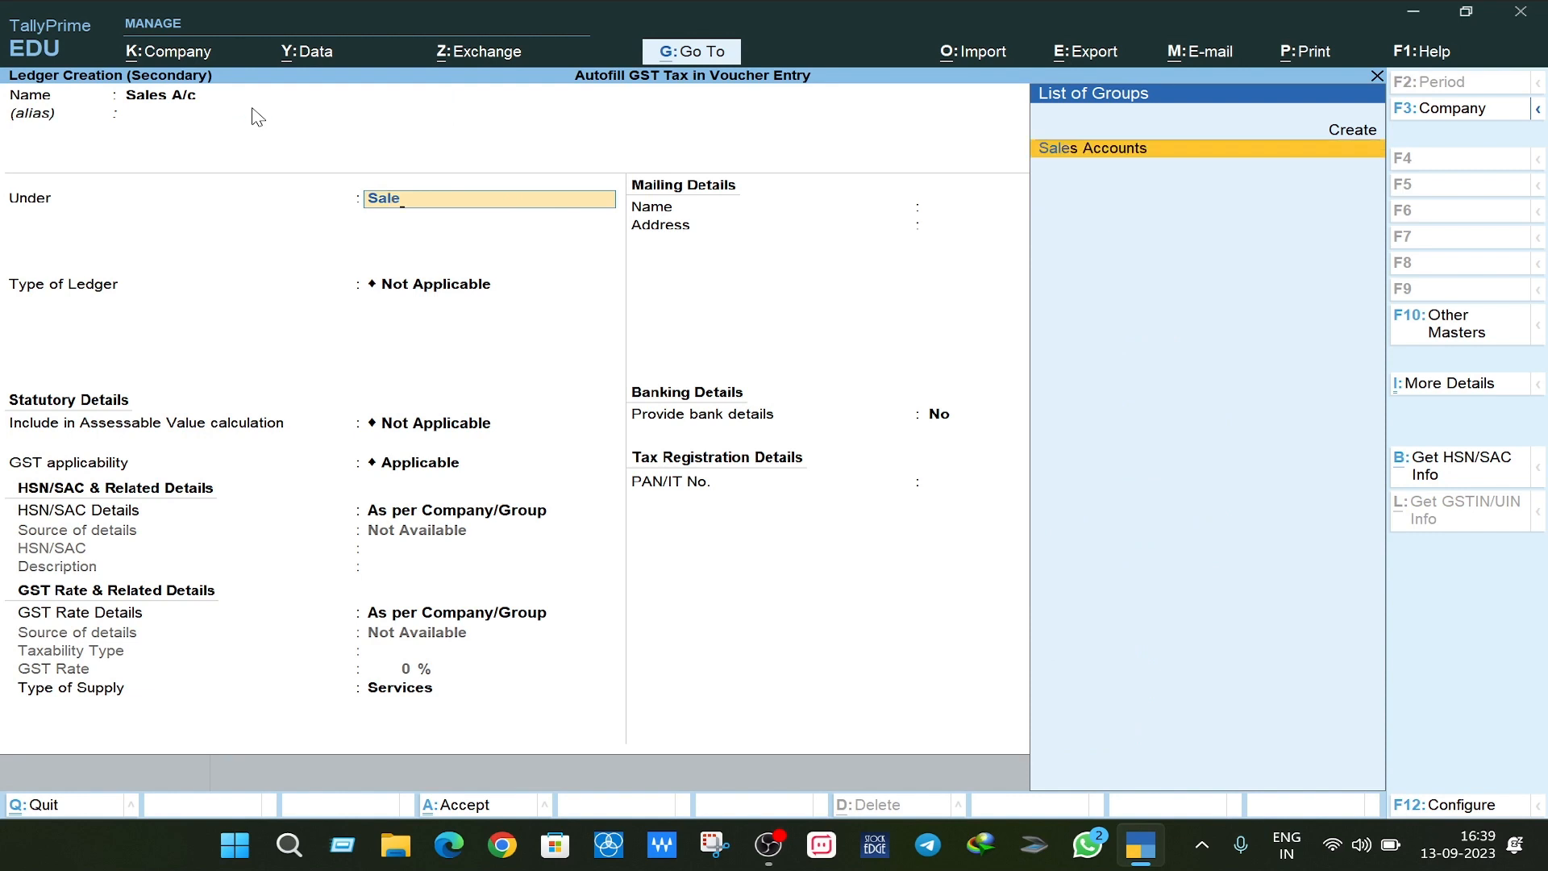
text(e)
key(Return)
- Keep GST applicability as Applicable for the Sales A/c ledger, set its type of supply to Goods, and save it
key(Return)
key(Return)
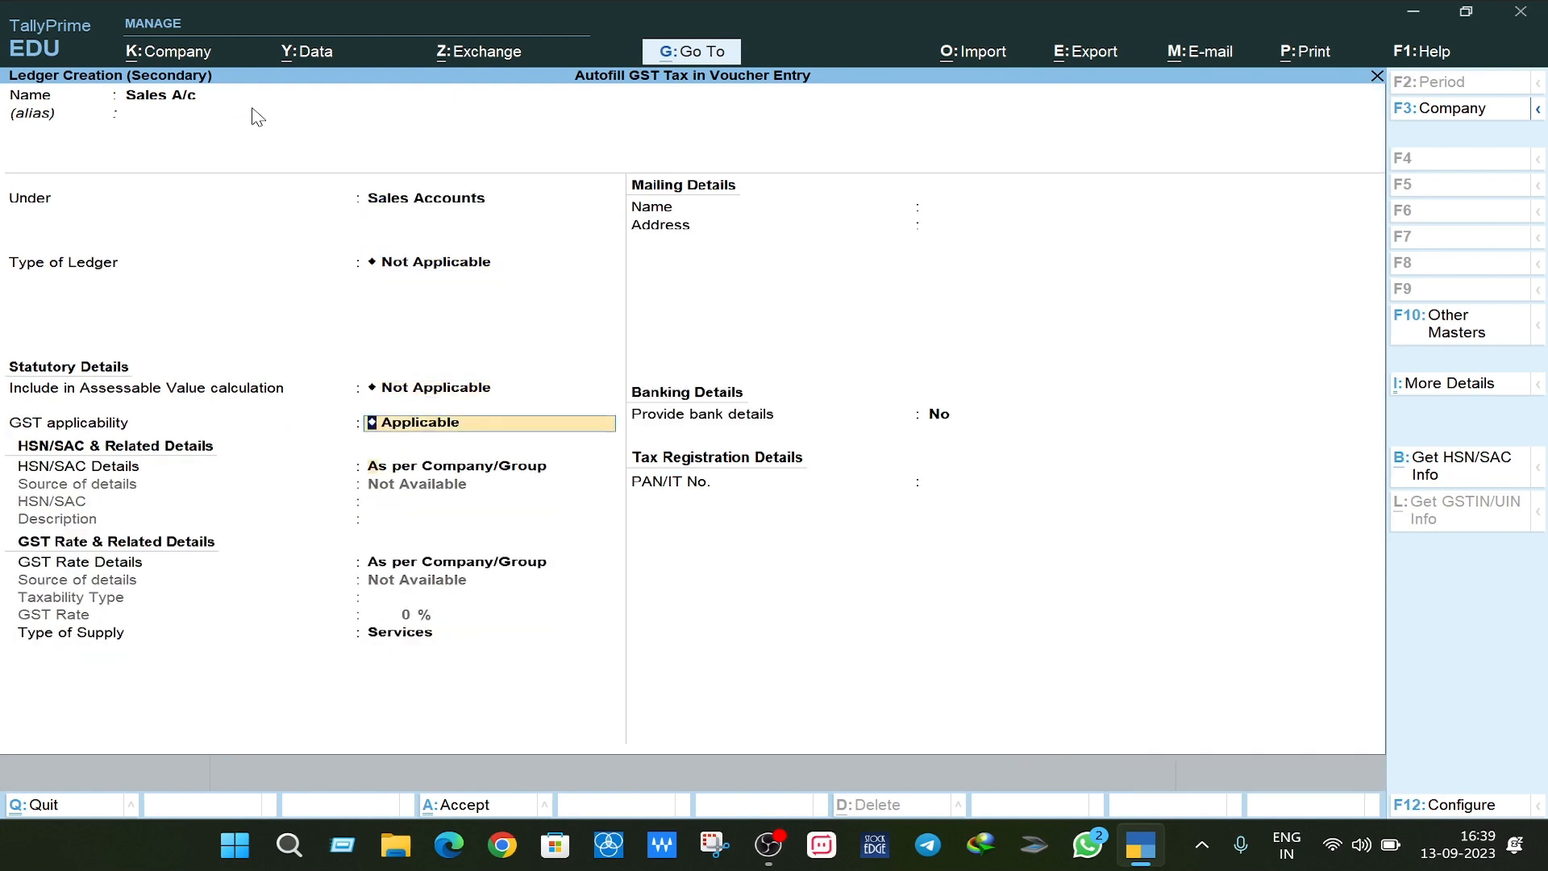
key(Return)
key(Return)
key(Return)
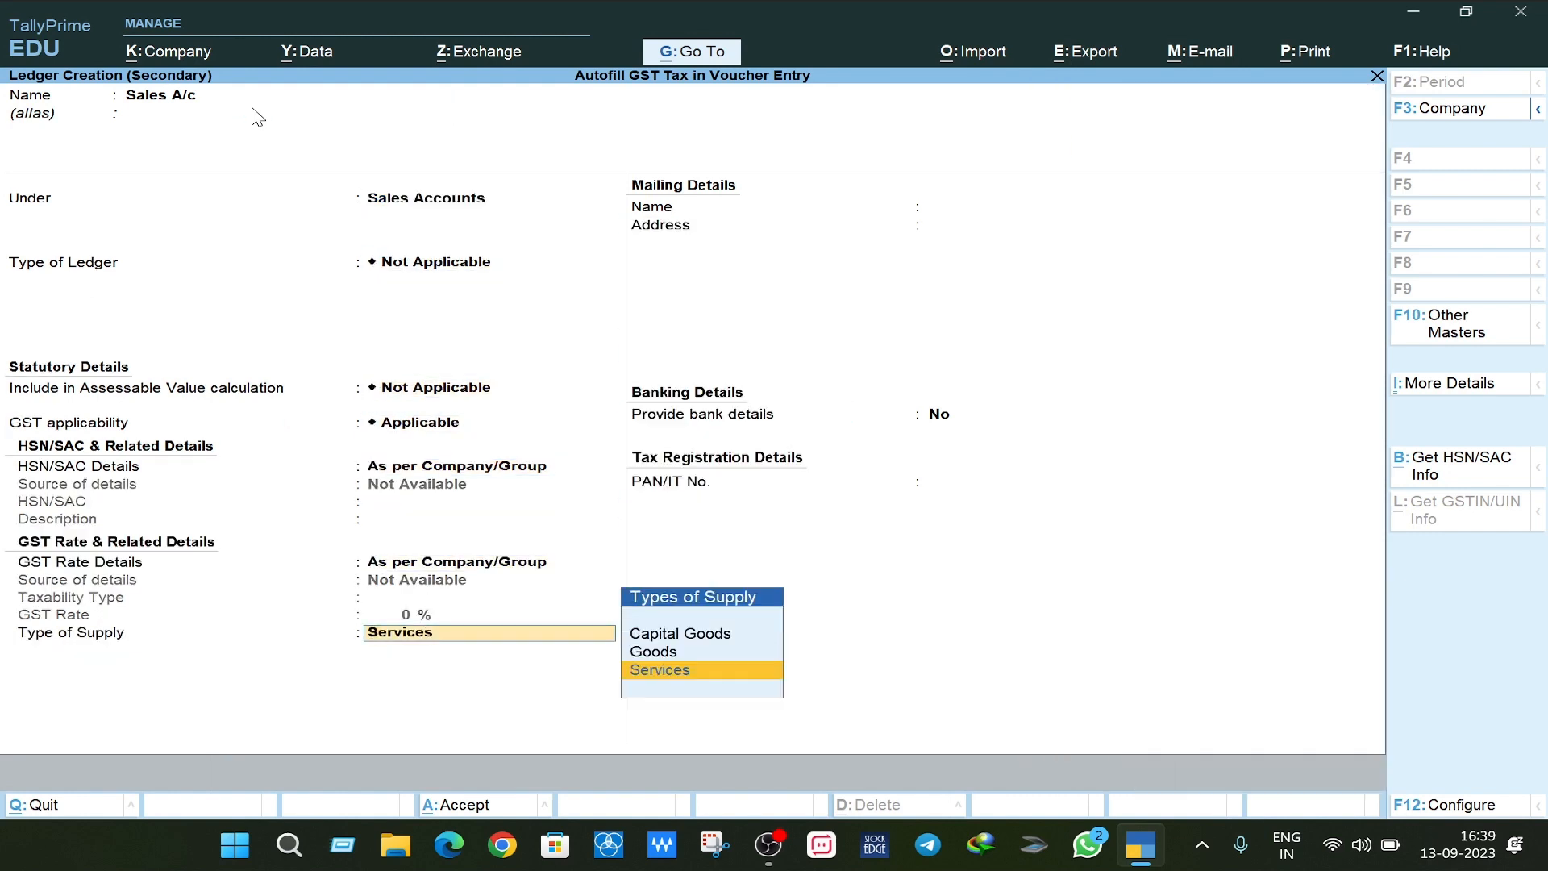
key(Up)
key(Return)
key(Return)
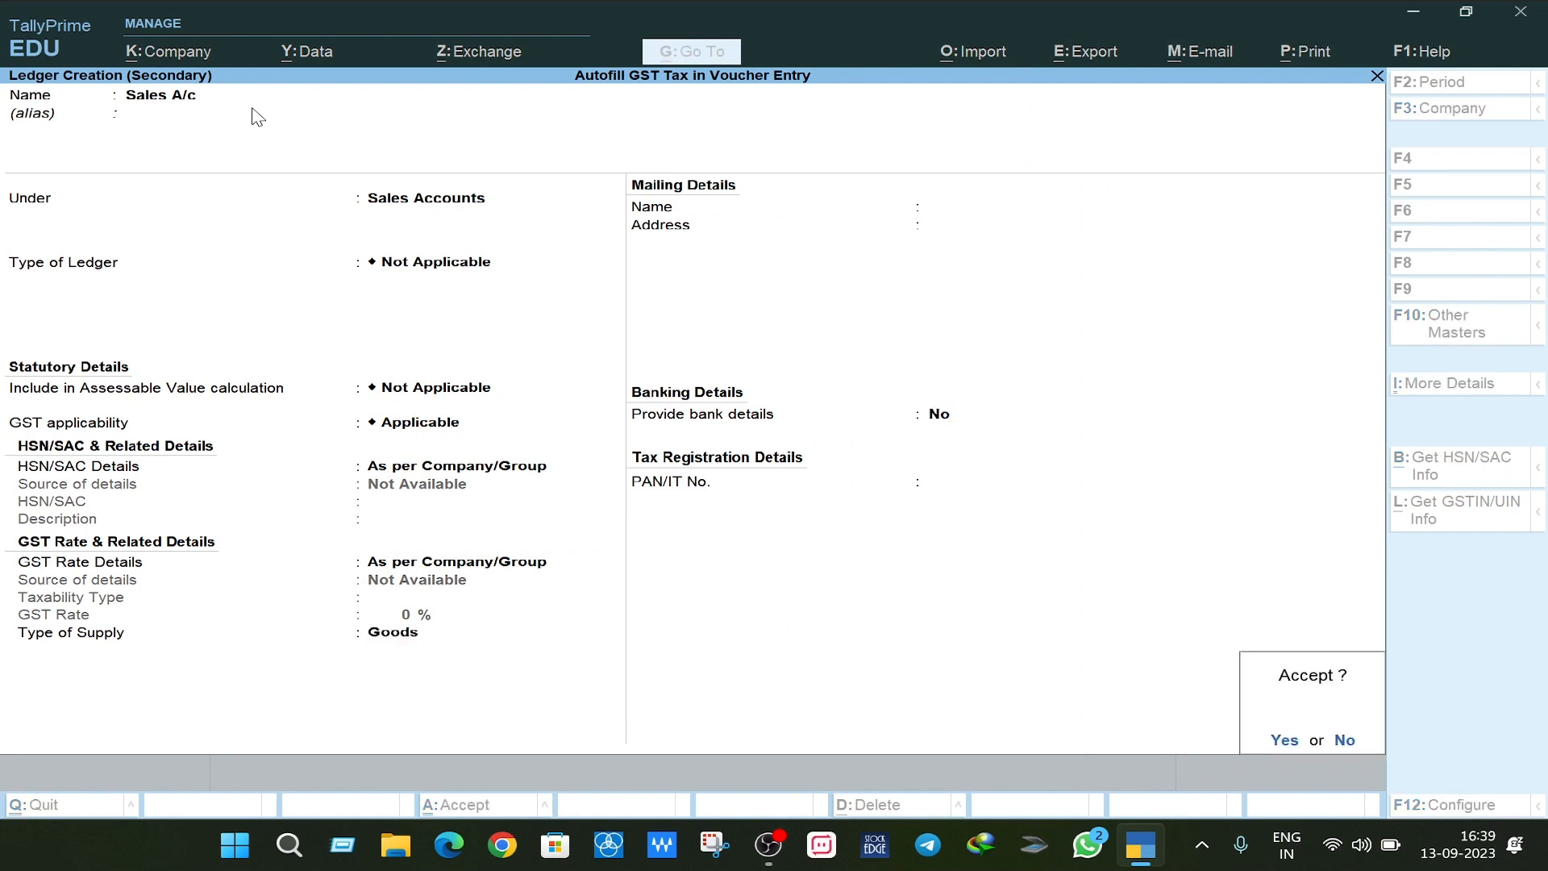
key(Return)
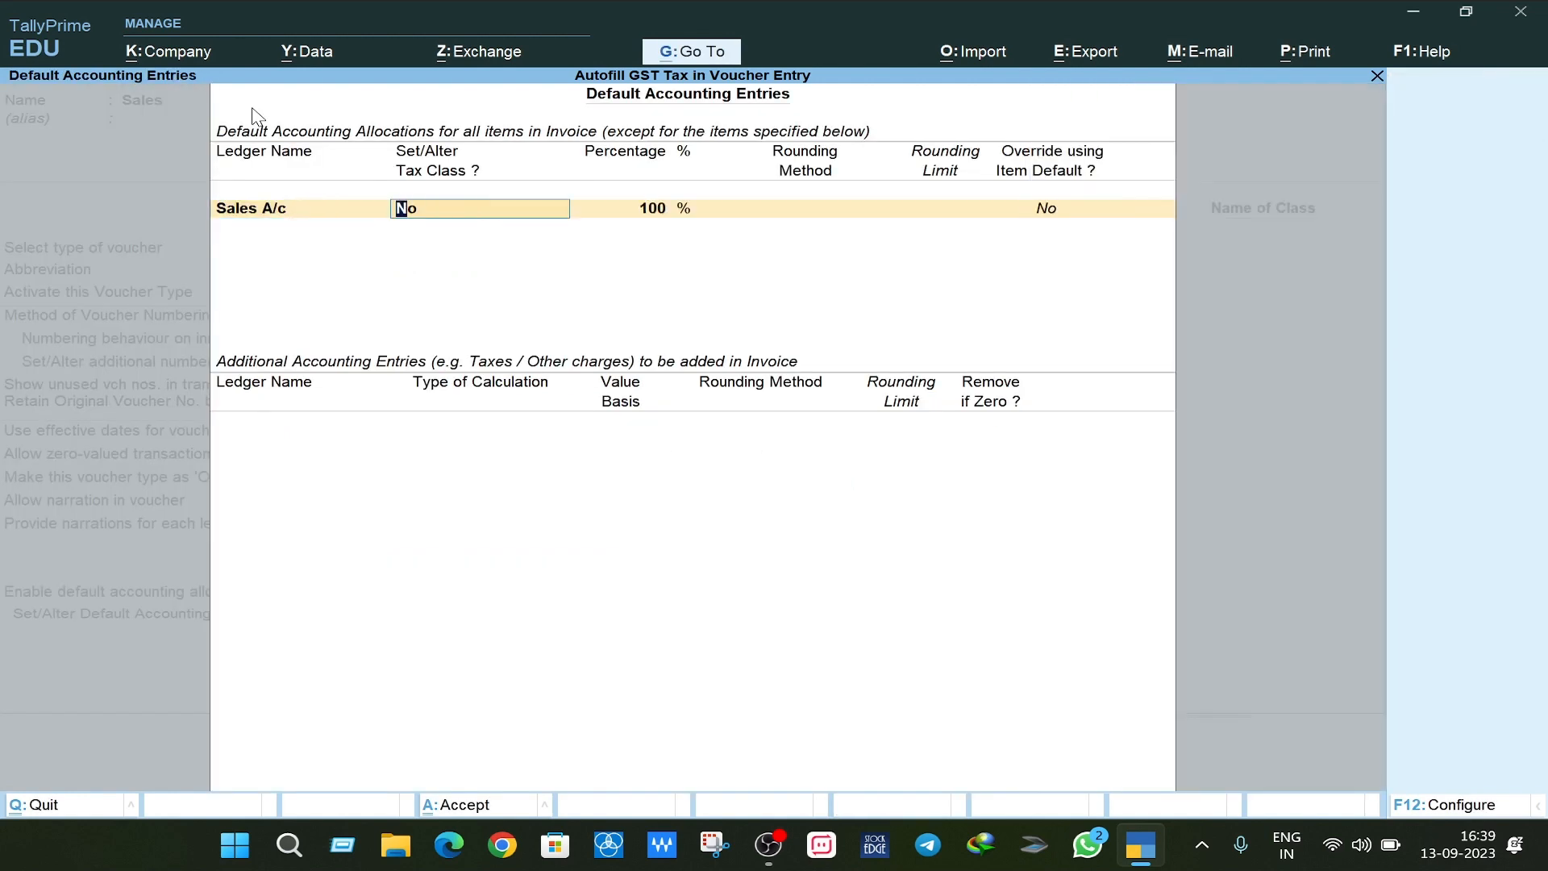
- Accept Sales A/c as the default allocation at 100% with Set/Alter Tax Class set to No
key(Return)
key(Return)
key(Return)
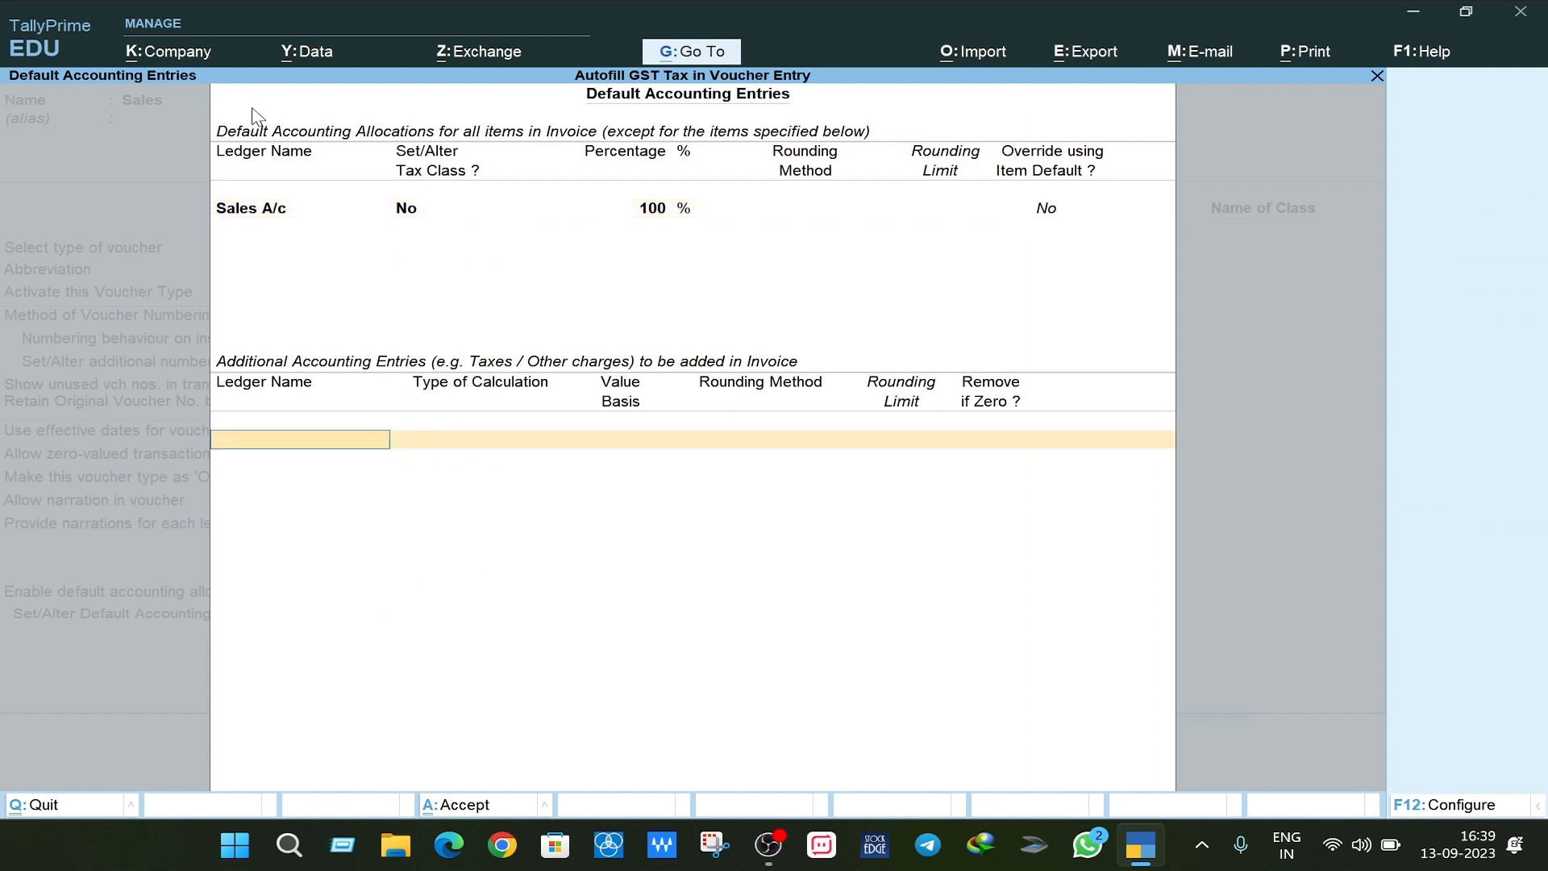
- Add CGST, SGST and IGST as additional accounting entries for Sales, each with Remove if Zero set to Yes
text(Cg)
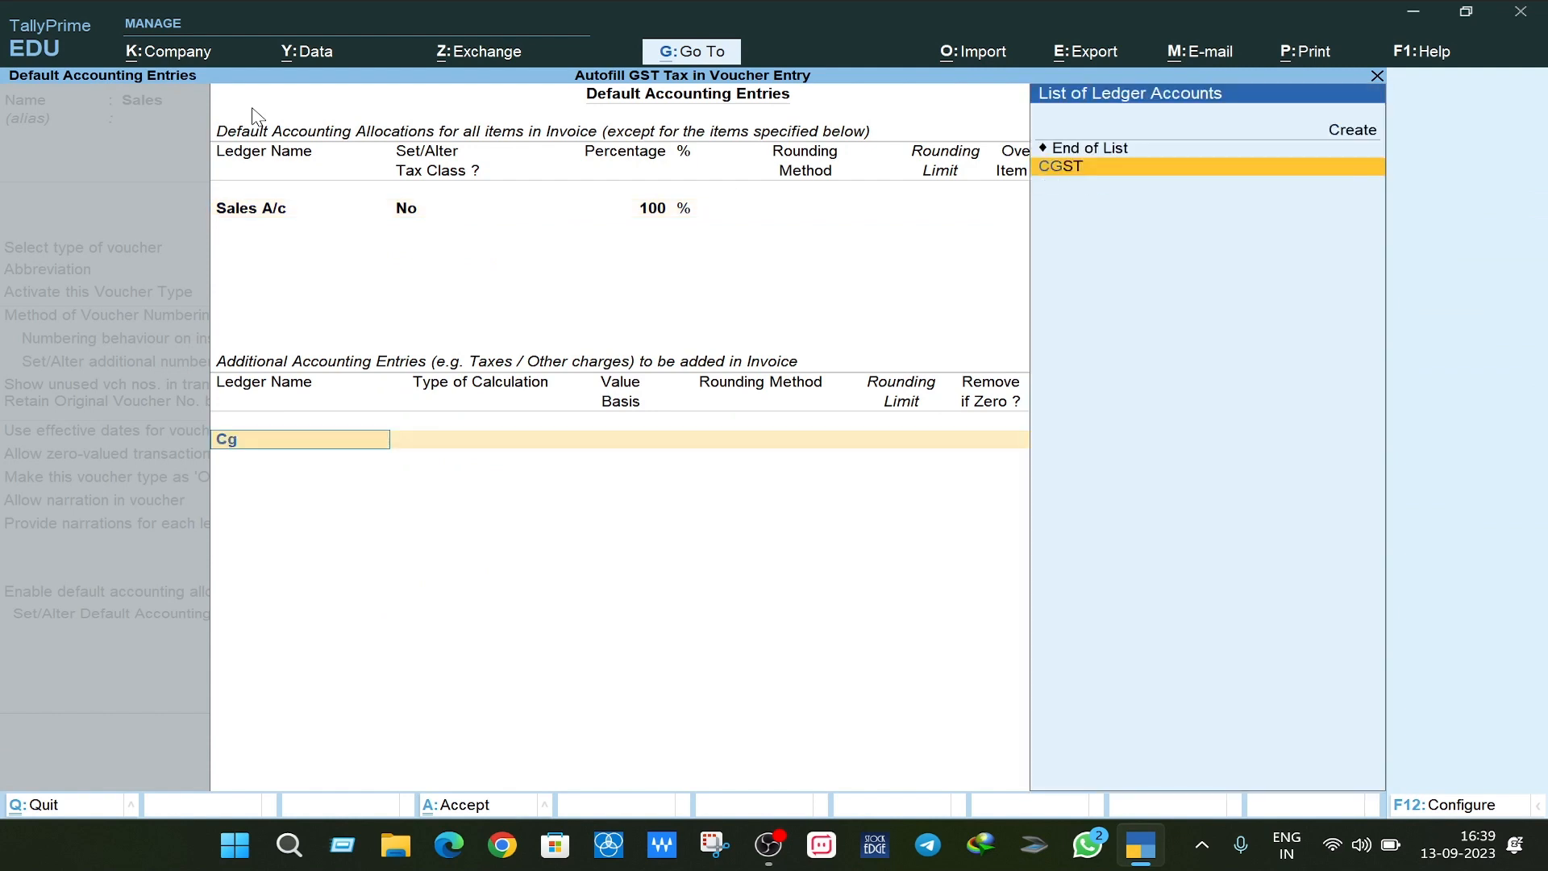
key(Return)
key(Return)
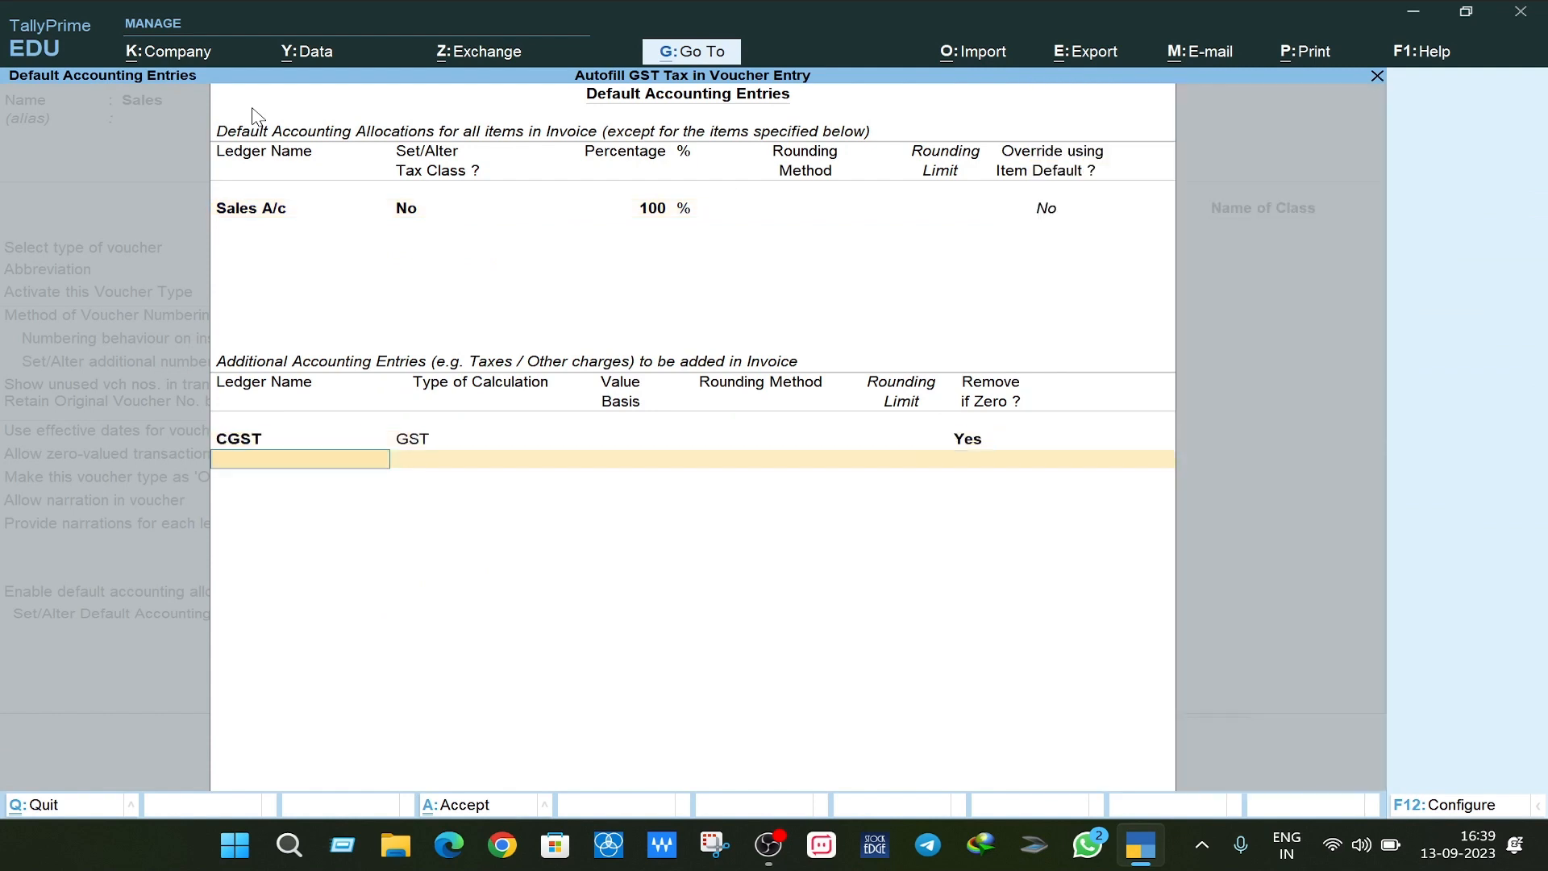
text(Sg)
key(Return)
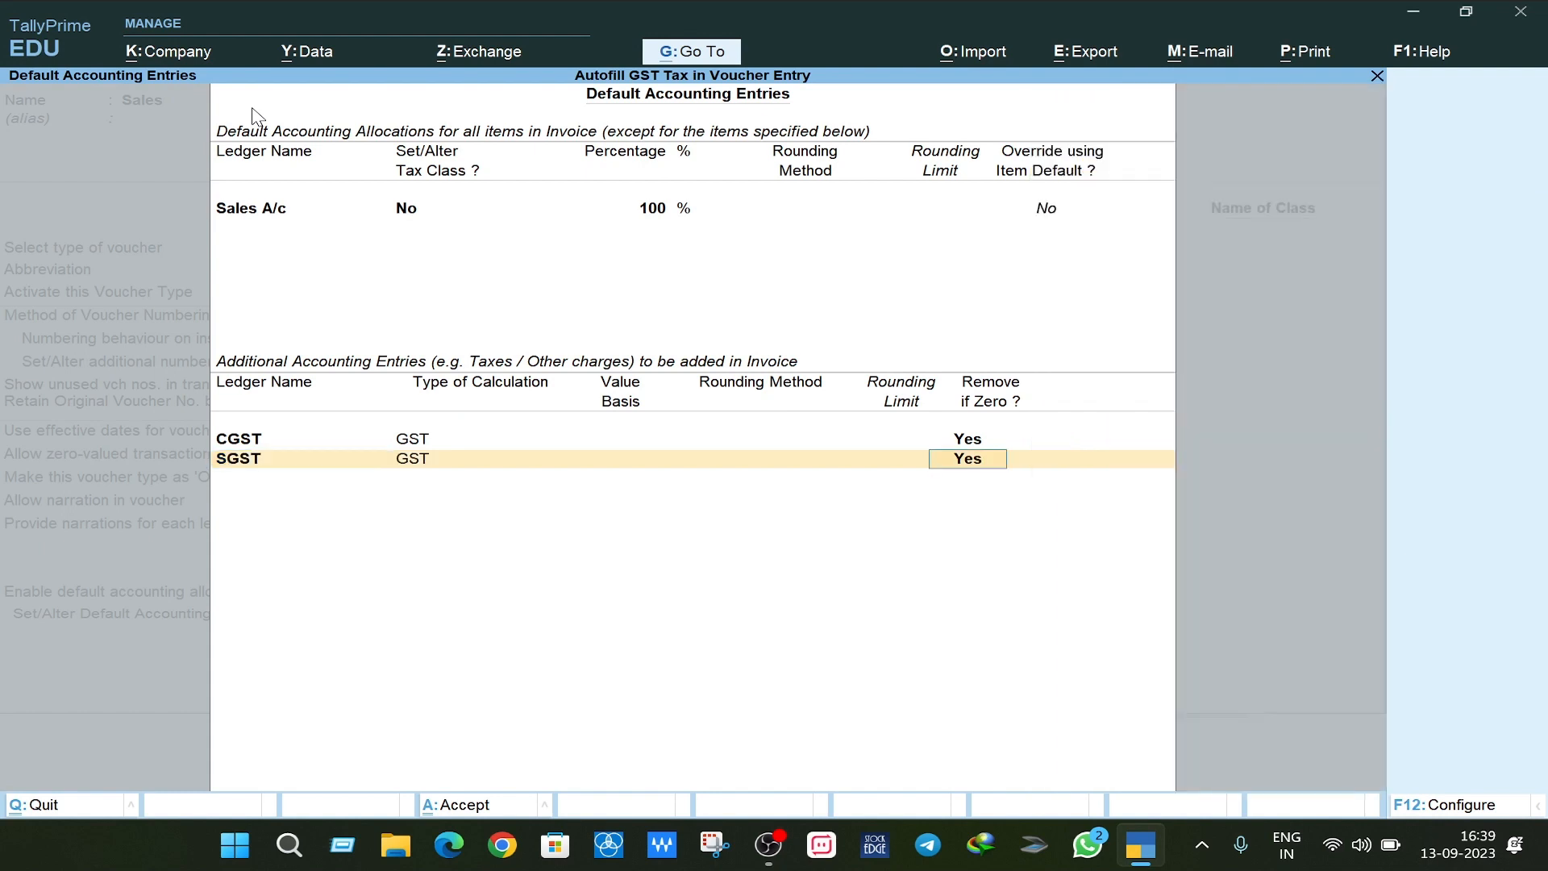
key(Return)
text(Ig)
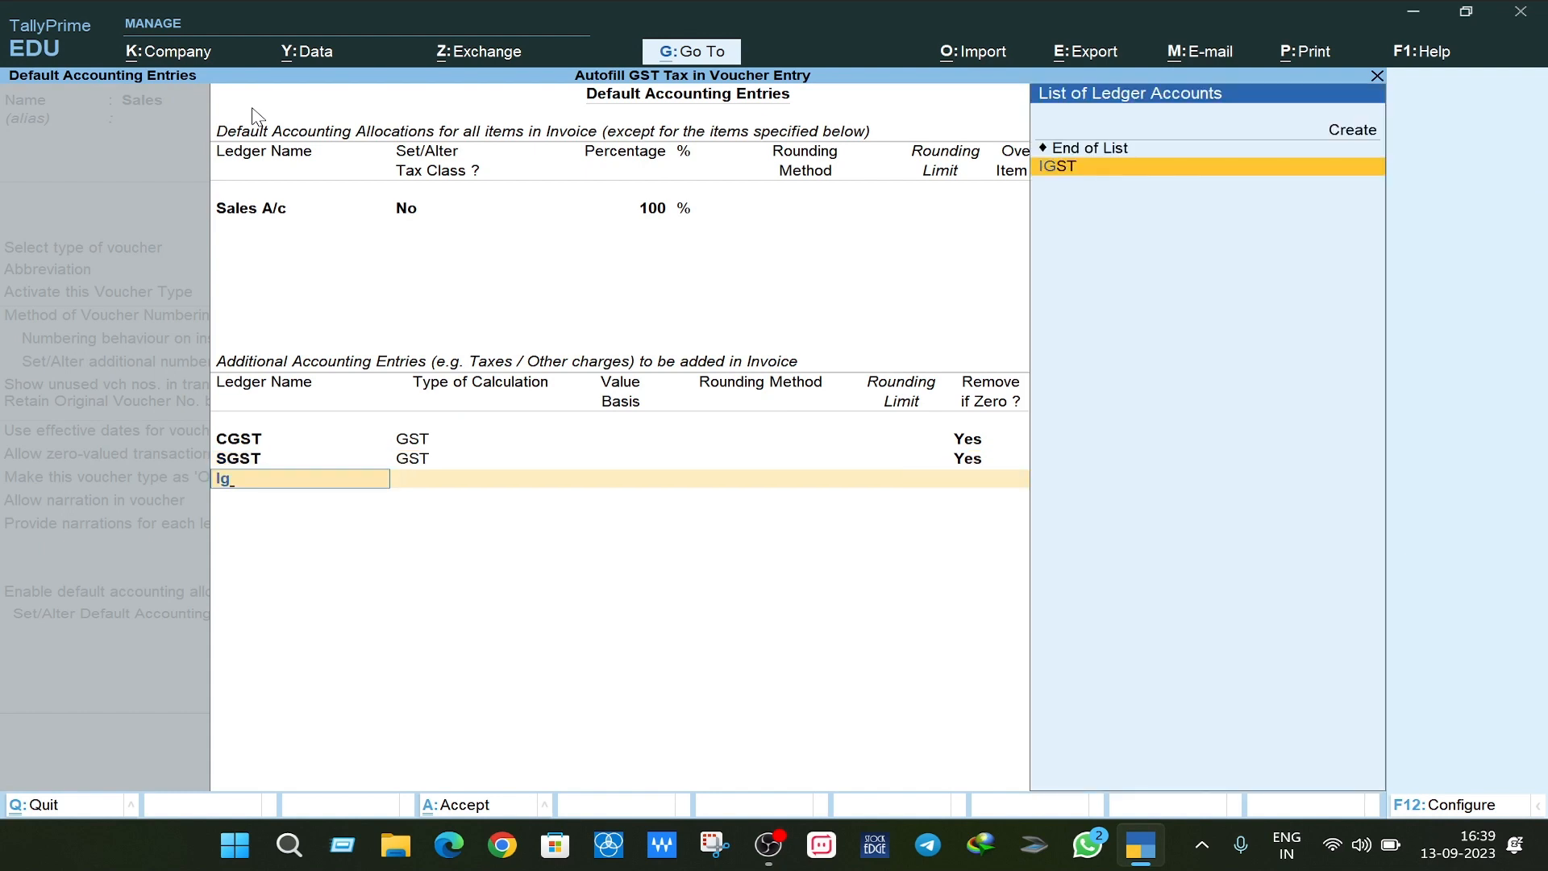
key(Return)
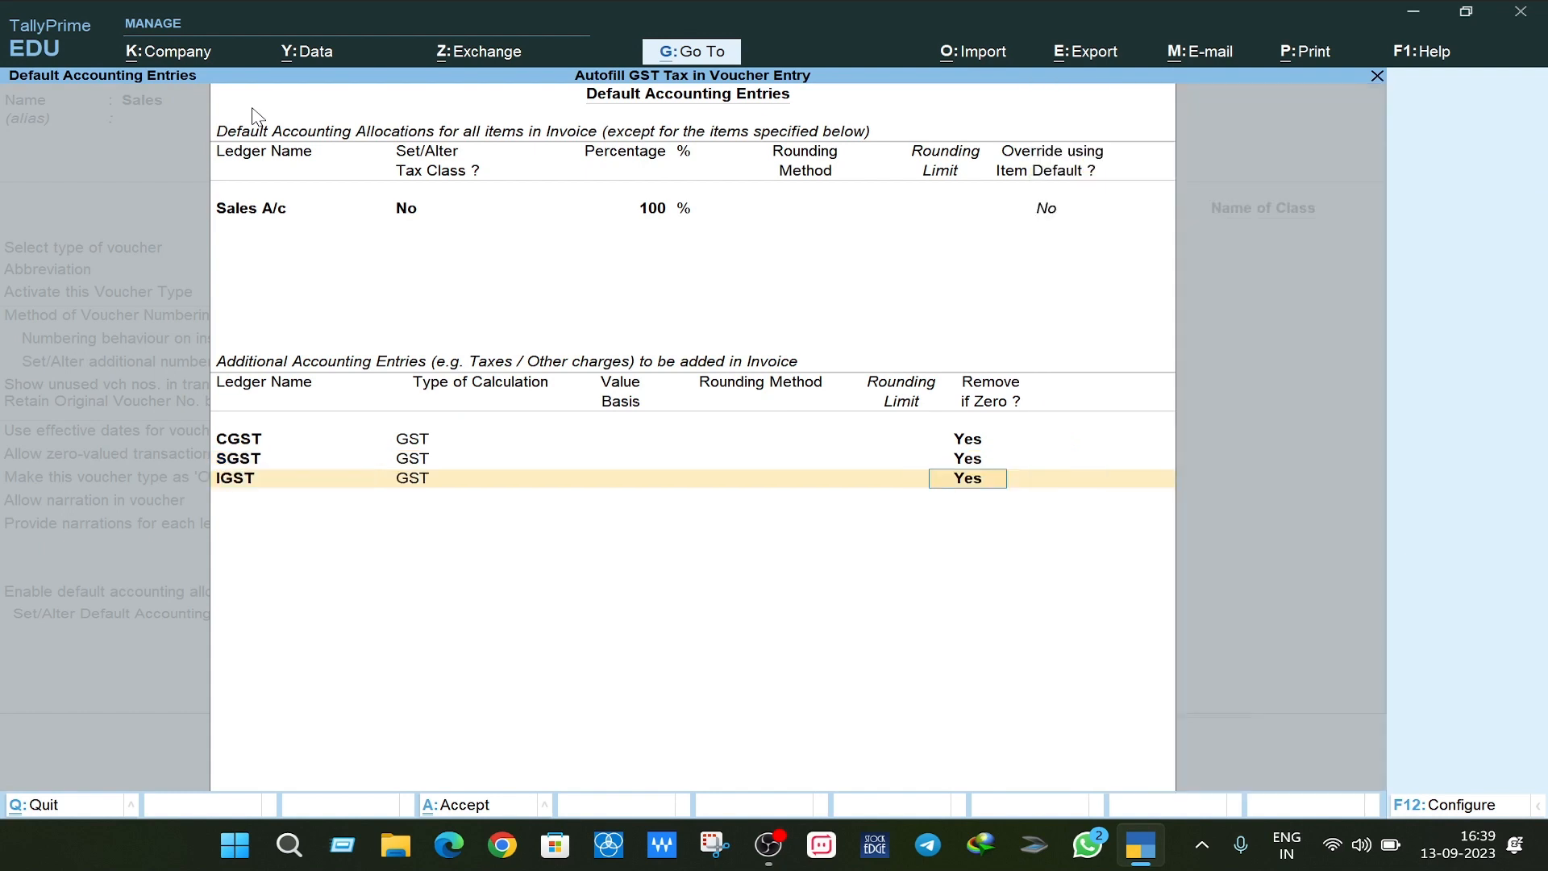
key(Return)
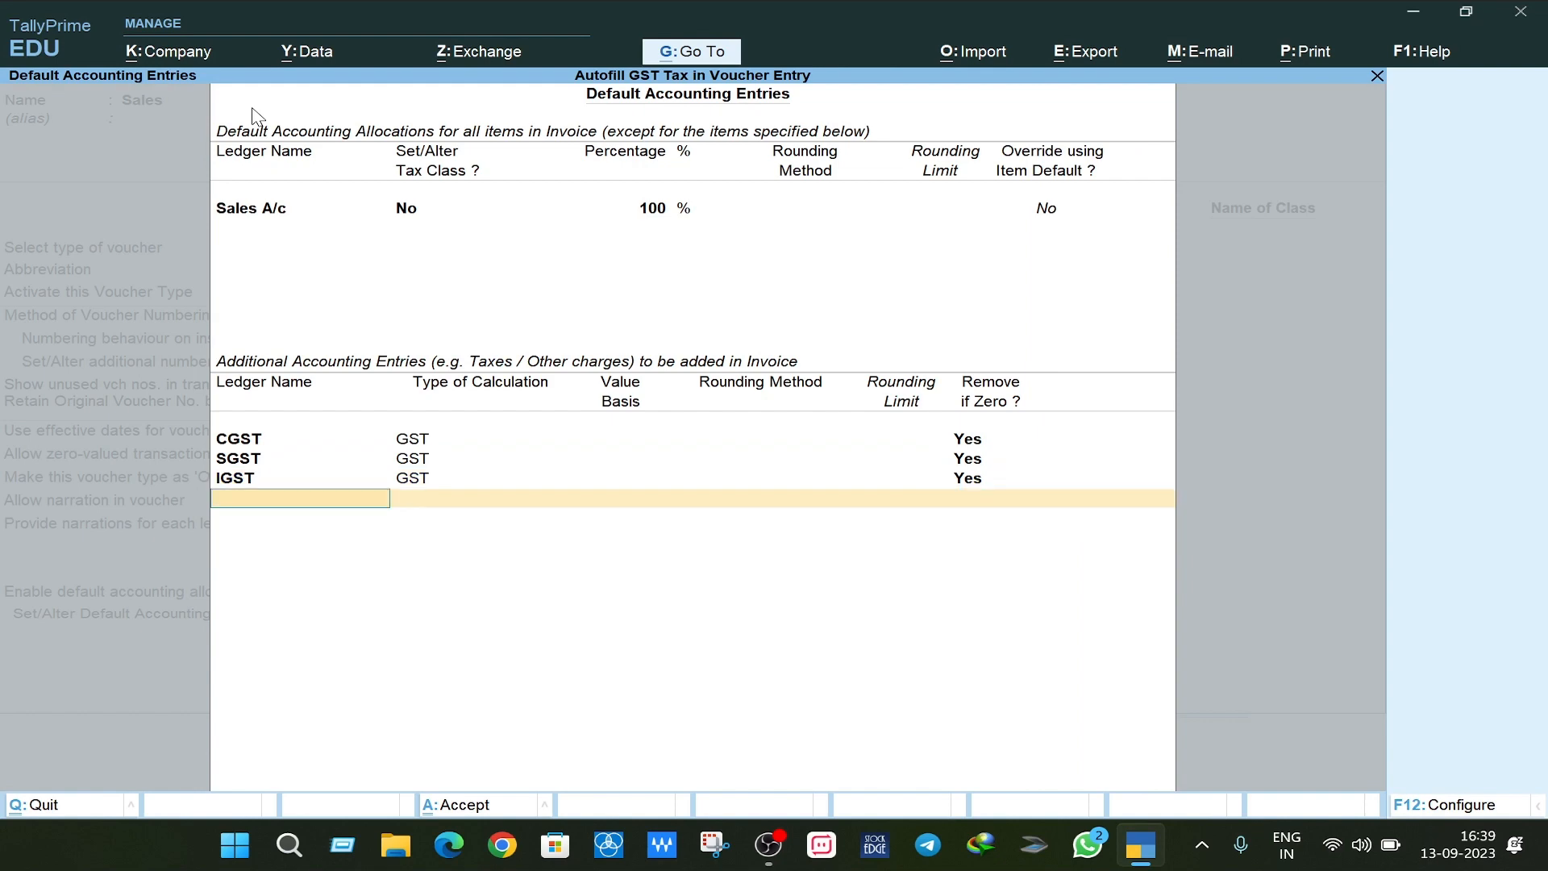
- Finish the default accounting entries, keep the printing settings unchanged, and save the Sales voucher type
key(Return)
key(Return)
key(Return)
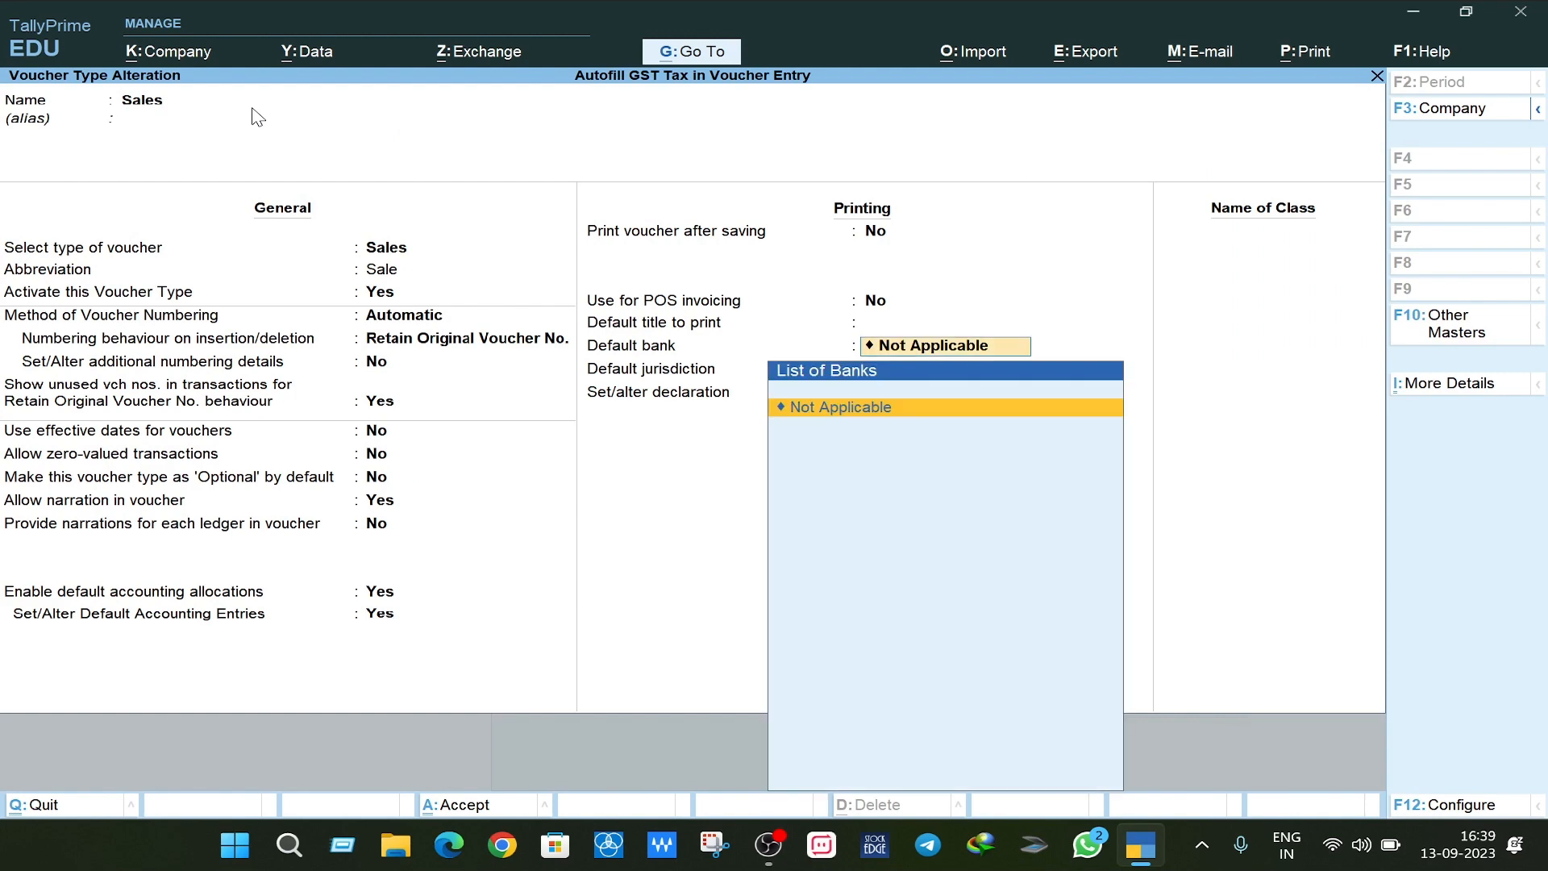
key(Return)
key(Return)
key(Return)
key(Return)
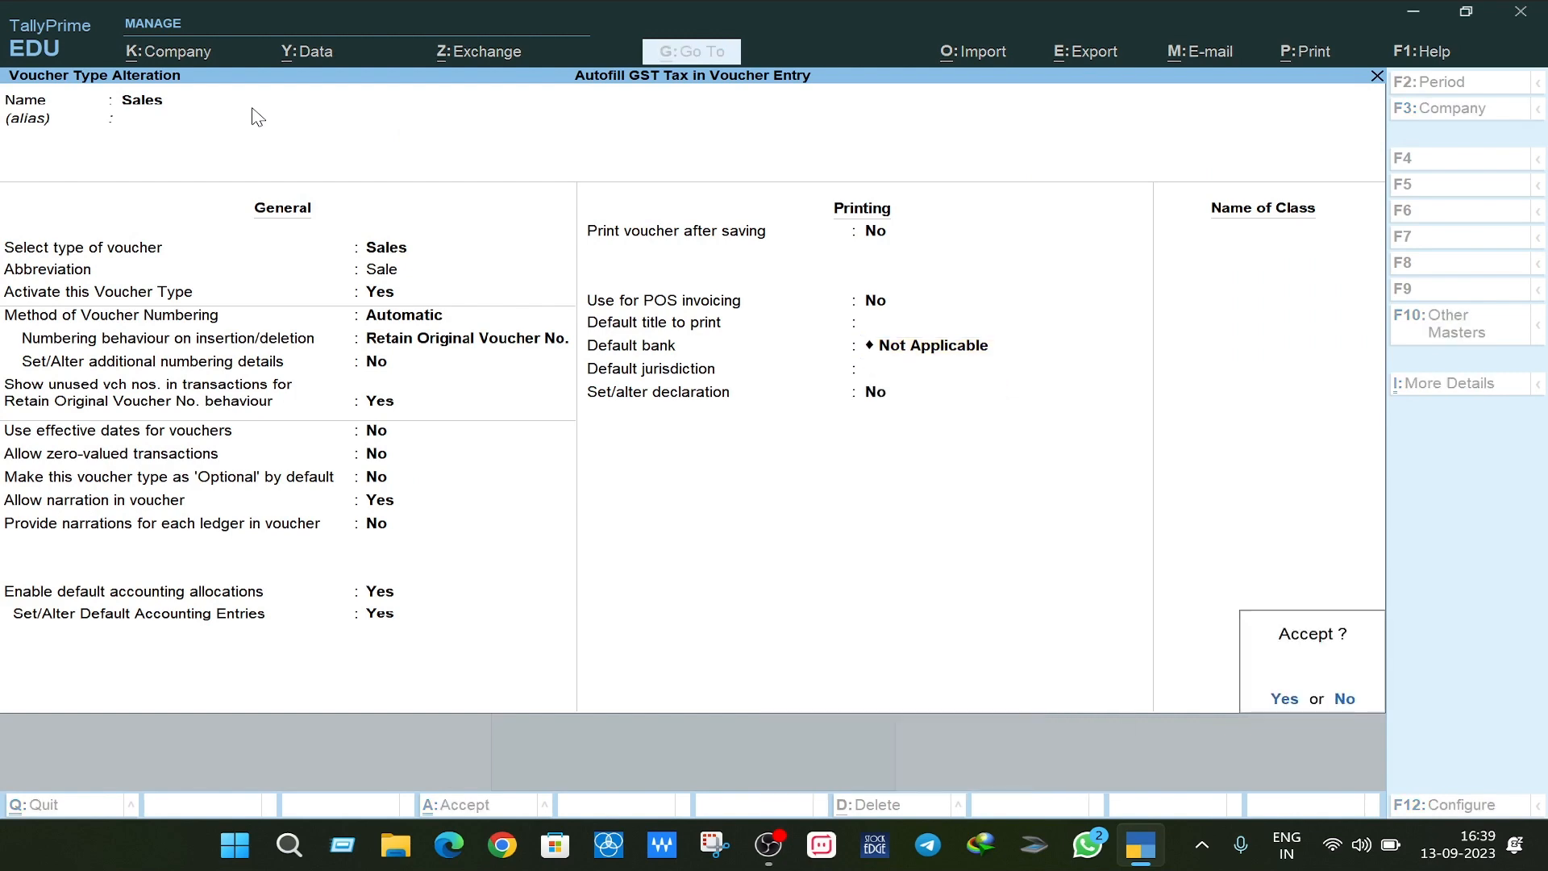
key(Return)
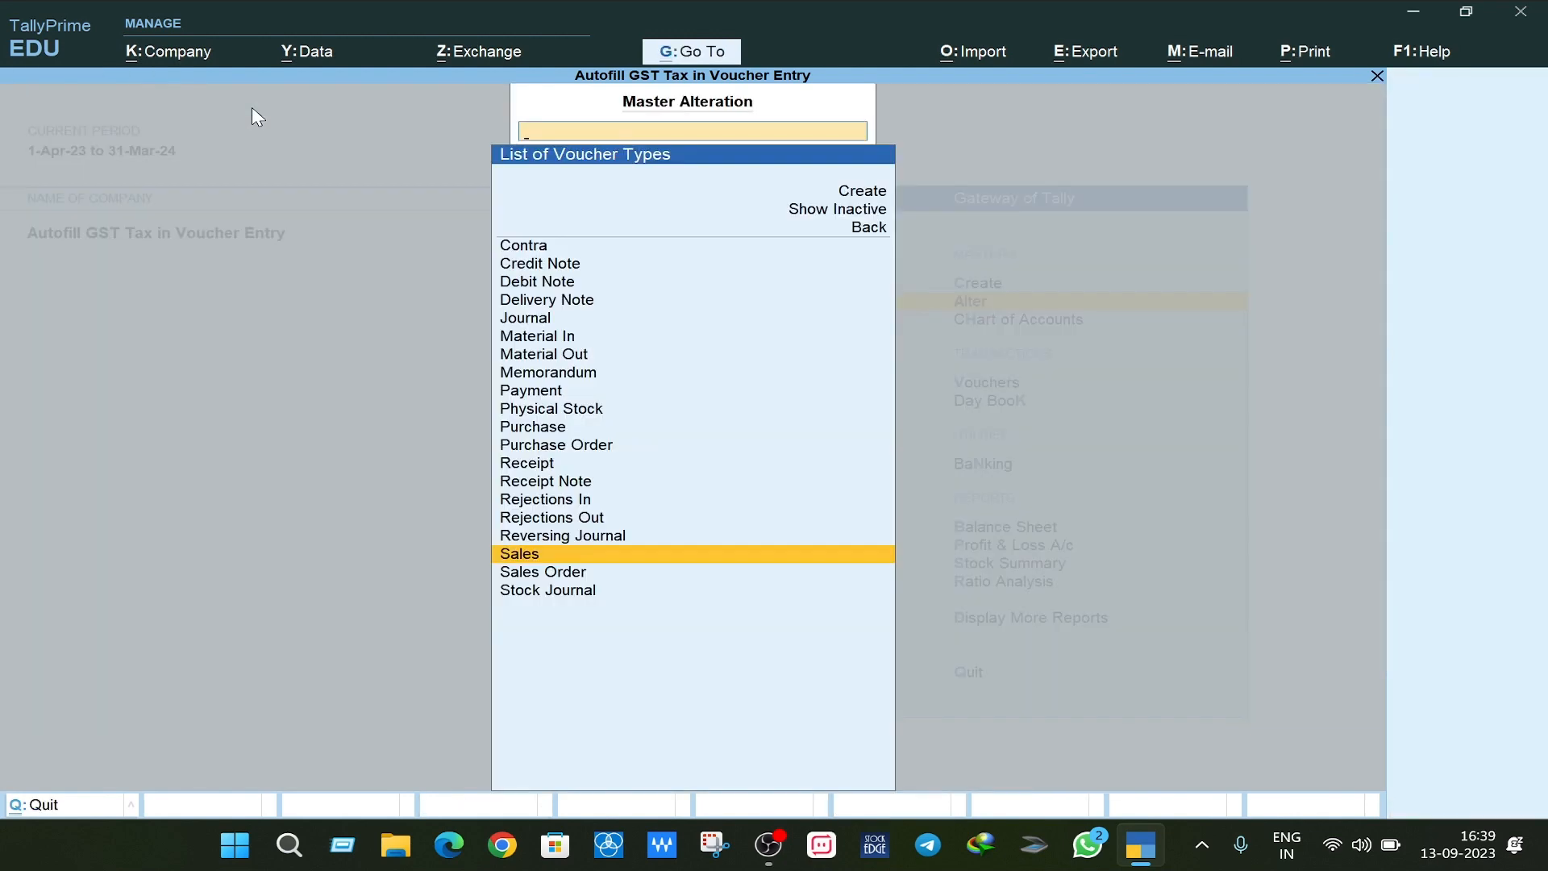
- Leave master alteration and open a new purchase voucher
key(Escape)
key(Escape)
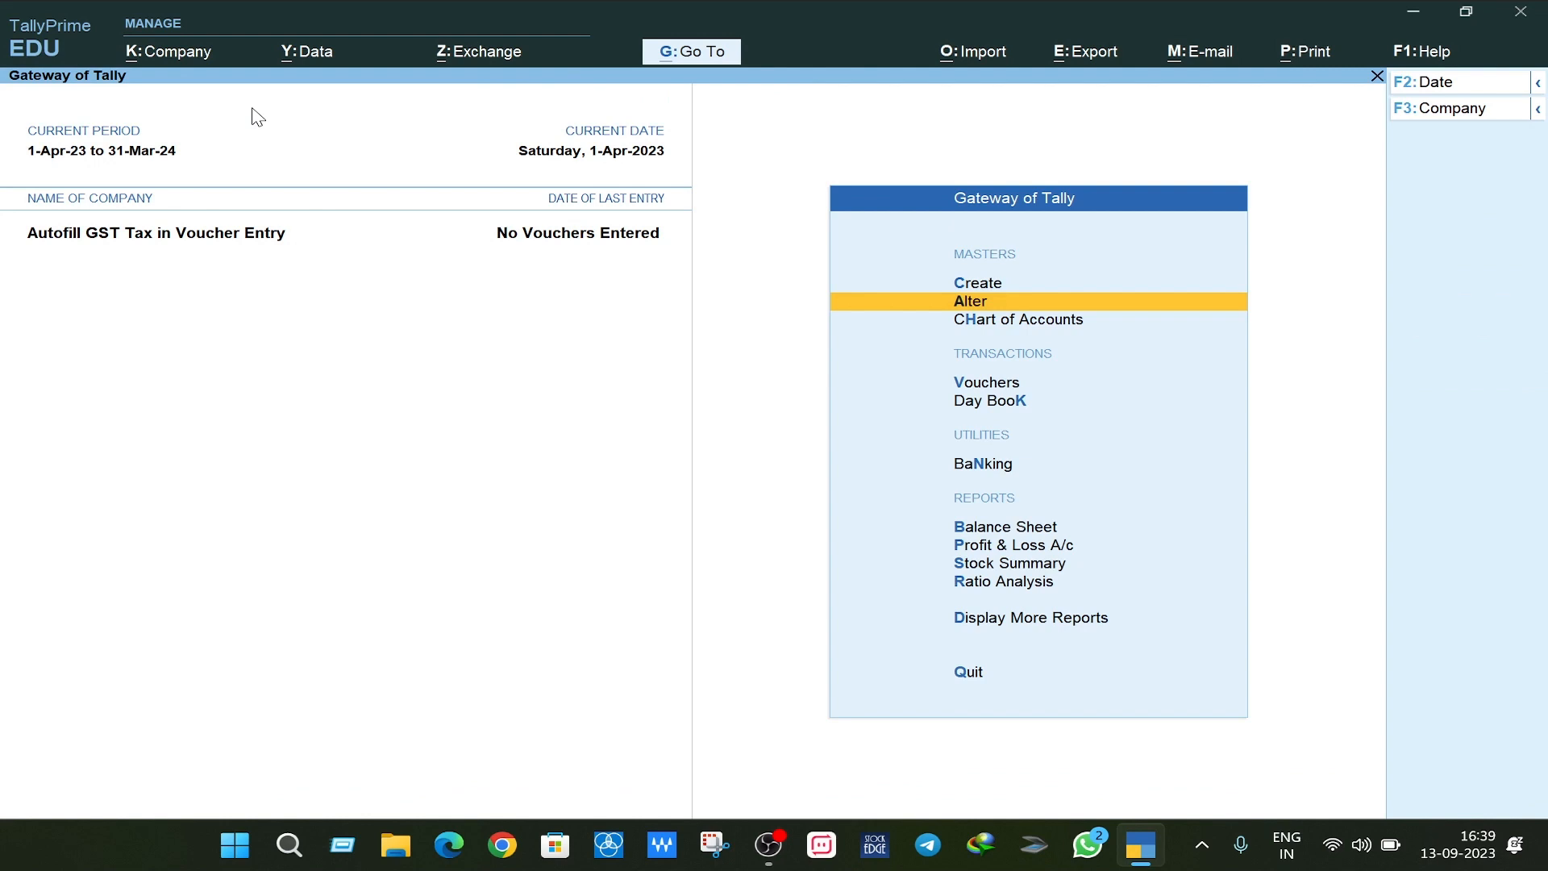
key(Down)
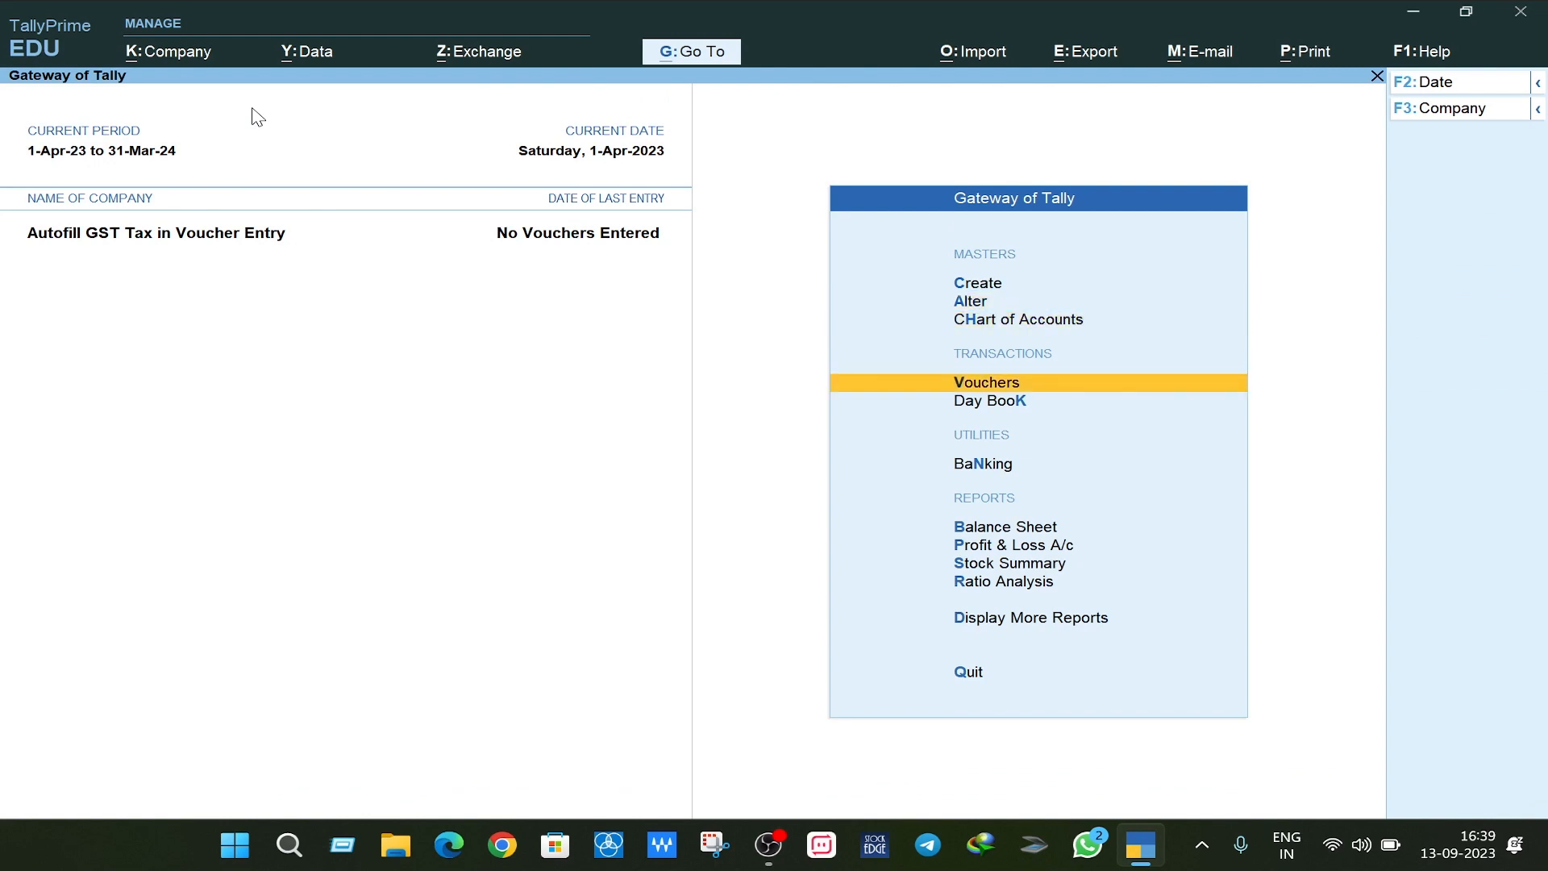
key(Return)
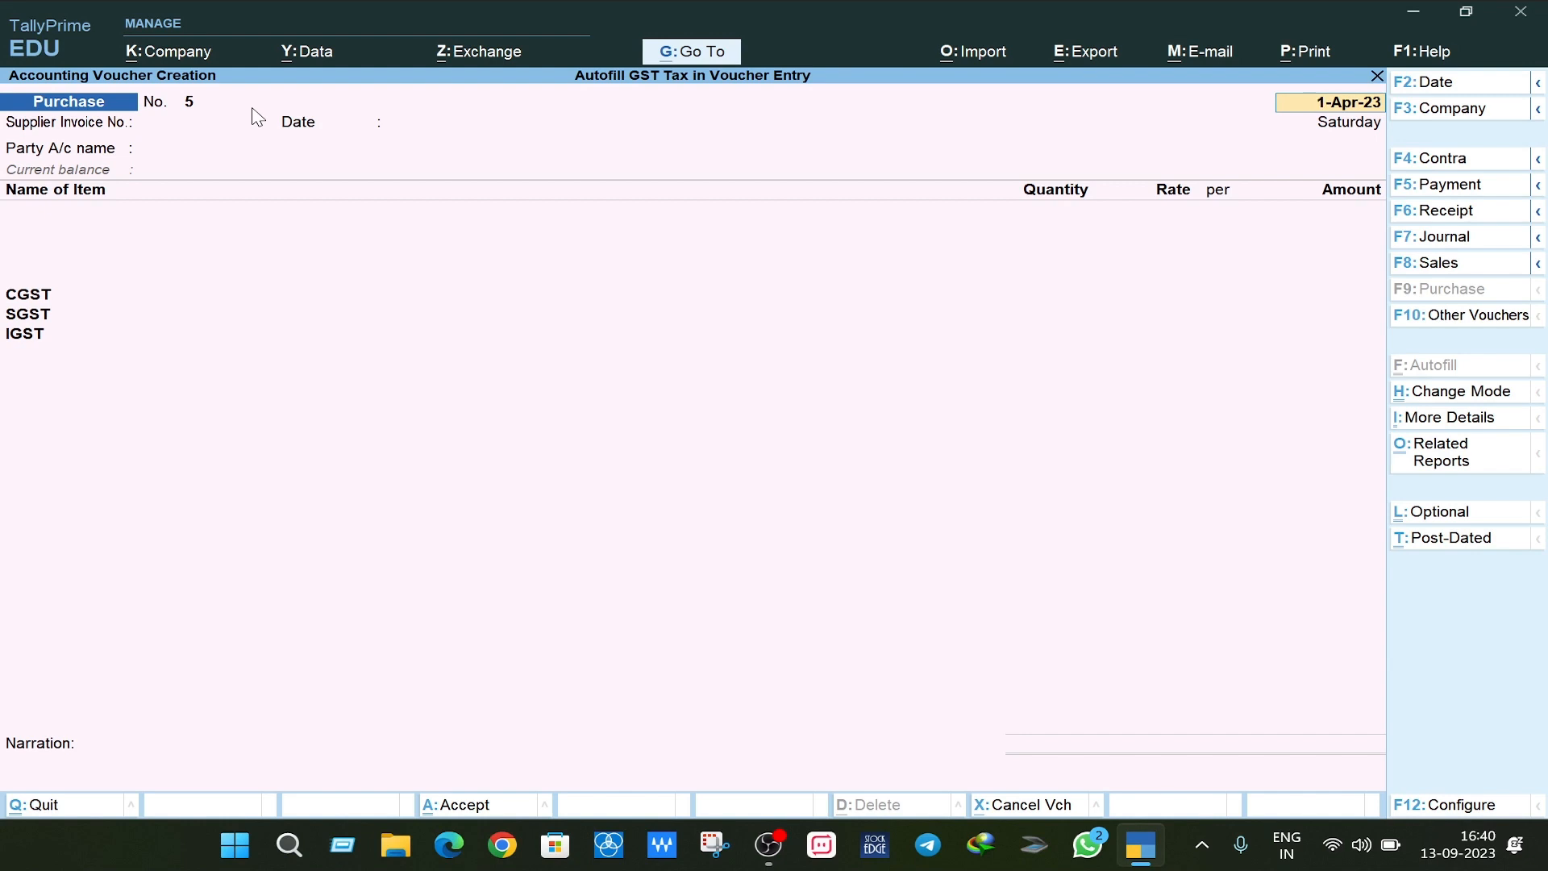
- Keep the voucher date and enter supplier invoice number 123 dated 1-Apr-23
key(Return)
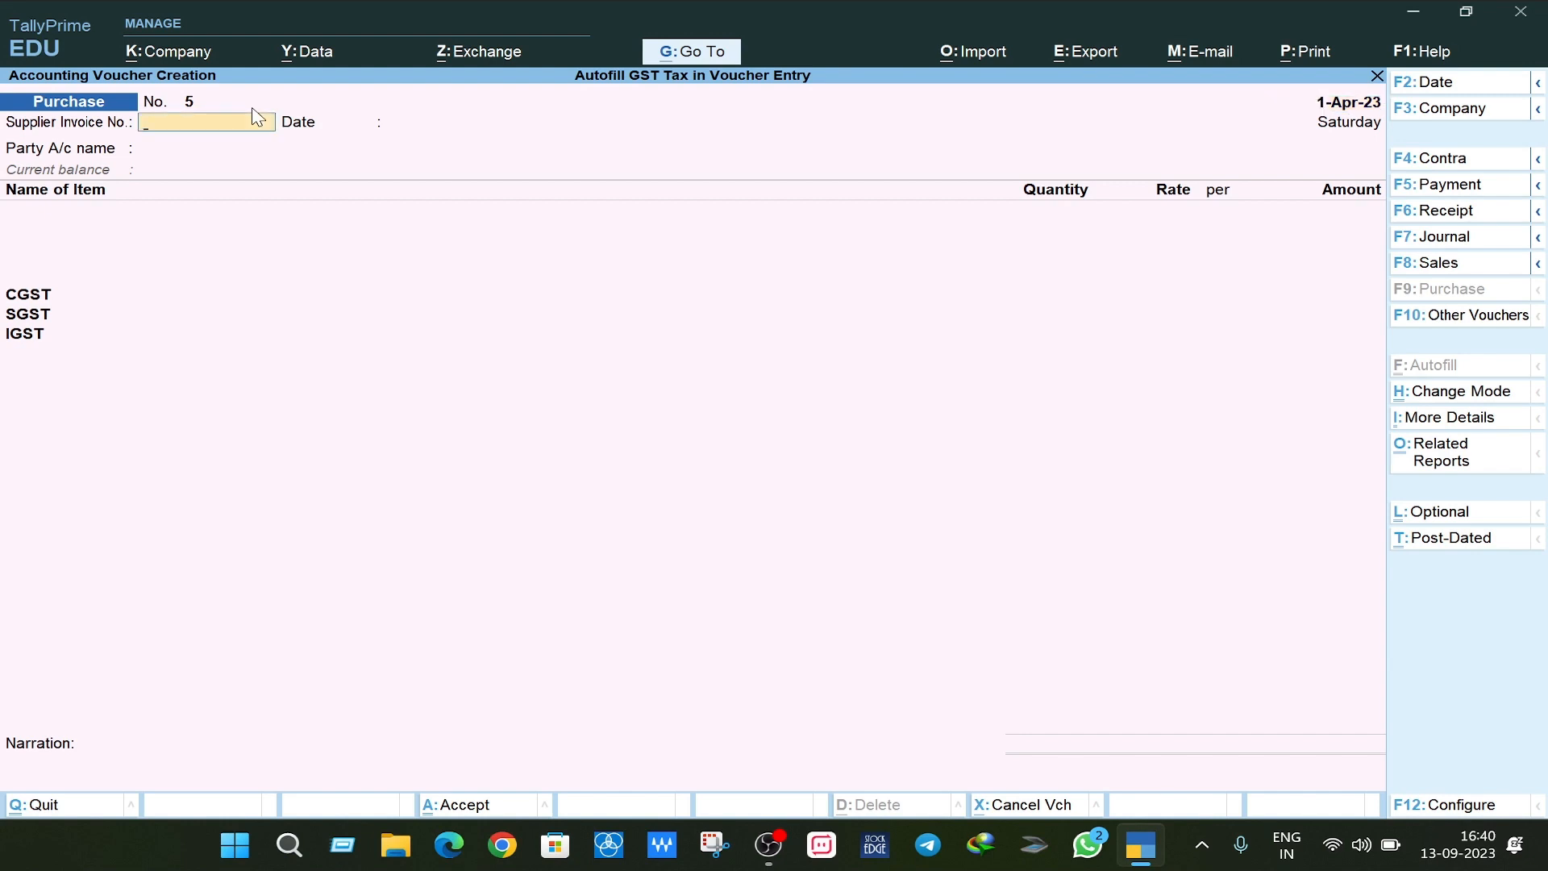
text(123)
key(Return)
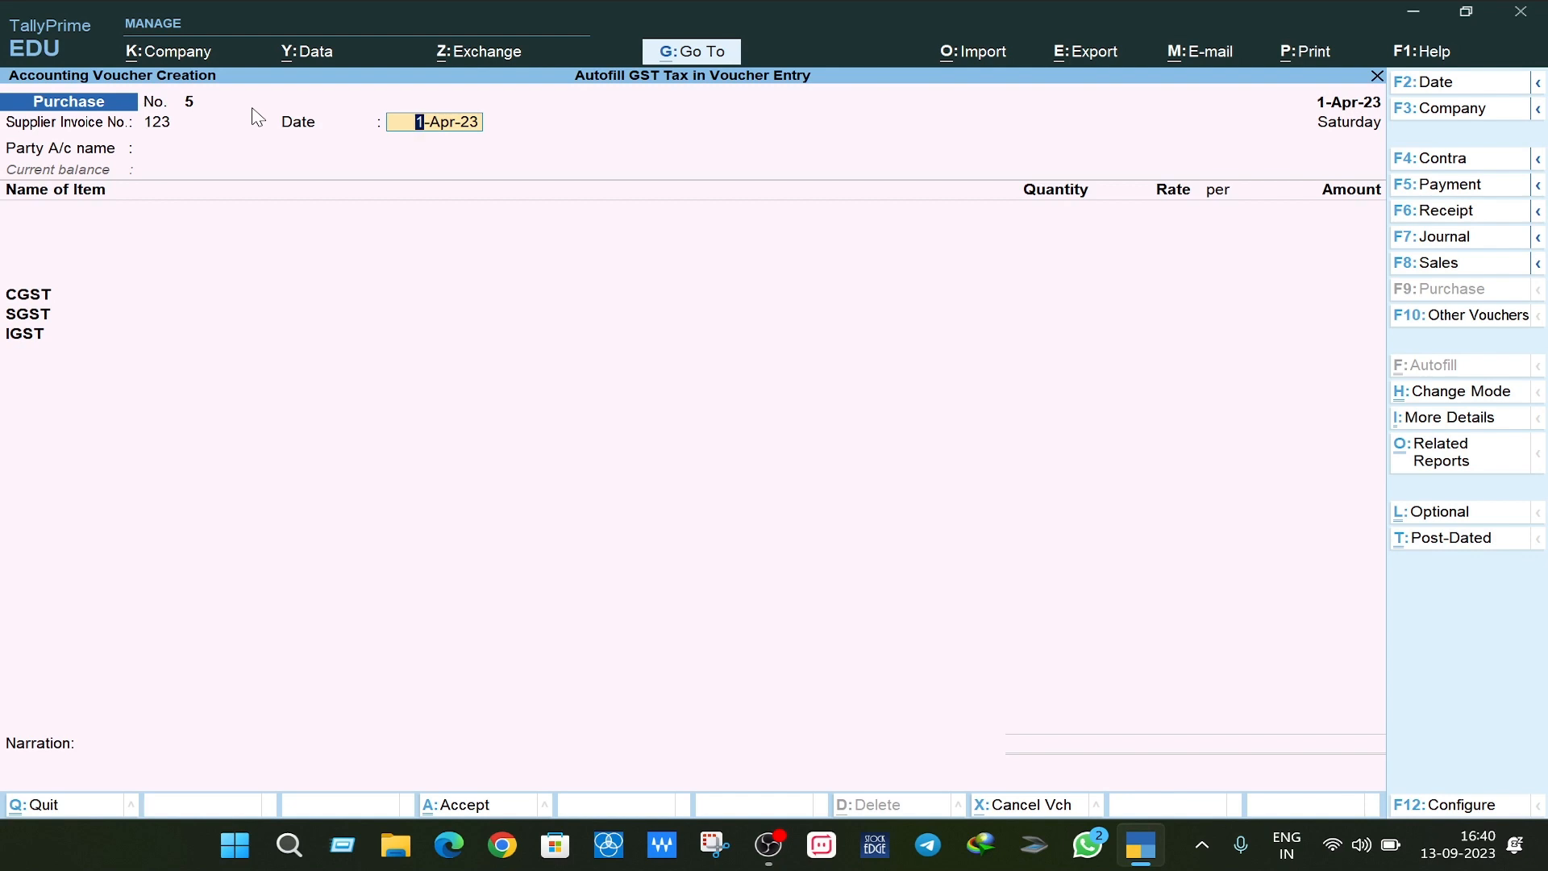
key(Return)
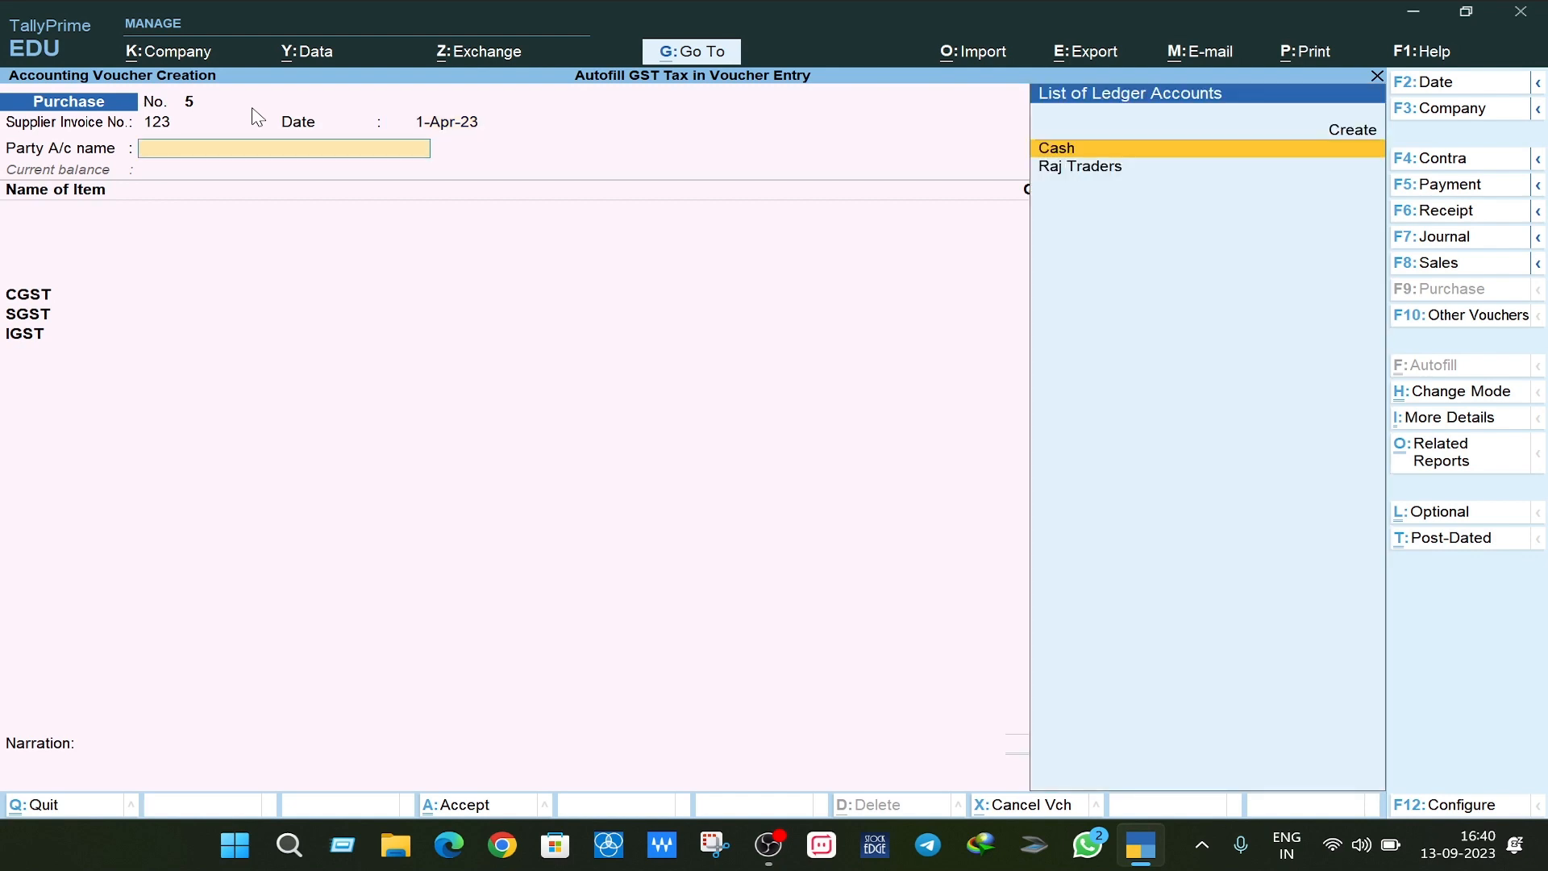
- Create a party ledger named Riya Enterprise under Sundry Creditors from the purchase voucher
key(Down)
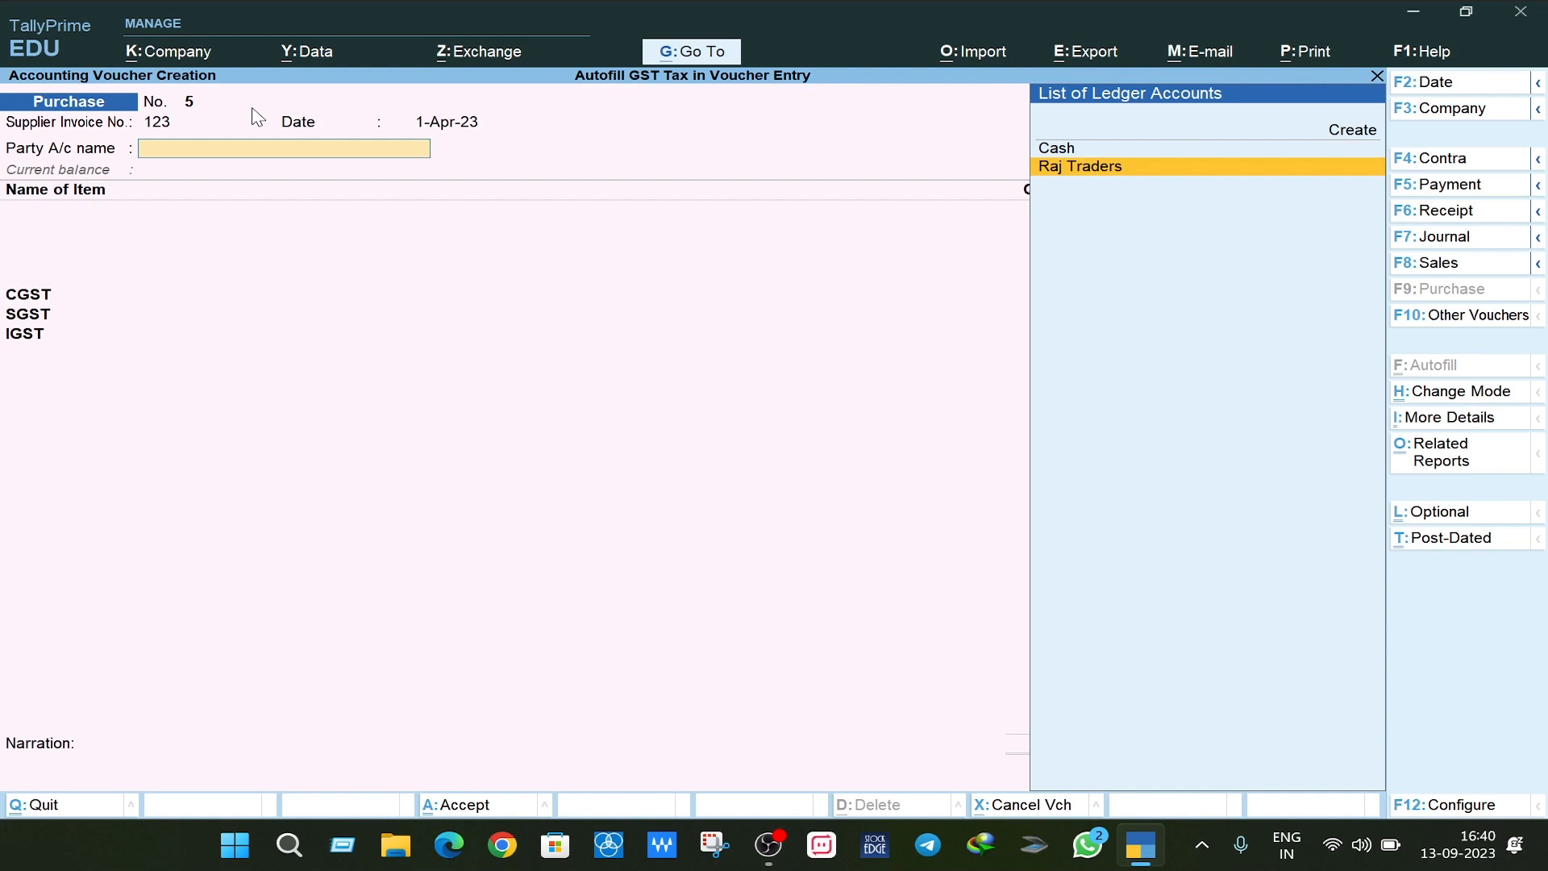
key(alt+c)
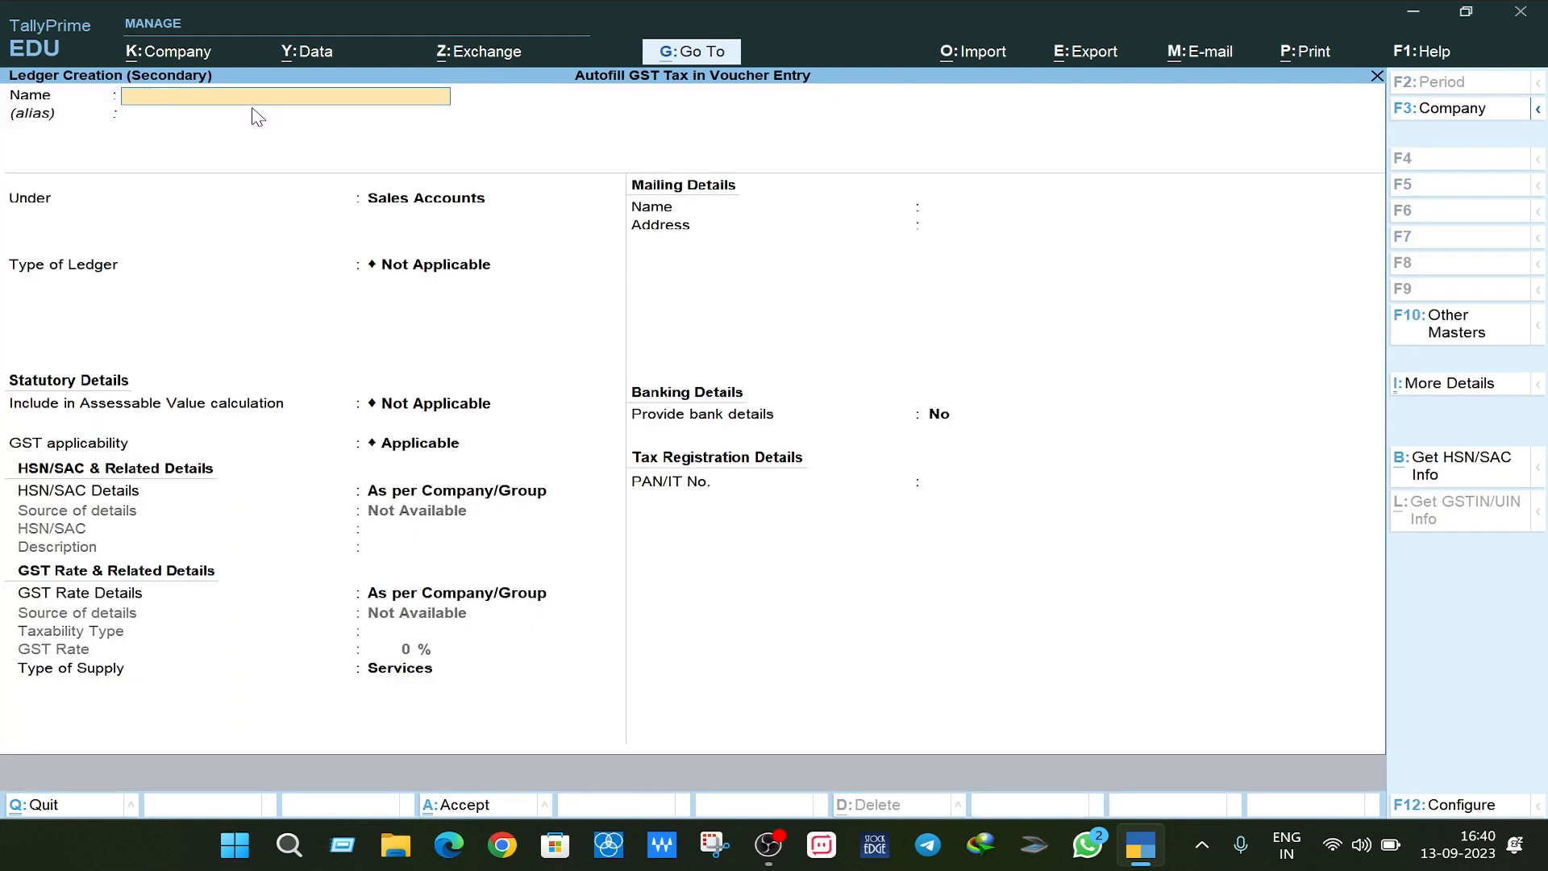
text(Riay)
key(BackSpace)
key(BackSpace)
text(ya Enterp)
text(irs)
text(e\\)
key(BackSpace)
key(BackSpace)
key(BackSpace)
text(rise)
key(Return)
text(Sund)
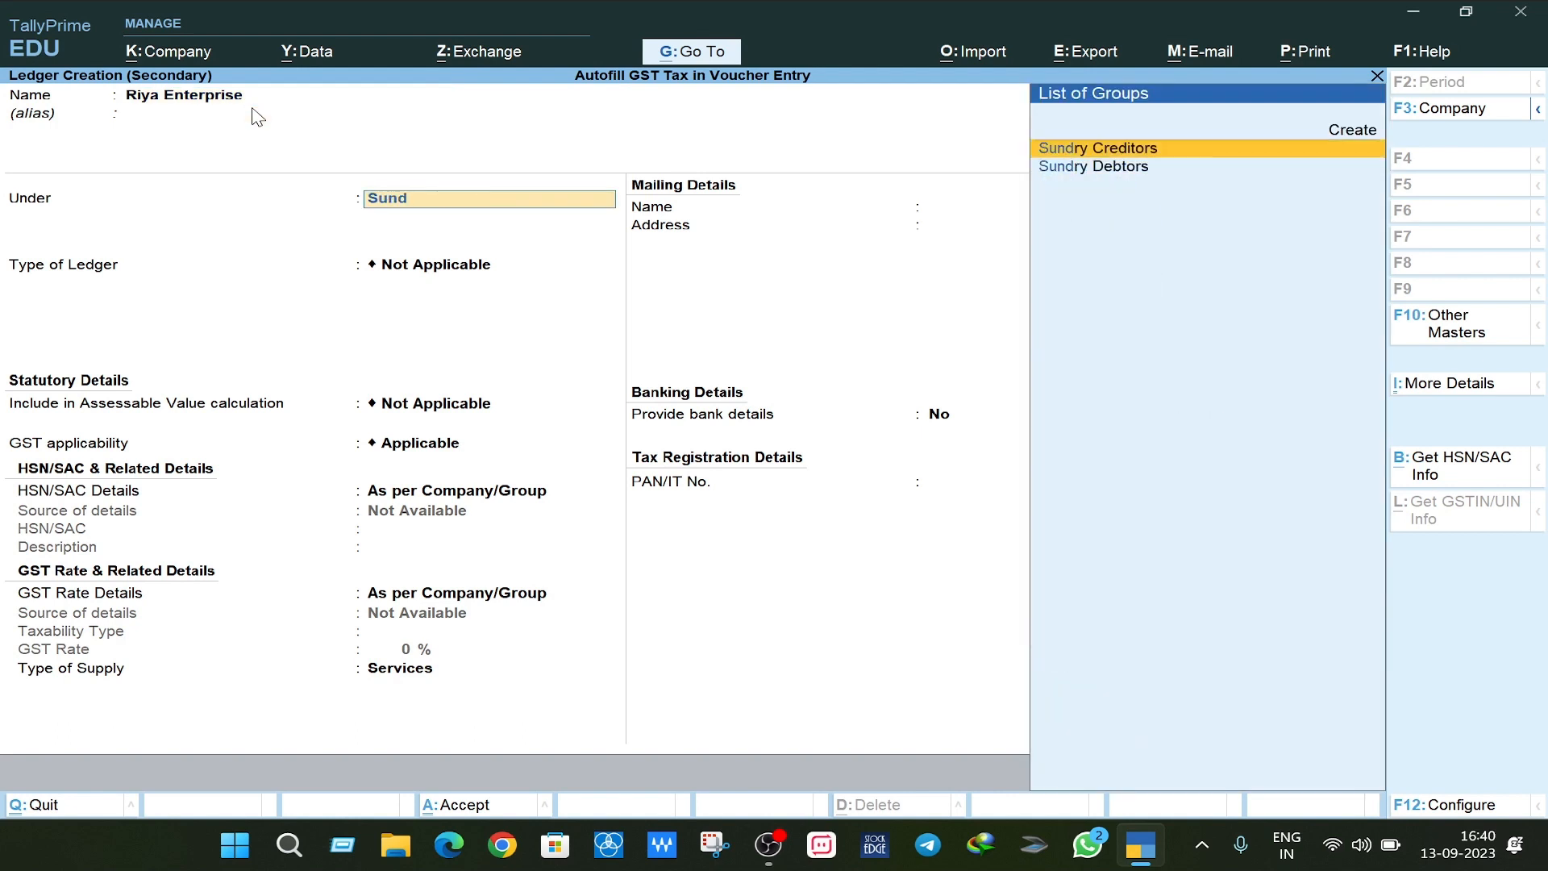
key(Return)
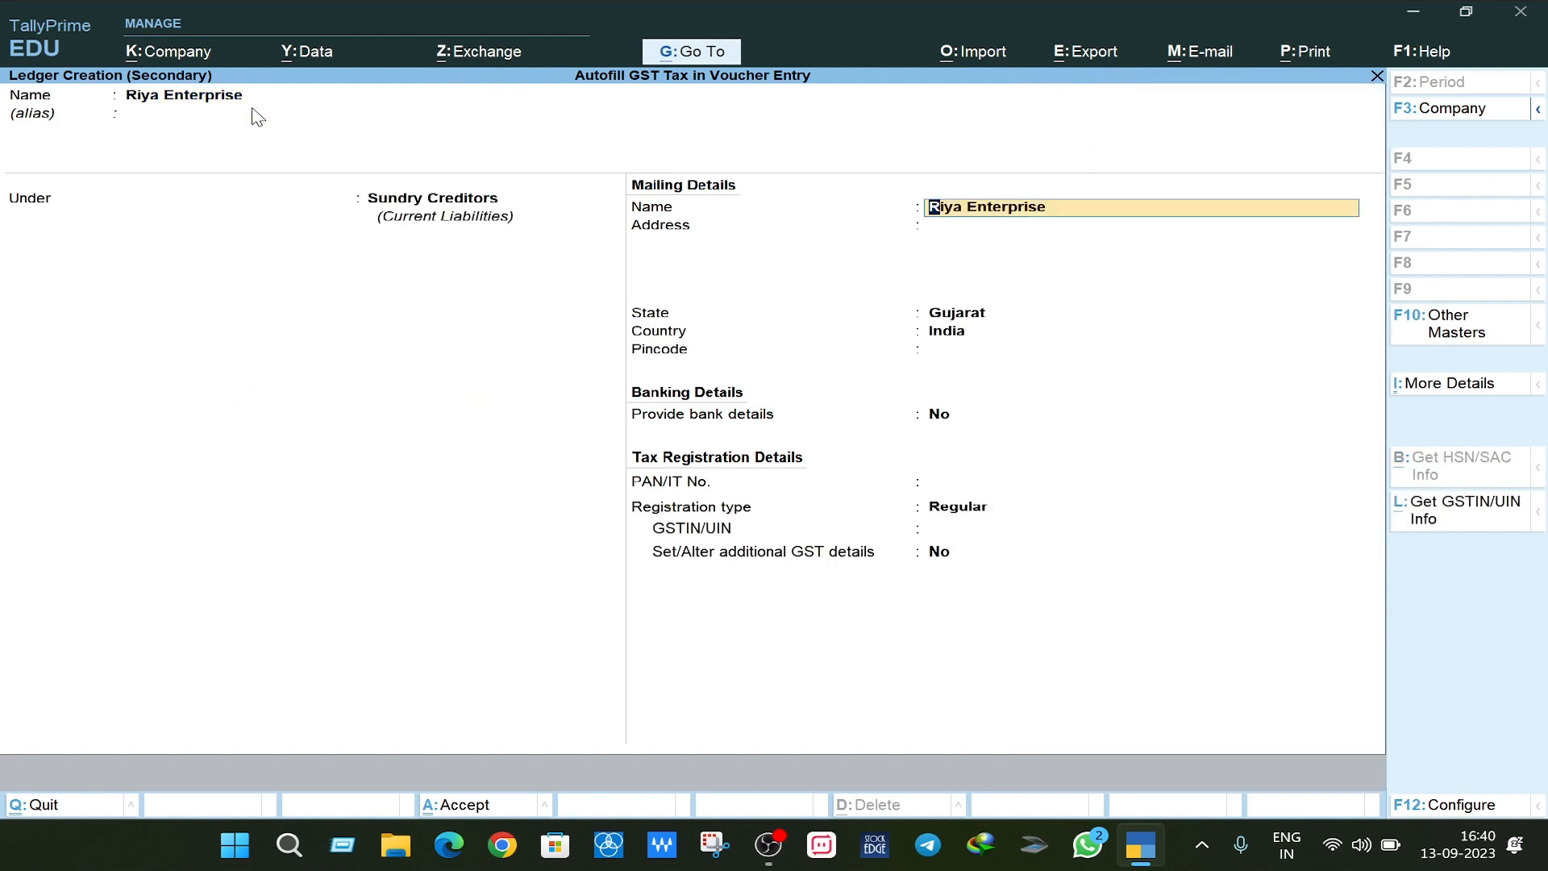
- Keep Gujarat, India and Regular registration for Riya Enterprise, leave the GSTIN blank, and save the ledger
key(Return)
key(Return)
key(Return)
key(Return)
key(Return)
key(Return)
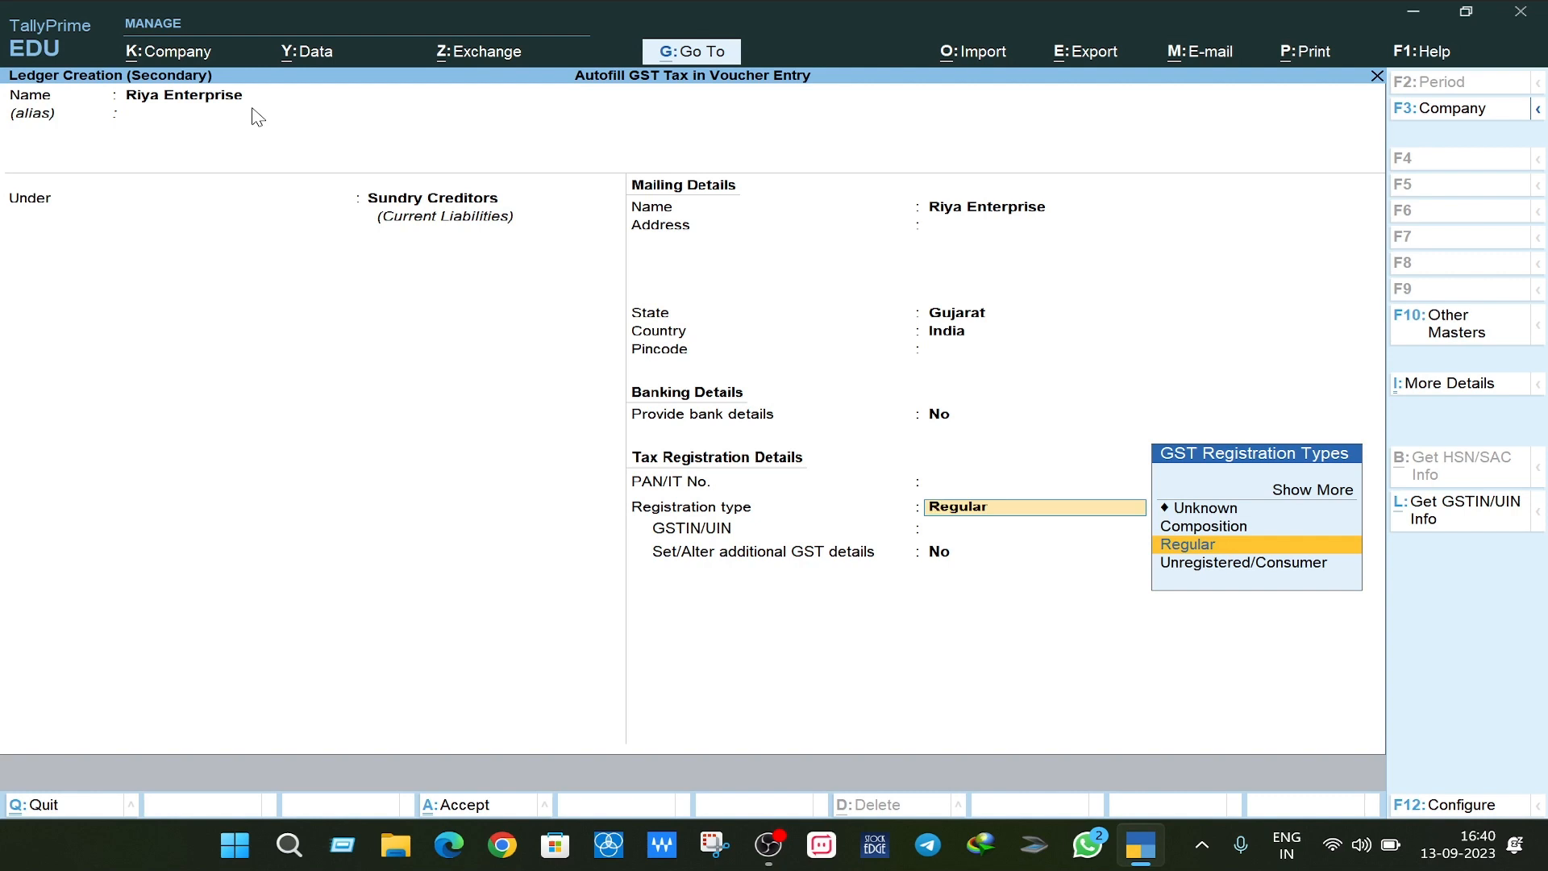
key(Return)
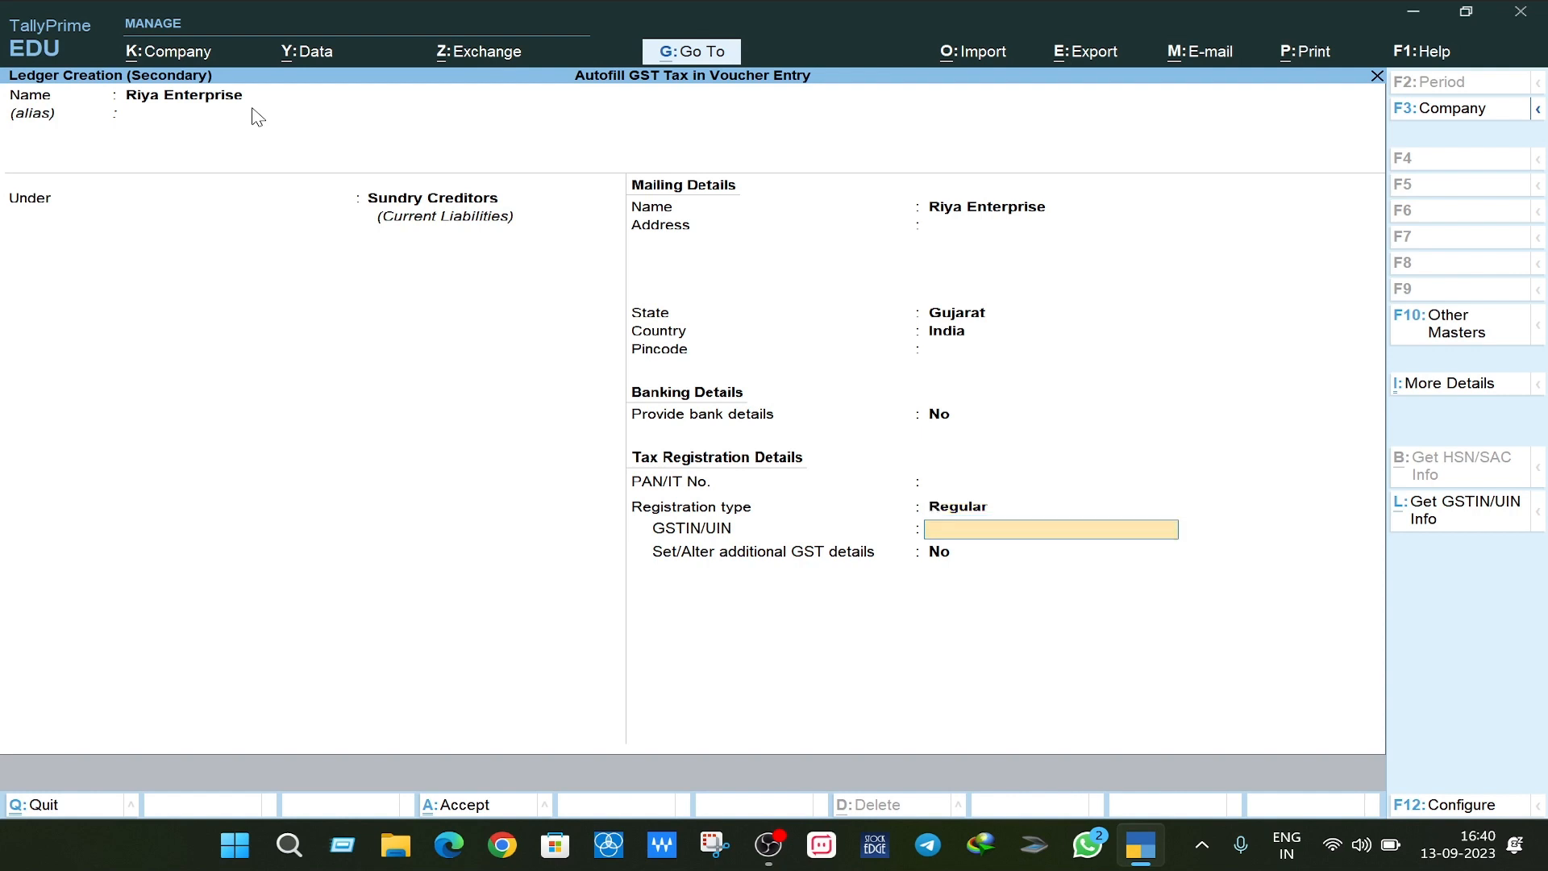
key(Return)
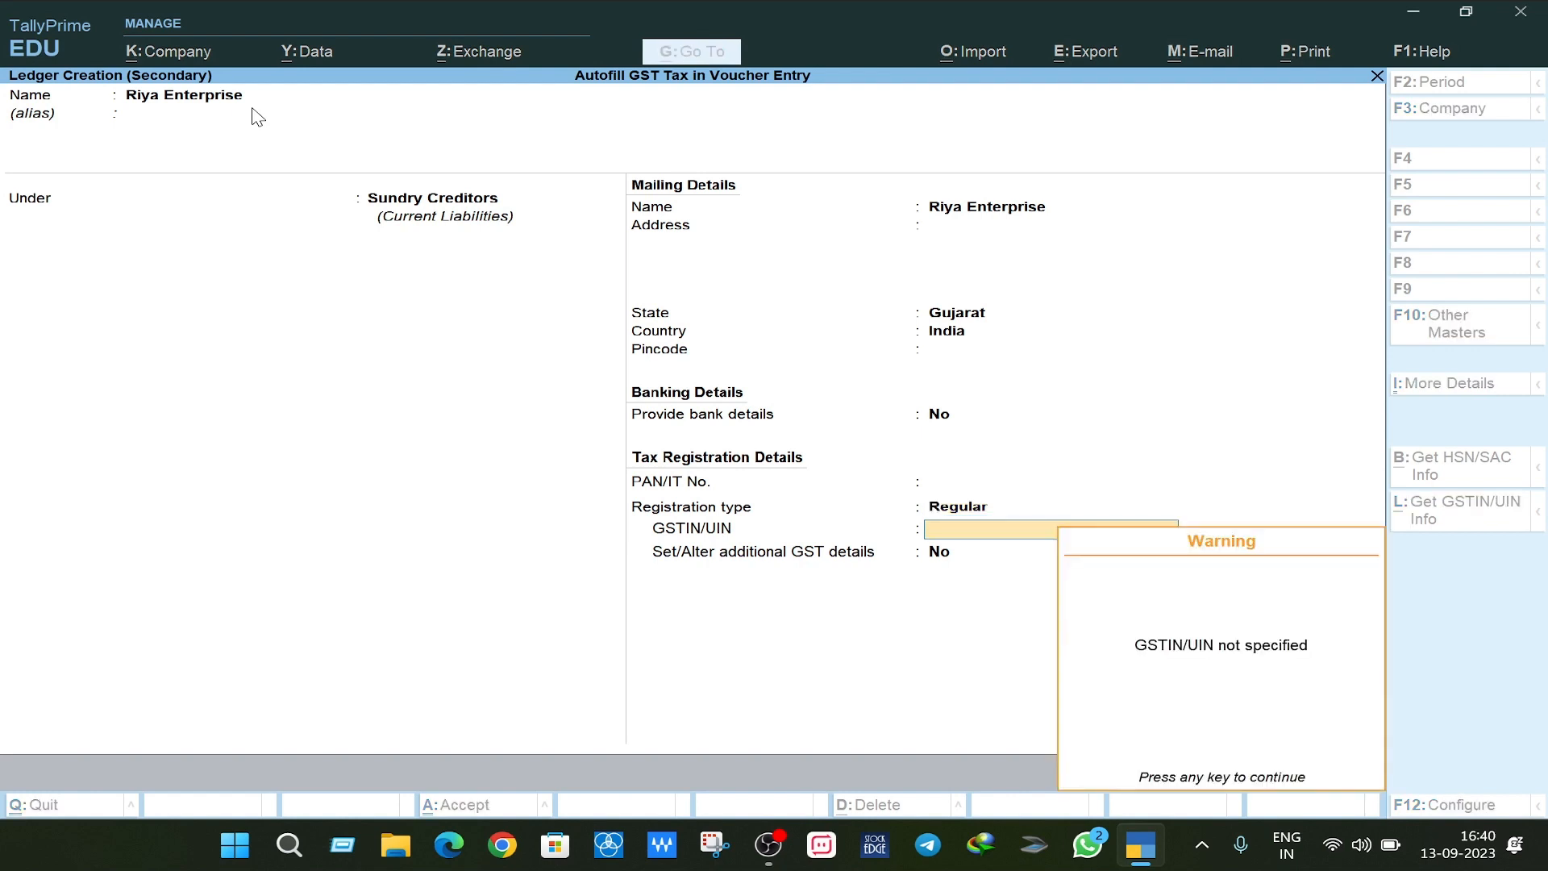
key(Return)
key(Return)
key(Return)
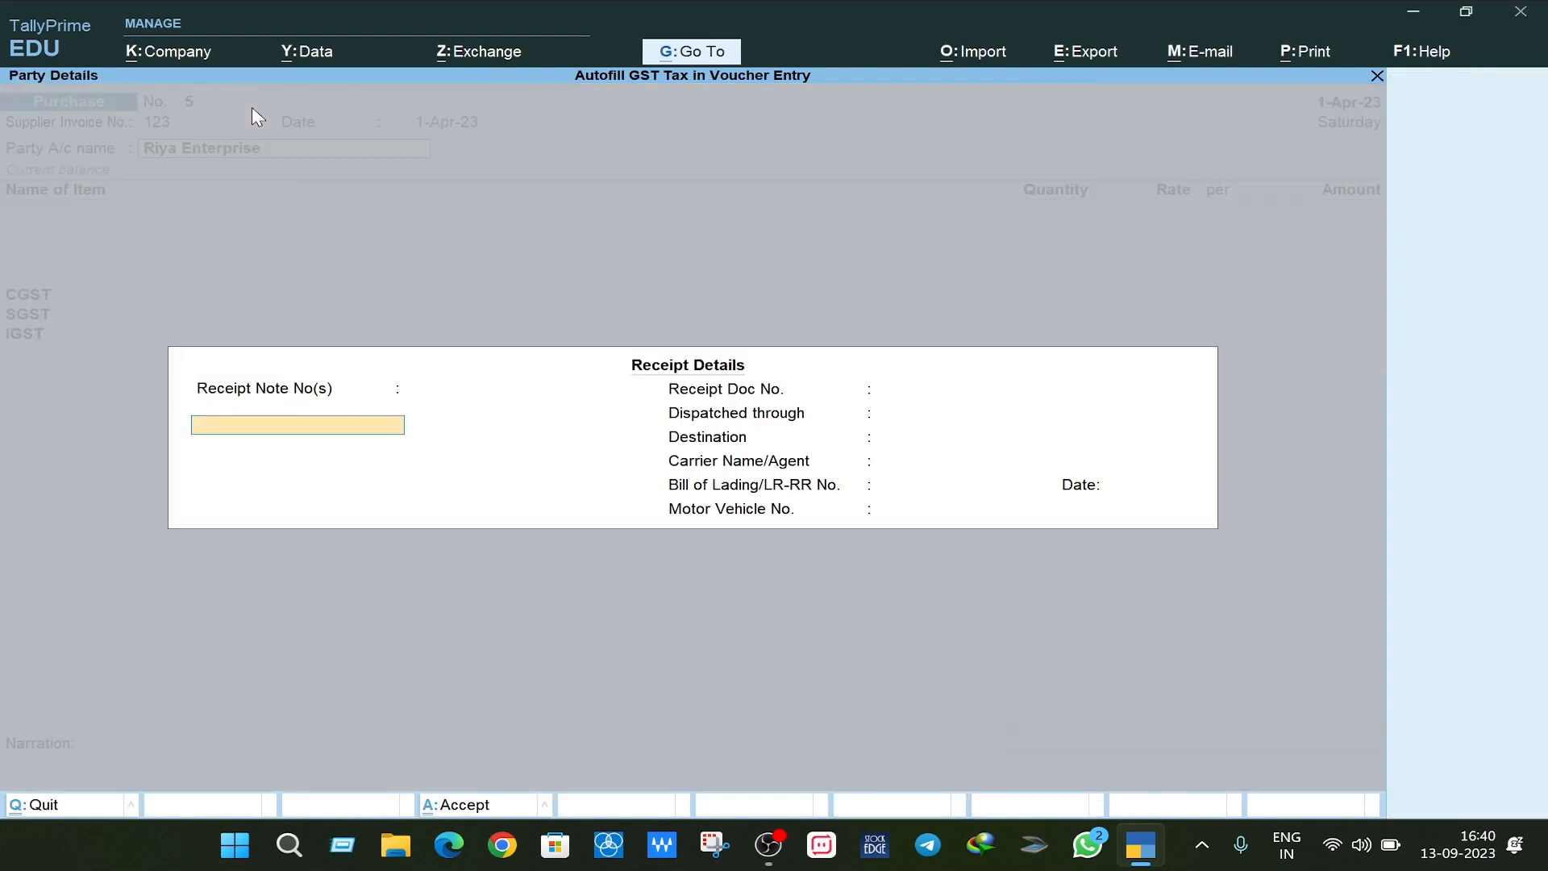
- Leave all receipt and dispatch details of the purchase voucher blank
key(Return)
key(Return)
key(Return)
key(Return)
key(Return)
key(Return)
key(Return)
key(Return)
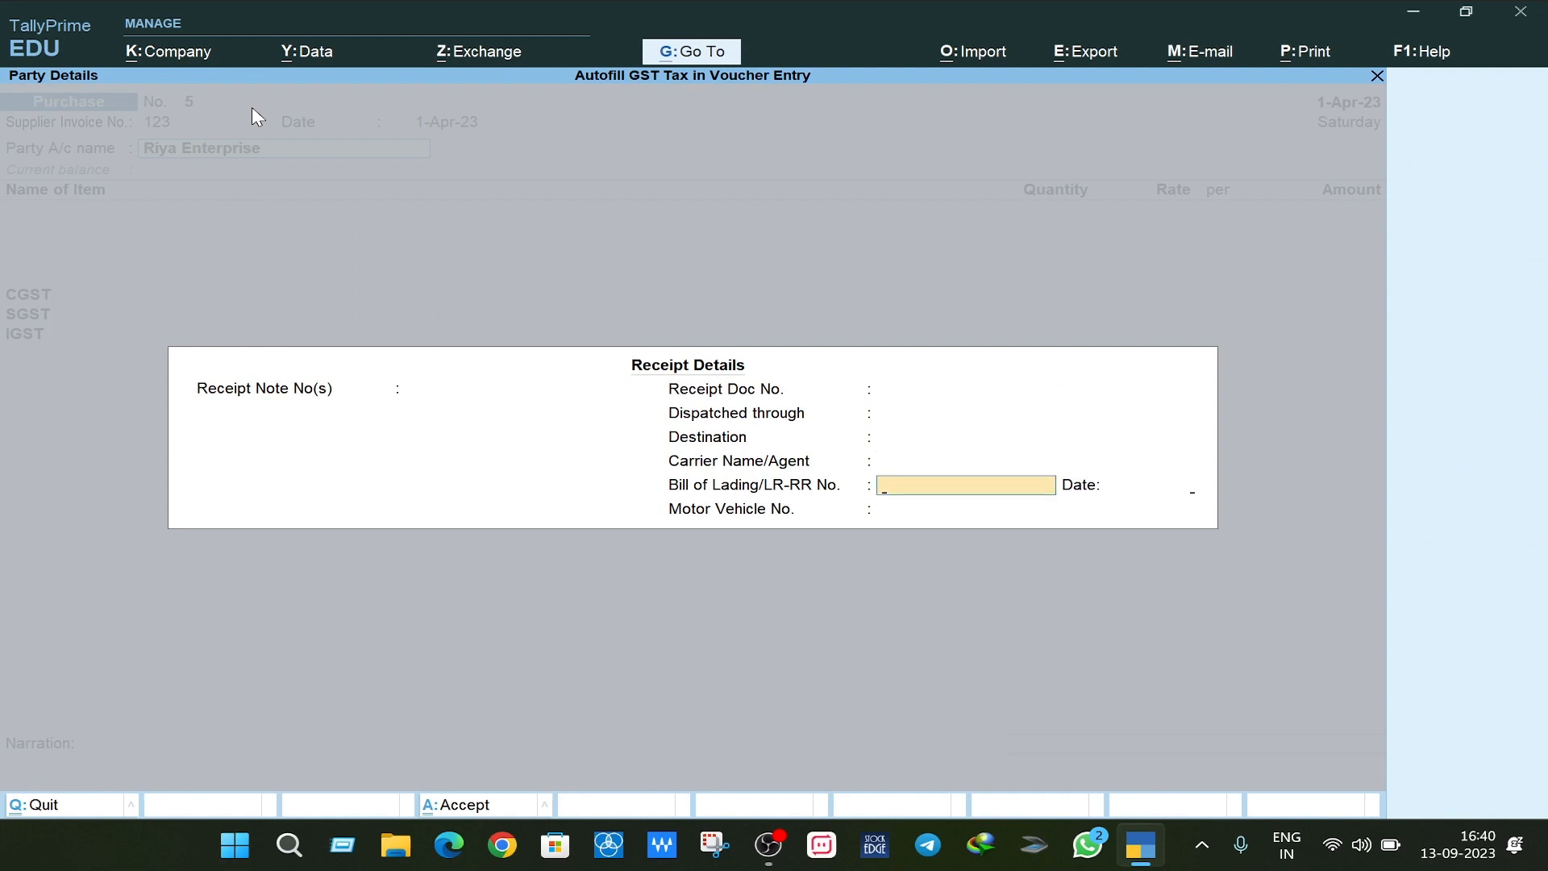
key(Return)
key(Return)
key(Return)
key(Return)
key(Return)
key(Return)
key(Return)
key(Return)
- Accept the supplier's party details with Riya Enterprise as supplier and Gujarat as place of supply
key(Return)
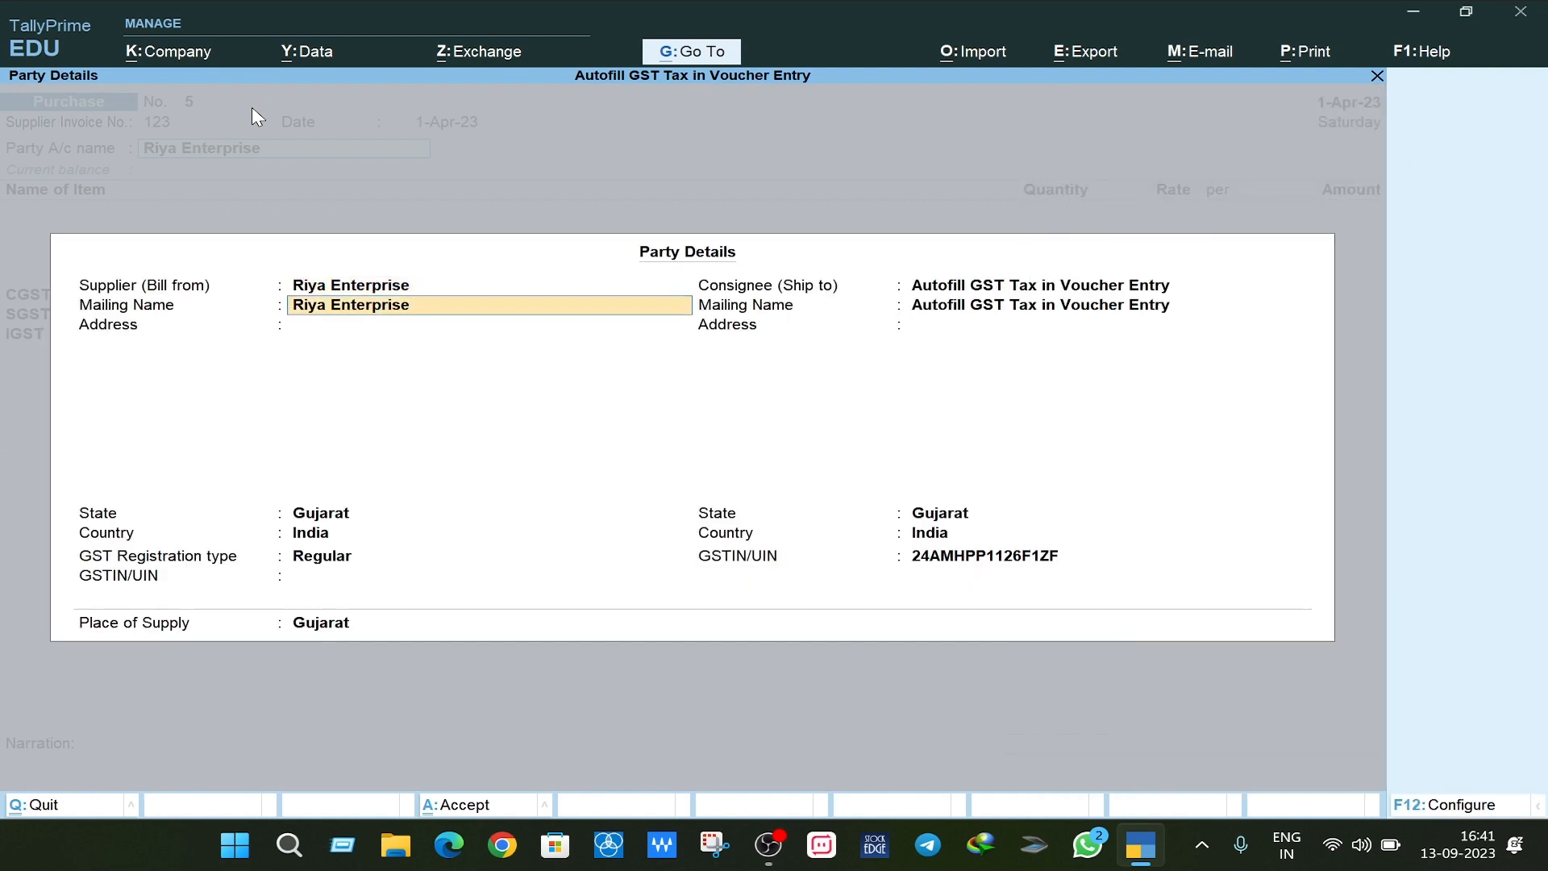
key(Return)
key(Return)
key(Return)
key(Return)
key(Return)
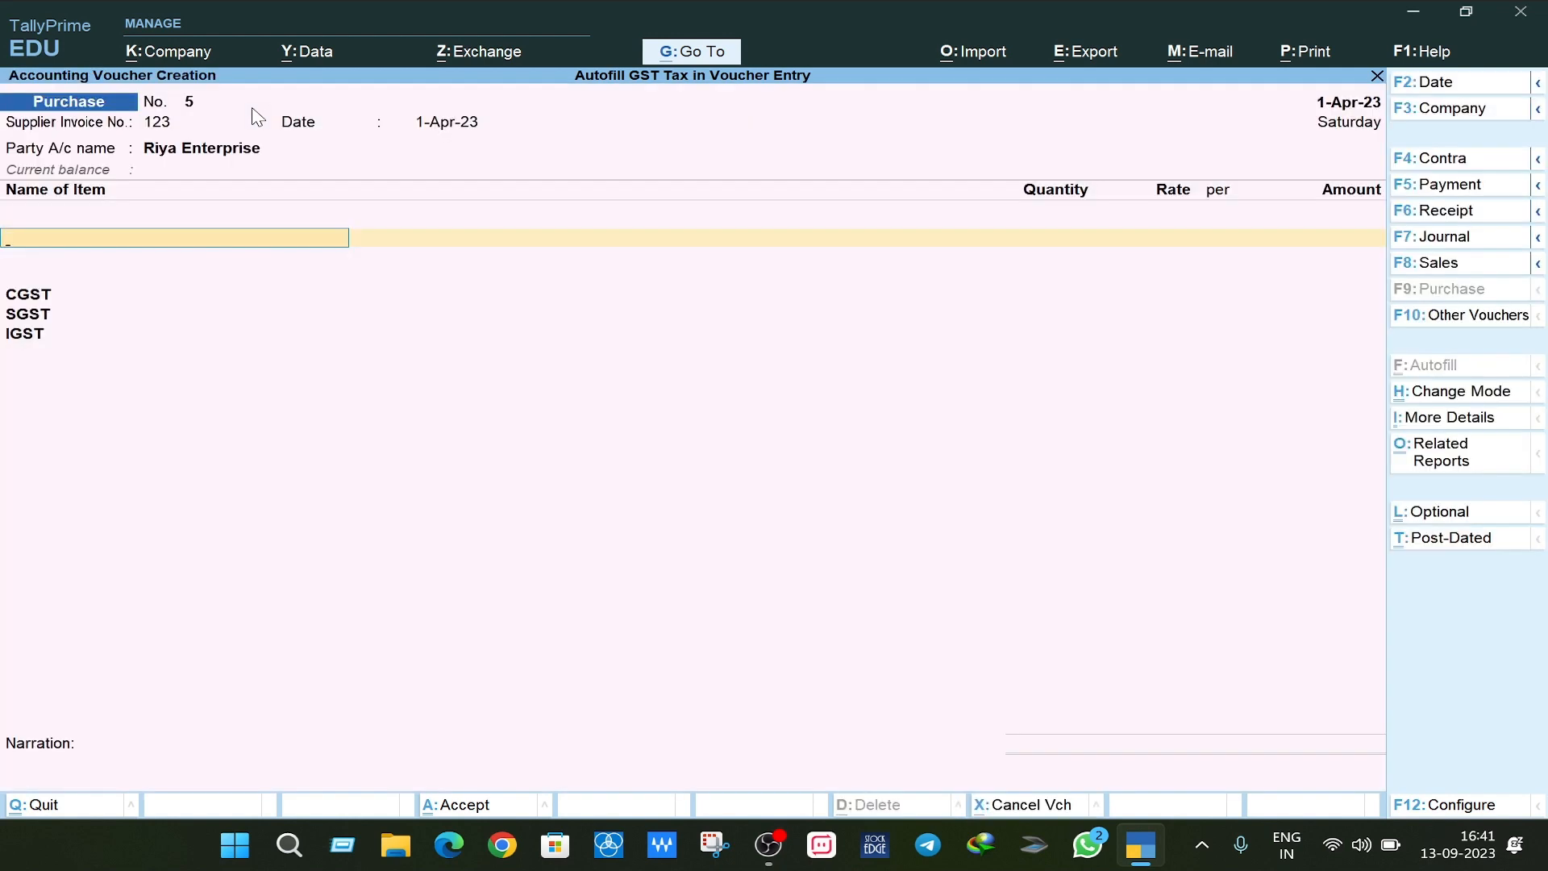
- Add the stock item Mobile to the purchase voucher with a quantity of 10 pcs at a rate of 20,000 per pcs
text(Mo)
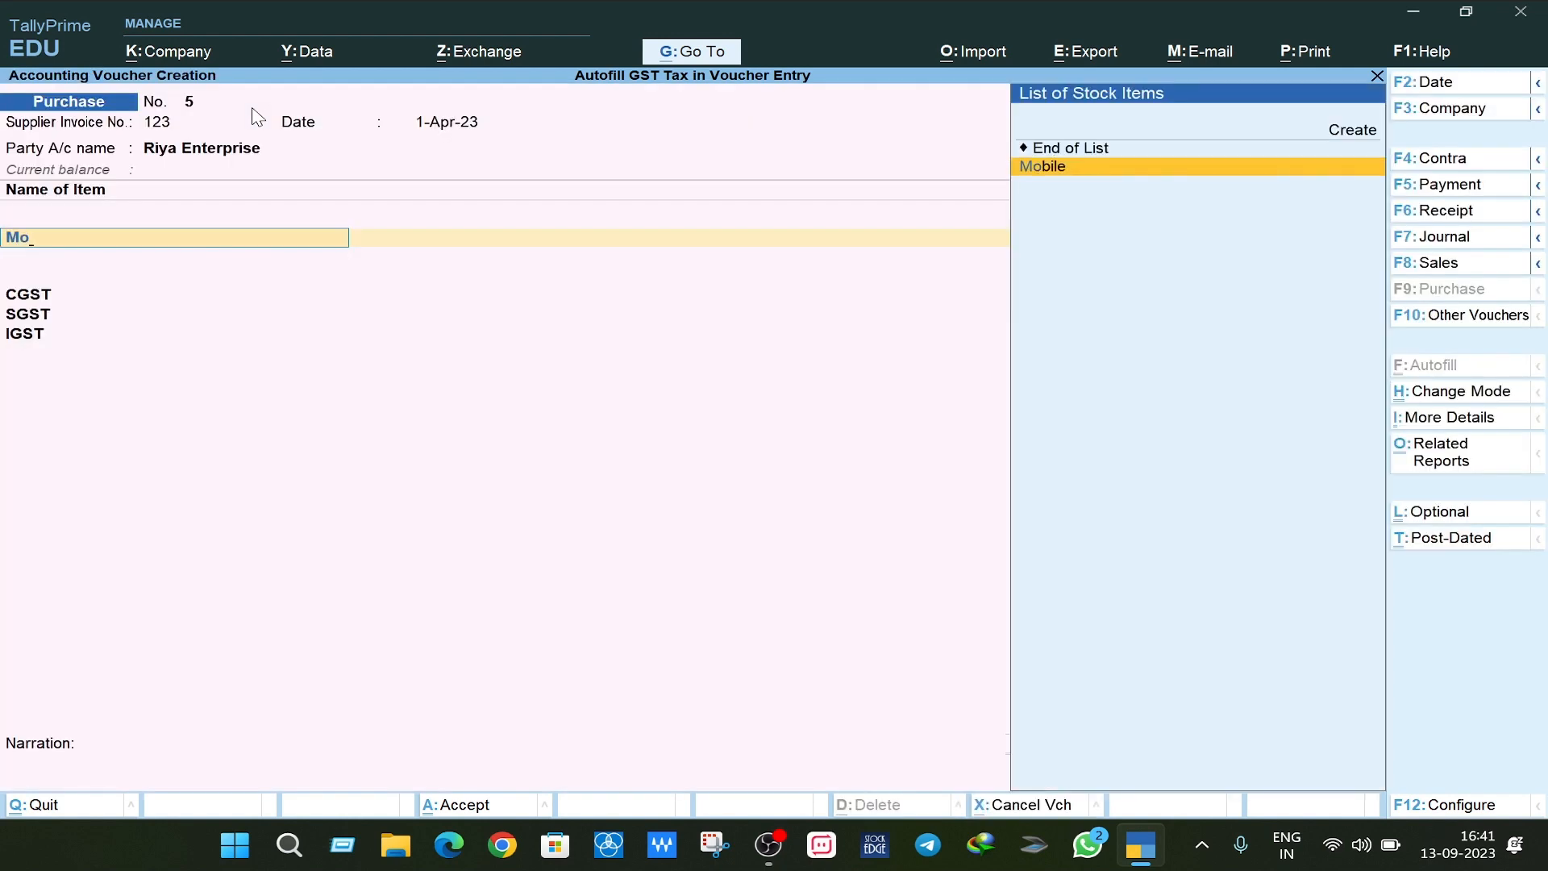
key(Return)
text(10)
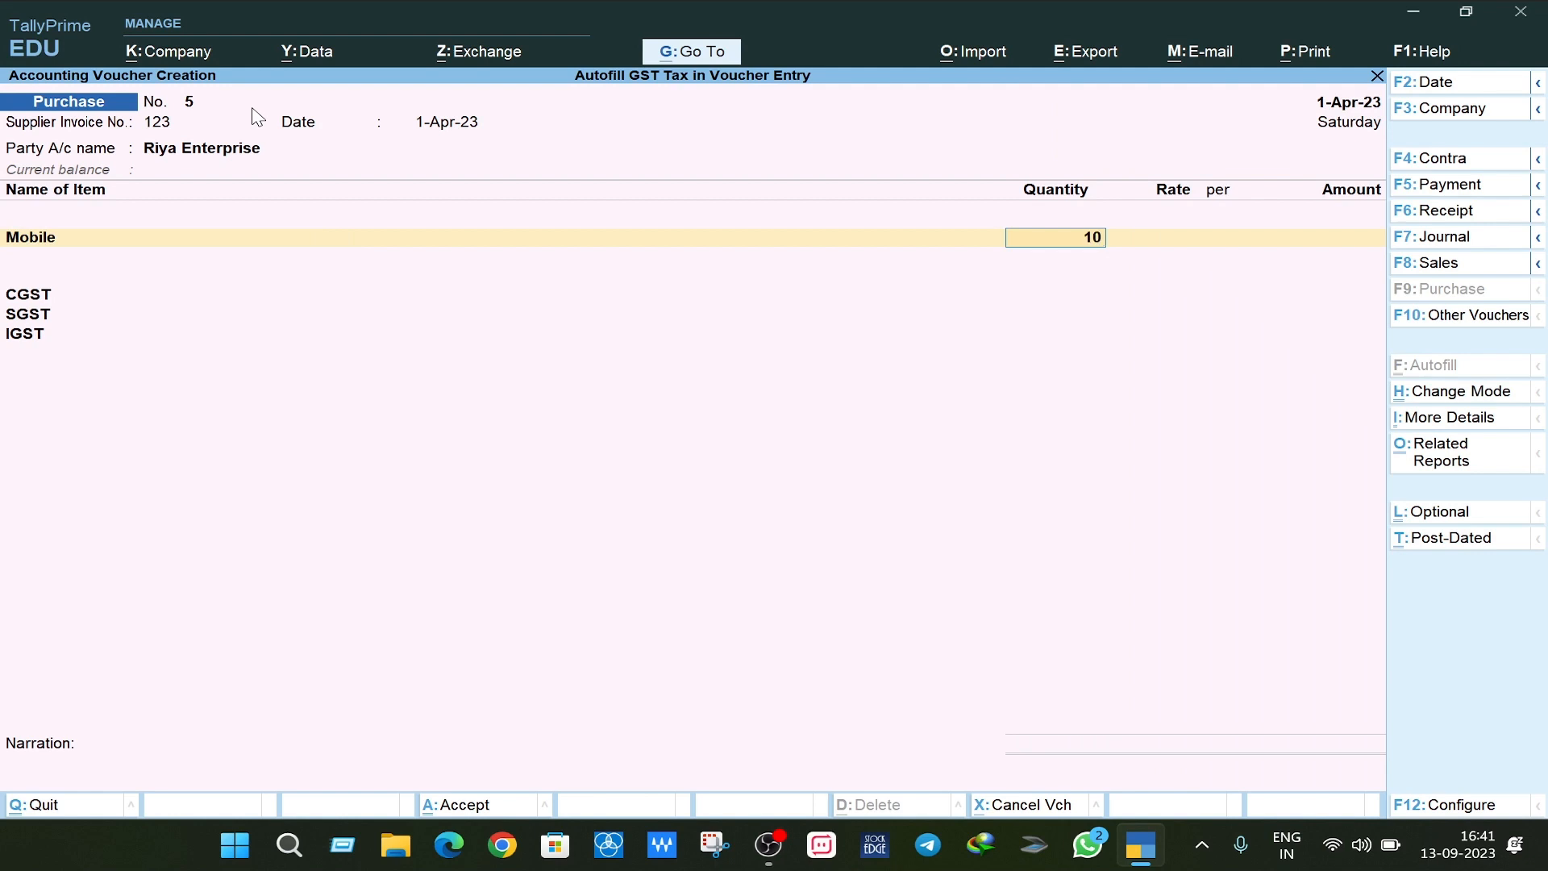
key(Return)
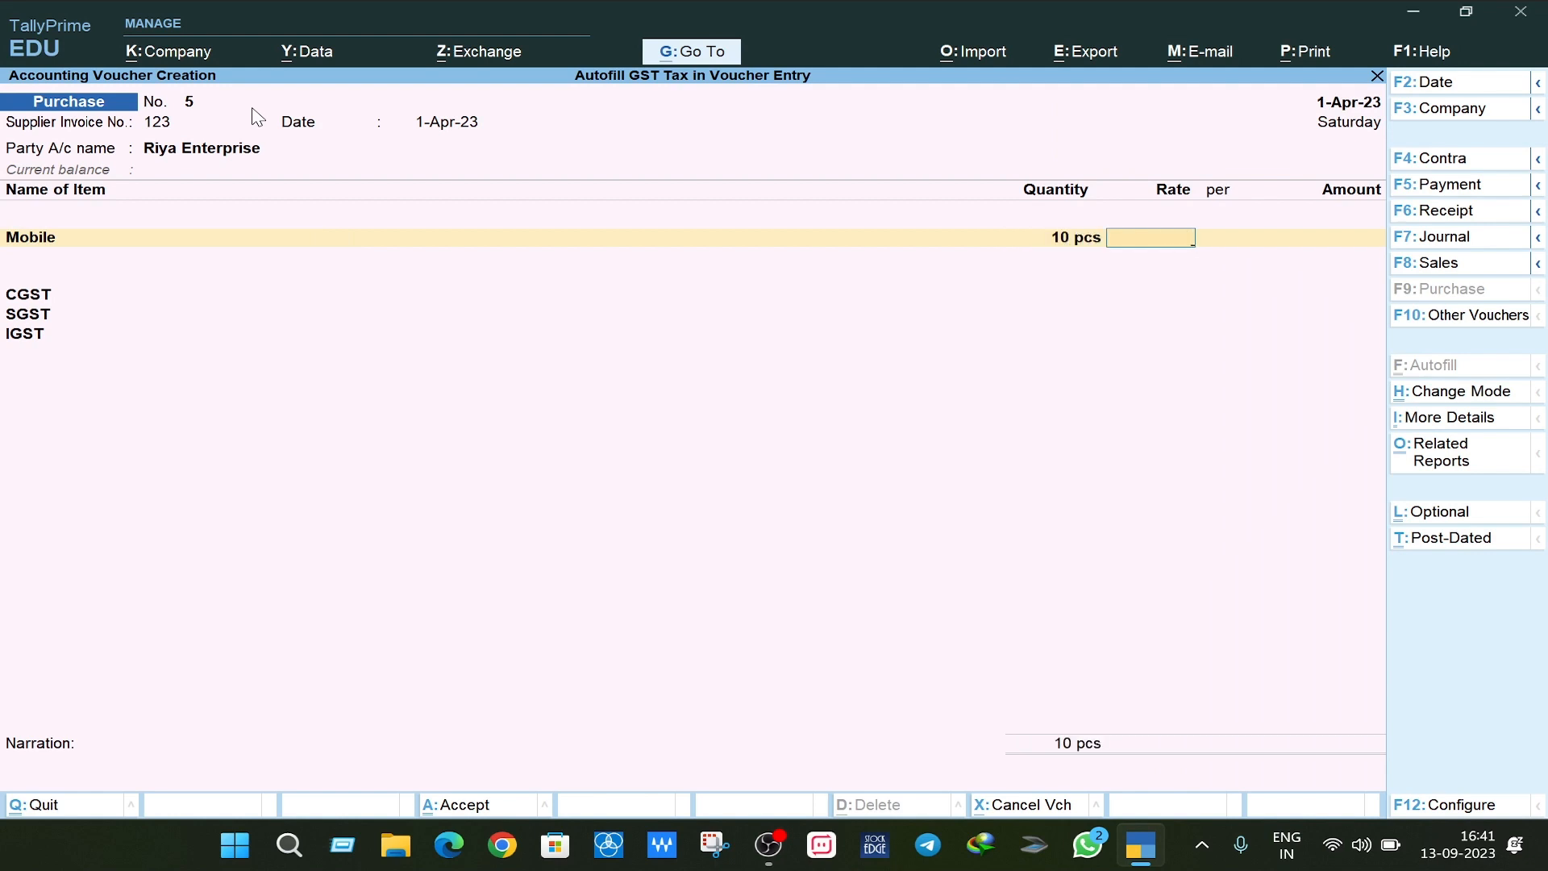
text(20000)
key(Return)
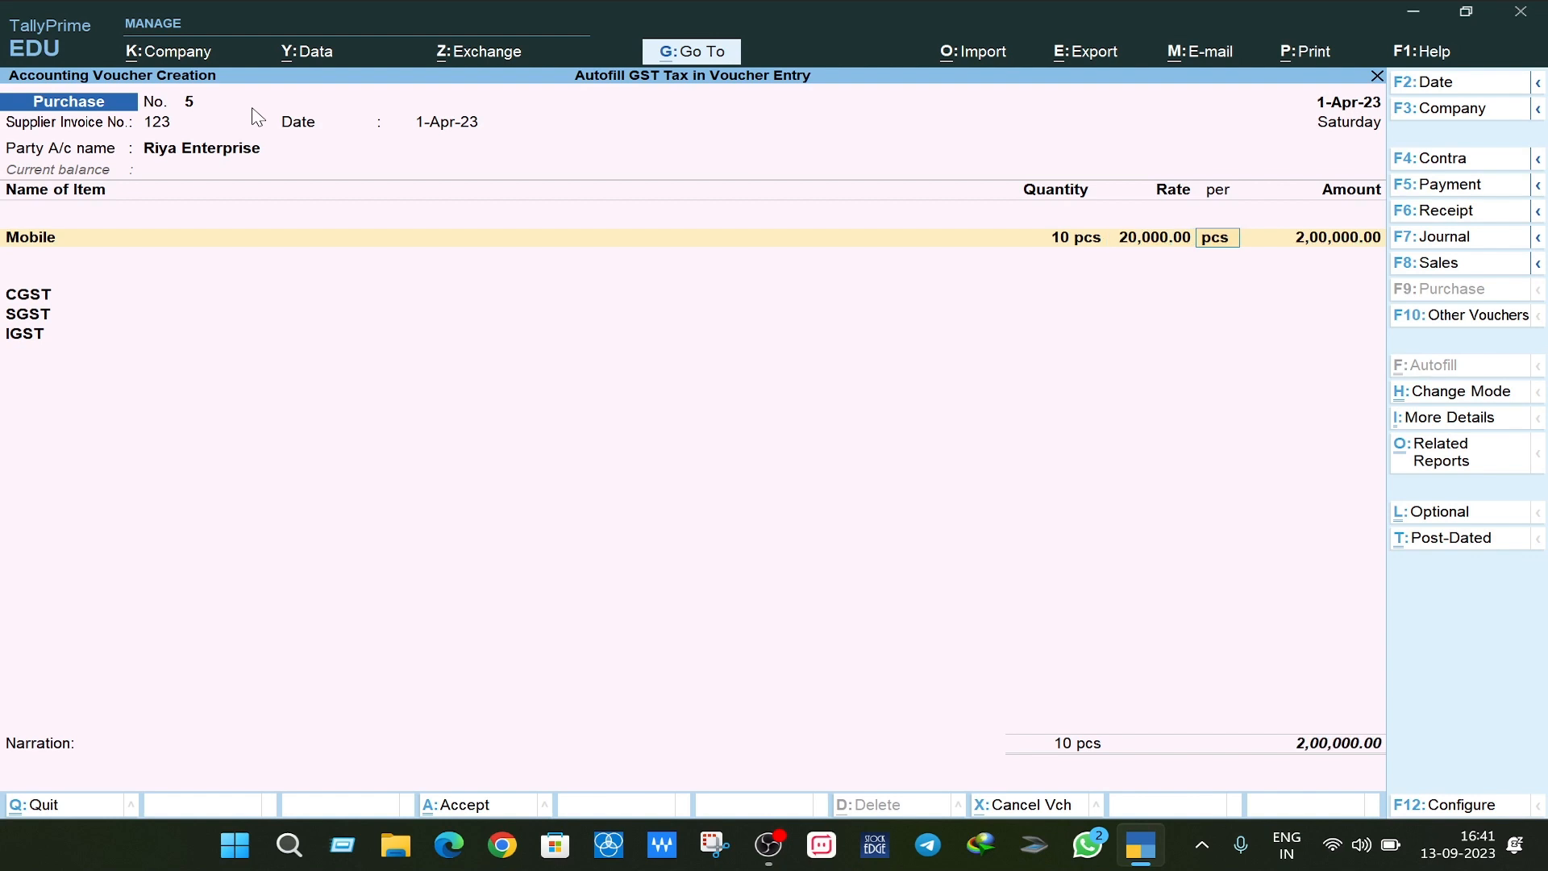
key(Return)
key(Return)
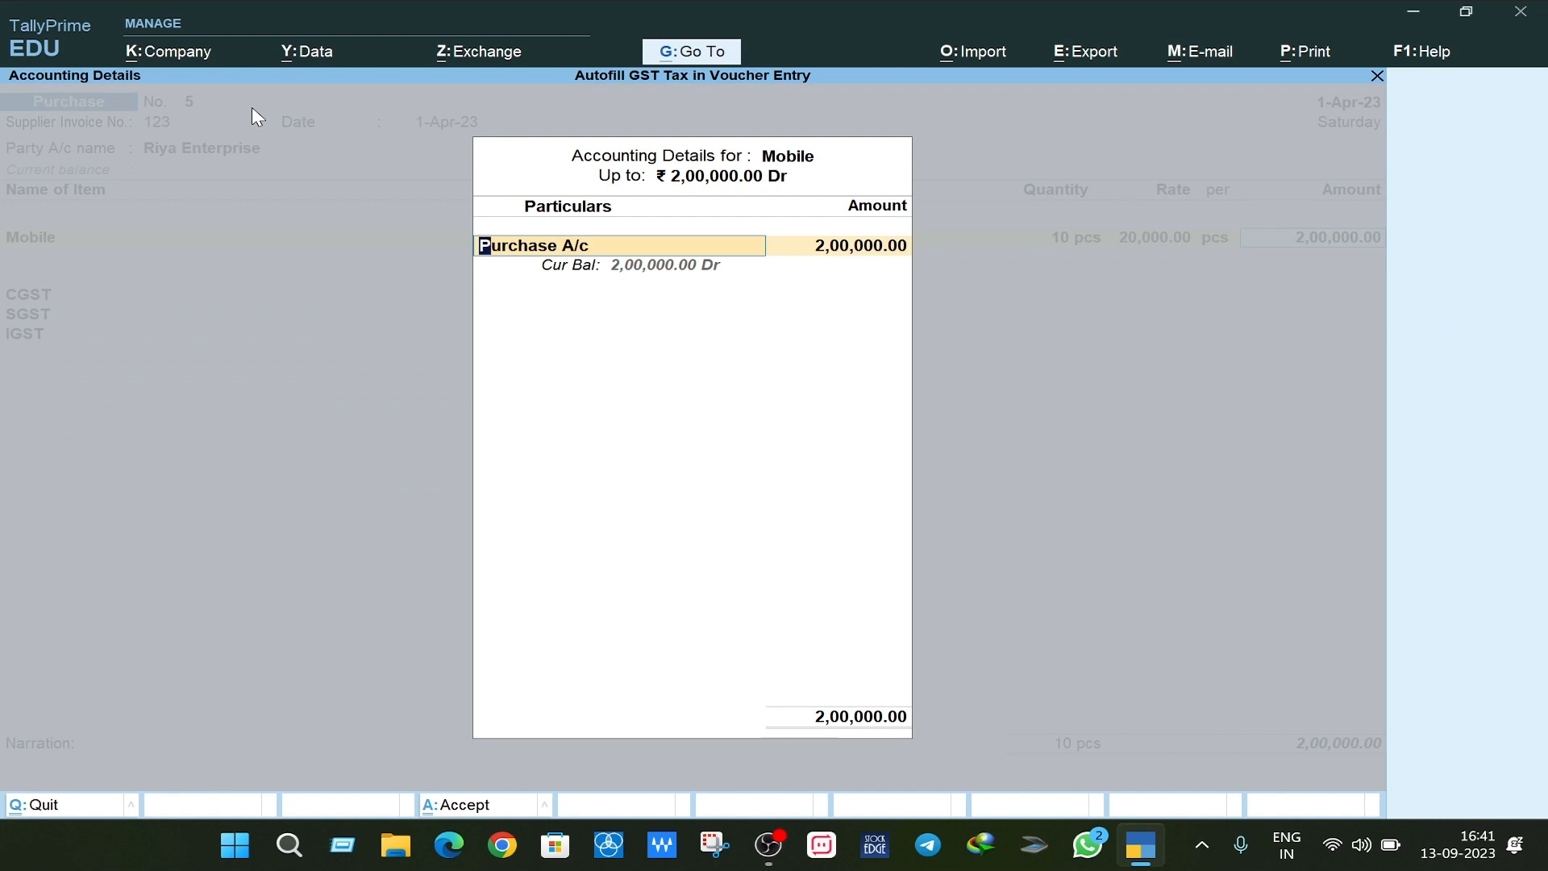
- Allocate the Mobile item's full amount to the Purchase GST ledger instead of Purchase A/c
text(Pur)
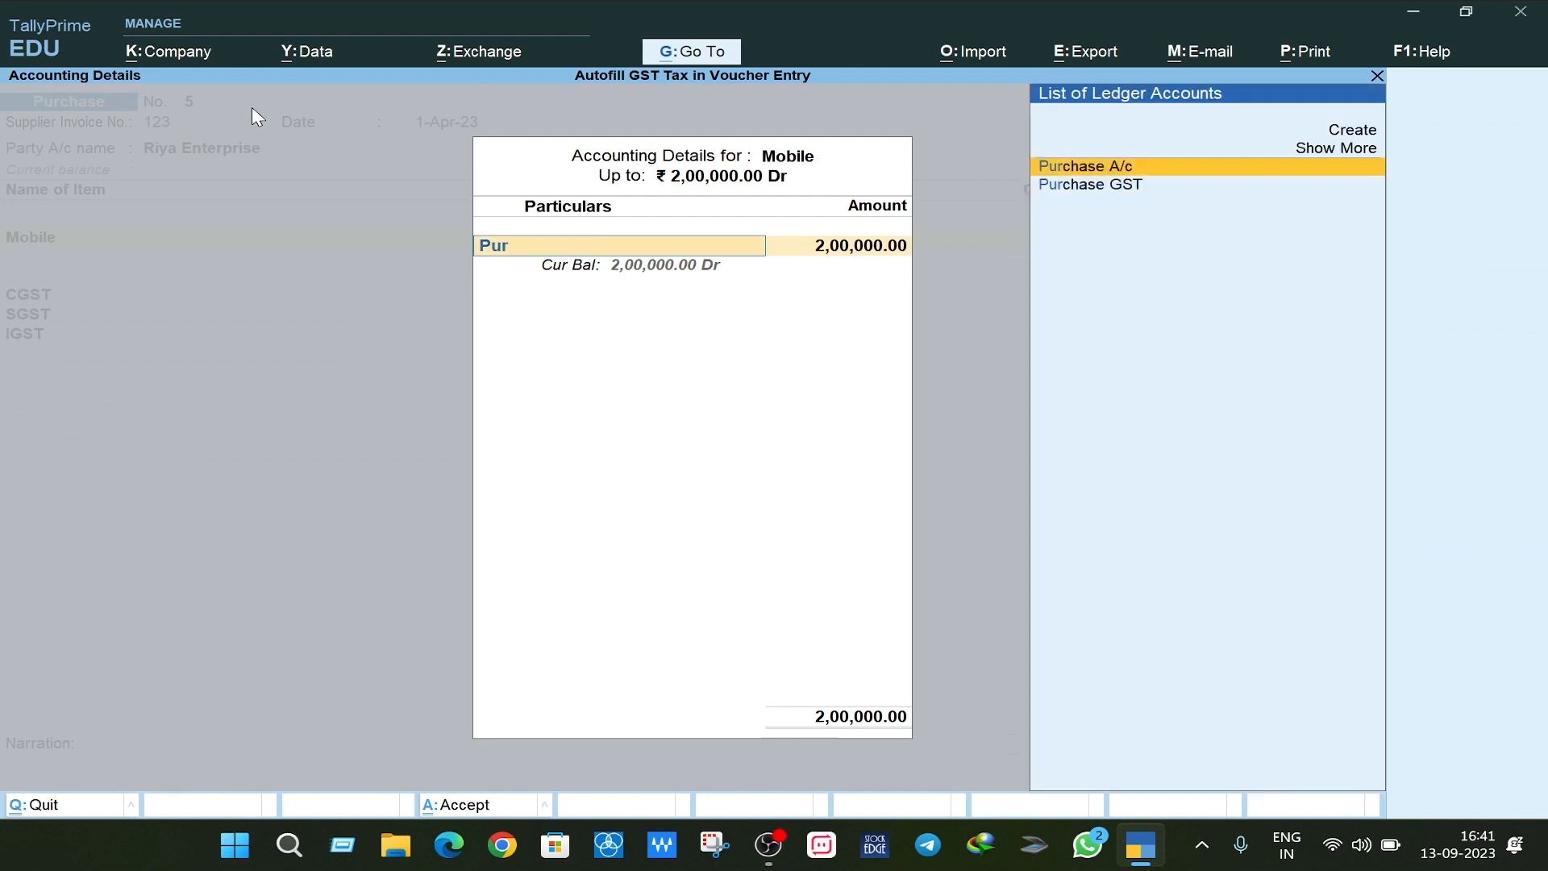
key(Down)
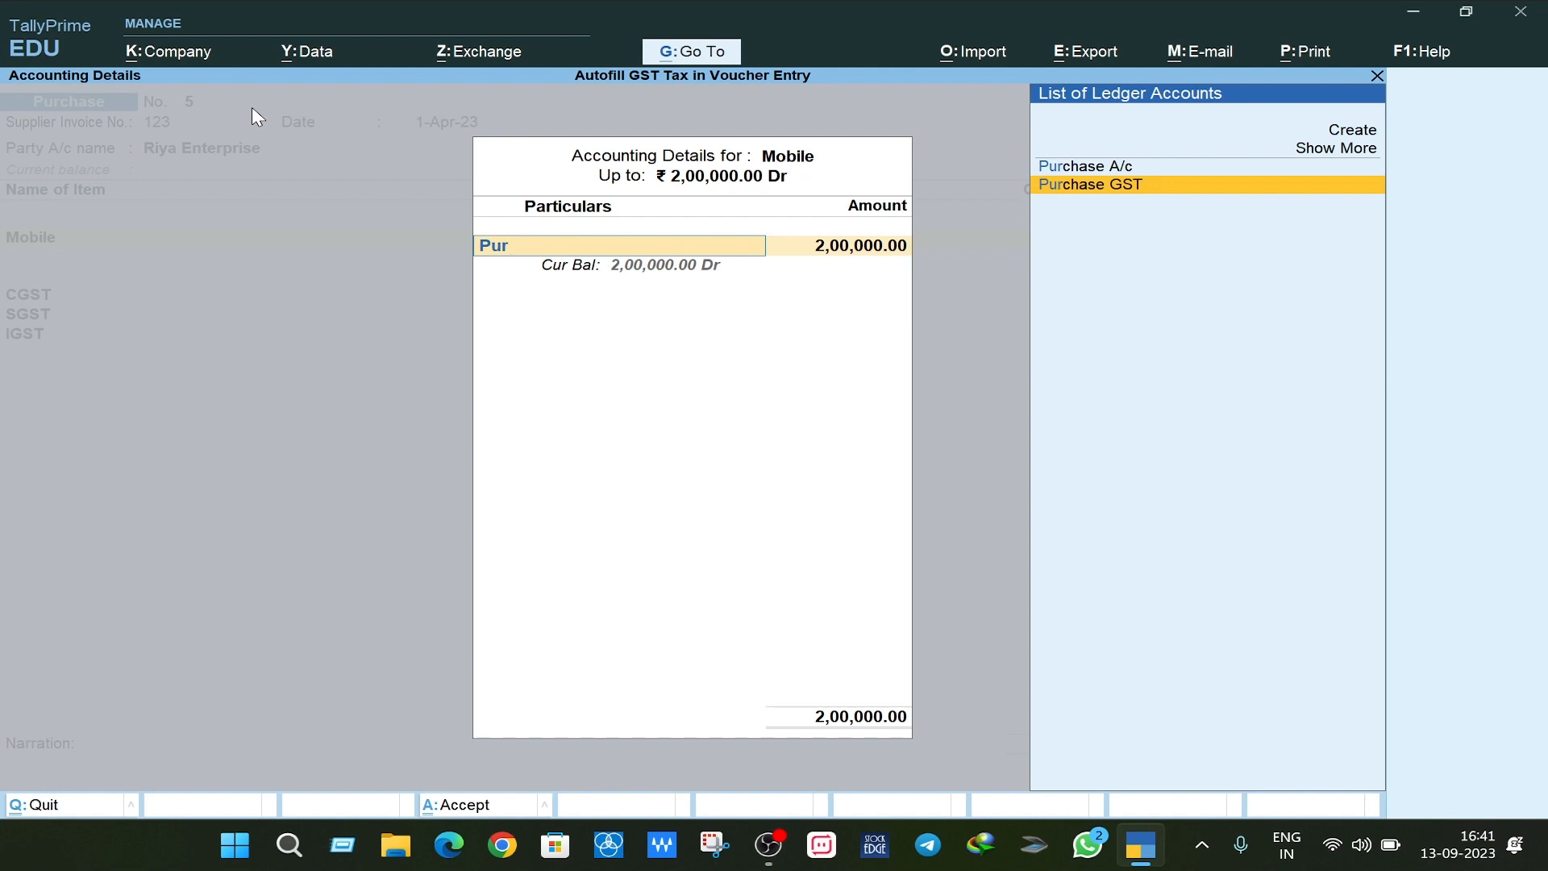
key(Return)
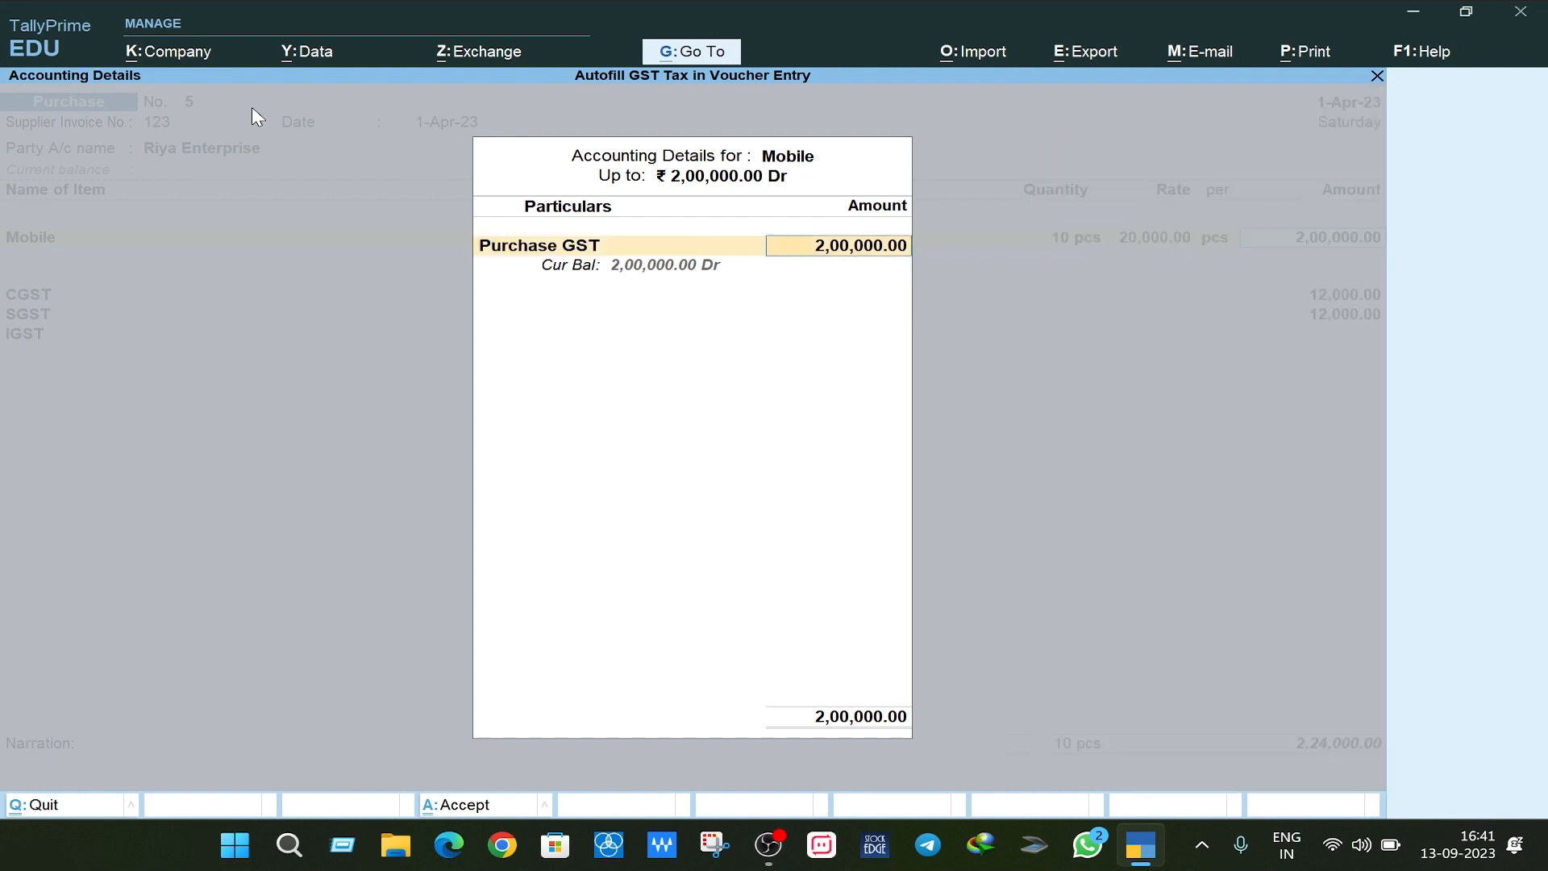
key(Return)
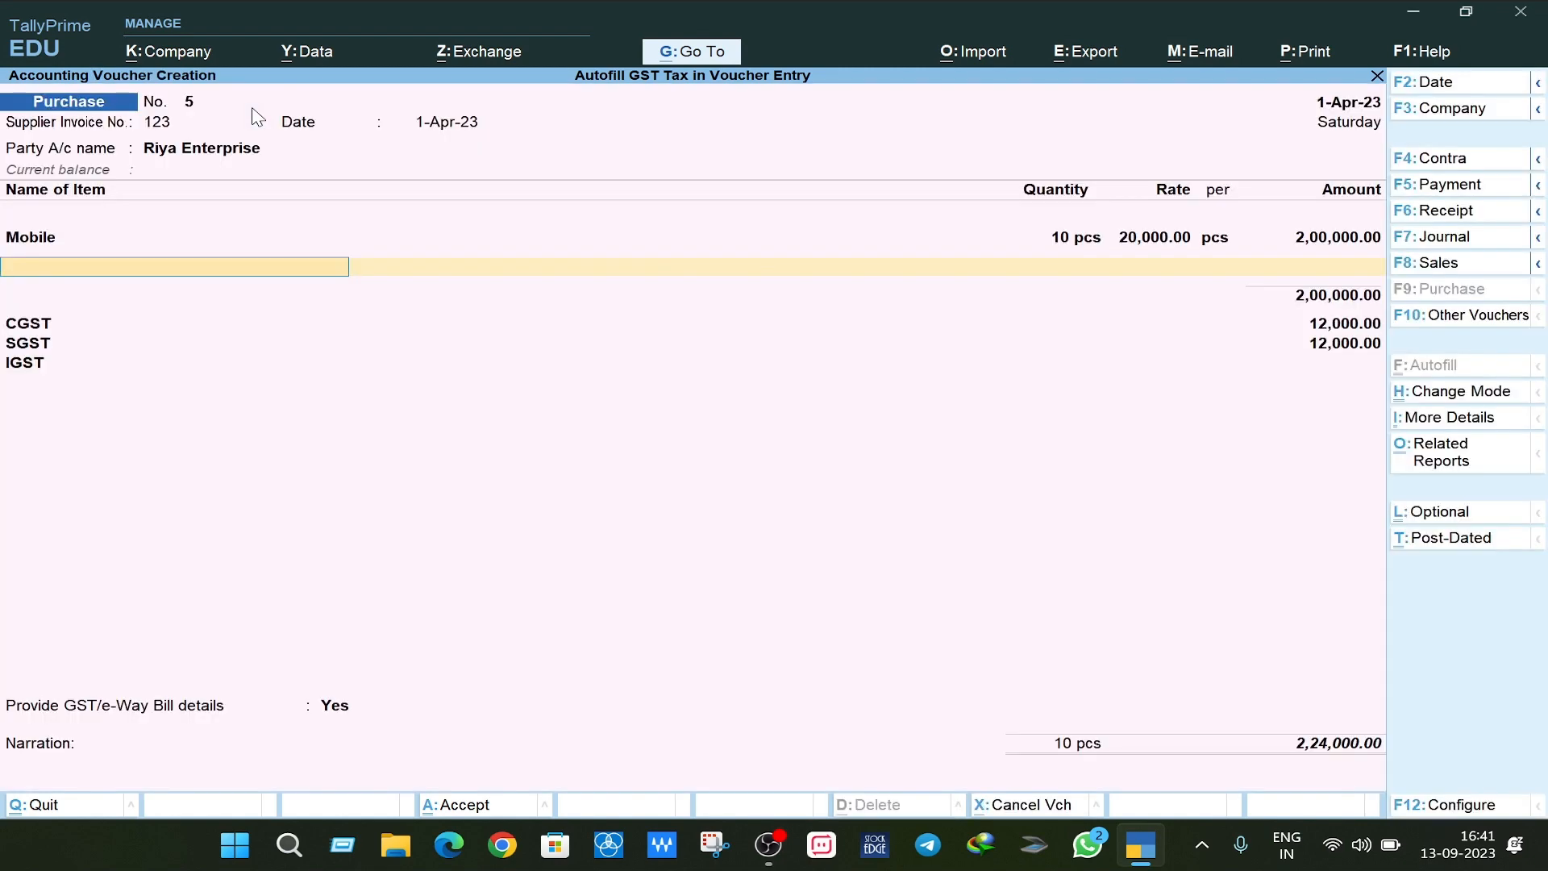
- Go back to the Mobile line's item name, leaving the receipt details blank and keeping the Riya Enterprise party details
key(BackSpace)
key(BackSpace)
key(BackSpace)
key(BackSpace)
key(BackSpace)
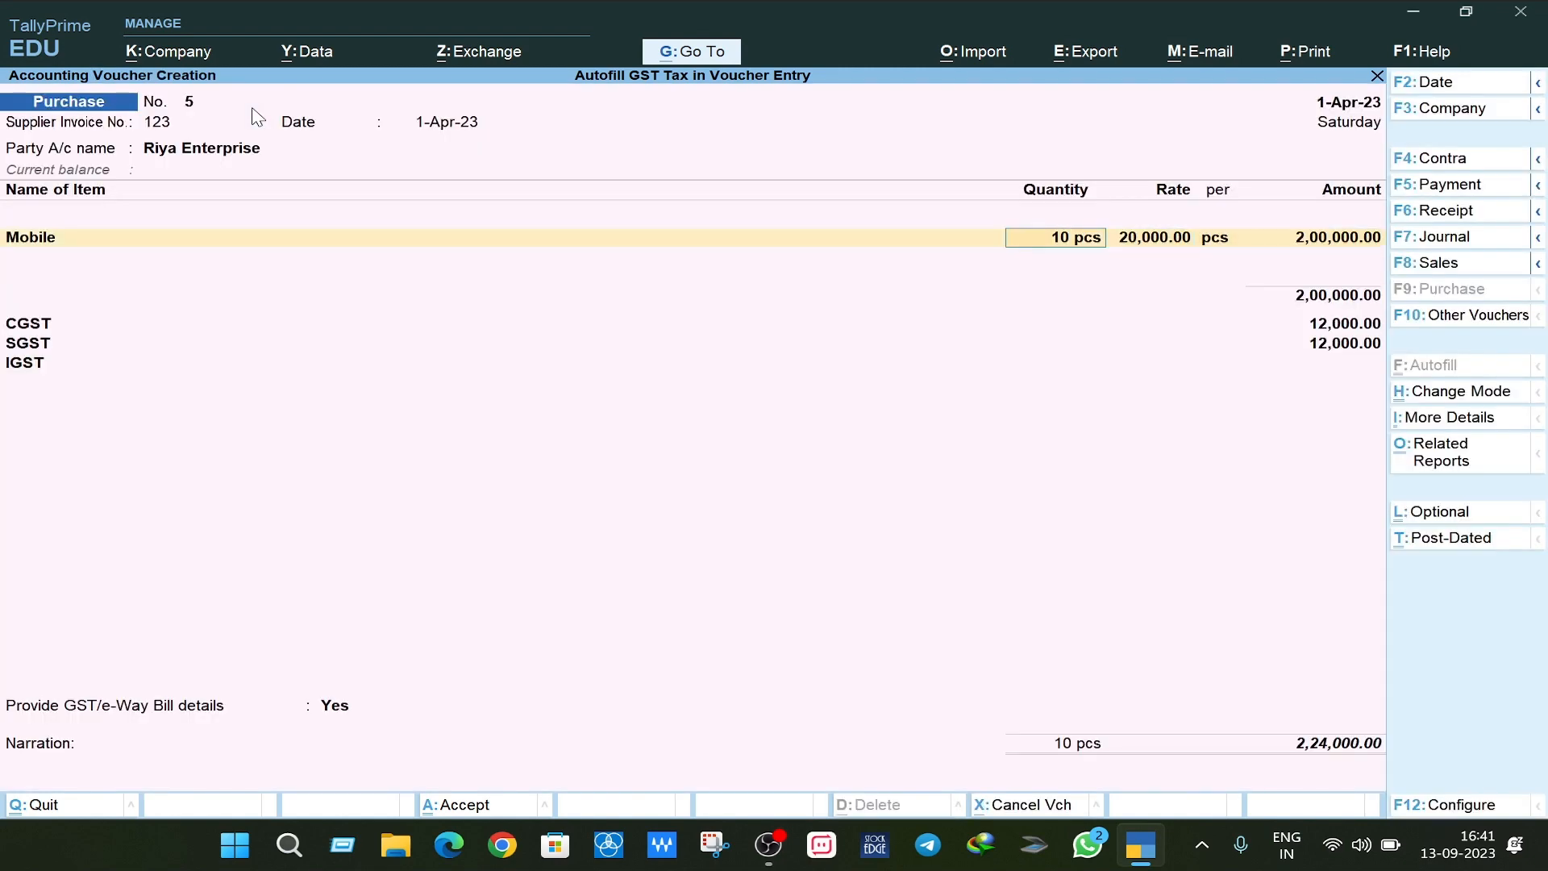
key(BackSpace)
key(Return)
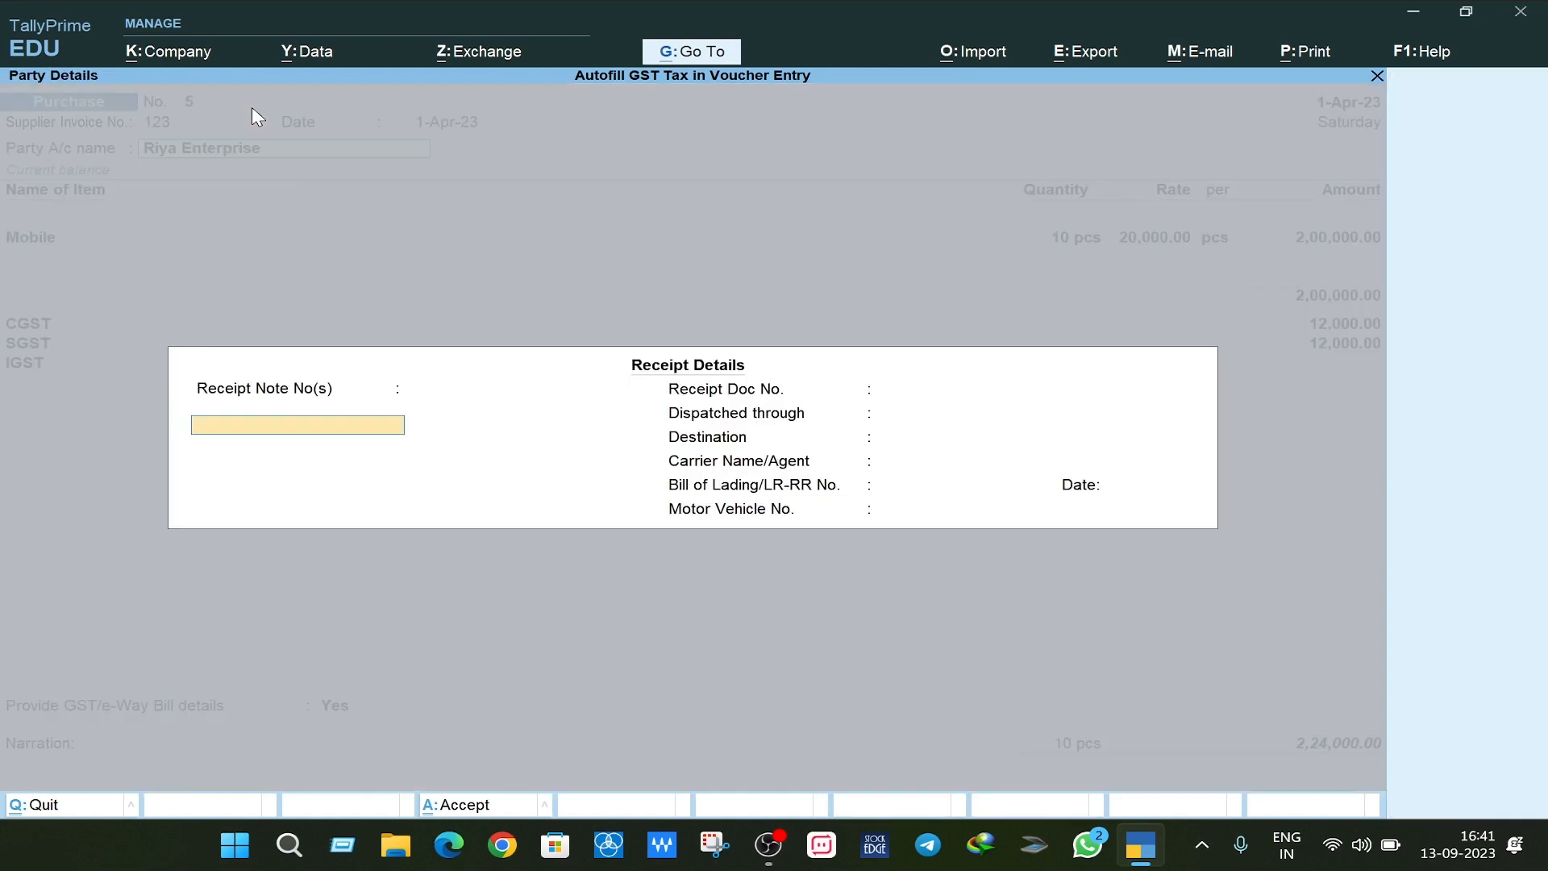
key(Return)
key(Return)
key(Return)
key(Return)
key(Return)
key(Return)
key(Return)
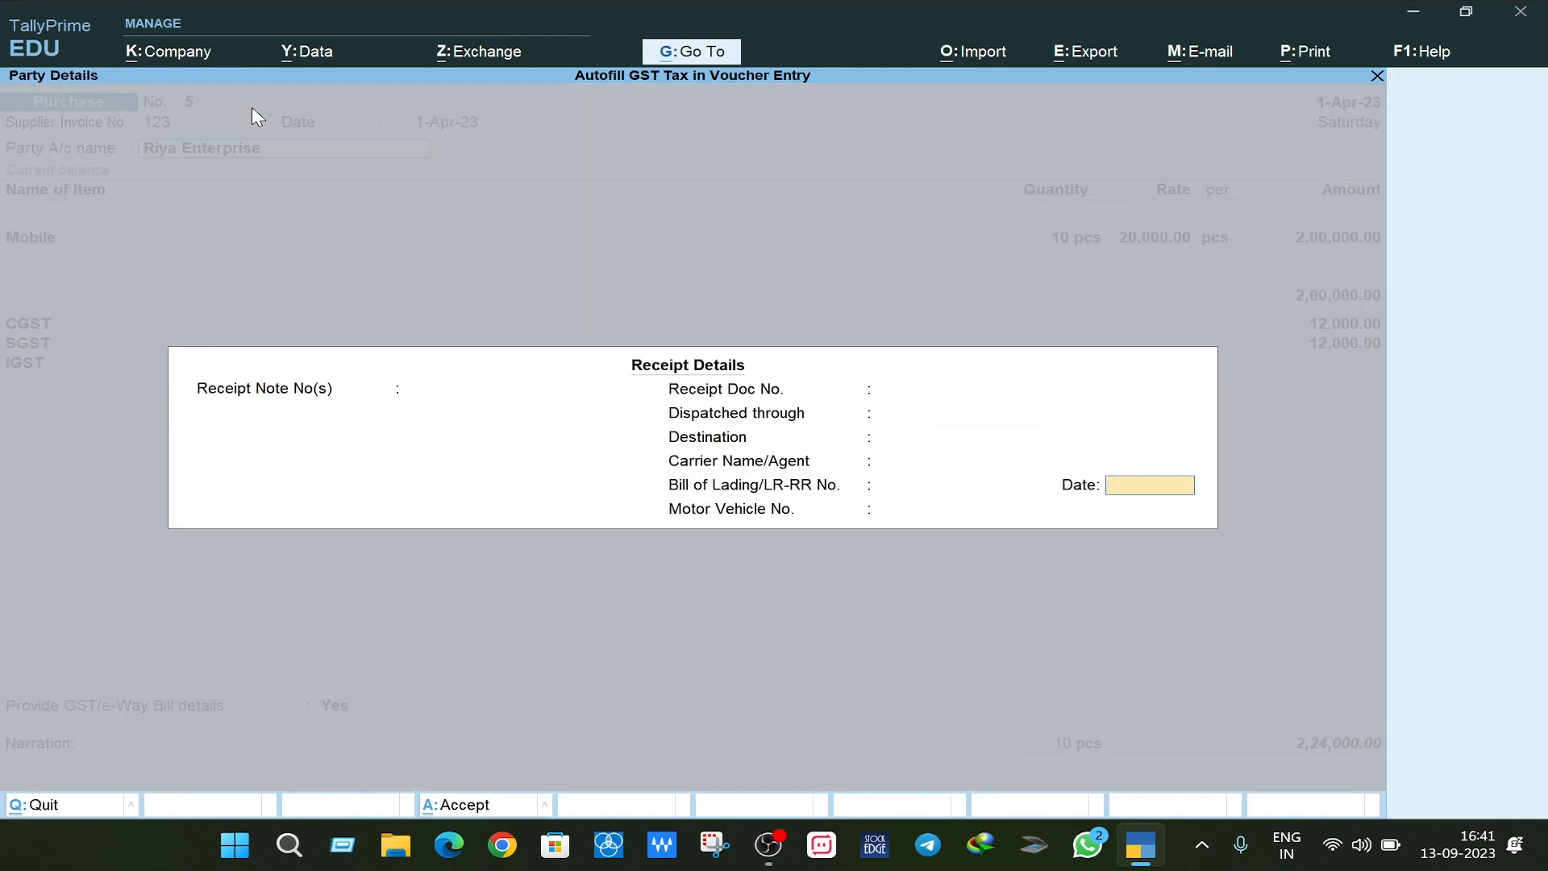
key(Return)
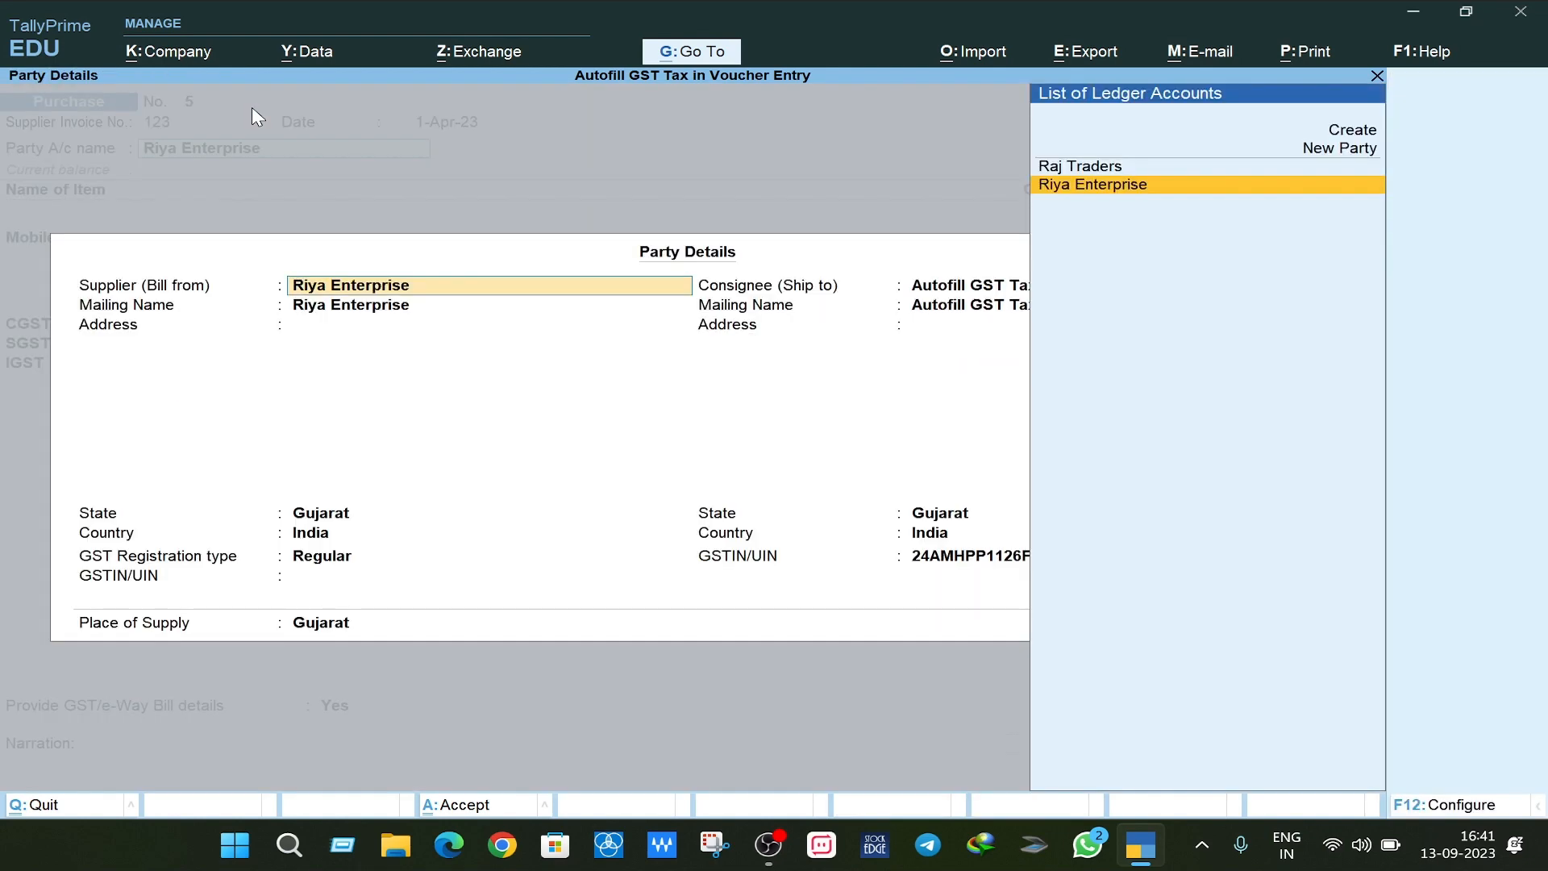
key(ctrl+a)
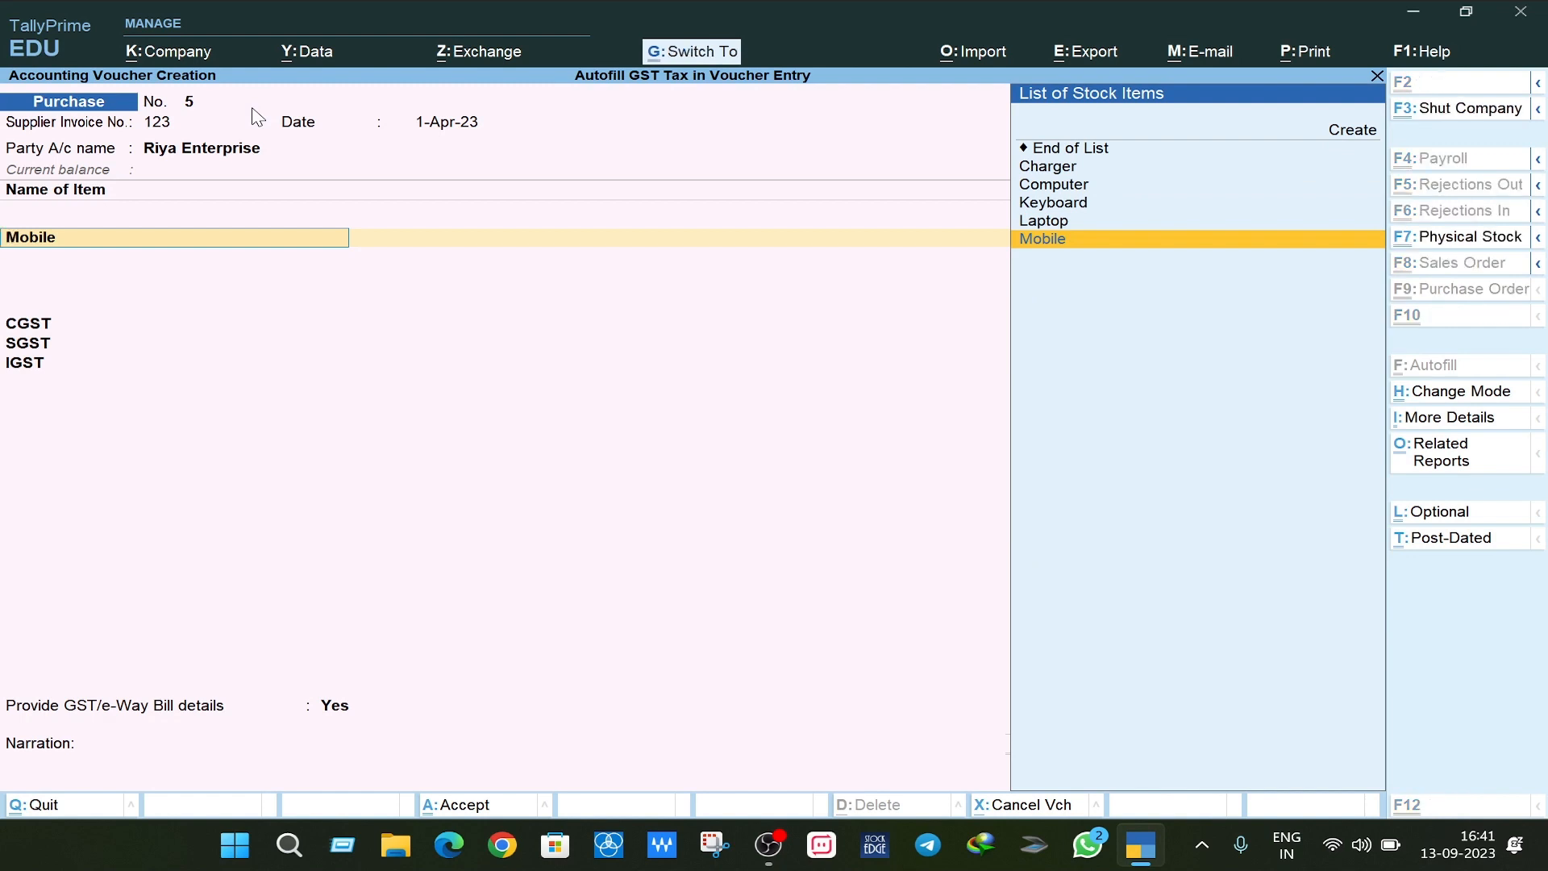
- Review the Mobile stock item's master from the voucher, checking its group, unit, HSN/SAC and GST rate details, and accept it
key(ctrl+Return)
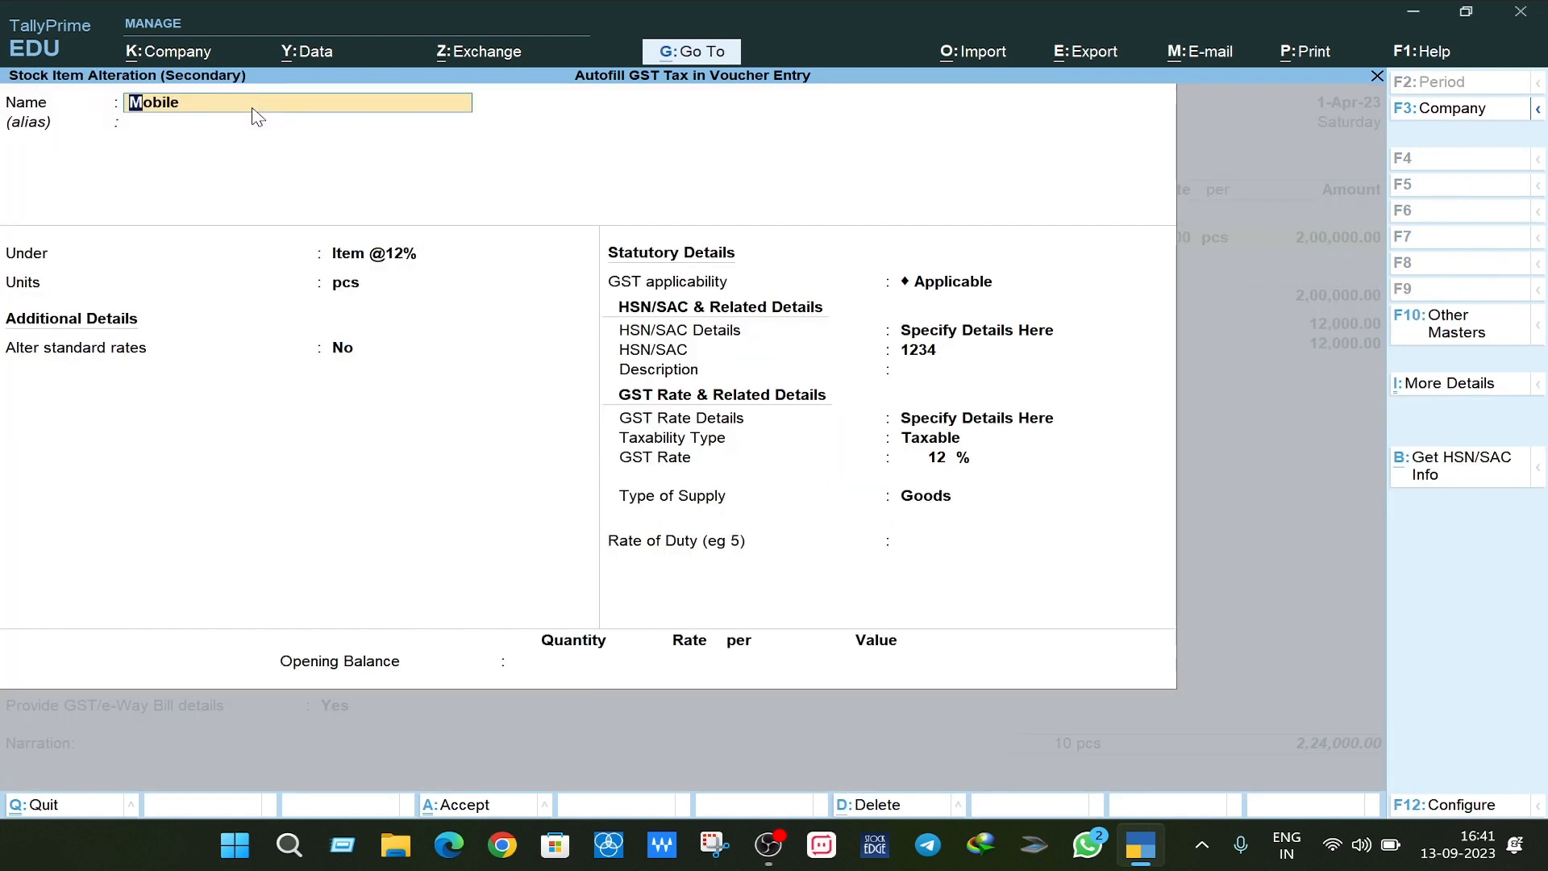
key(Return)
key(Return)
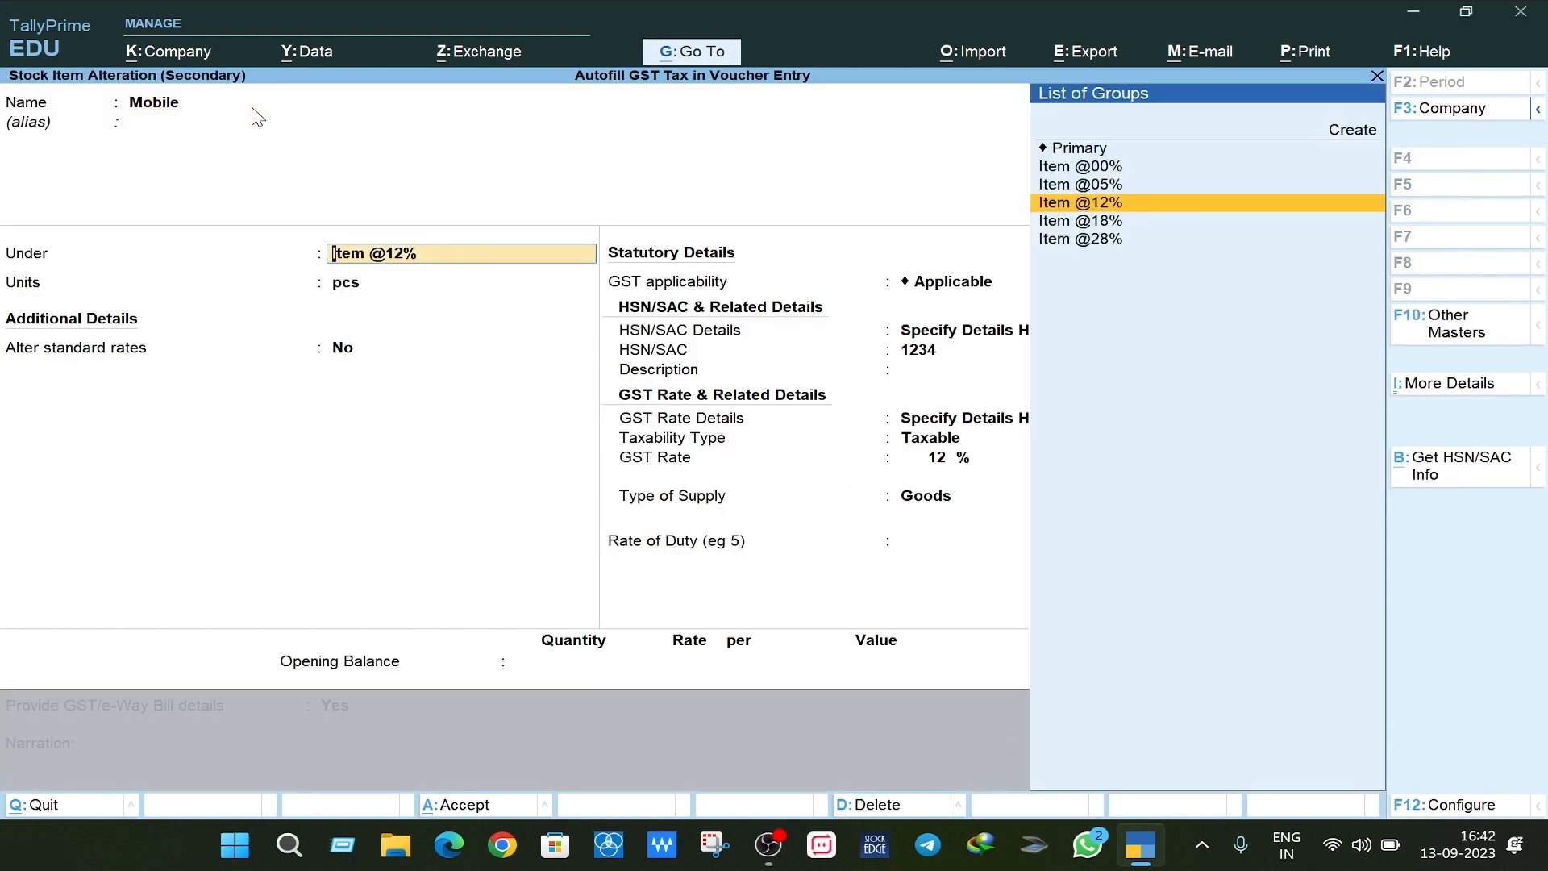
key(Return)
key(Return)
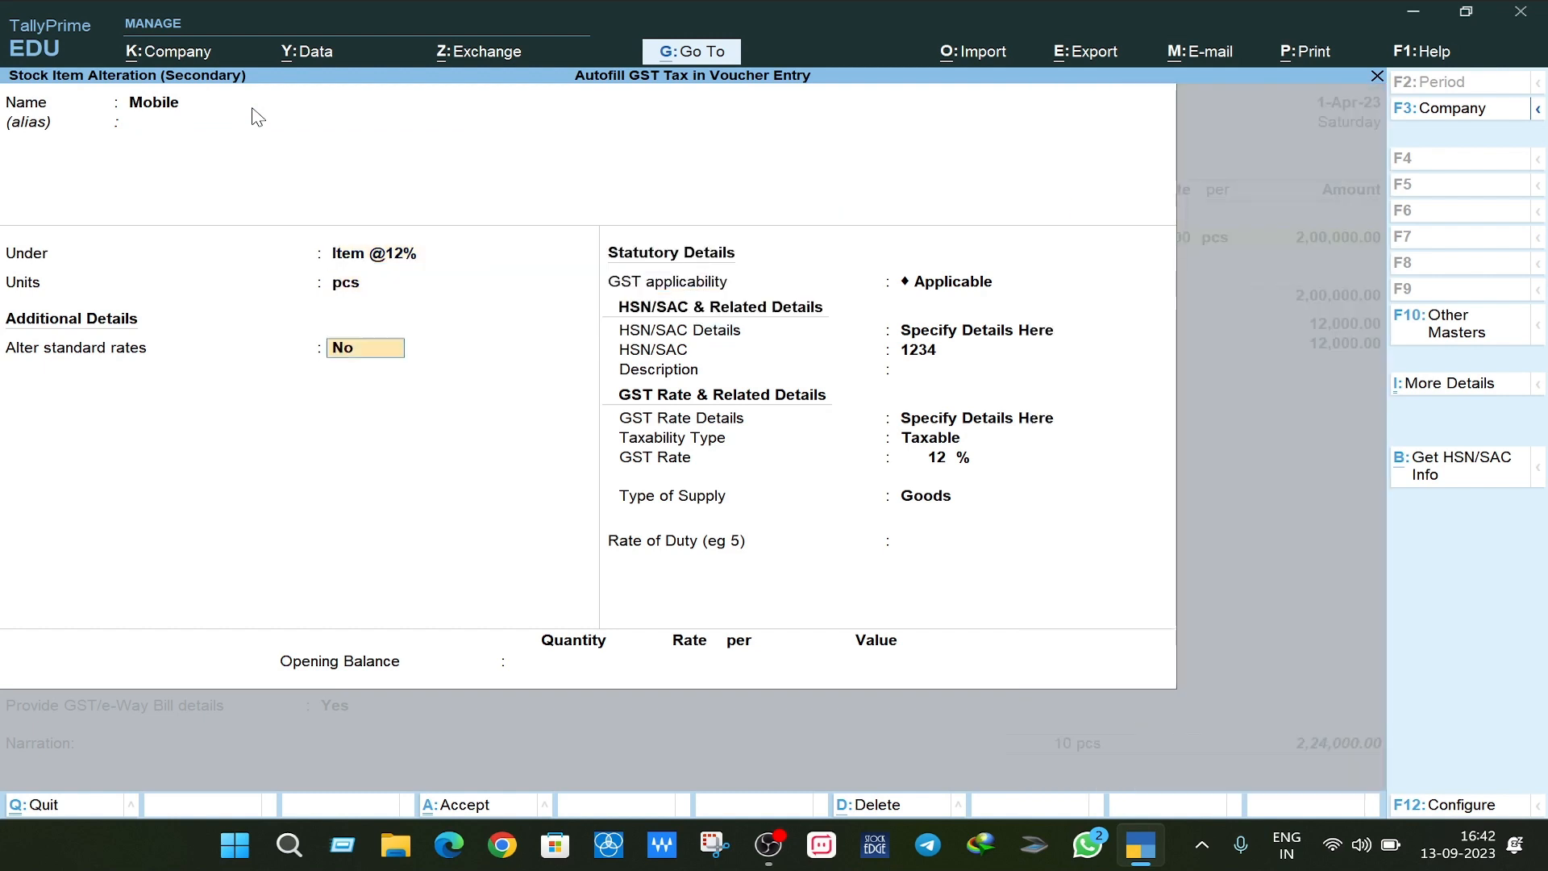
key(Return)
key(Return)
key(Return)
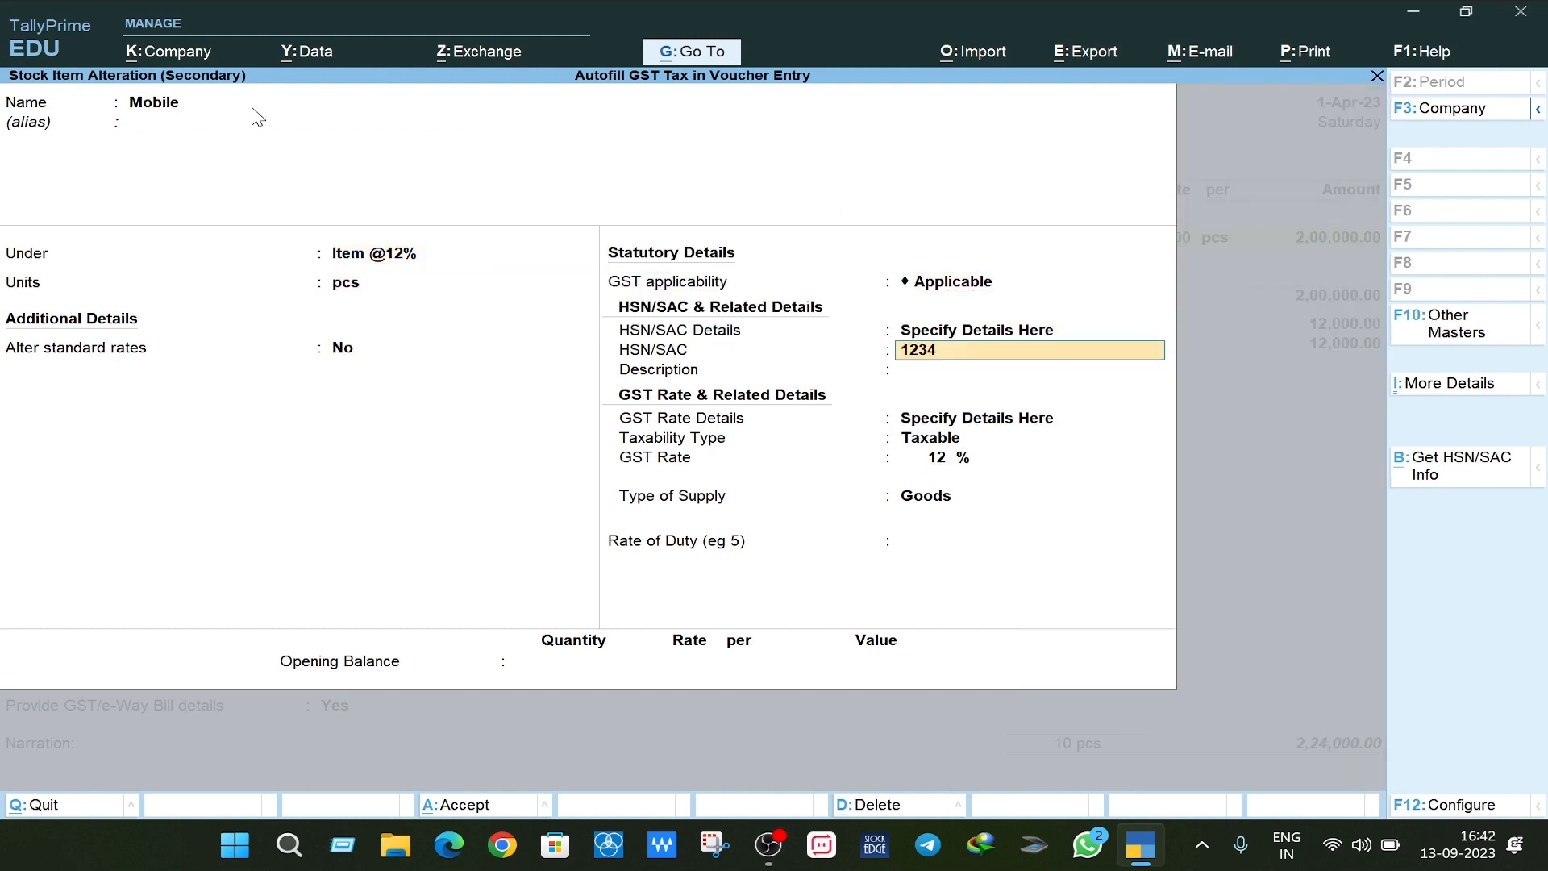
key(Return)
key(Return)
key(Return)
key(Return)
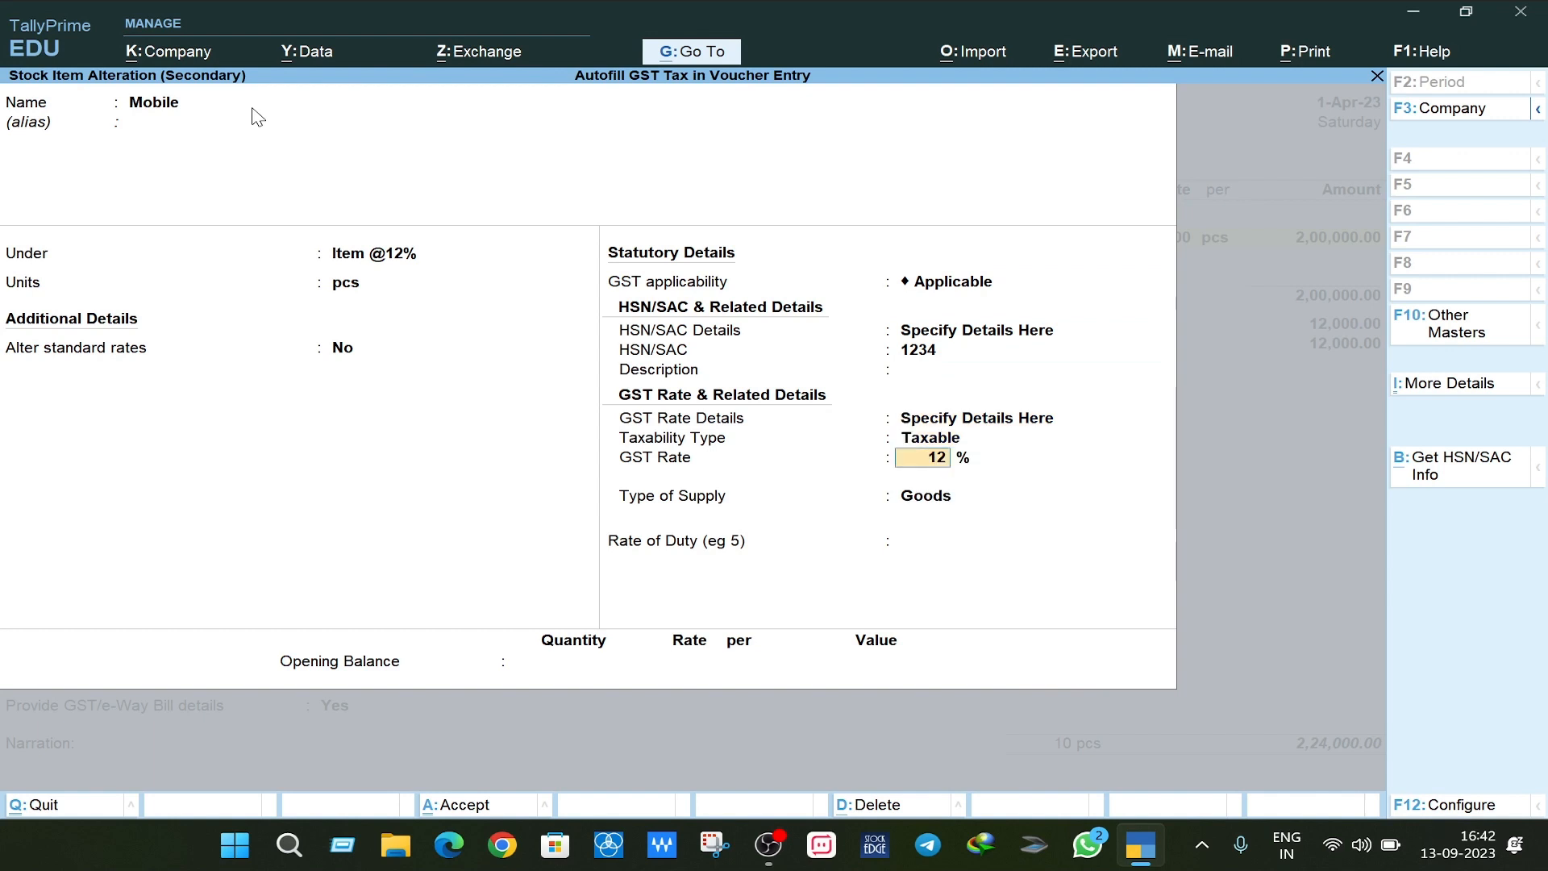
key(Return)
key(Return)
key(Return)
key(Return)
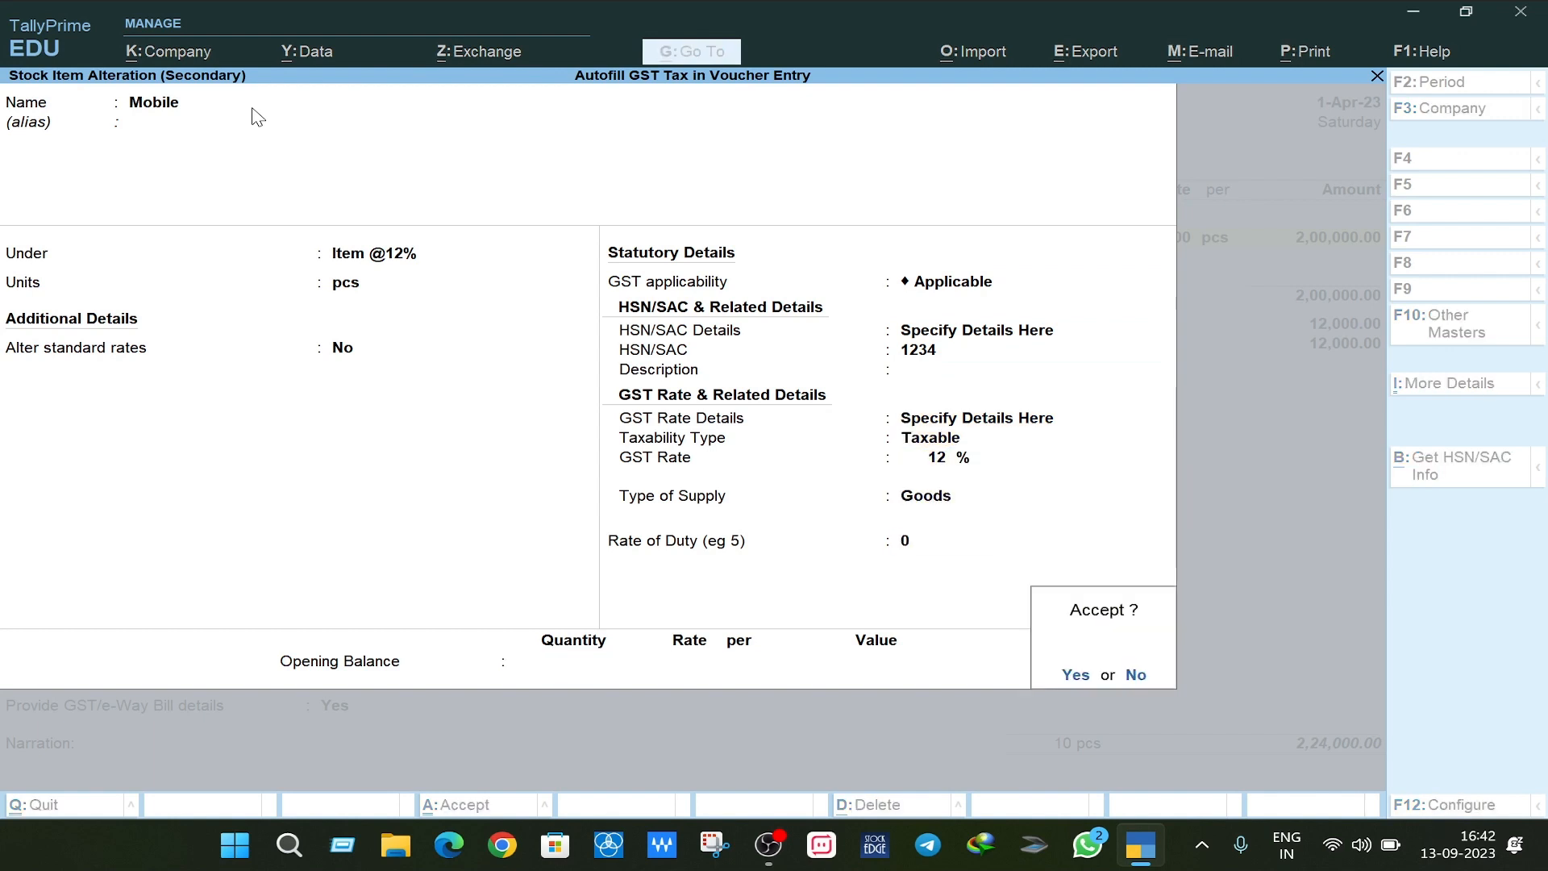
key(Return)
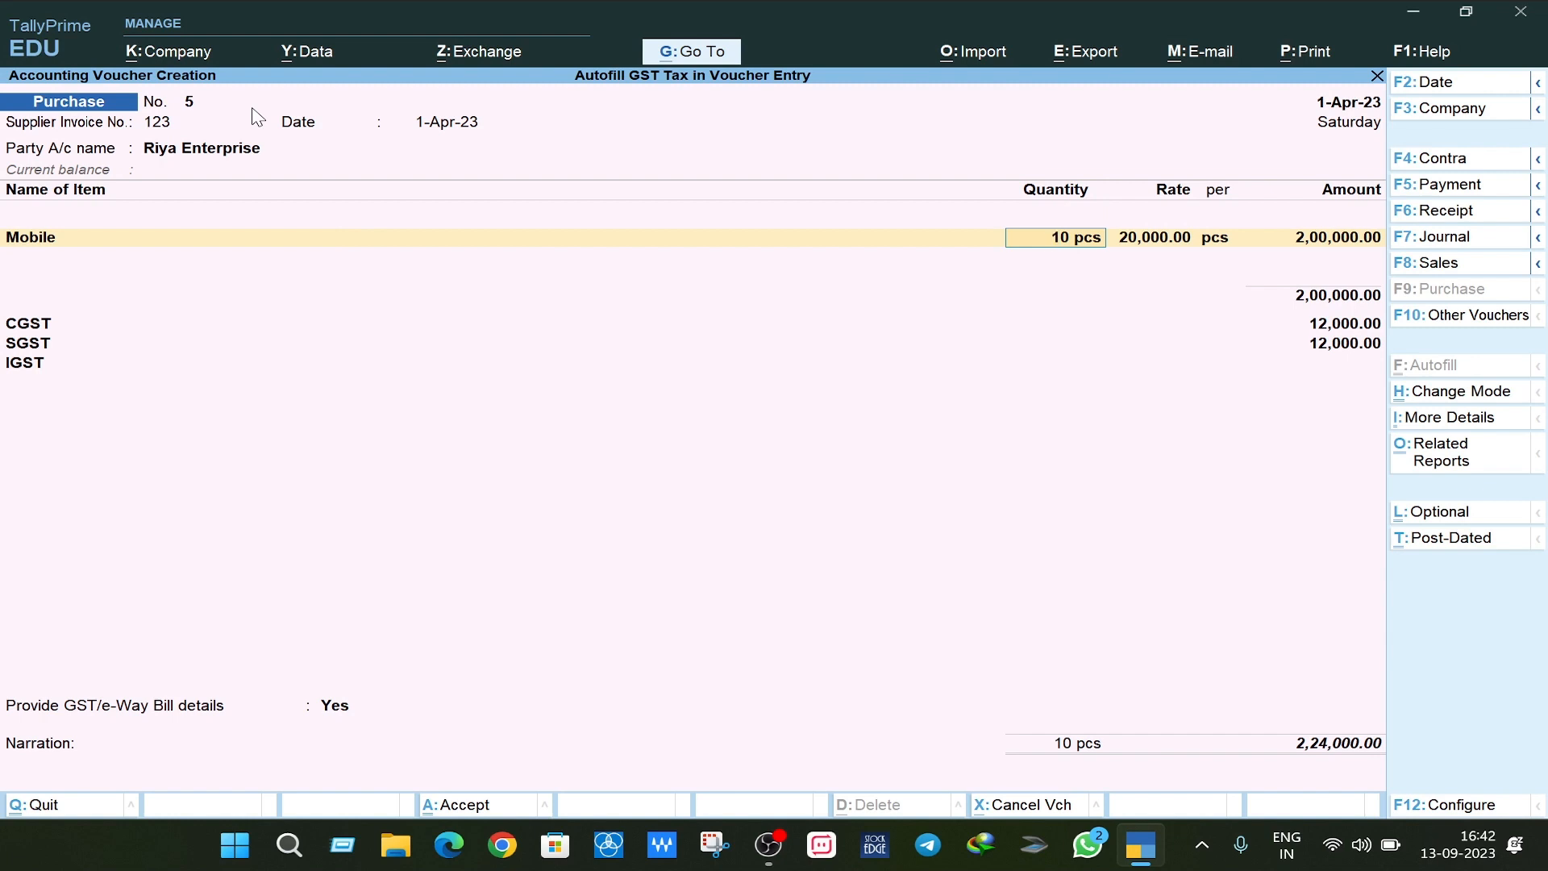
- Keep the Mobile line's rate, amount and Purchase GST allocation, and proceed to the next item line
key(Return)
key(Return)
key(Return)
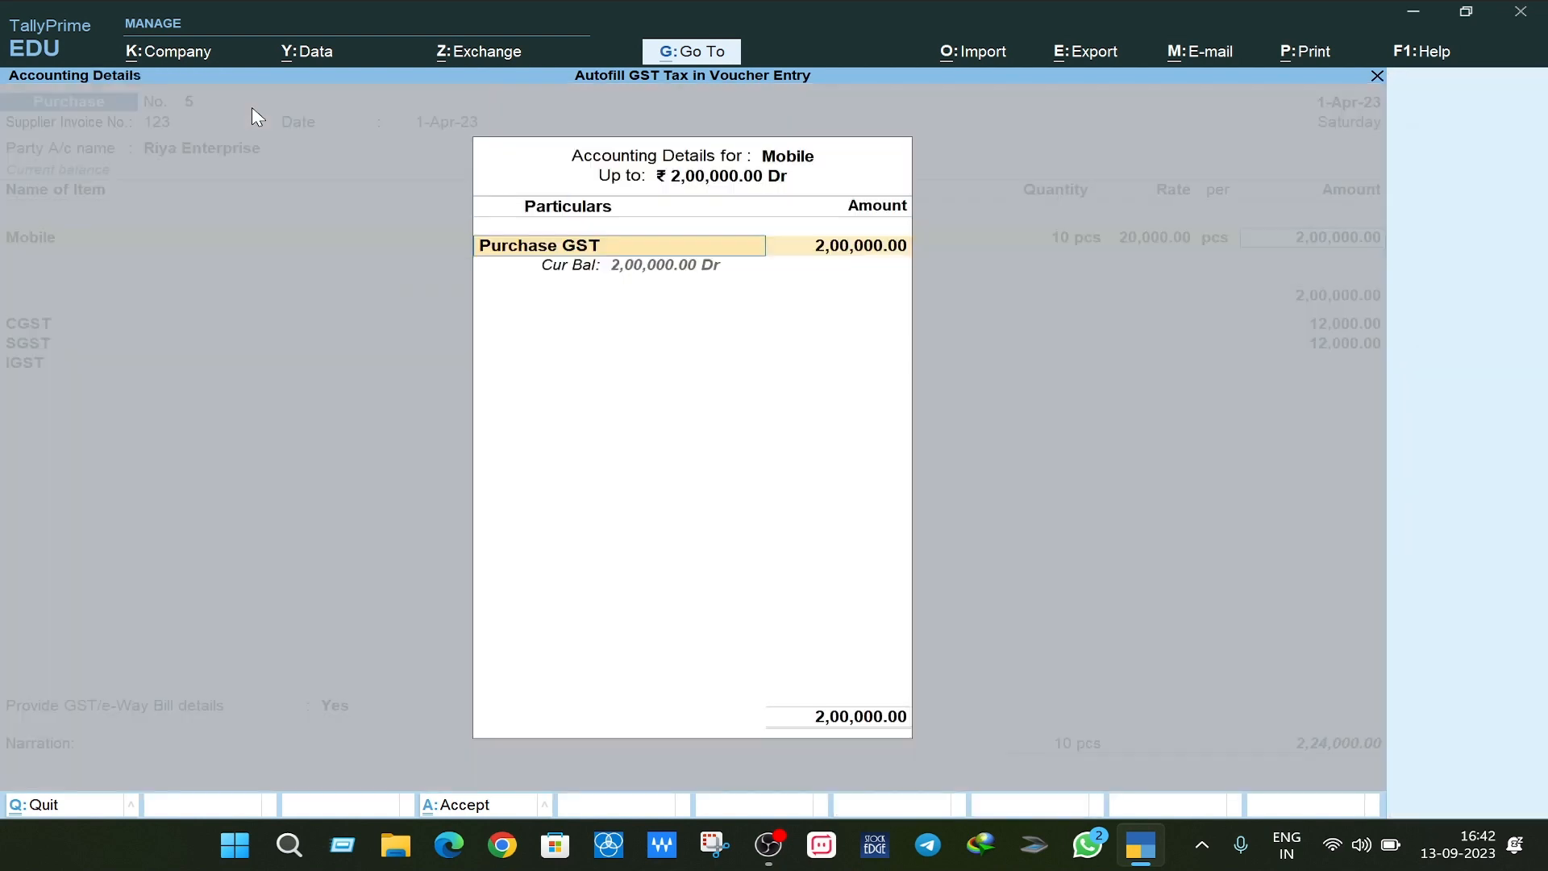
key(Return)
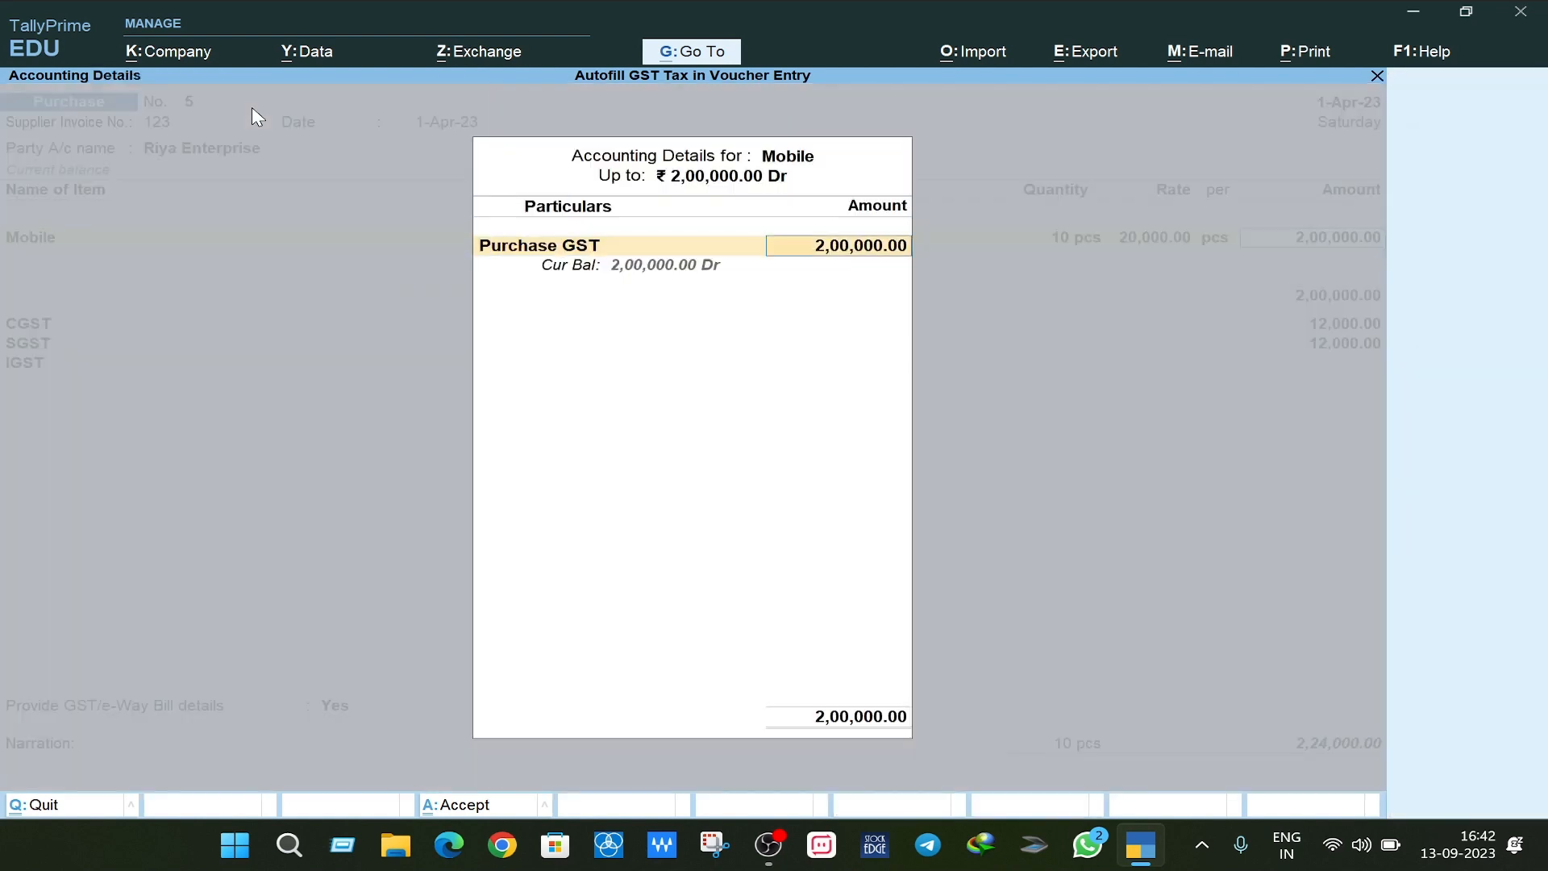
key(Return)
key(Return)
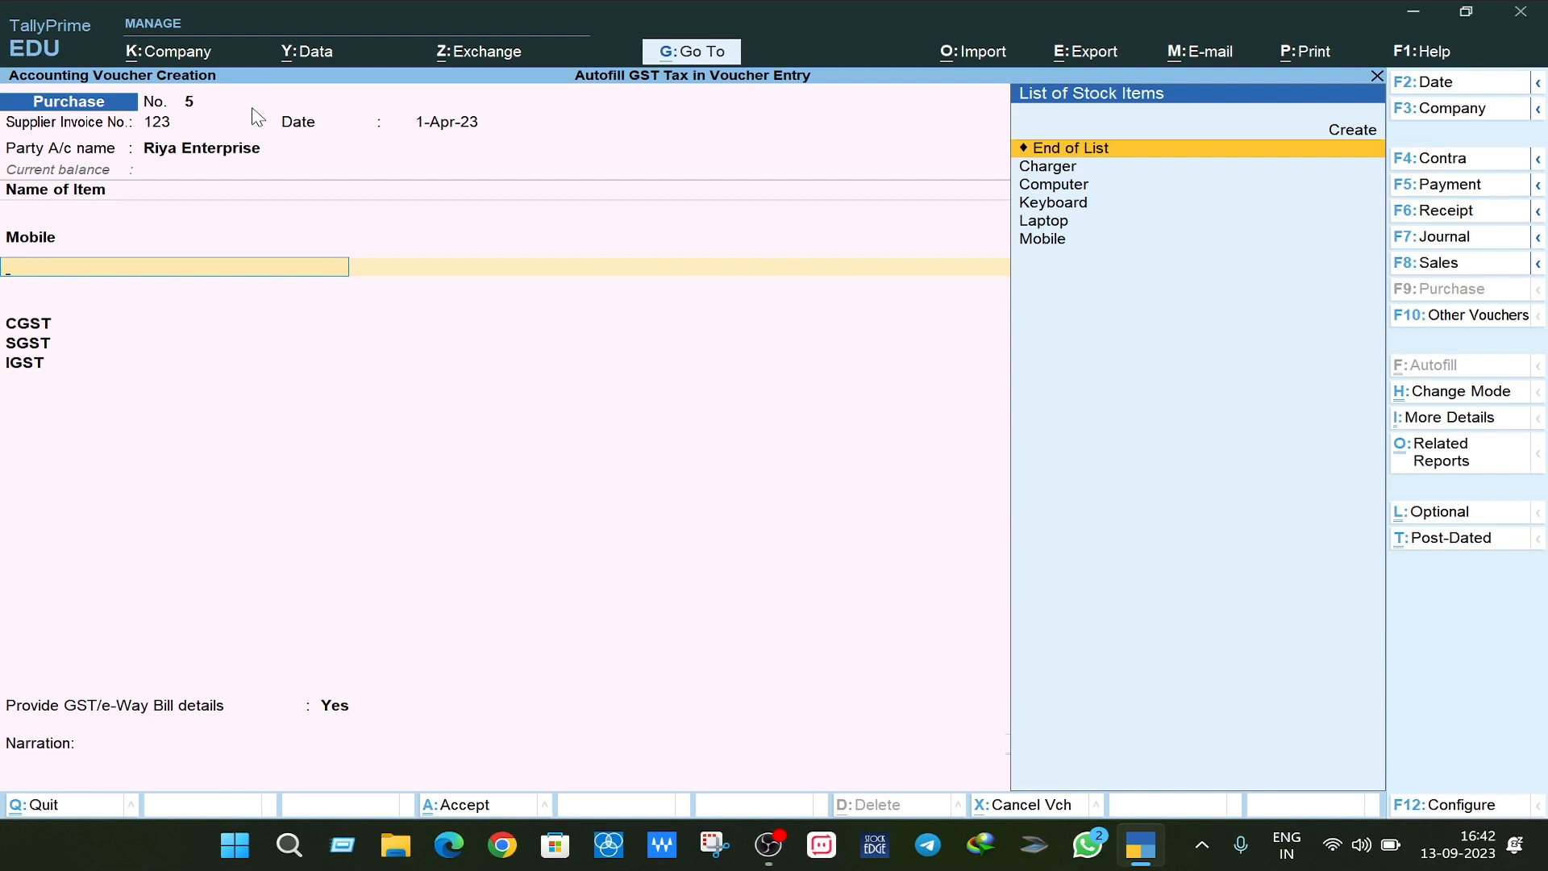
- Add the stock item Laptop to the voucher with a quantity of 10 pcs at a rate of 30,000 per pcs
text(Lap)
key(Return)
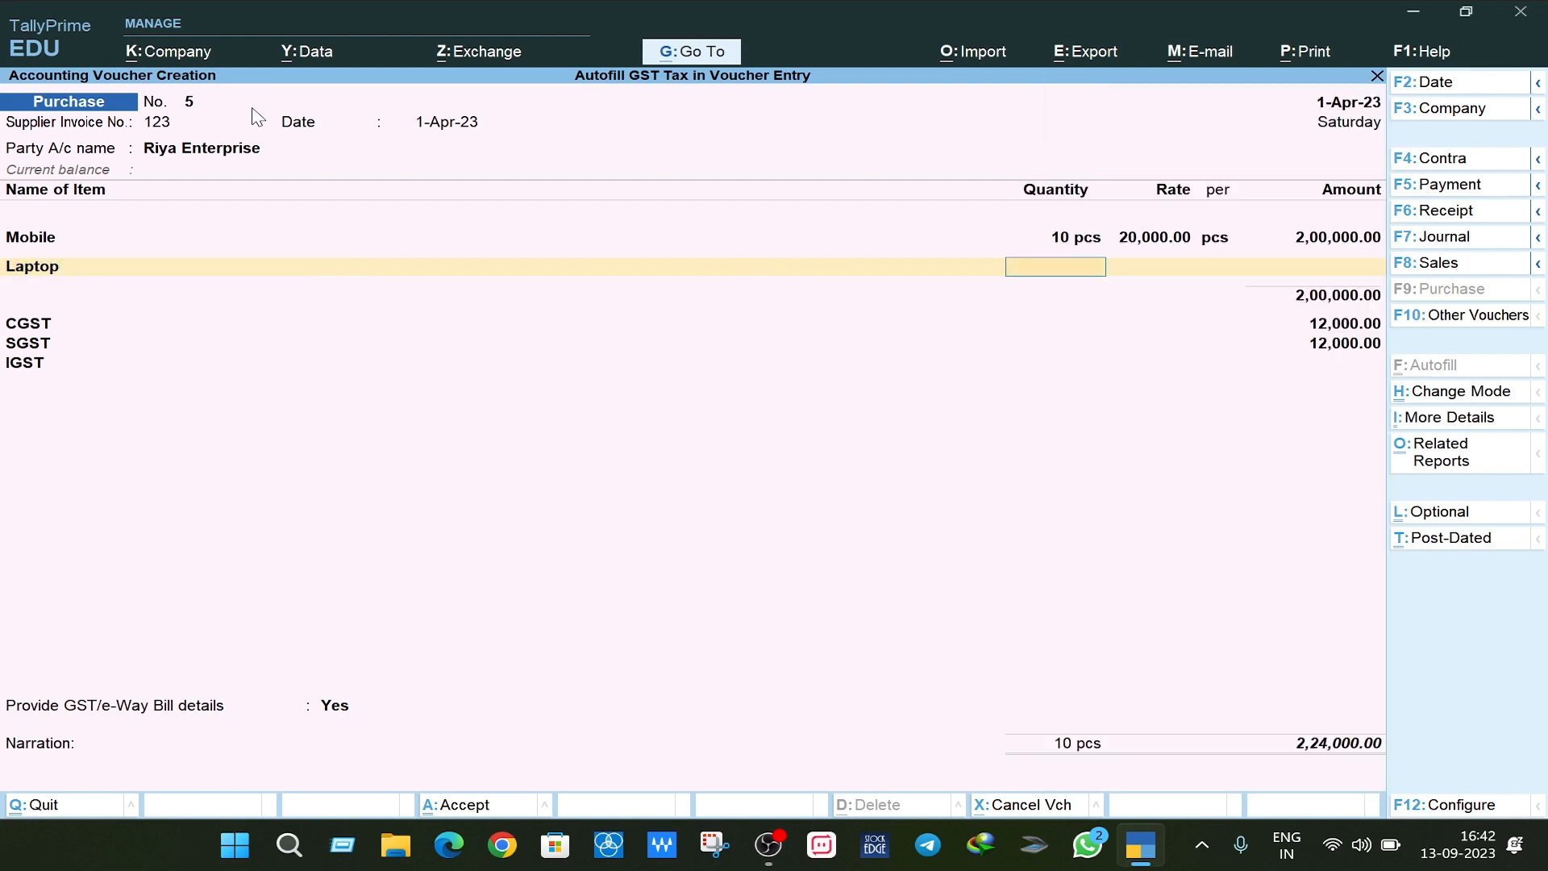
text(10)
key(Return)
text(30000)
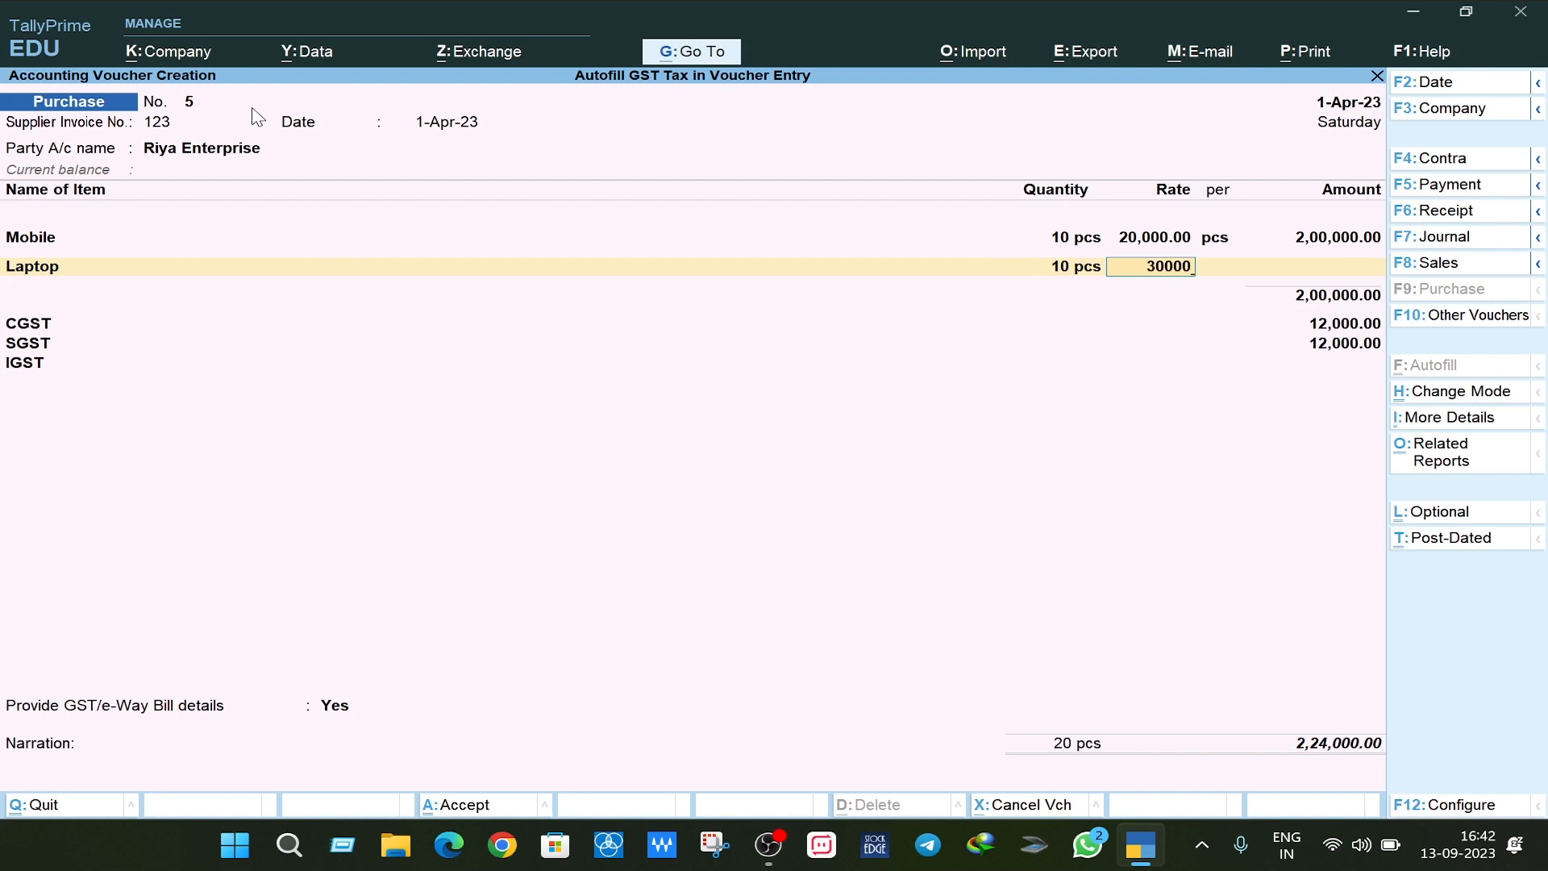
key(Return)
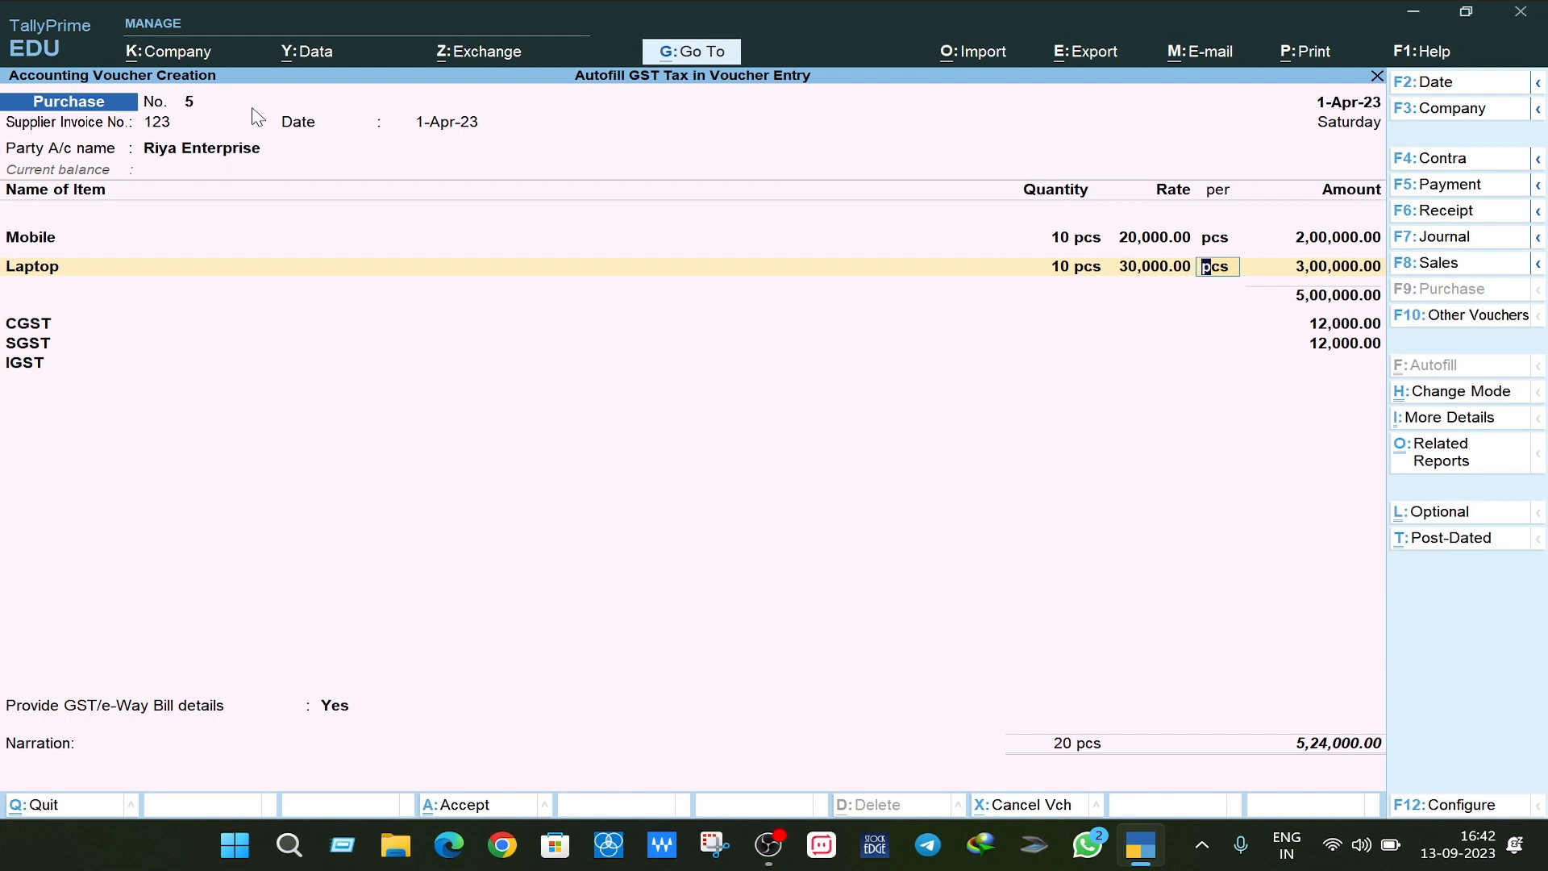
key(Return)
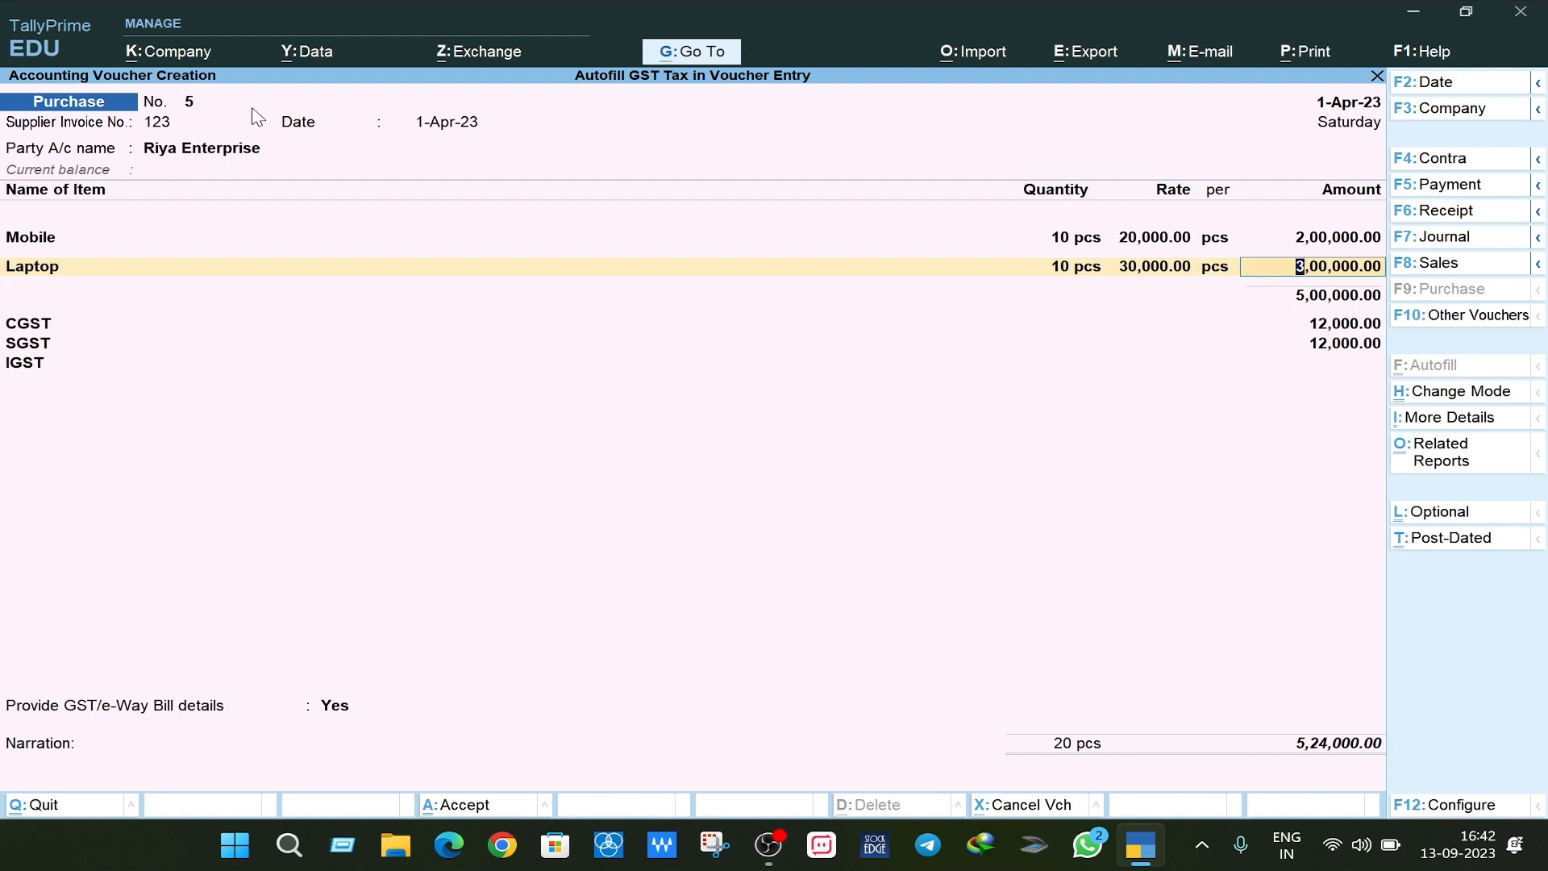
key(Return)
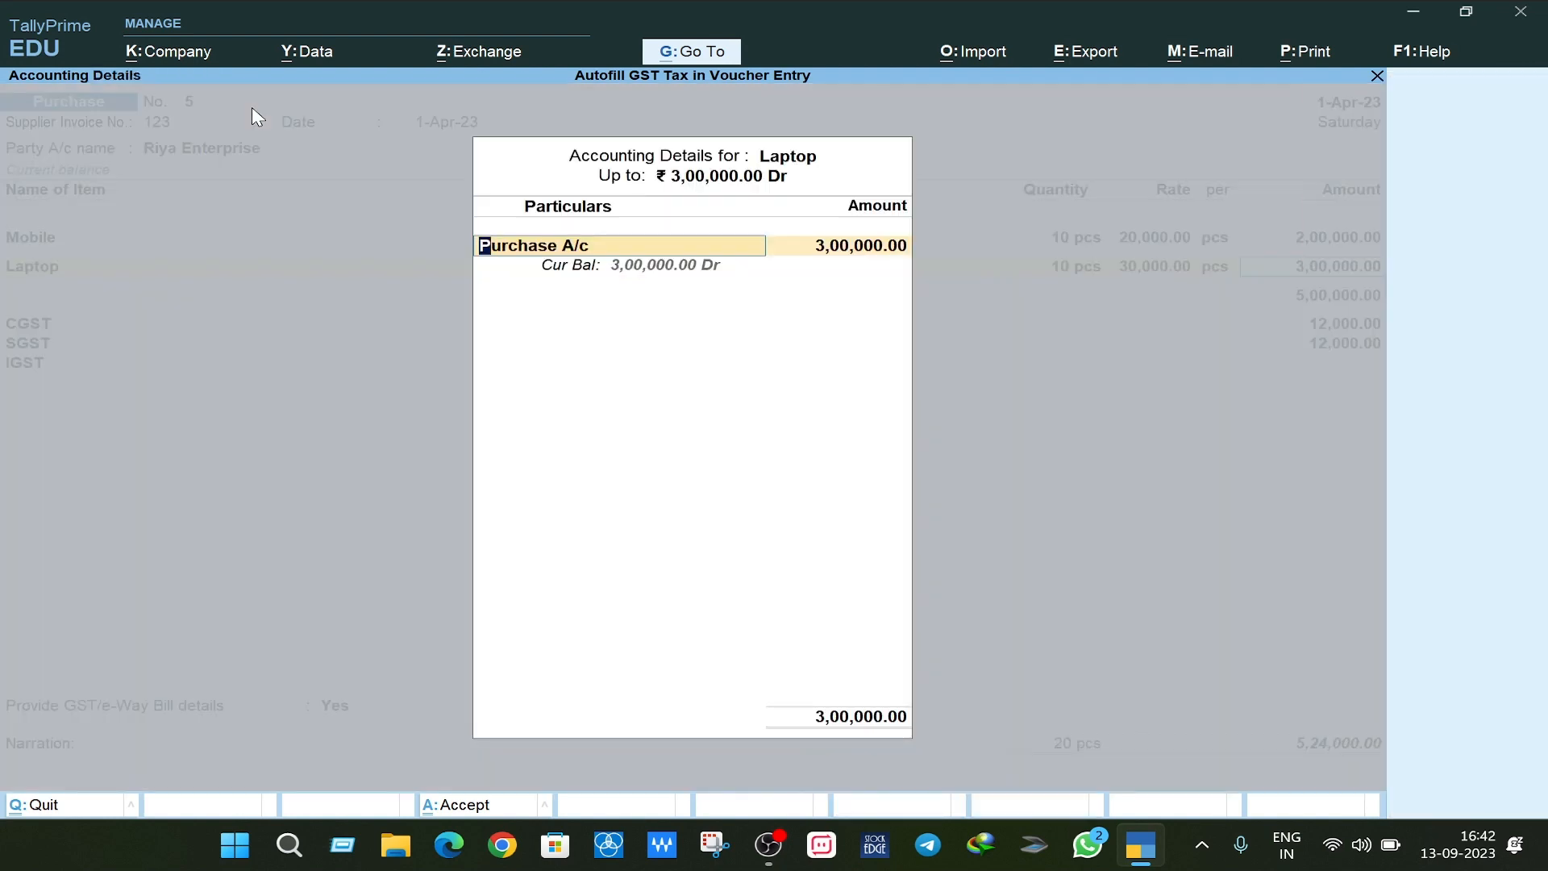
- Allocate the Laptop item's full amount to the Purchase GST ledger instead of Purchase A/c
text(Pur)
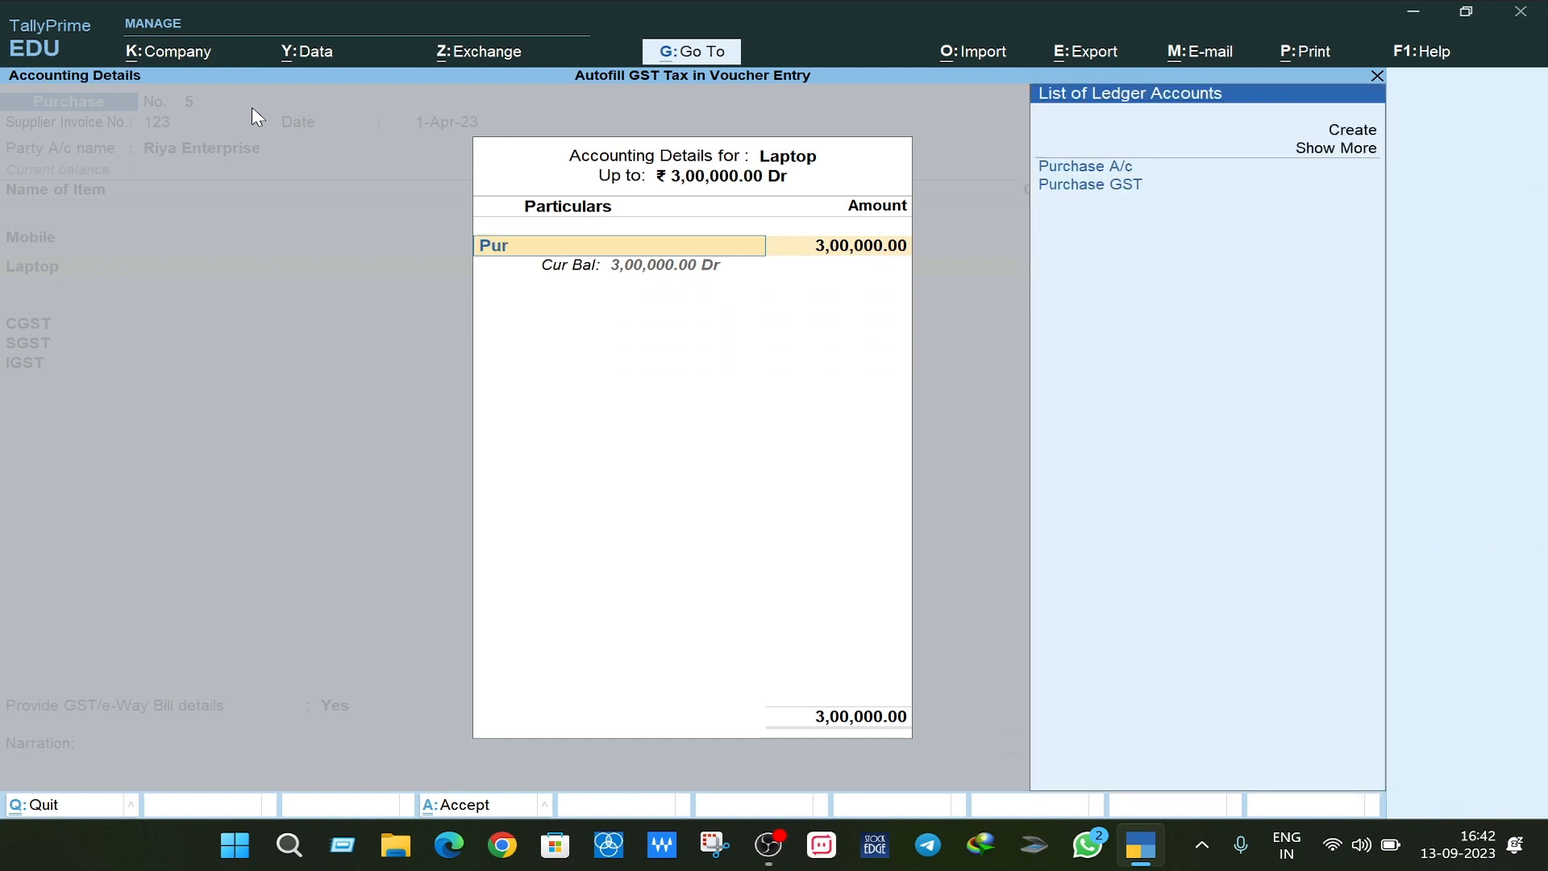
key(Down)
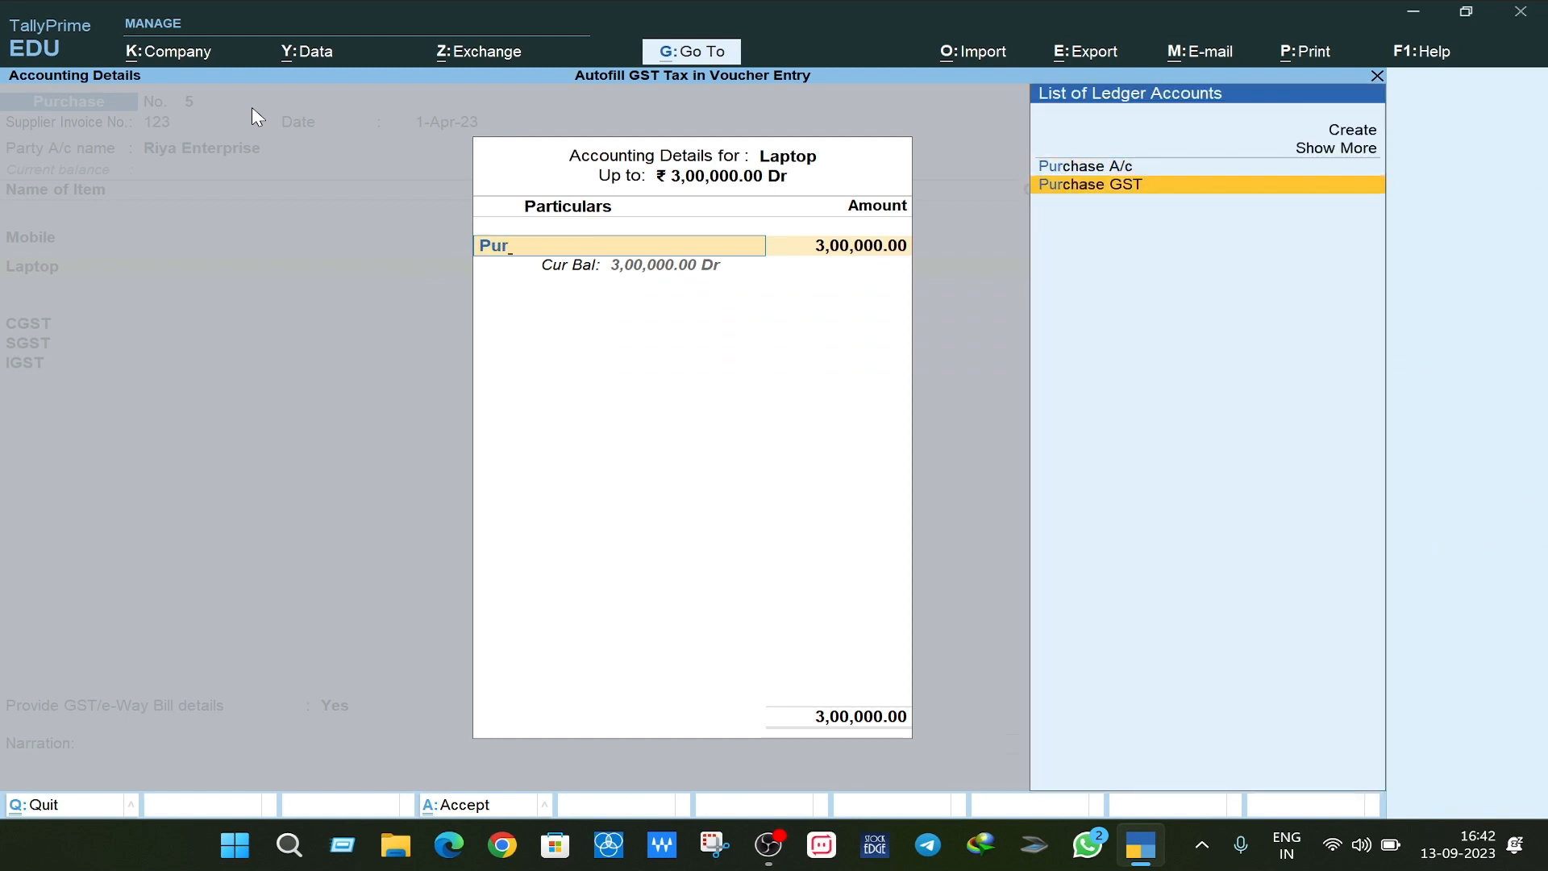
text(r)
key(Return)
key(Return)
key(Return)
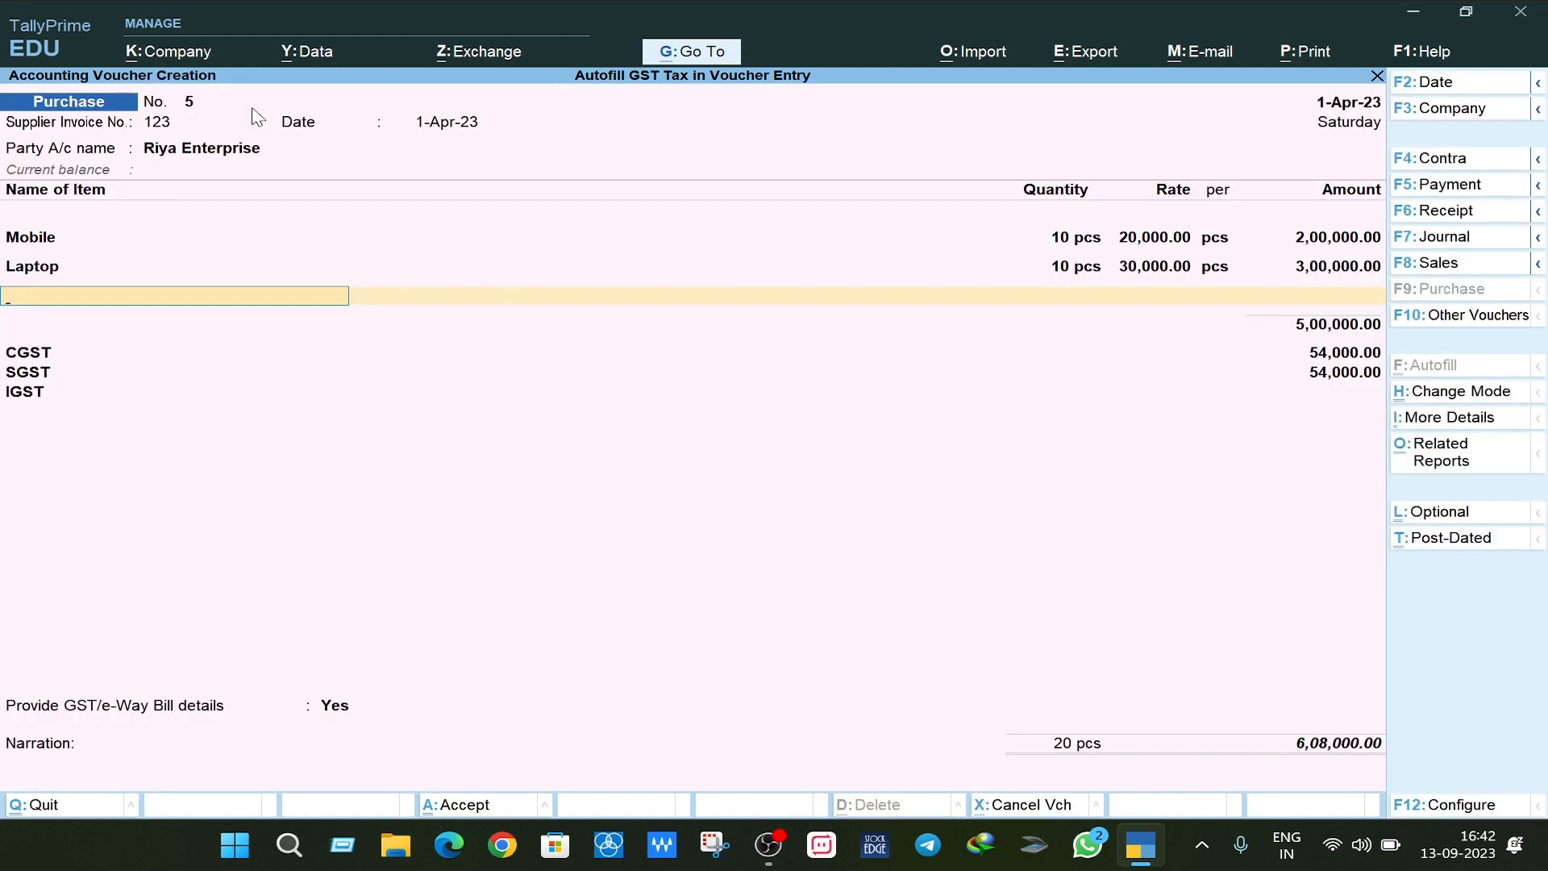
- Reconfirm the Laptop line's amount and accounting allocation, and end the voucher's item list to reach the tax ledgers
key(BackSpace)
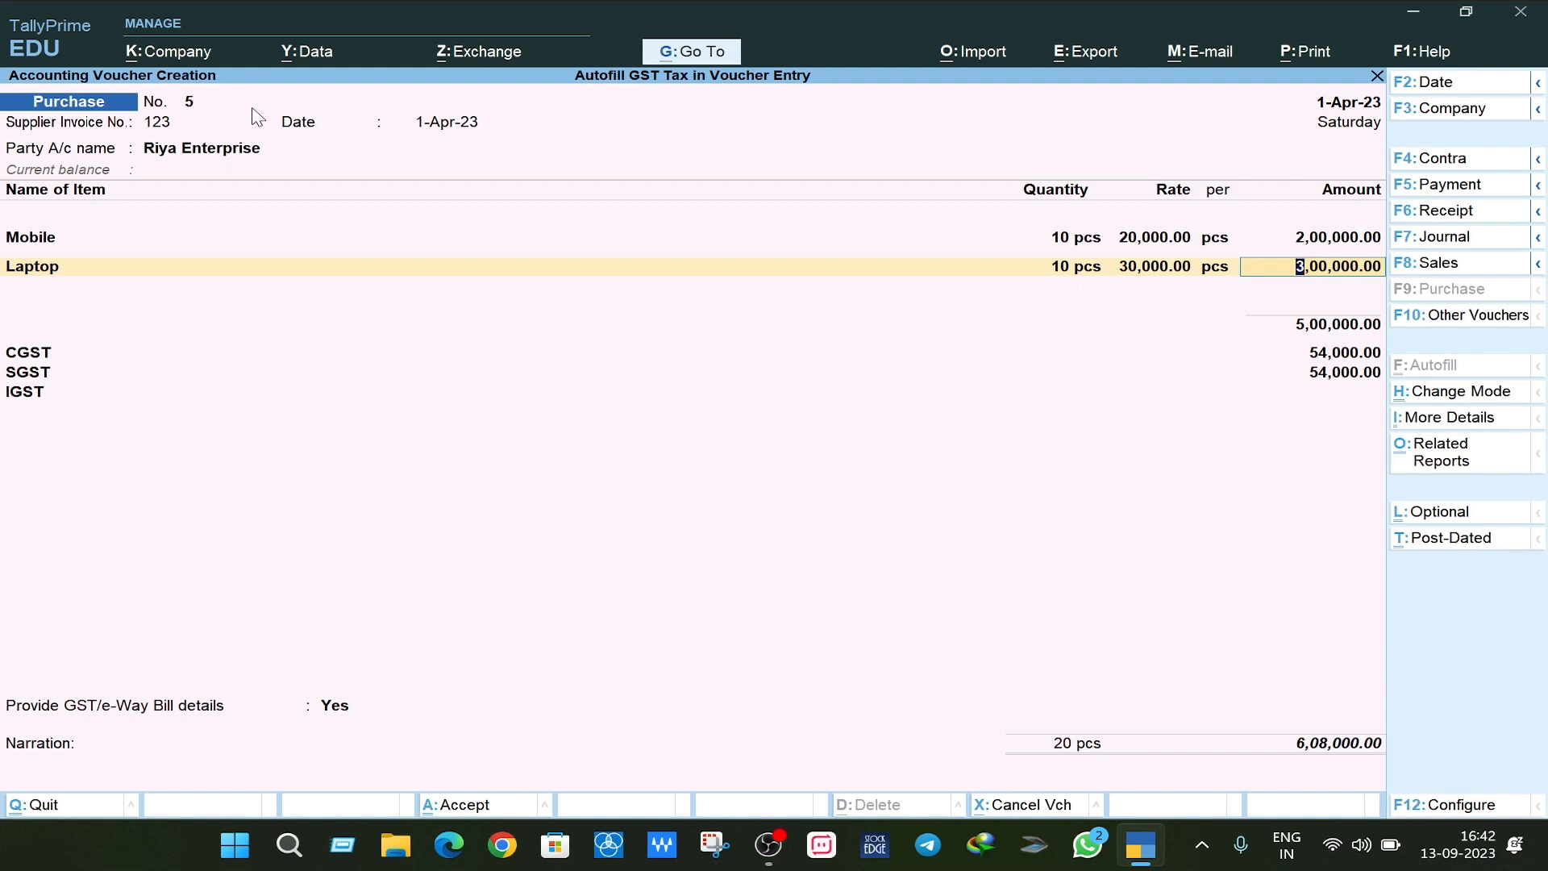
key(Return)
key(Return)
key(Return)
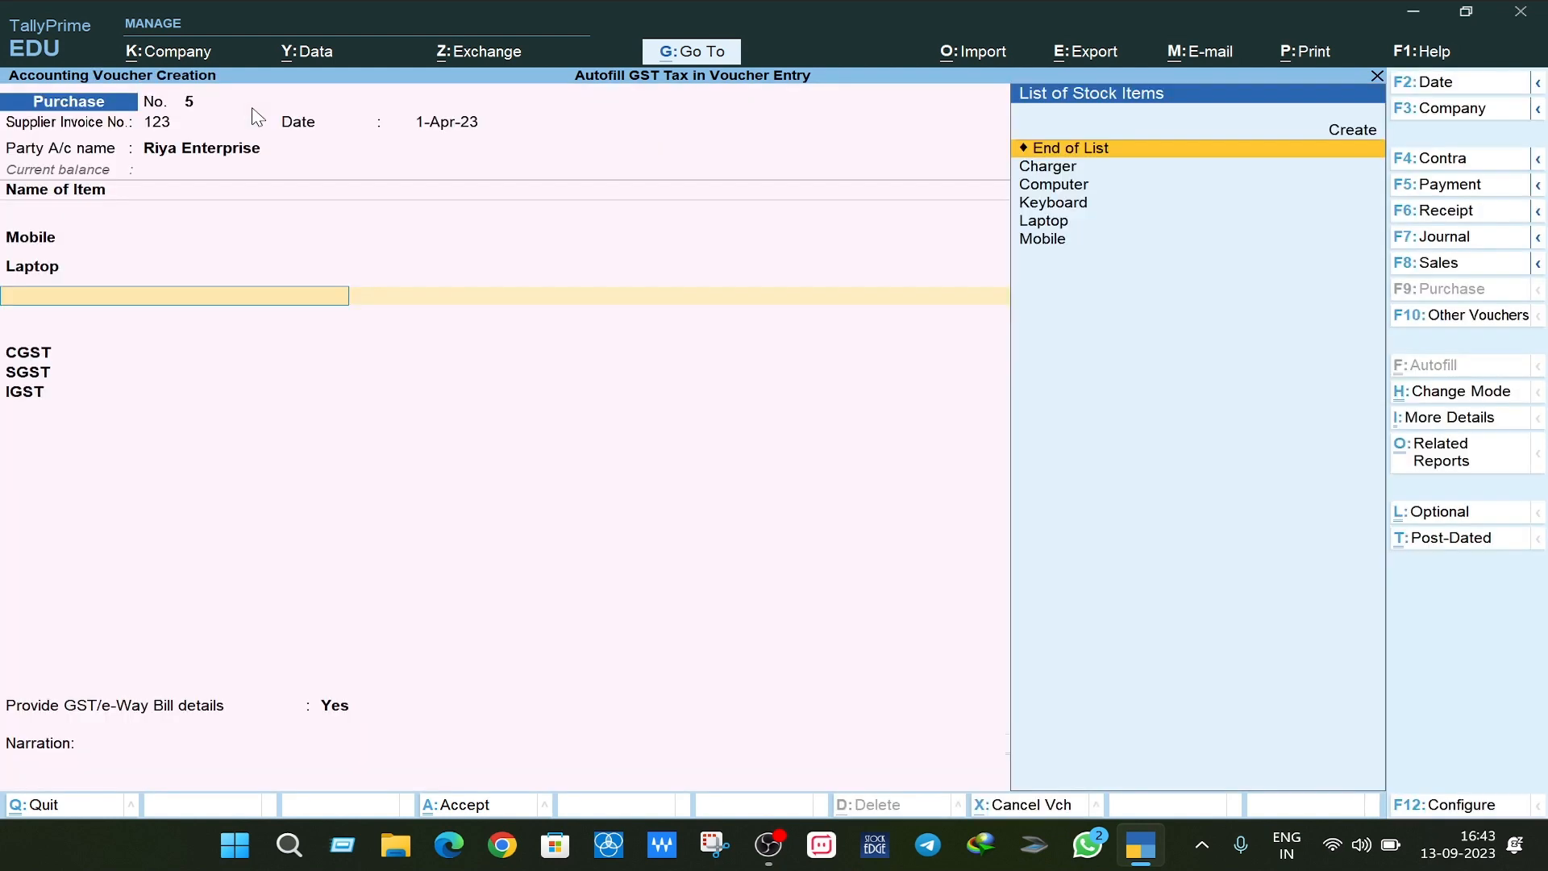
key(Return)
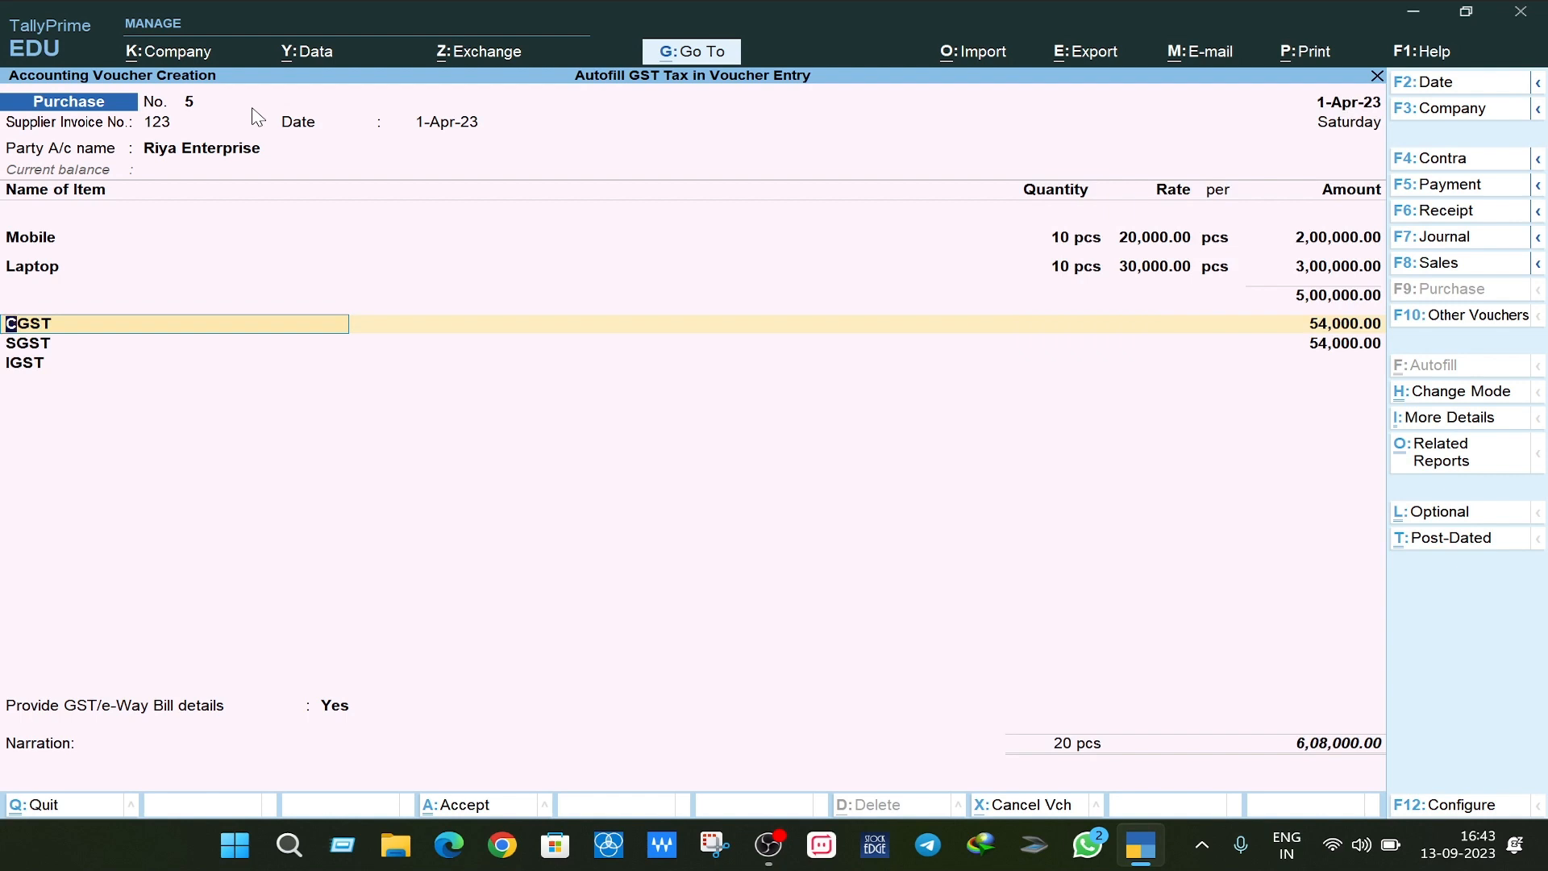
- Examine the voucher's GST tax analysis in detailed view for the Mobile and Laptop tax breakup, and return to the voucher
key(ctrl+o)
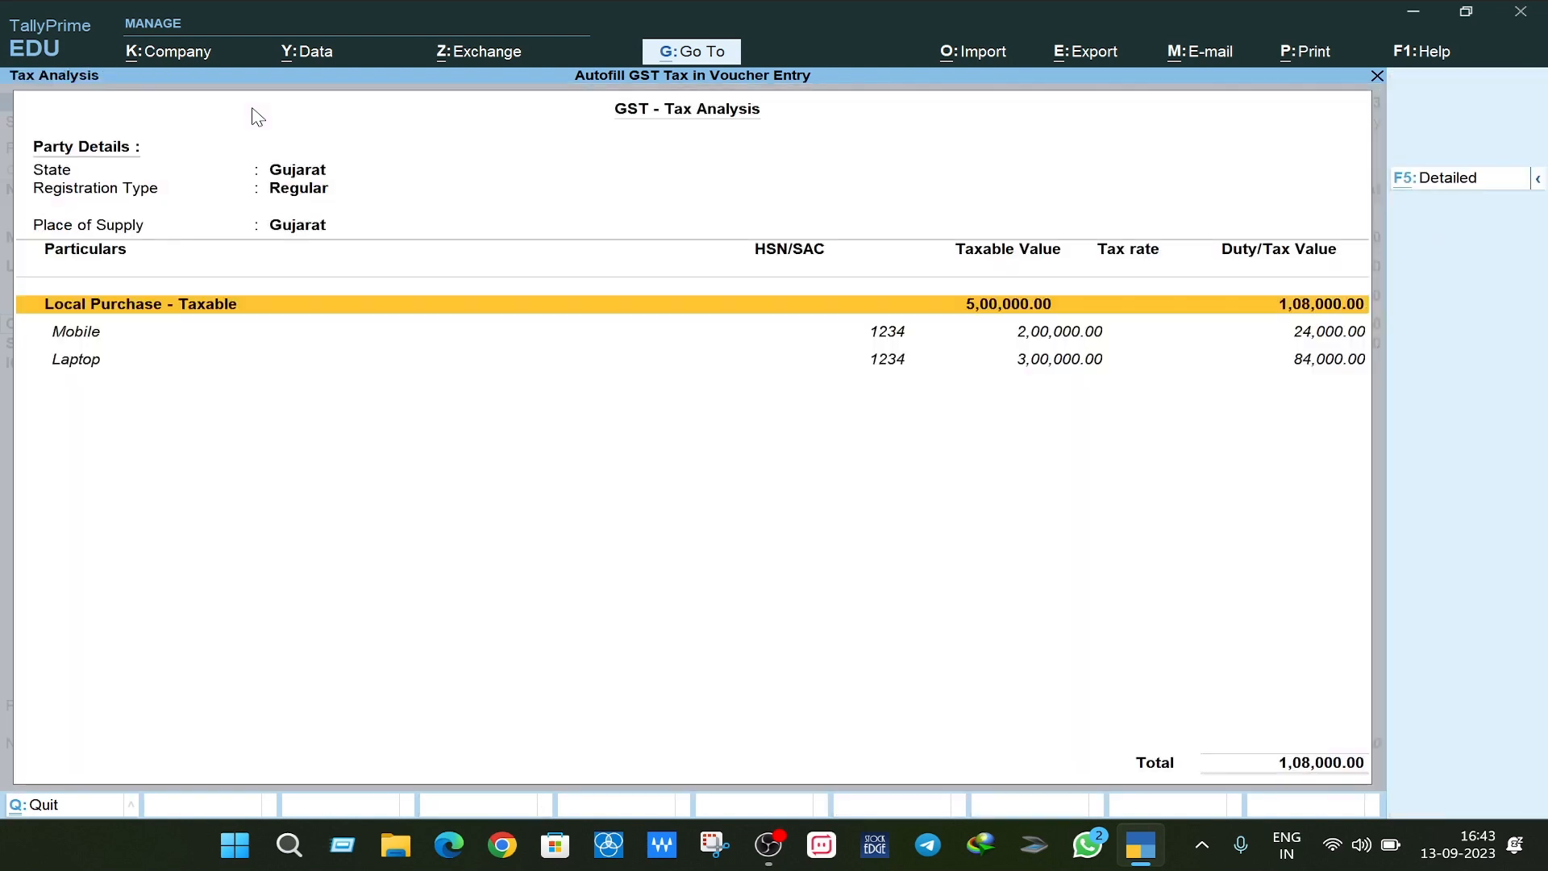
key(F5)
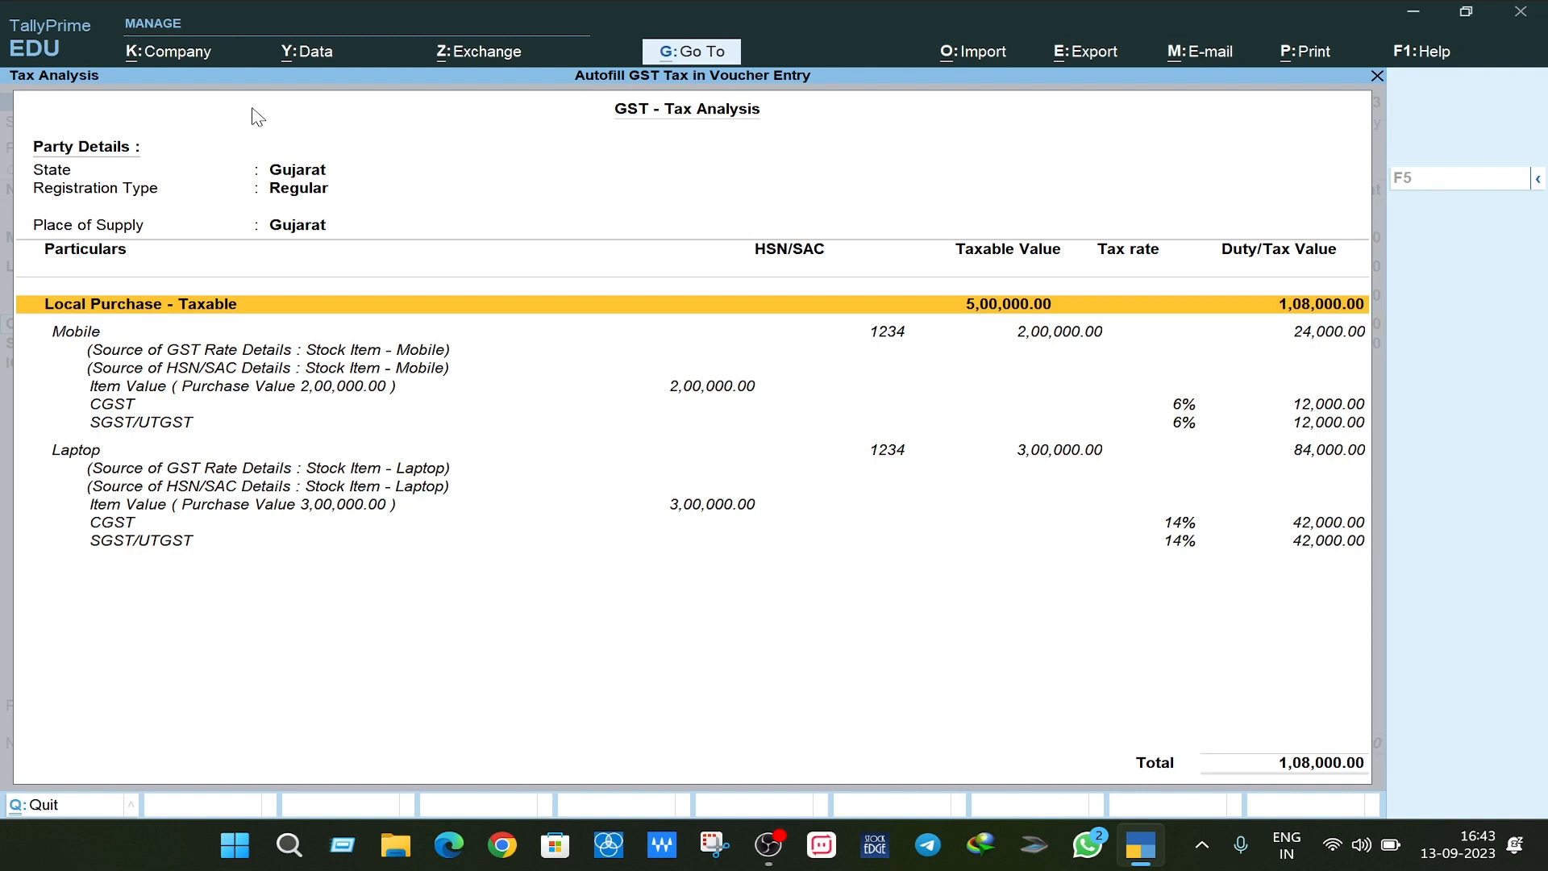
key(Escape)
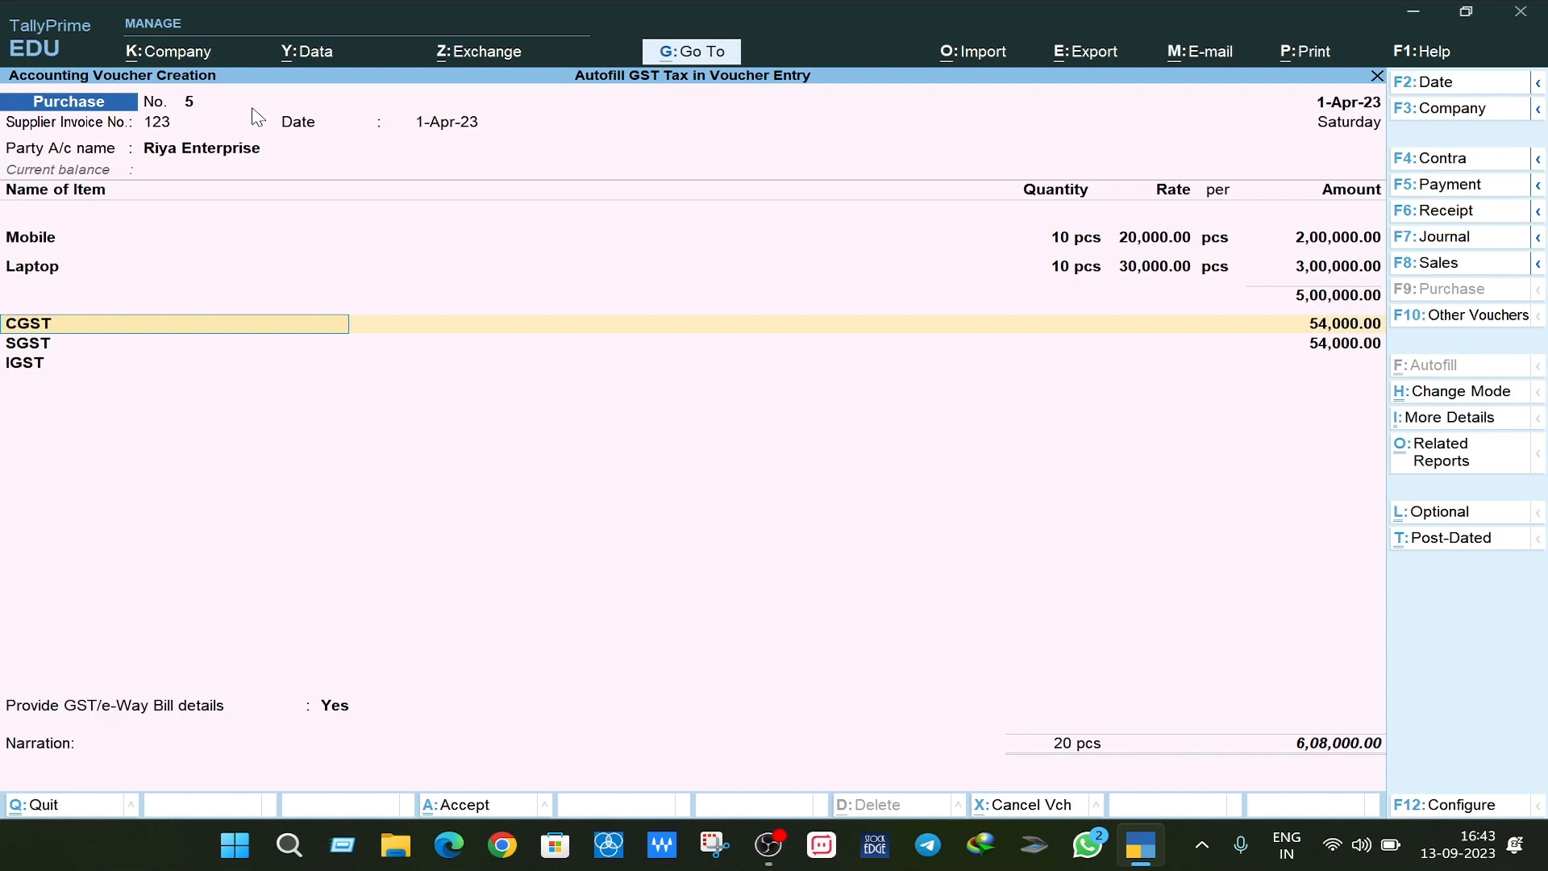
- Keep the autofilled CGST and SGST amounts and leave the IGST line without a rate or amount
key(Return)
key(Return)
key(Return)
key(Return)
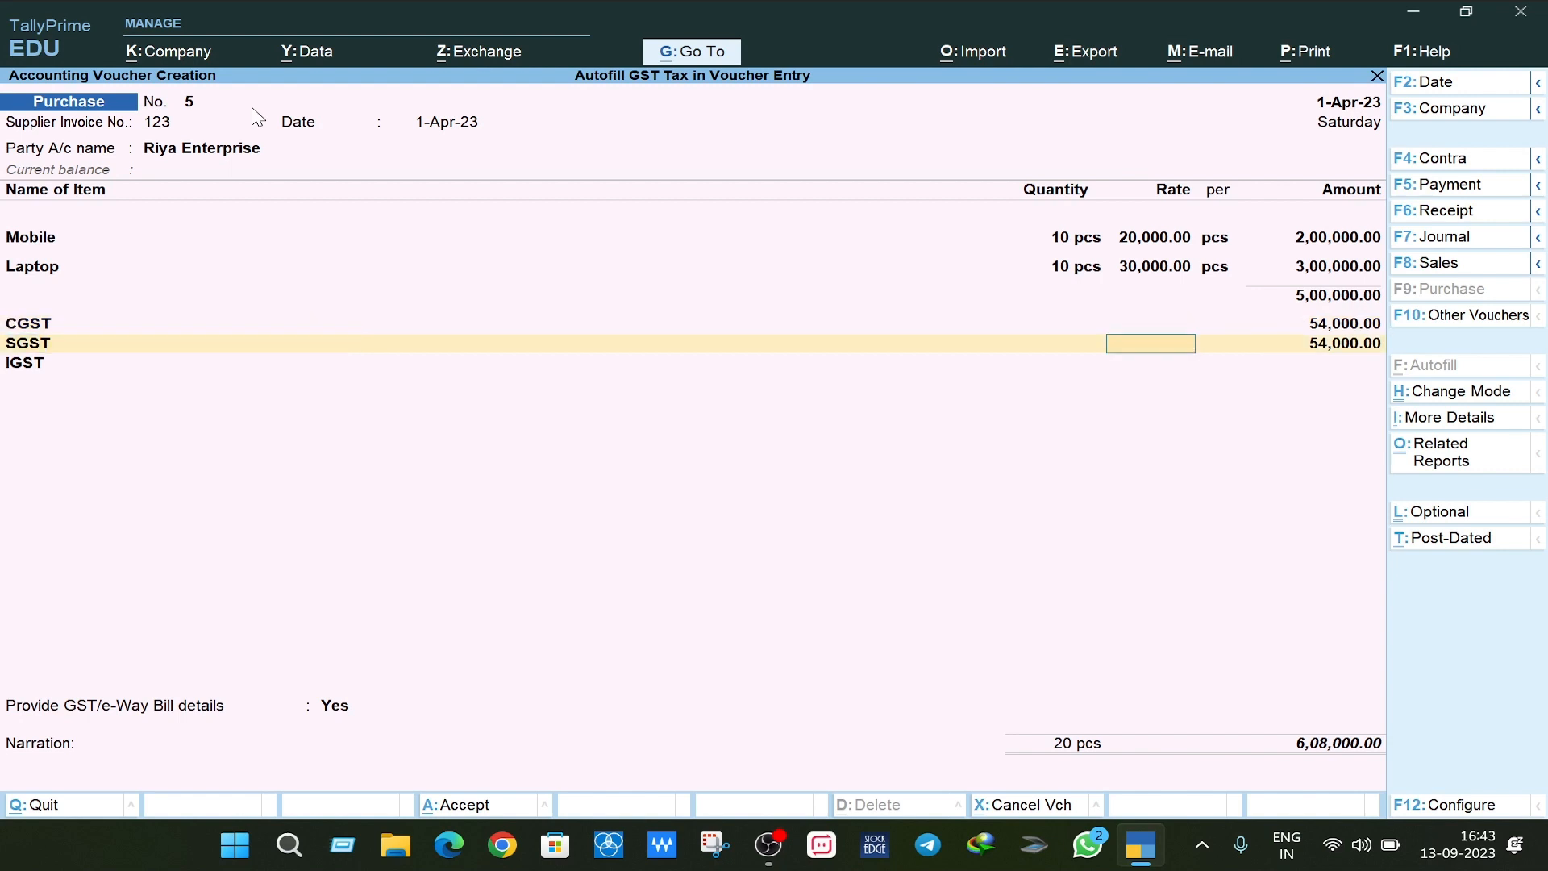
key(Return)
key(Return)
key(Return)
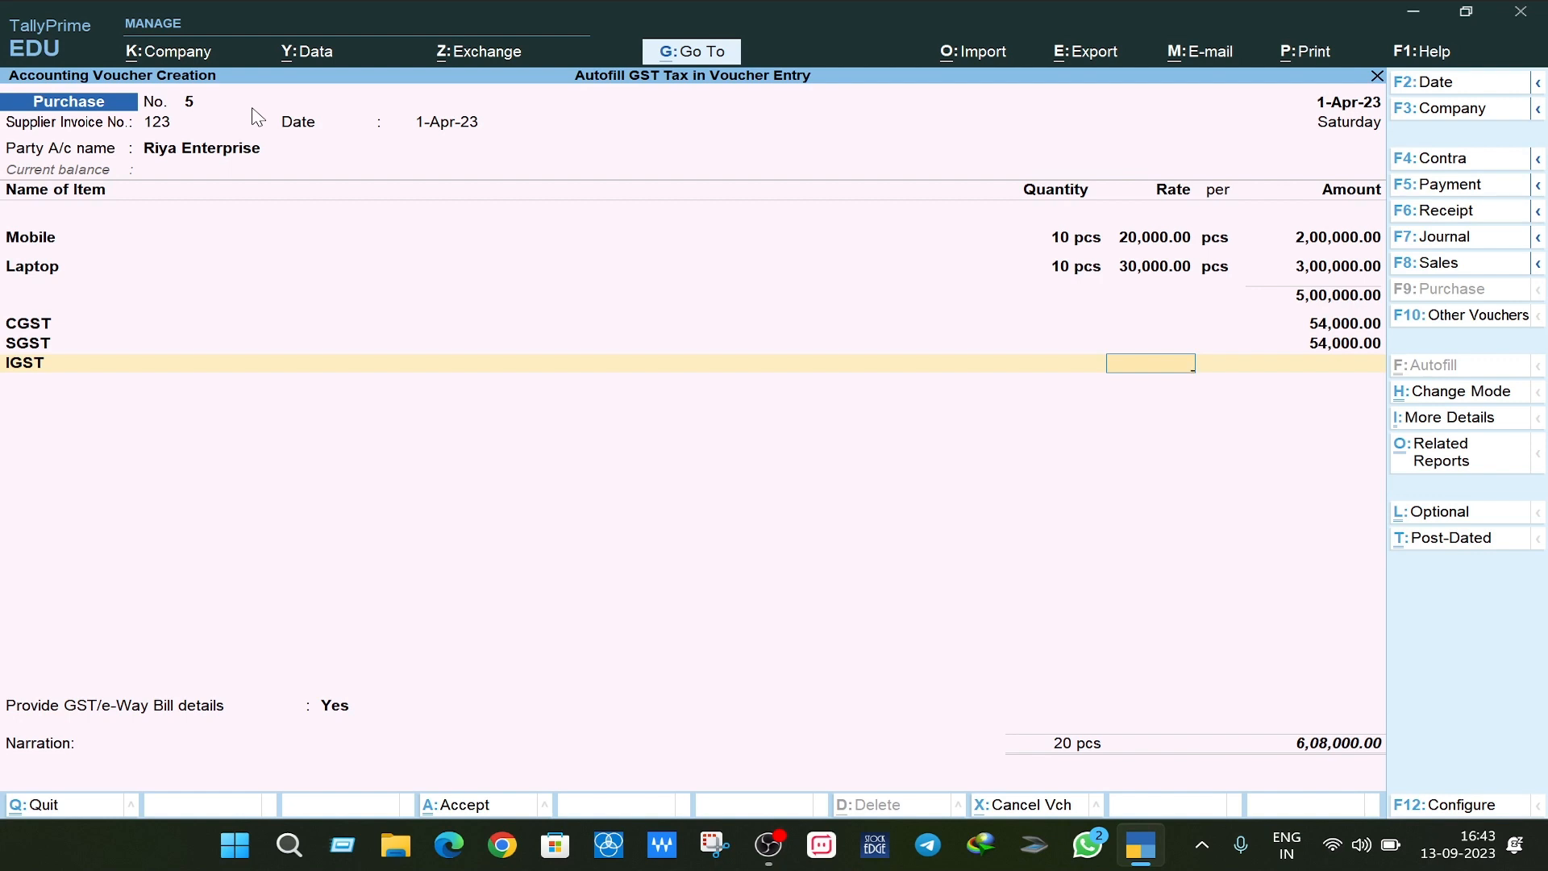
key(Return)
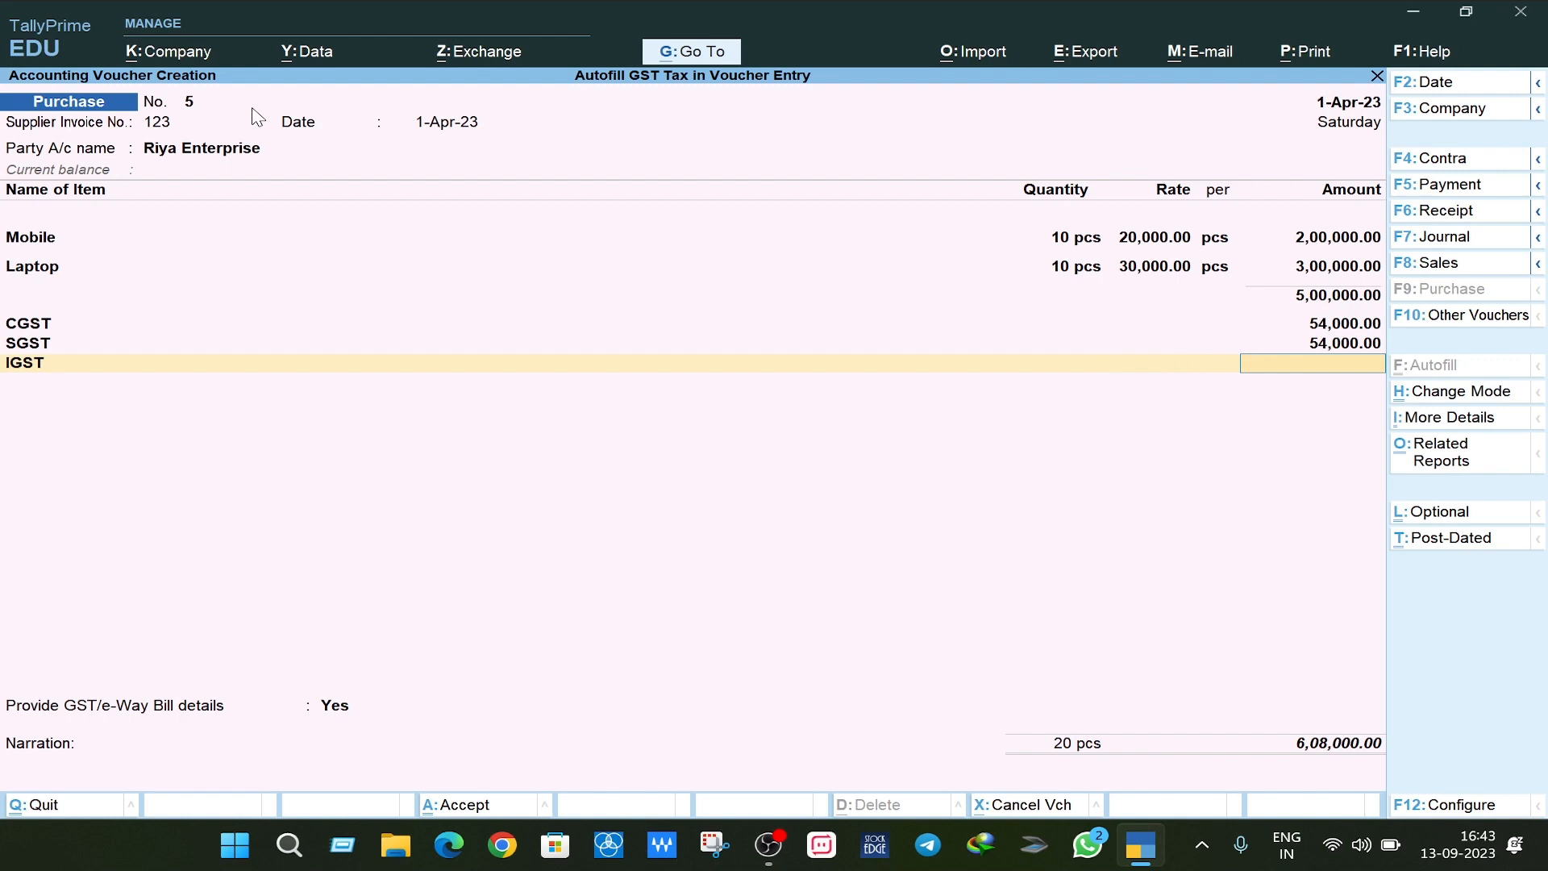
key(Return)
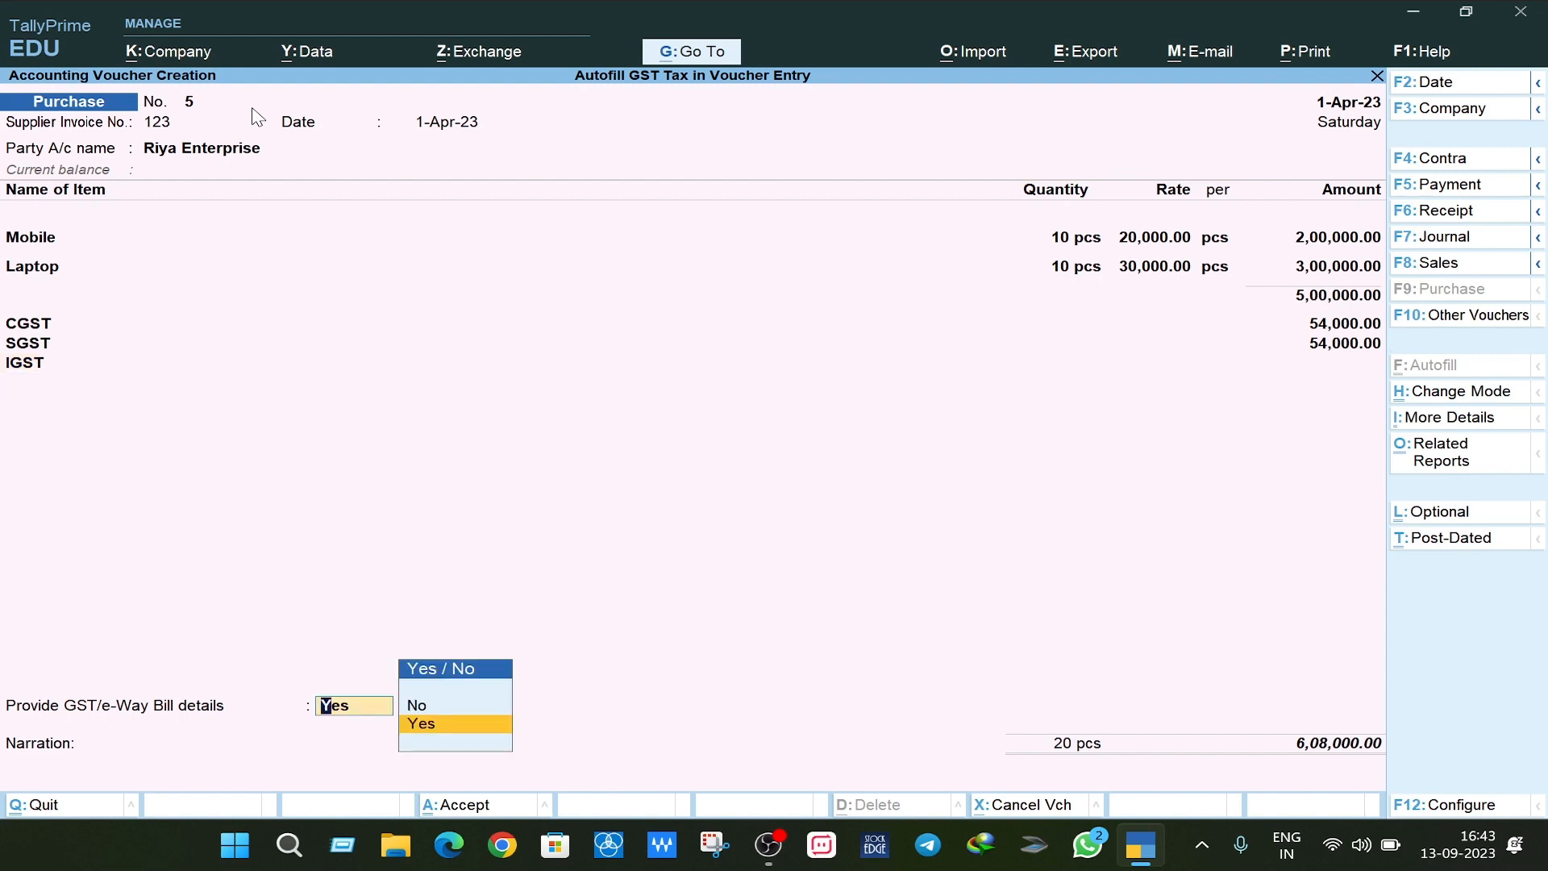
- Set Provide GST/e-Way Bill details to No and save the purchase voucher with an empty narration
key(Up)
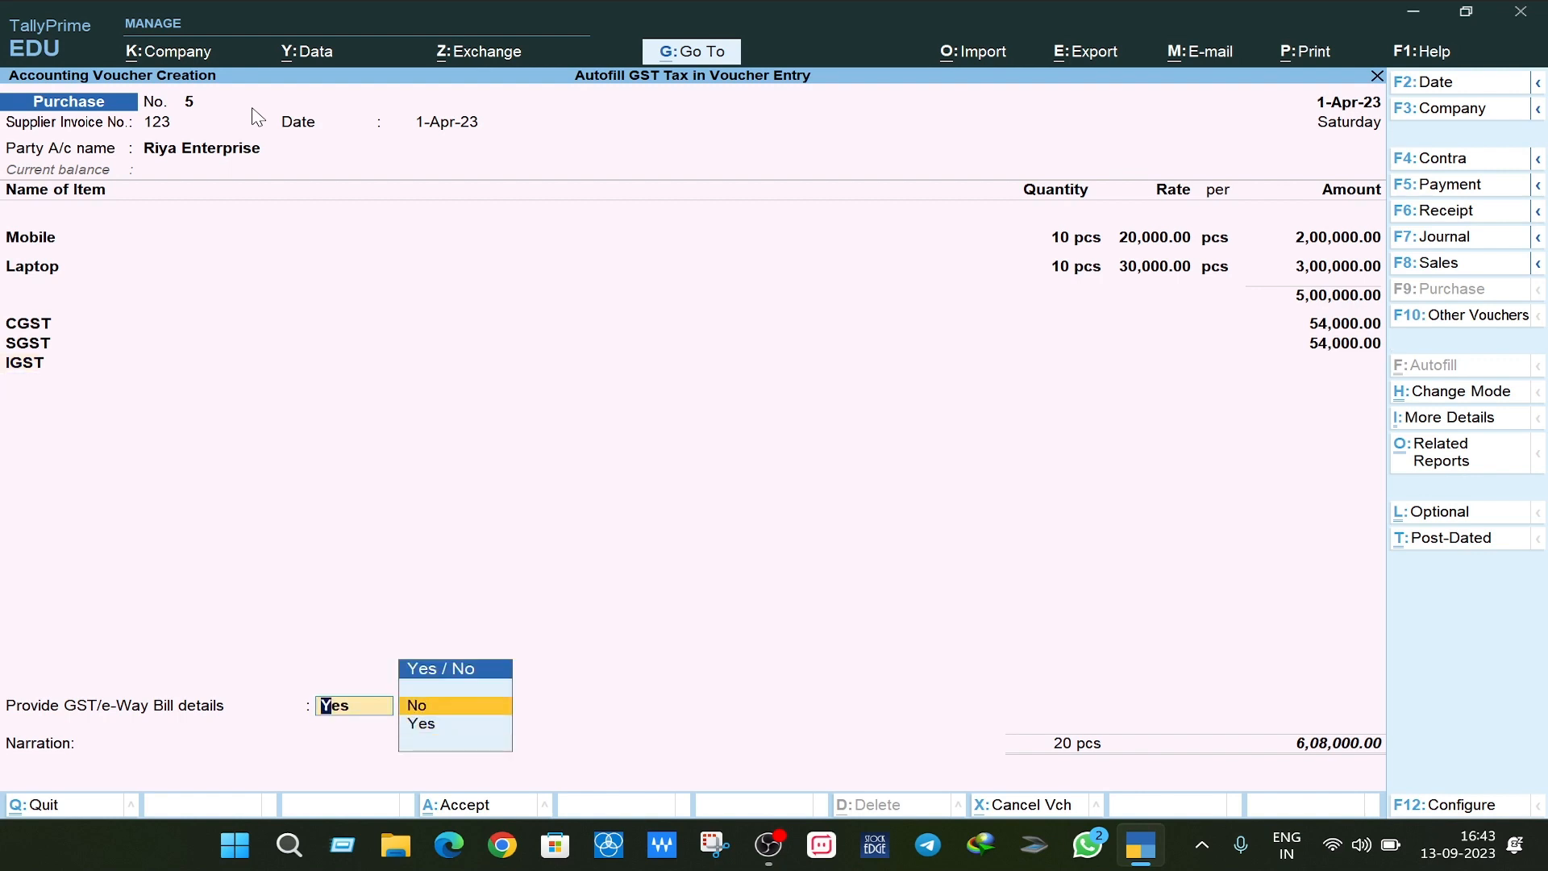
key(Return)
key(Return)
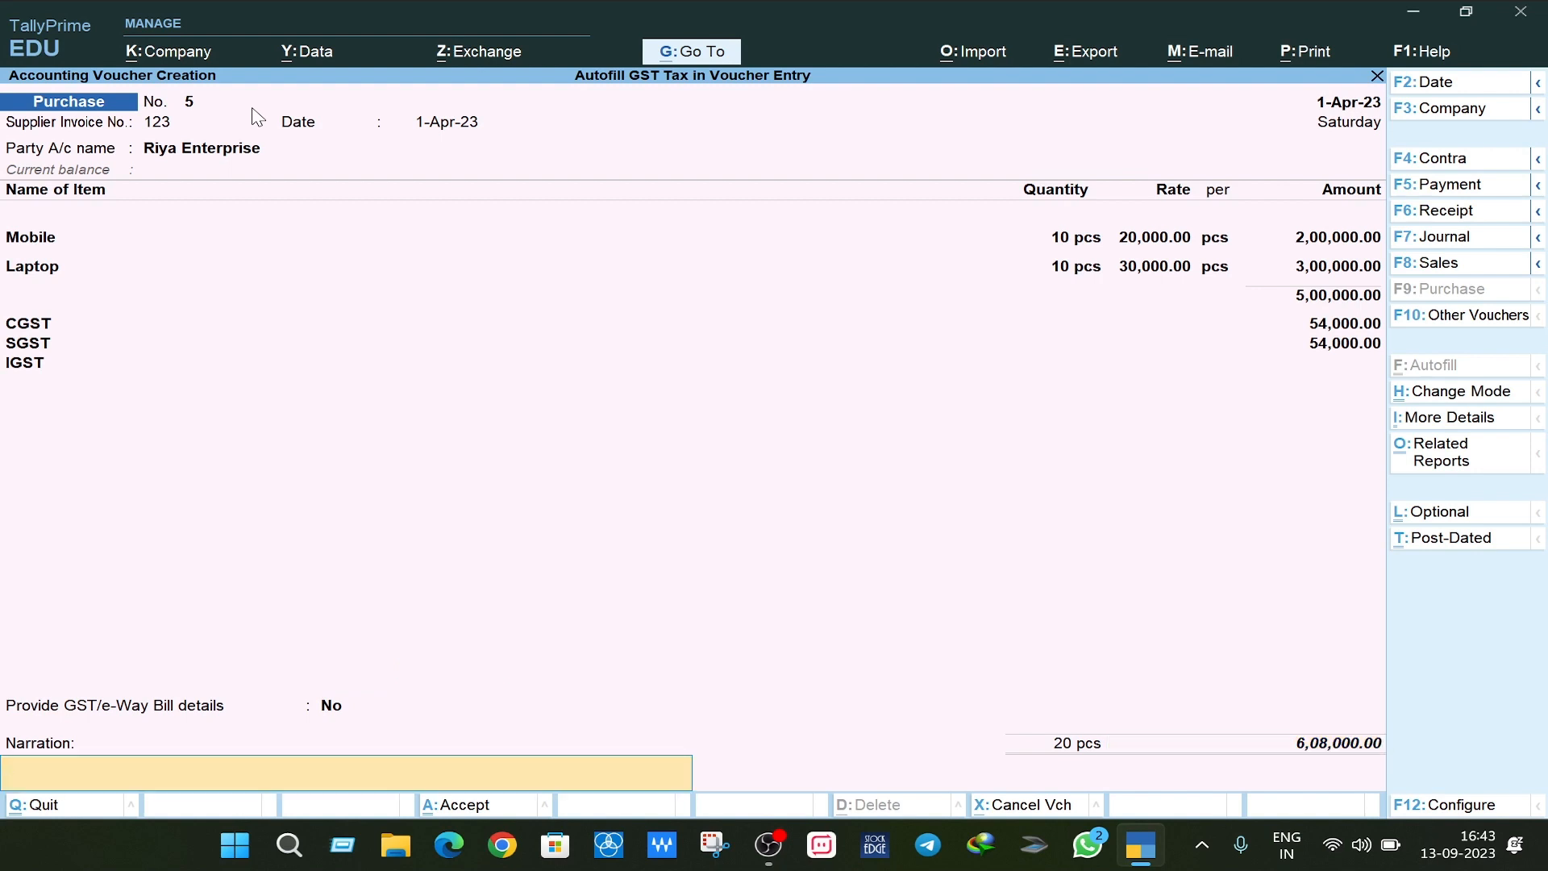
key(Return)
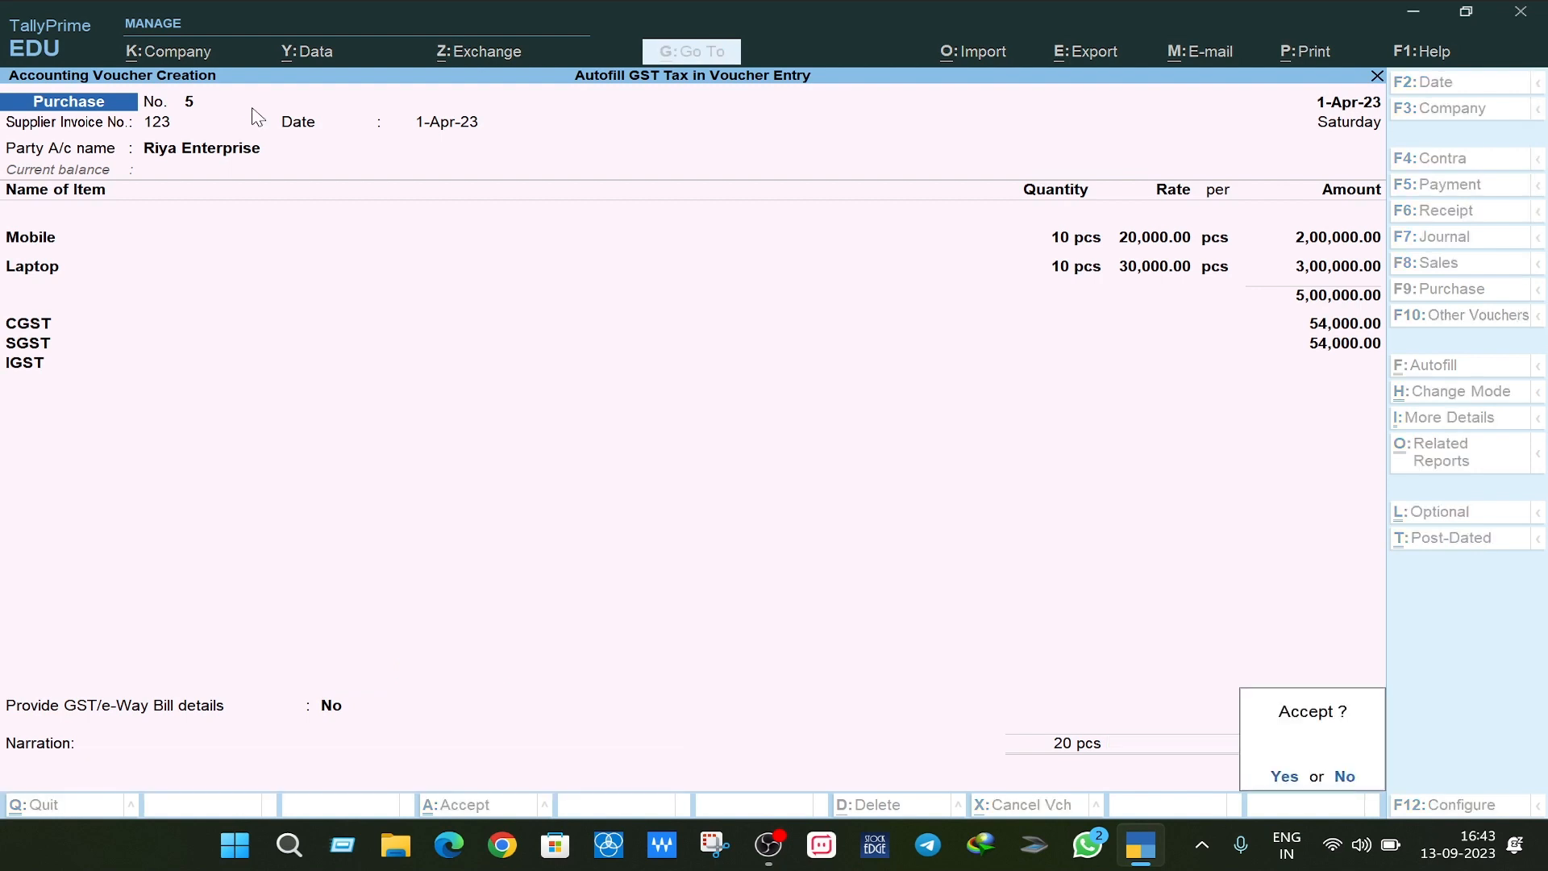
key(Return)
- Leave voucher creation and open the Purchase voucher type for alteration
key(Escape)
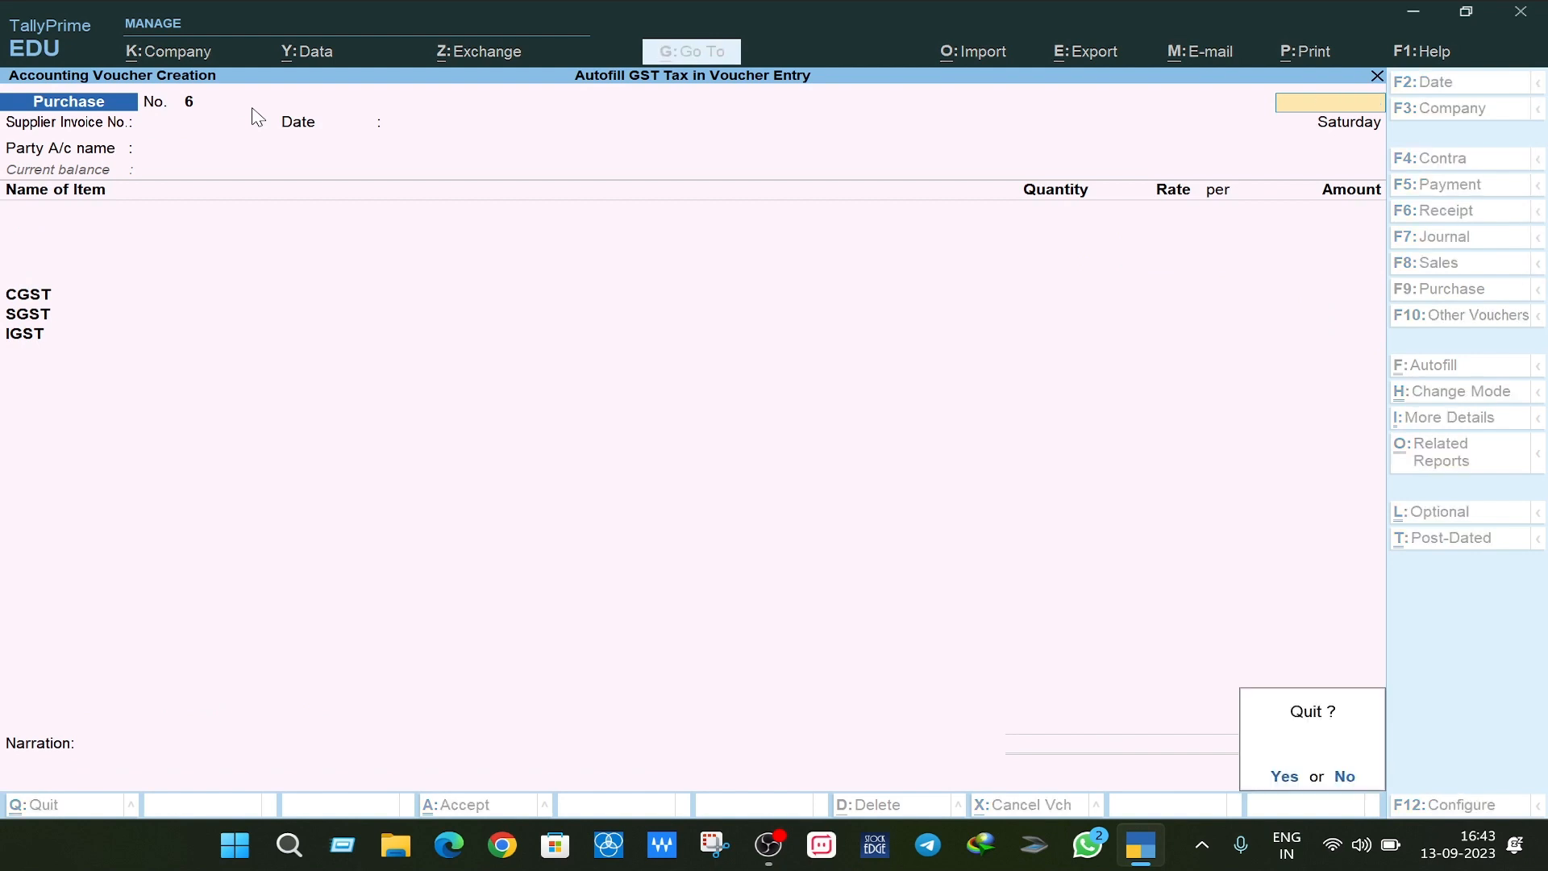
key(Return)
key(Up)
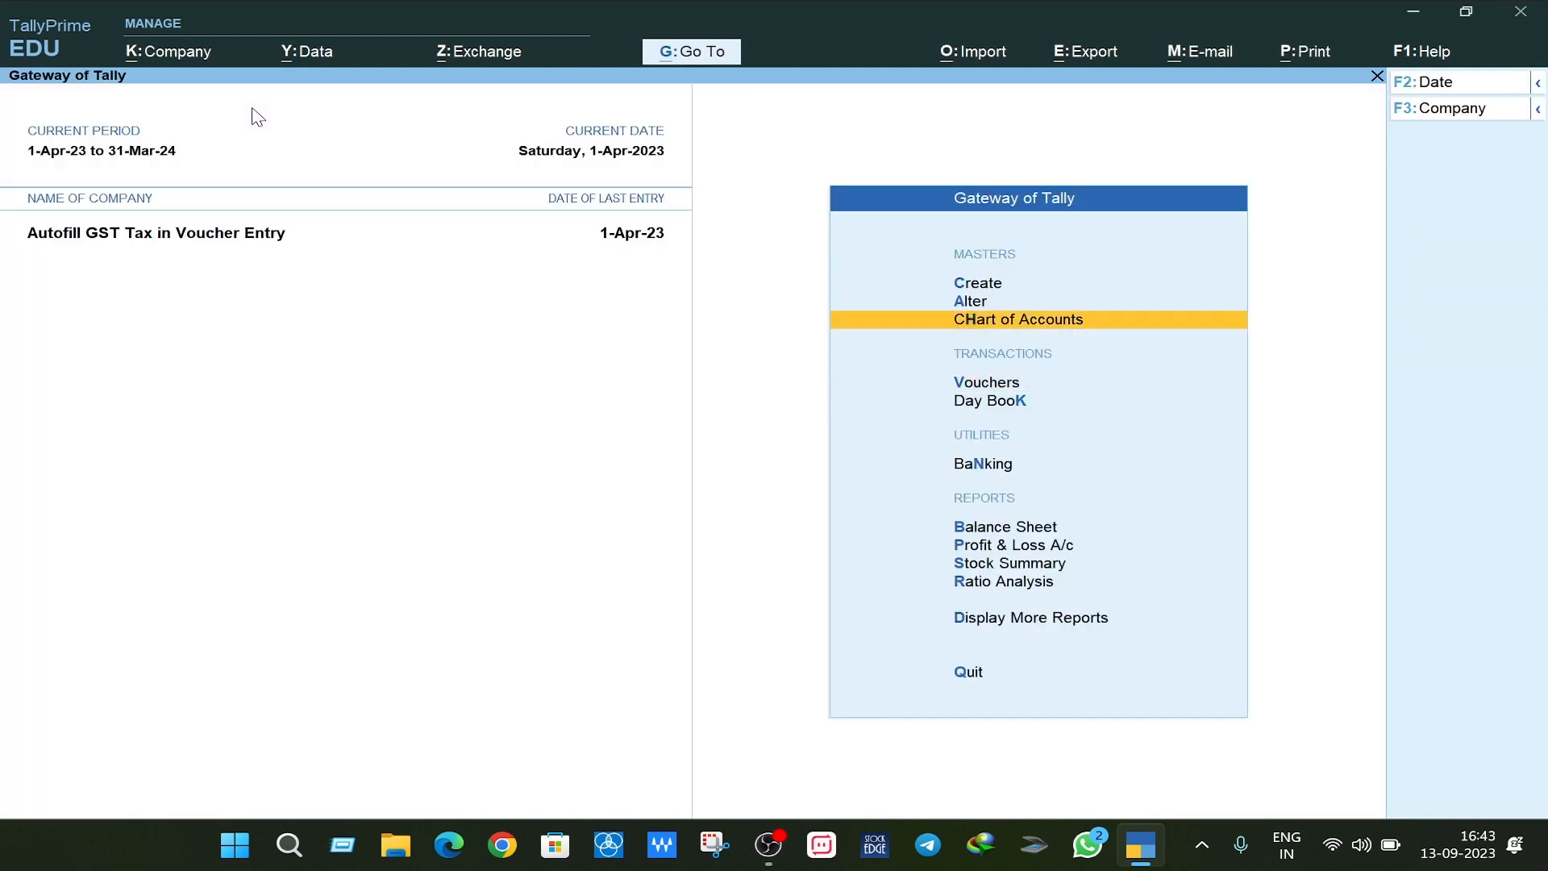
key(Up)
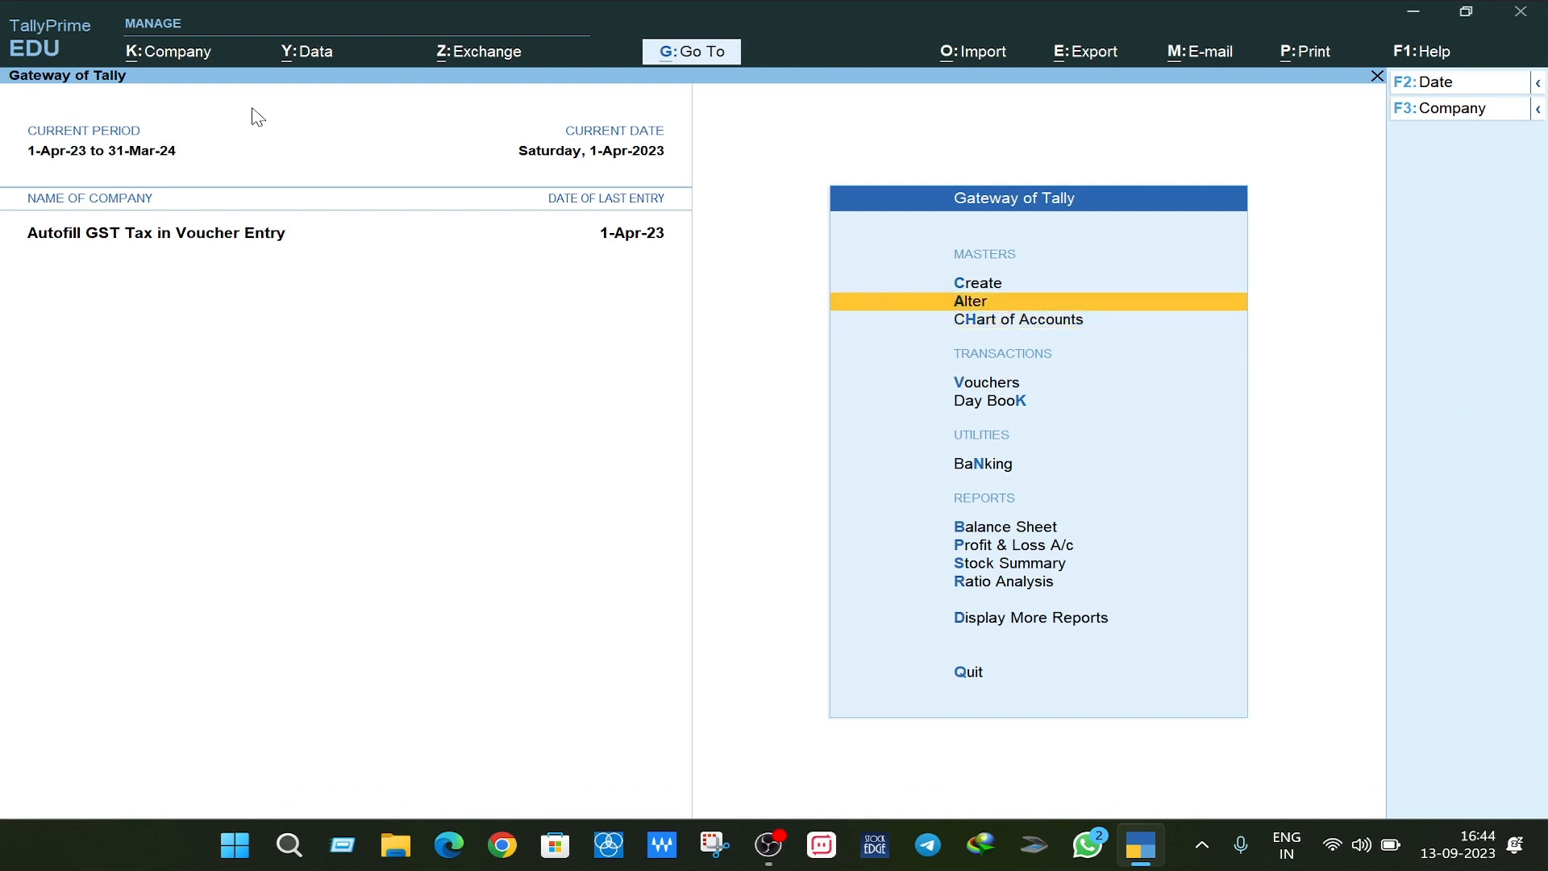
key(Return)
key(Down)
key(Down)
key(Down)
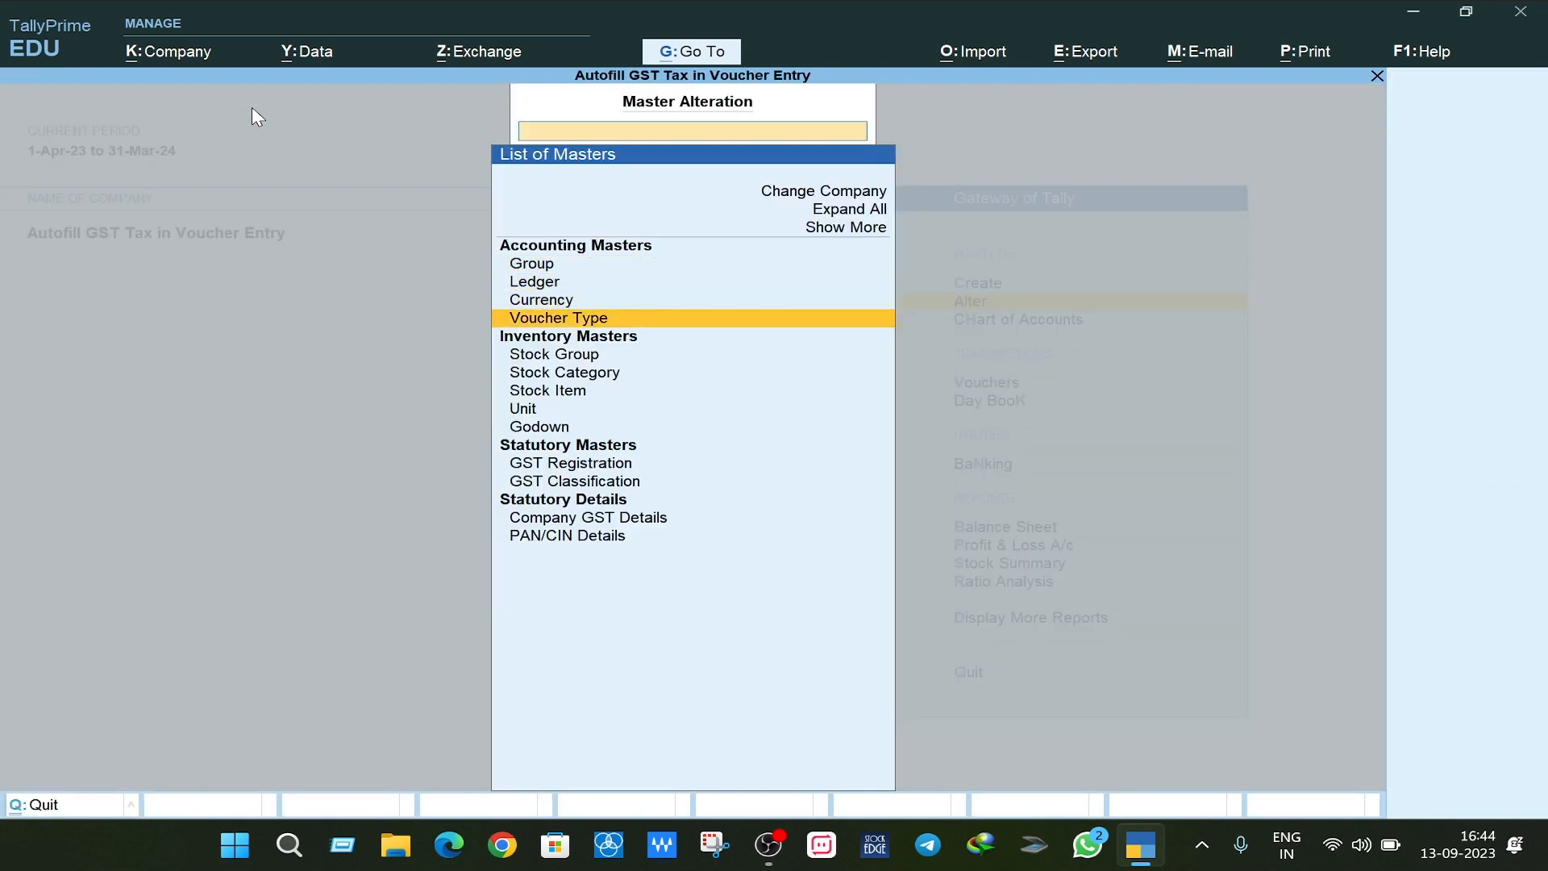
key(Return)
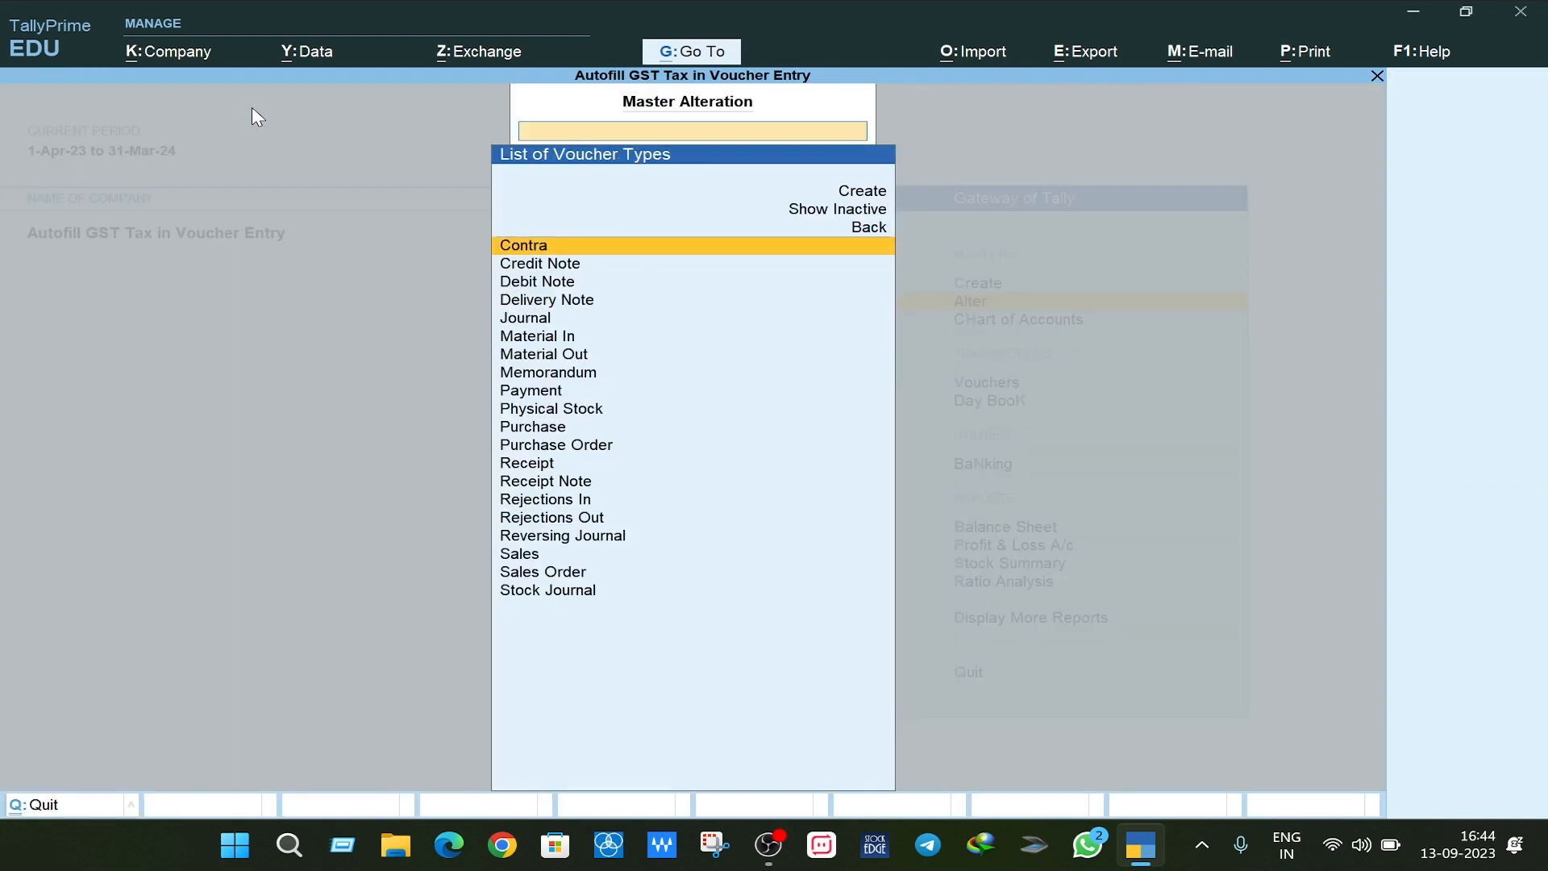
key(Down)
key(Down)
text(Pu)
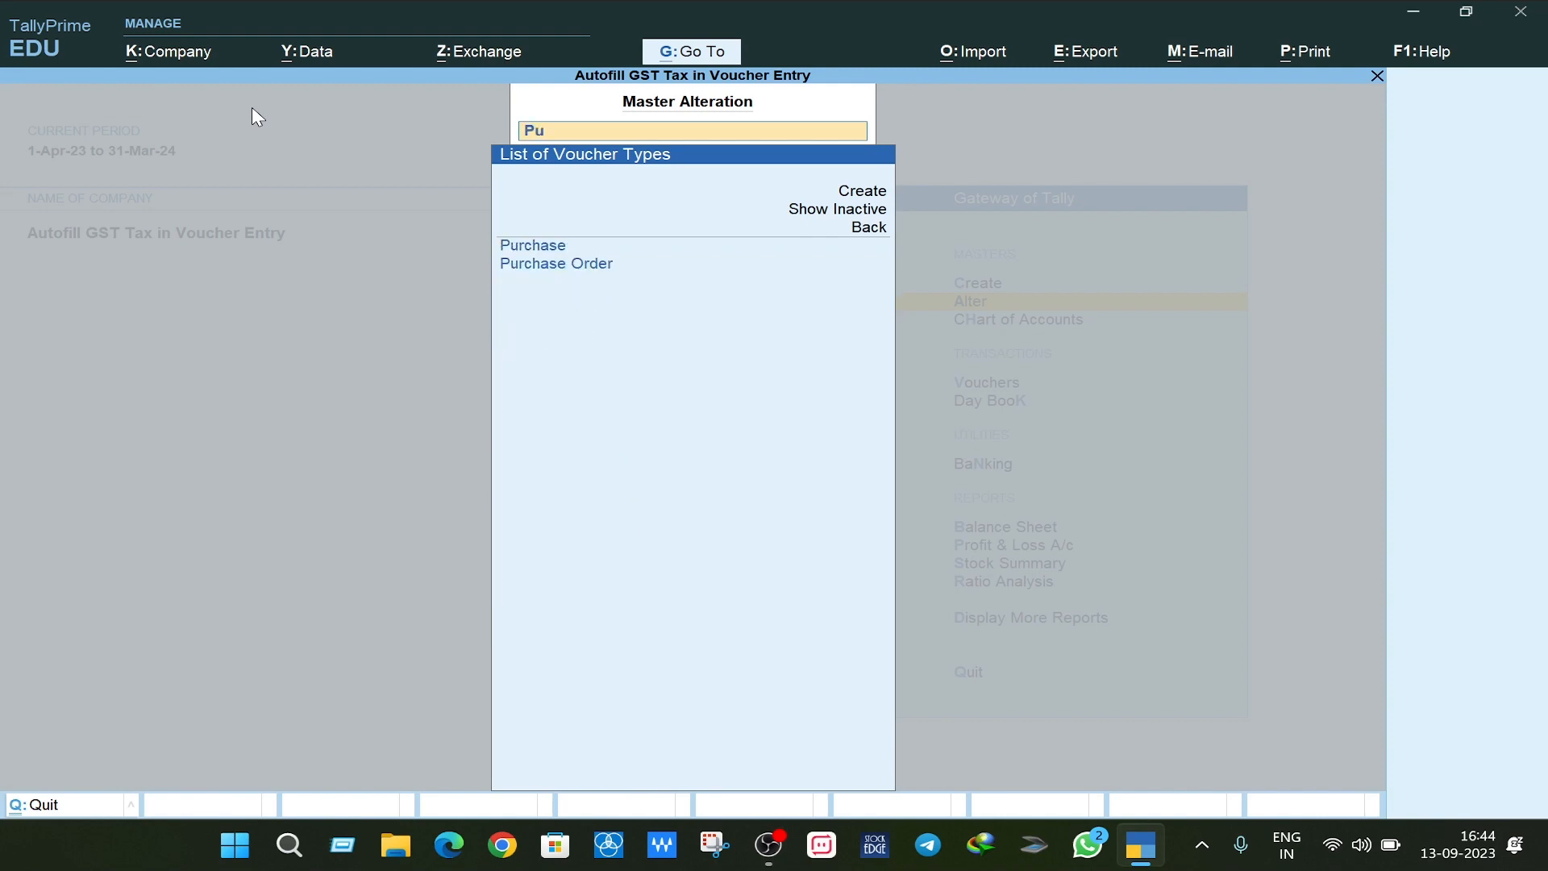
key(Return)
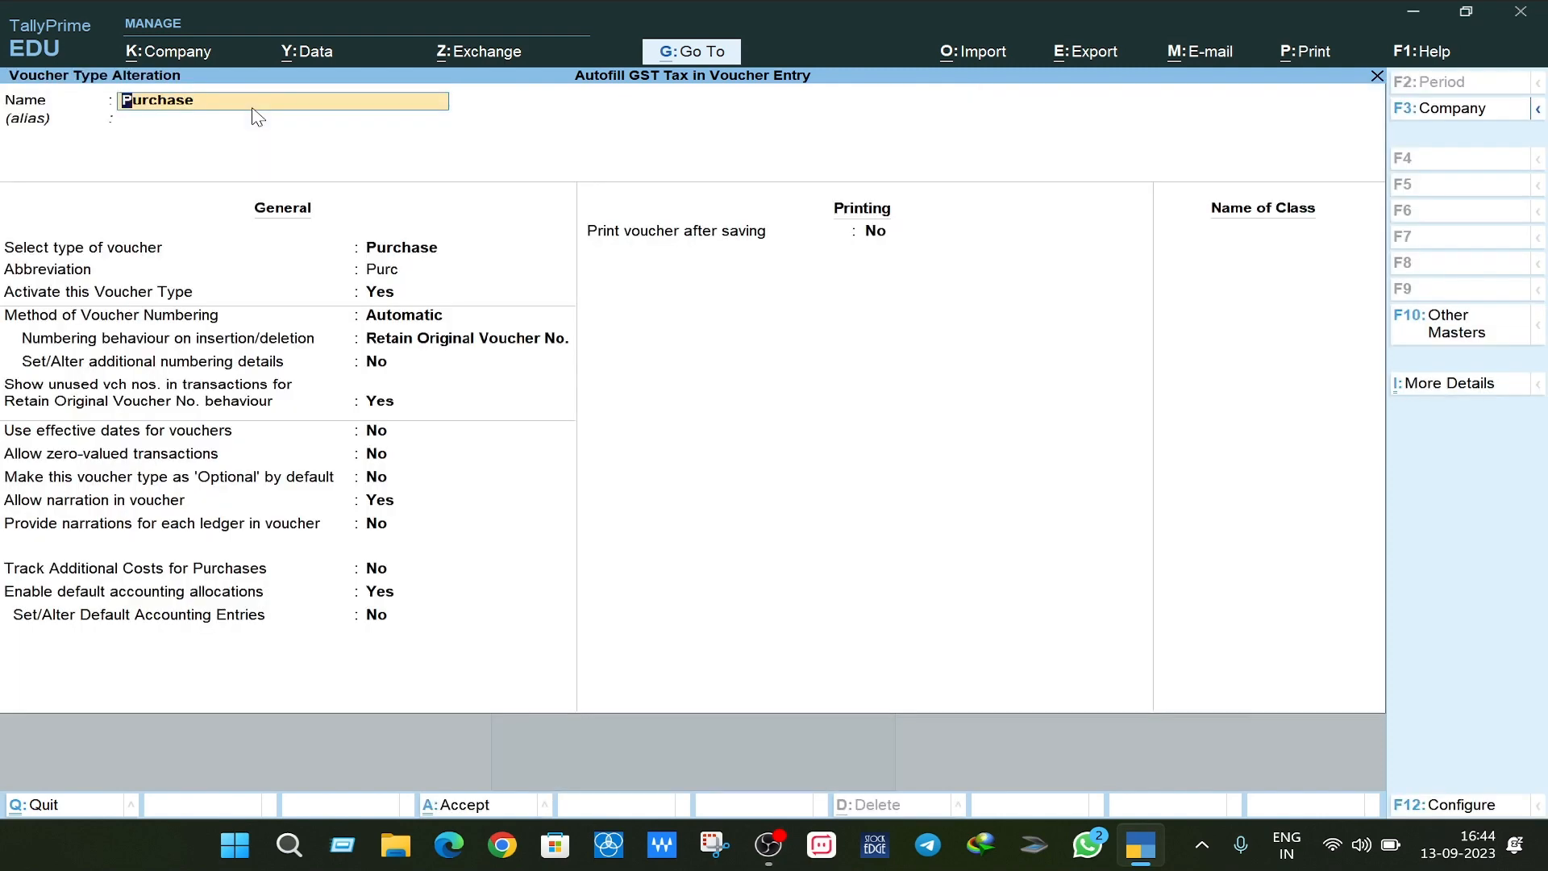
- Set Print voucher after saving to Yes for the Purchase voucher type, keeping its other settings, and save it
key(Return)
key(Return)
key(Return)
key(Return)
key(Return)
key(Return)
key(Return)
key(Return)
key(Return)
key(Return)
key(Return)
key(Return)
key(Return)
key(Return)
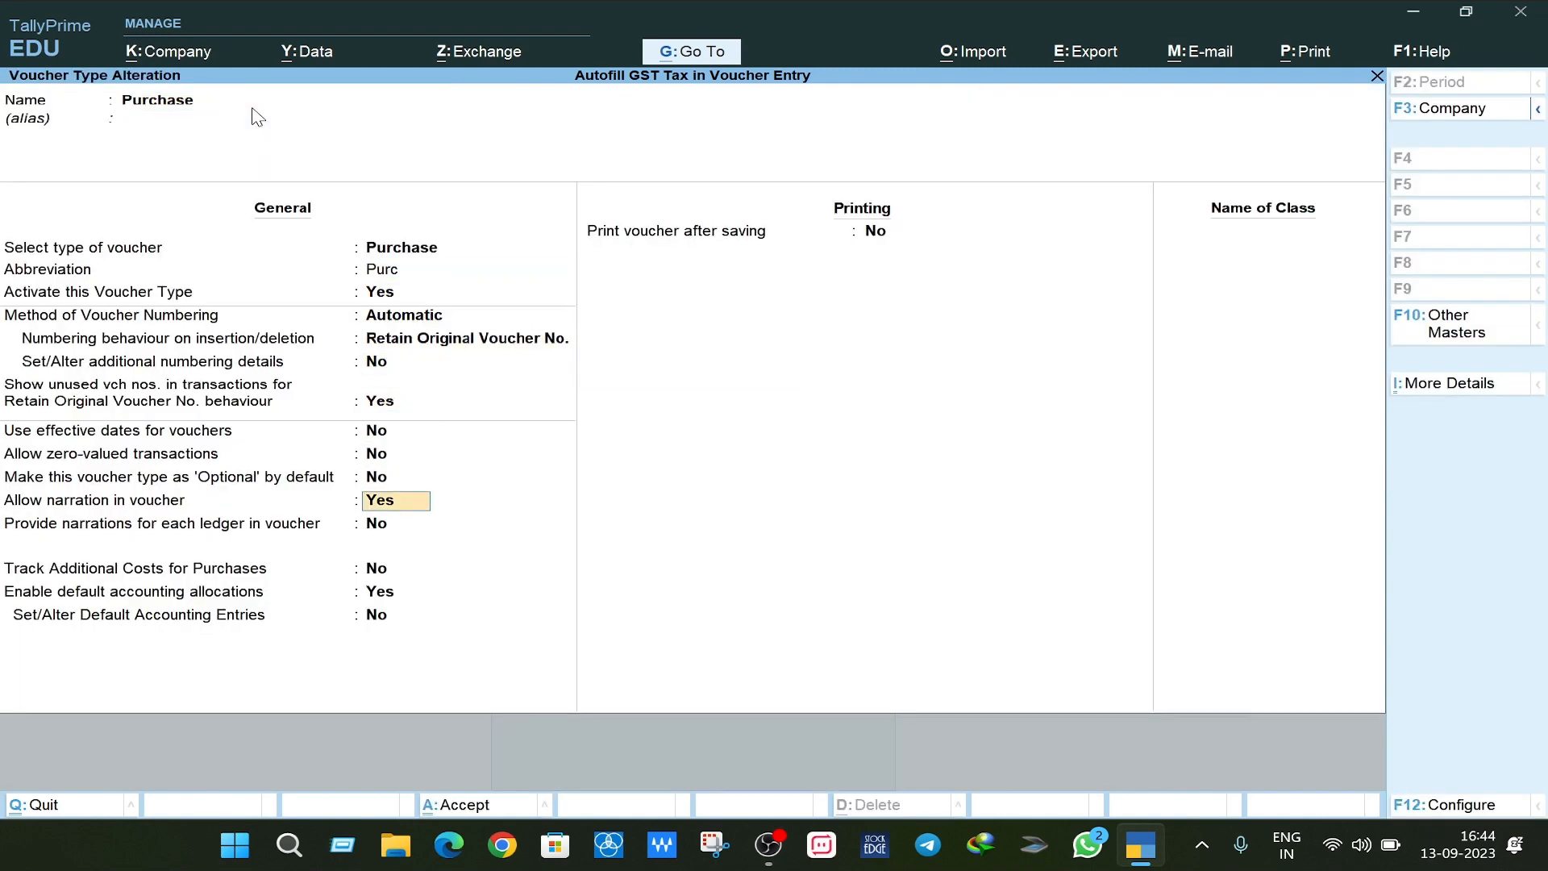
key(Return)
key(Return)
text(y)
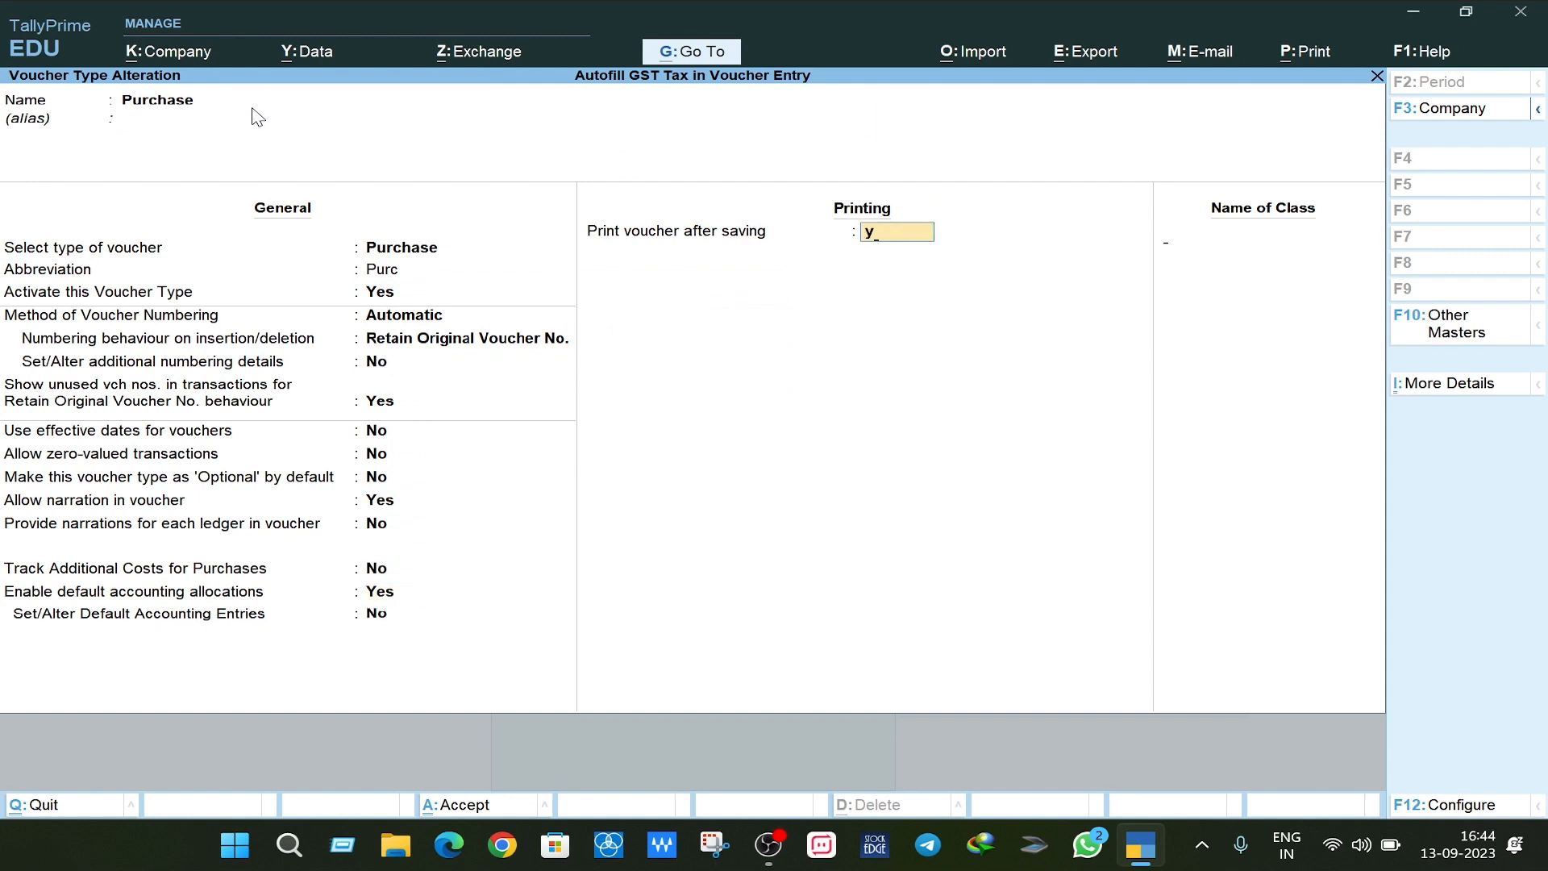
key(Return)
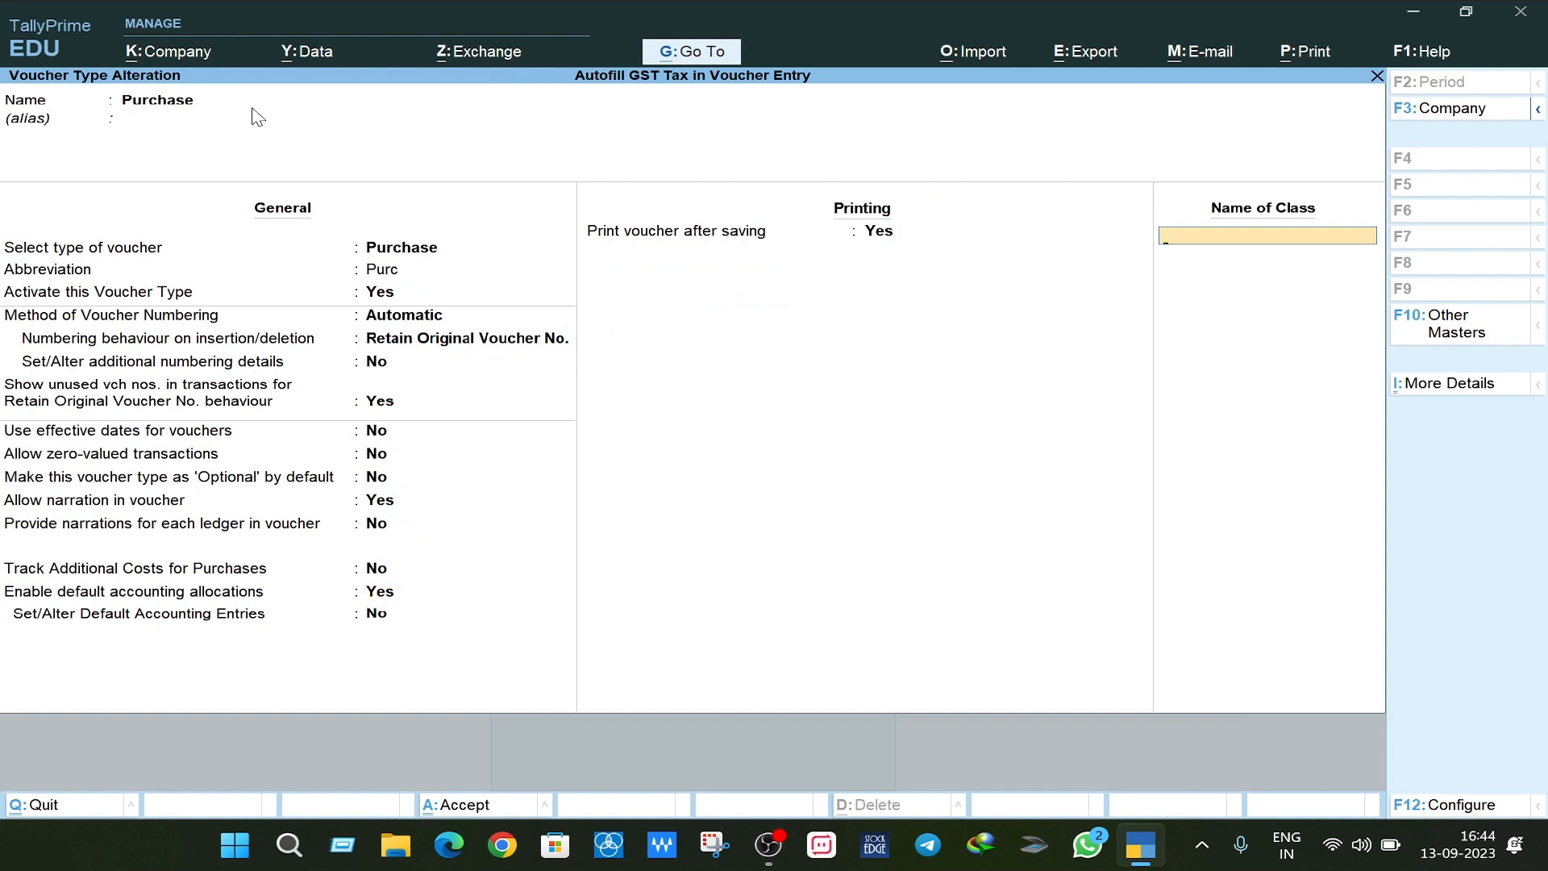
key(Return)
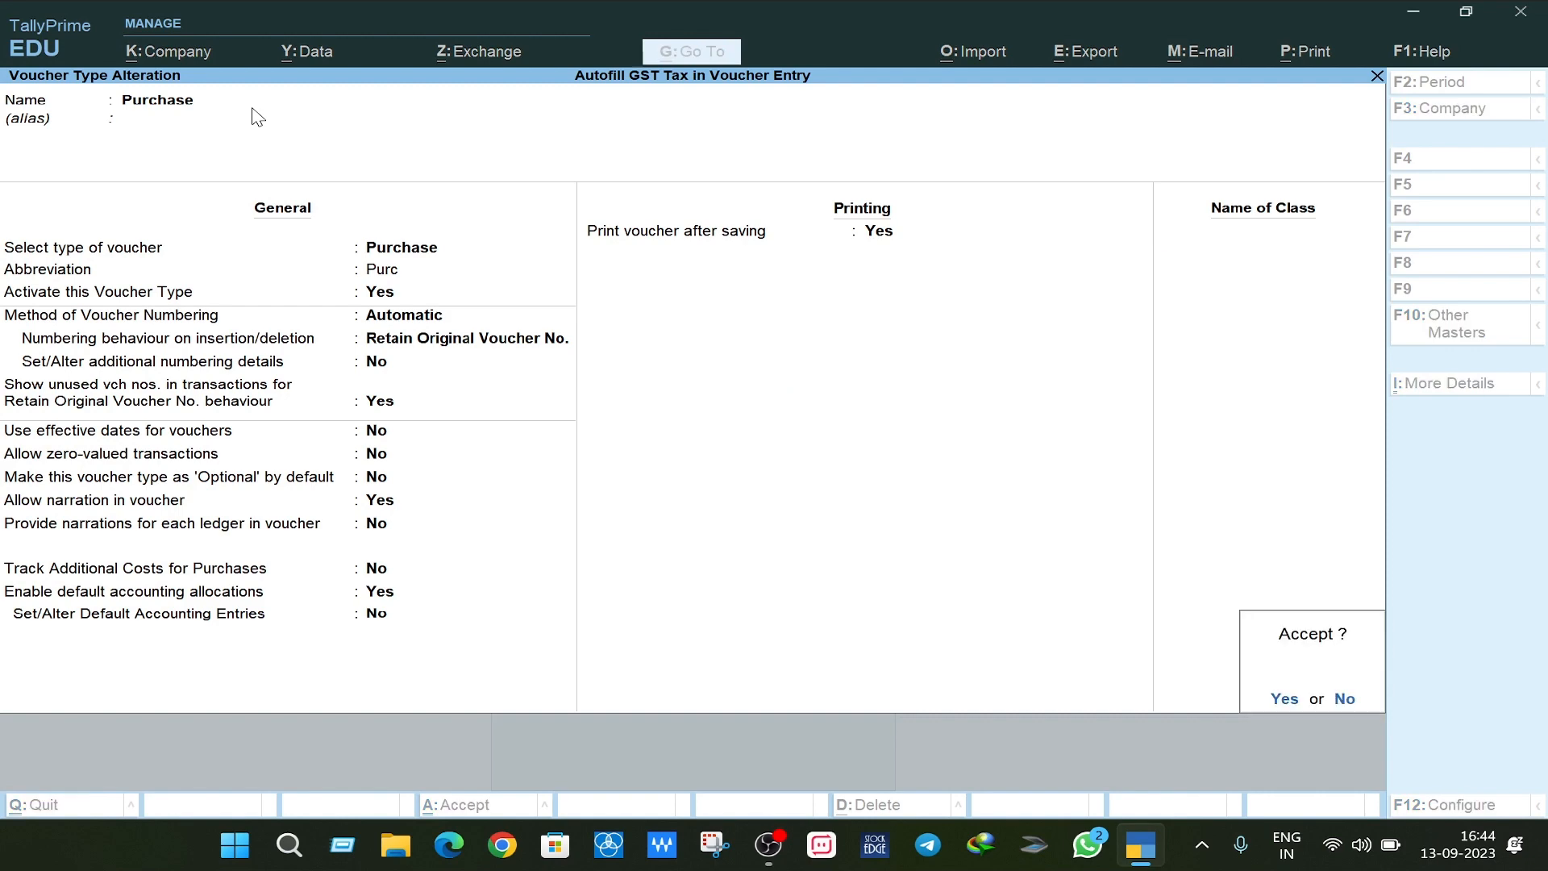
key(y)
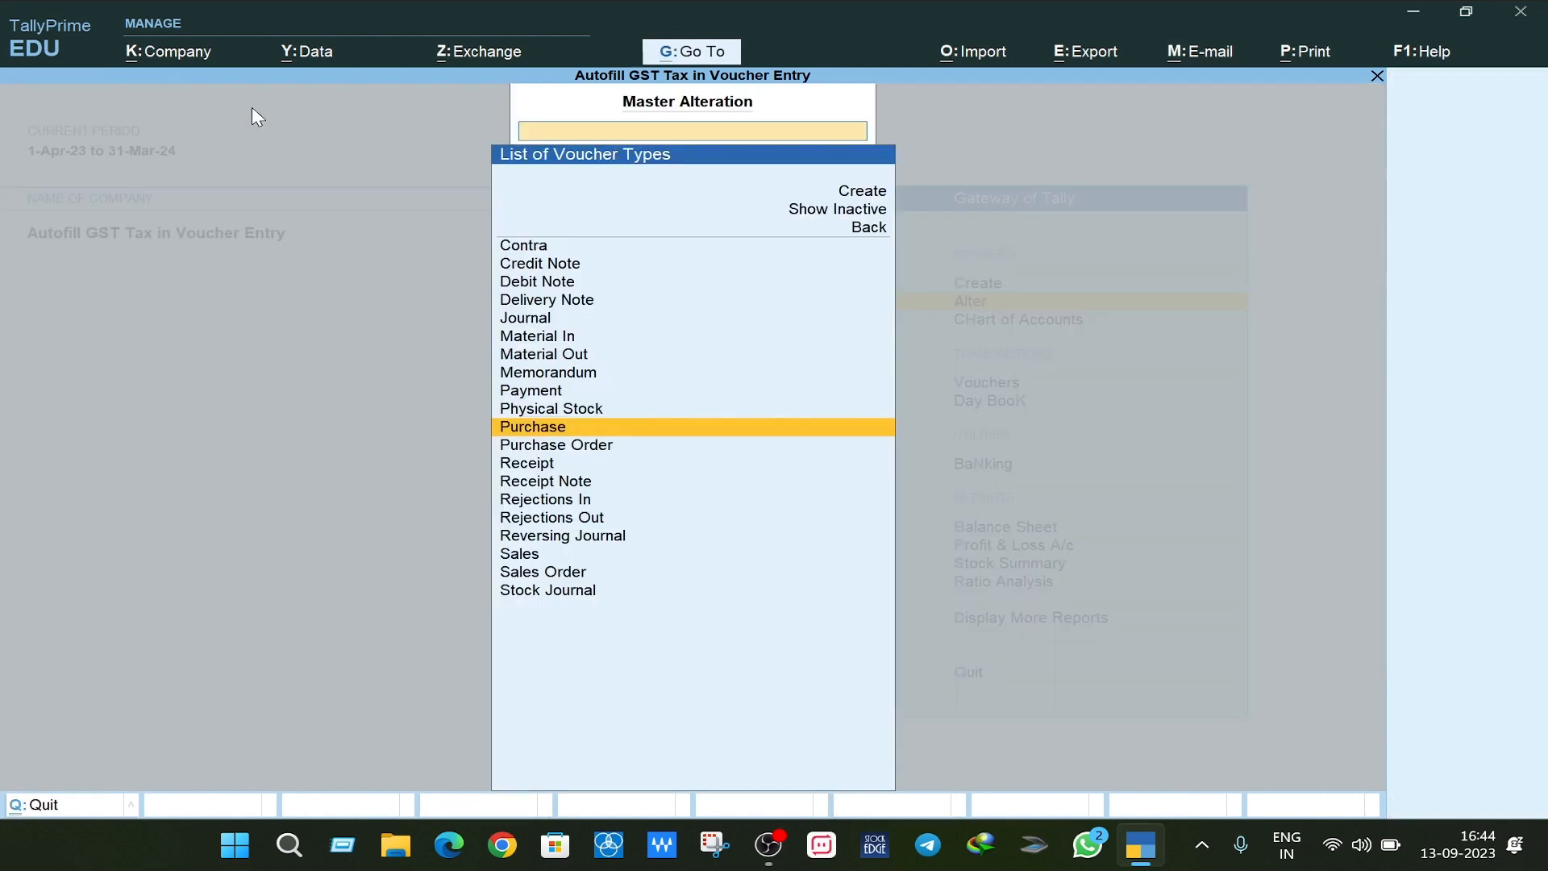
- Alter the Sales voucher type so Print voucher after saving is Yes, save it, and return to the Gateway of Tally
text(Sal)
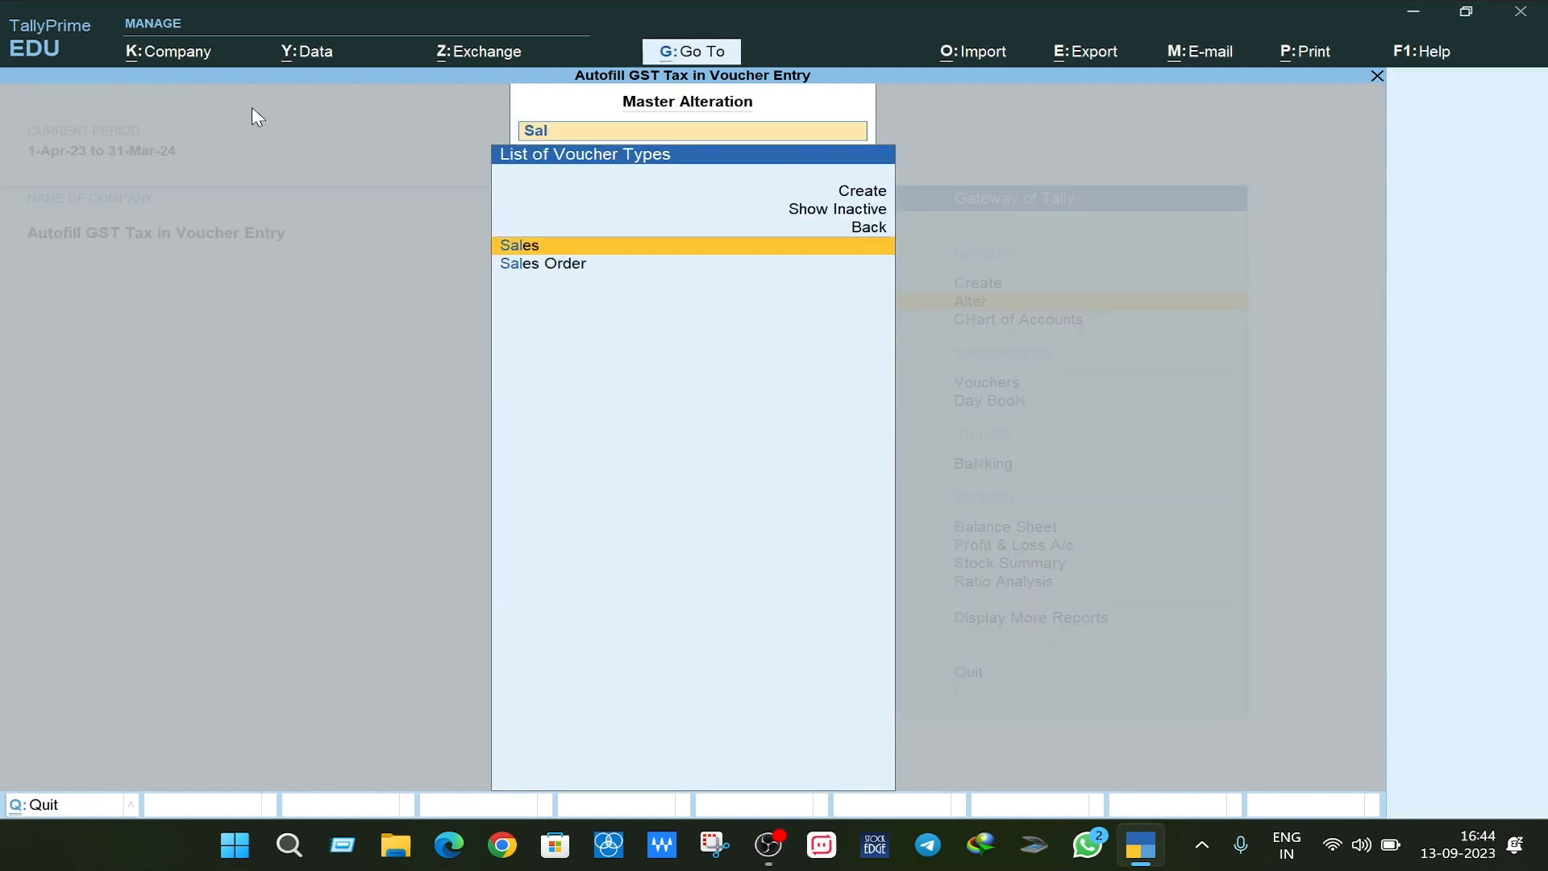
key(Return)
key(Return)
key(Return)
key(Return)
key(Return)
key(Return)
key(Return)
key(Return)
key(Return)
key(Return)
key(Return)
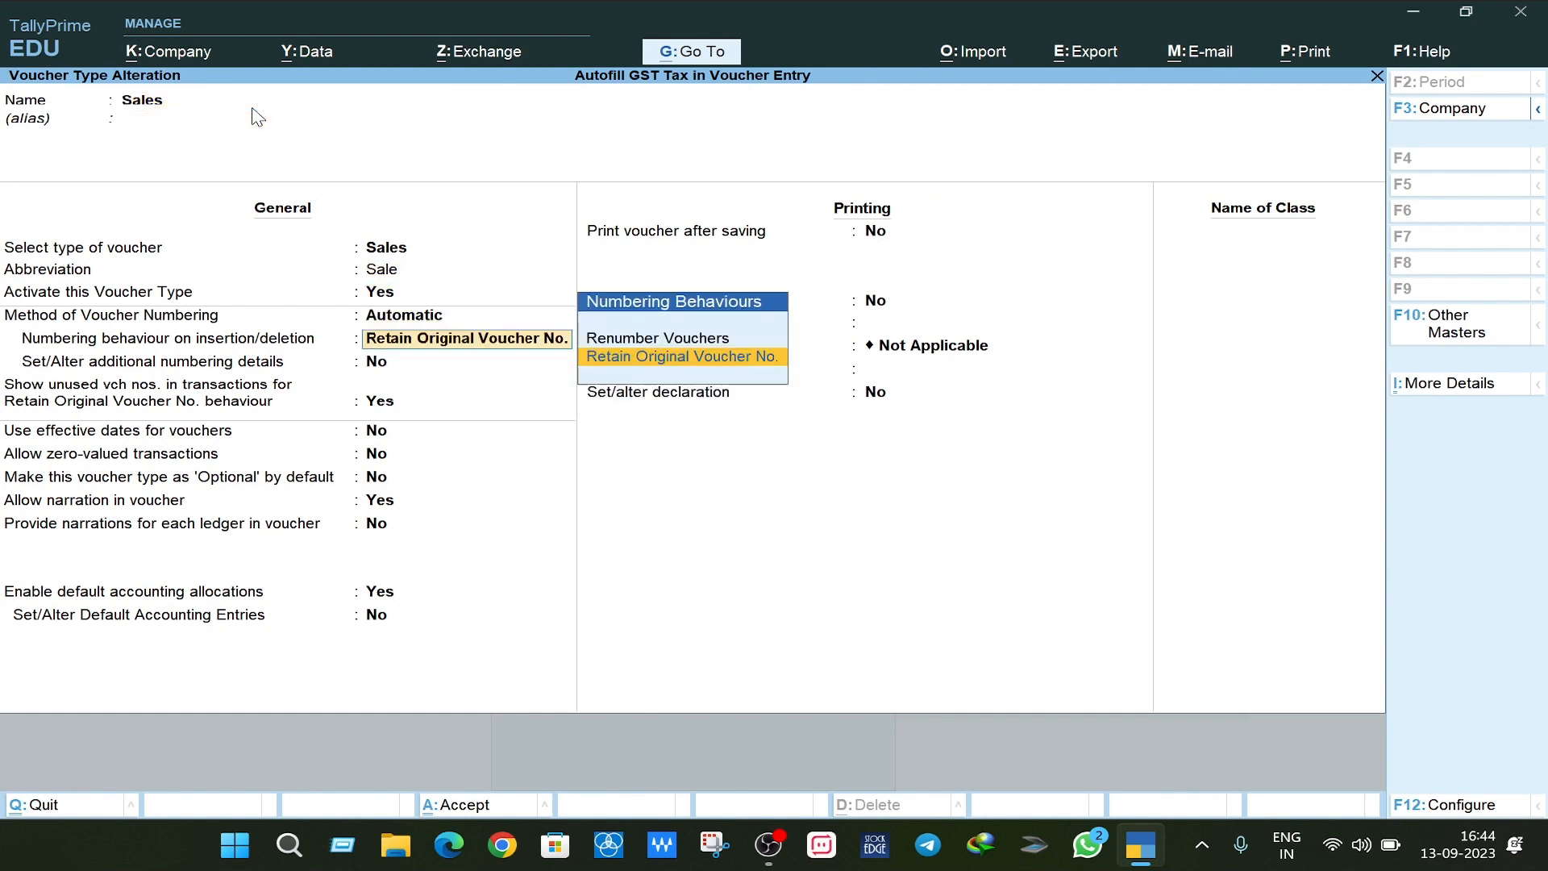
key(Return)
key(Return)
key(Return)
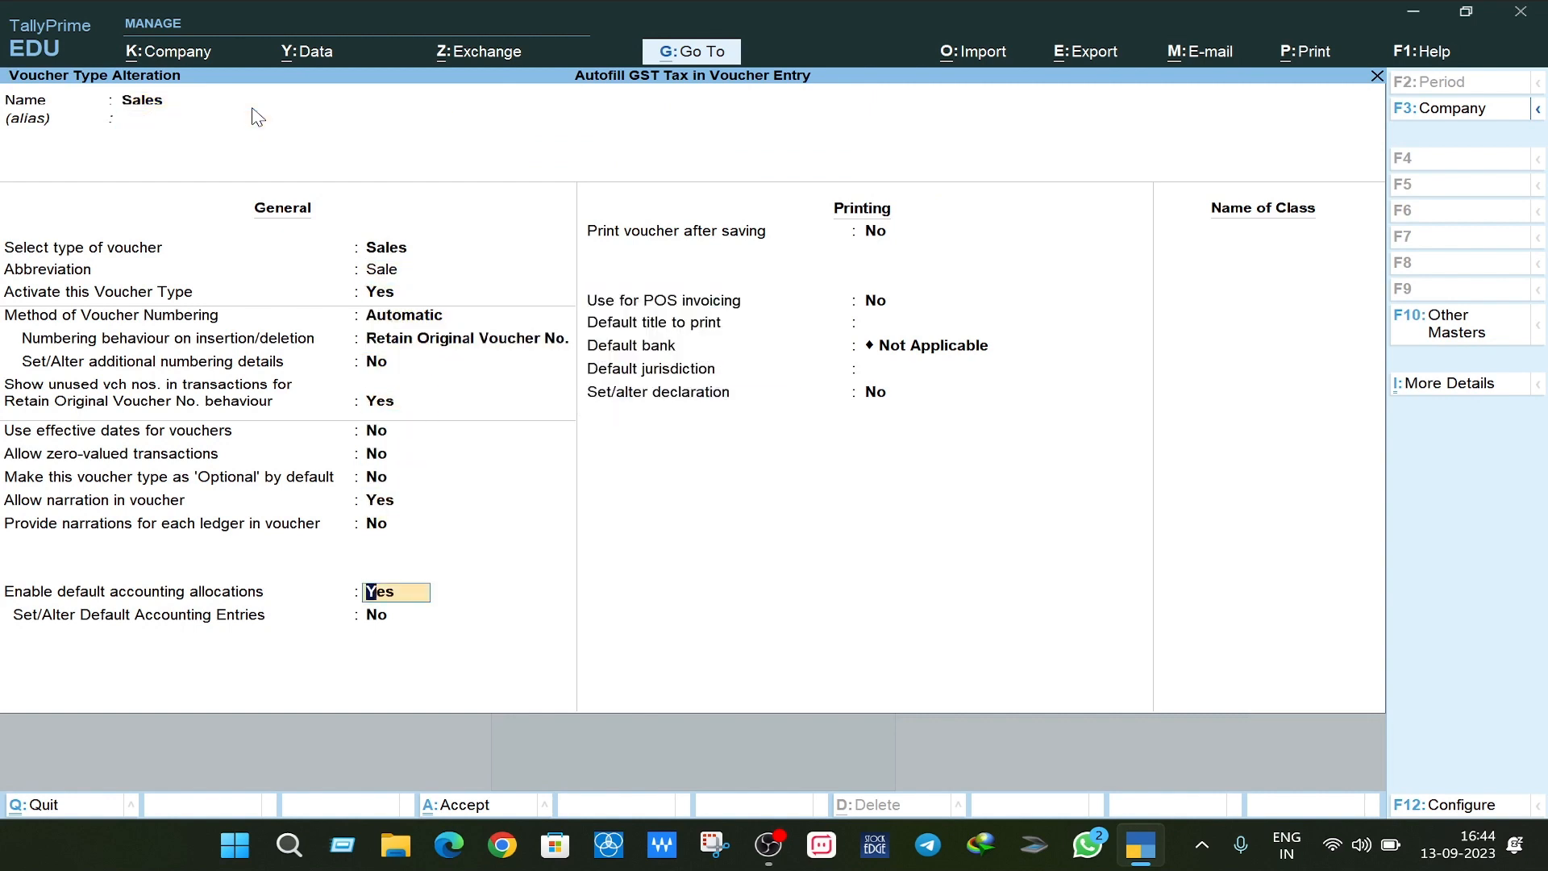
text(y)
key(Return)
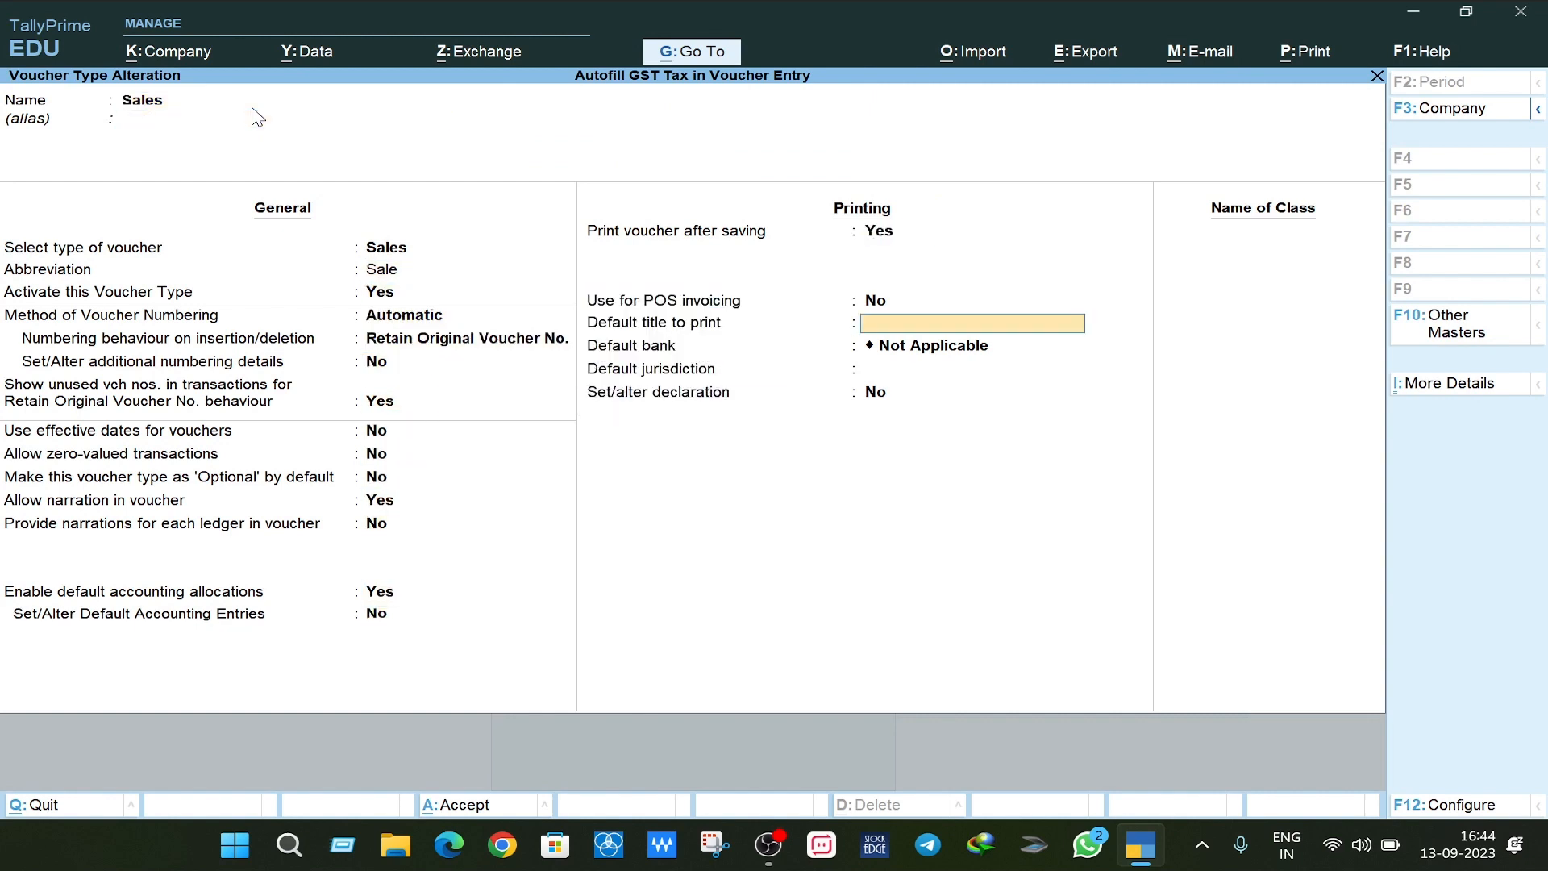
key(Return)
key(Return)
key(Return)
key(Return)
key(Return)
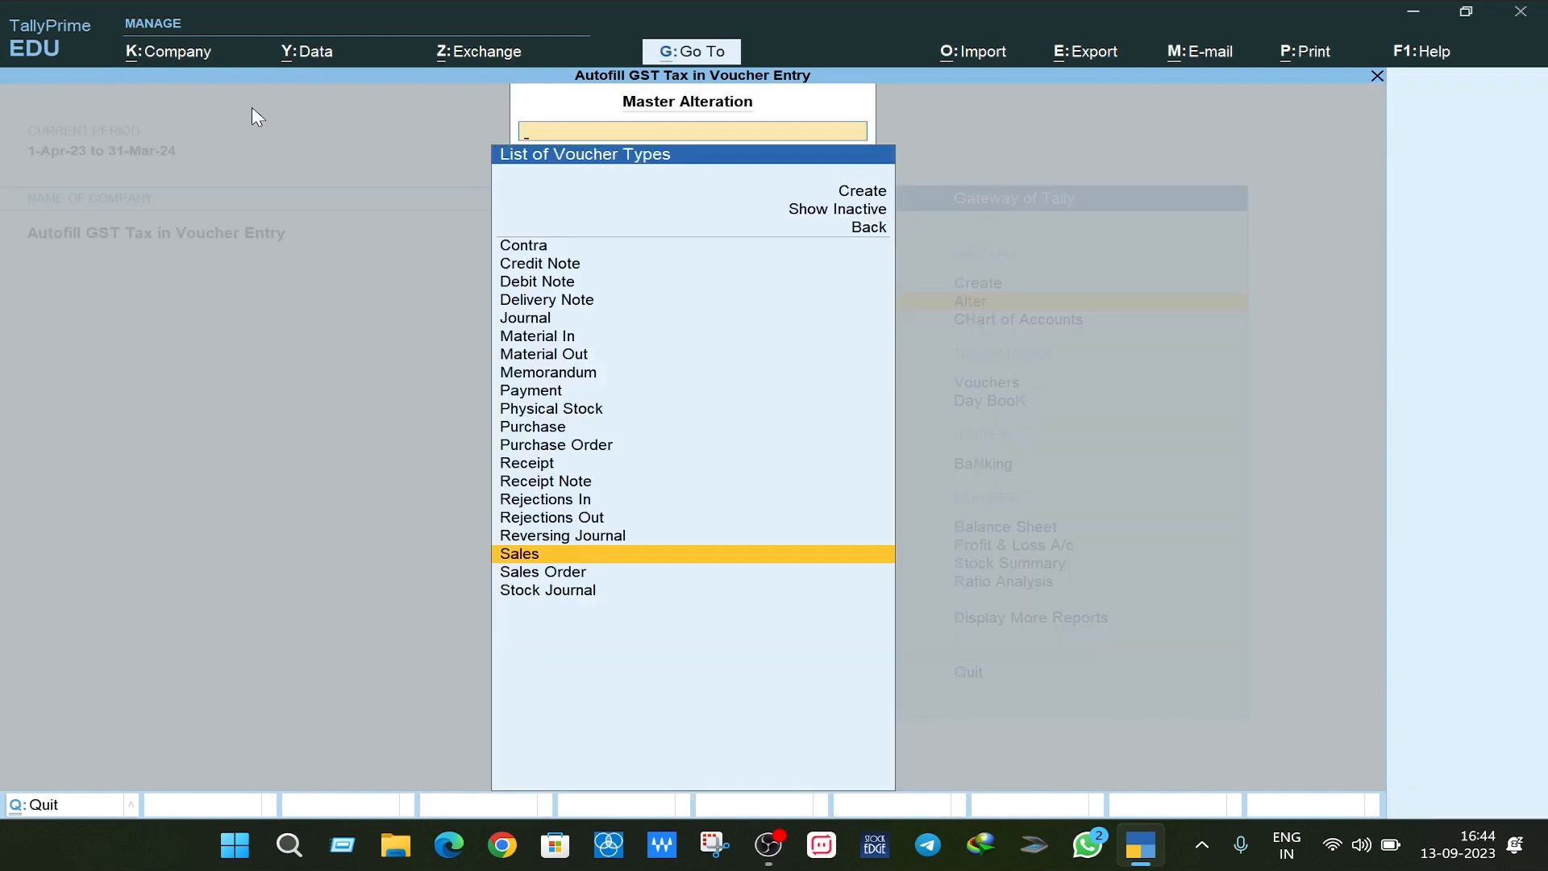
key(Escape)
key(Escape)
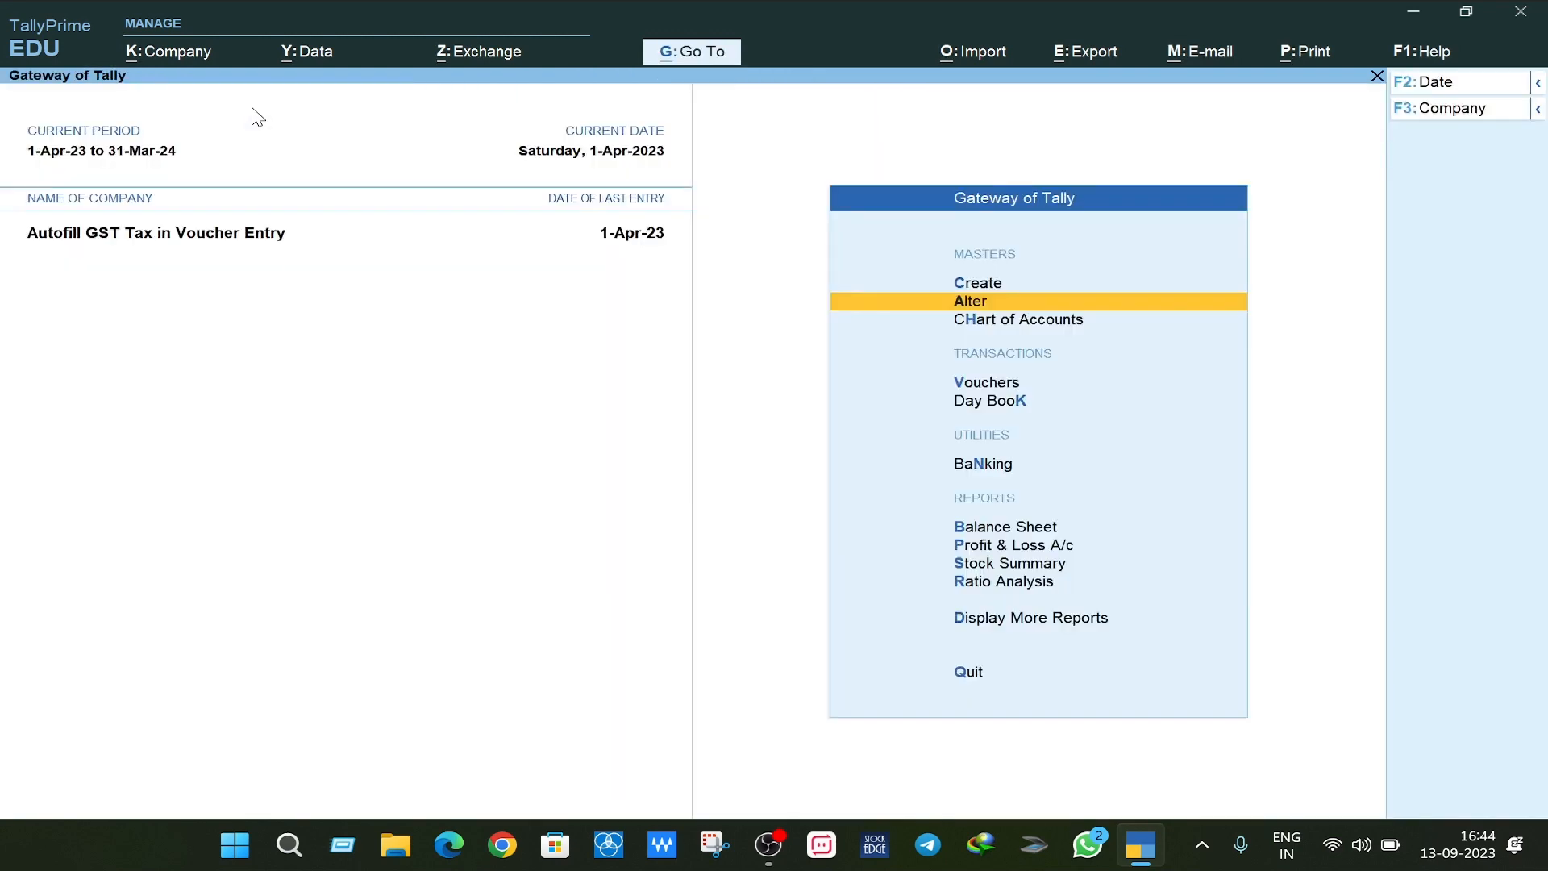
- Open the Riya Enterprise purchase voucher from the April list of the Purchase Register
key(d)
key(a)
key(u)
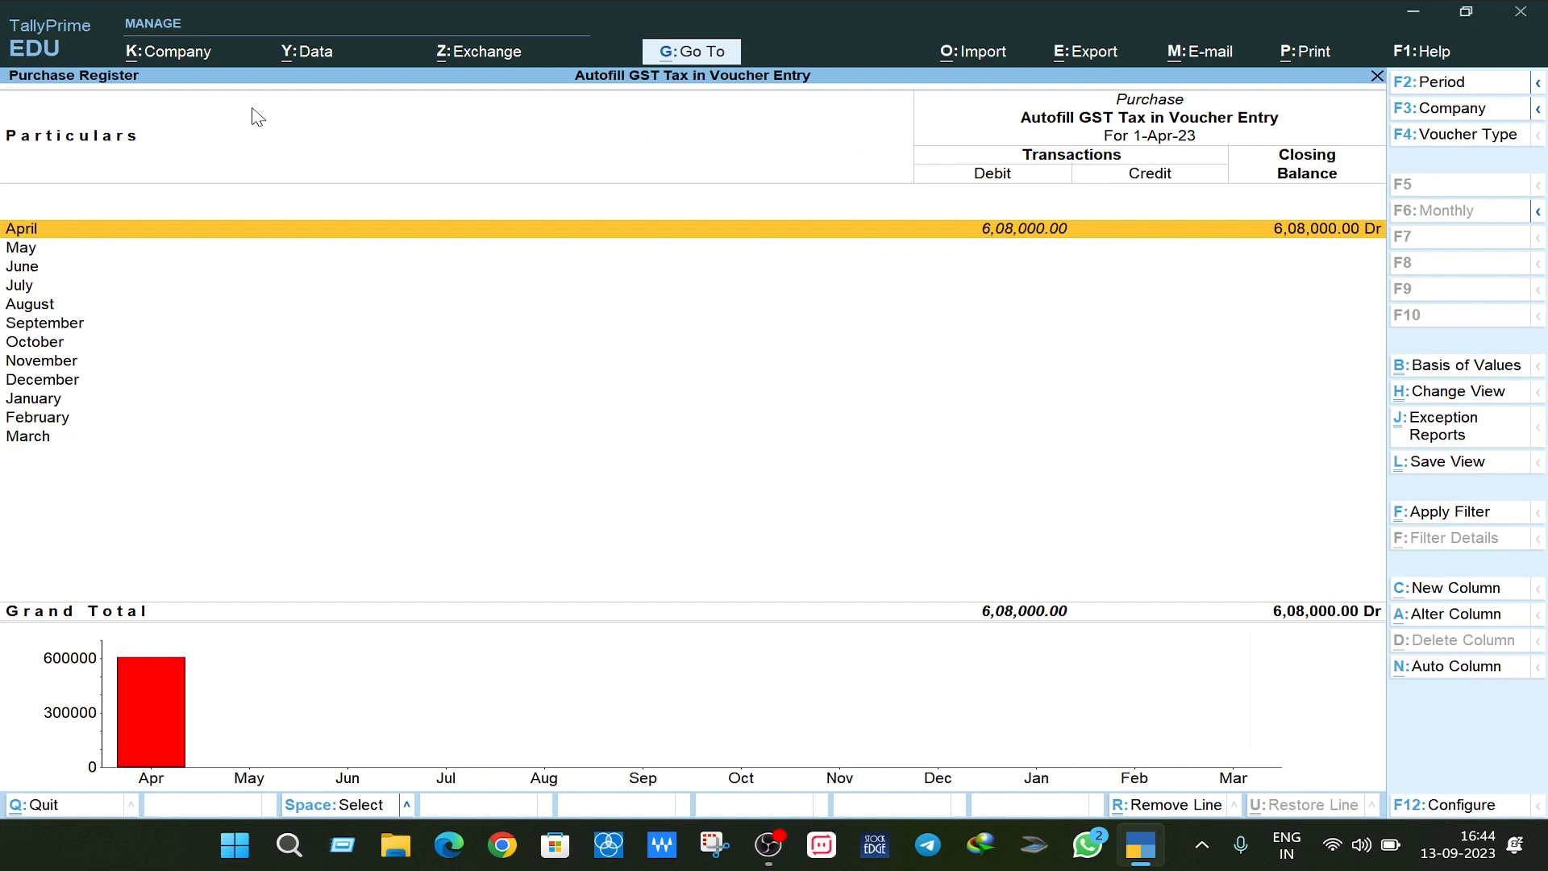
key(Return)
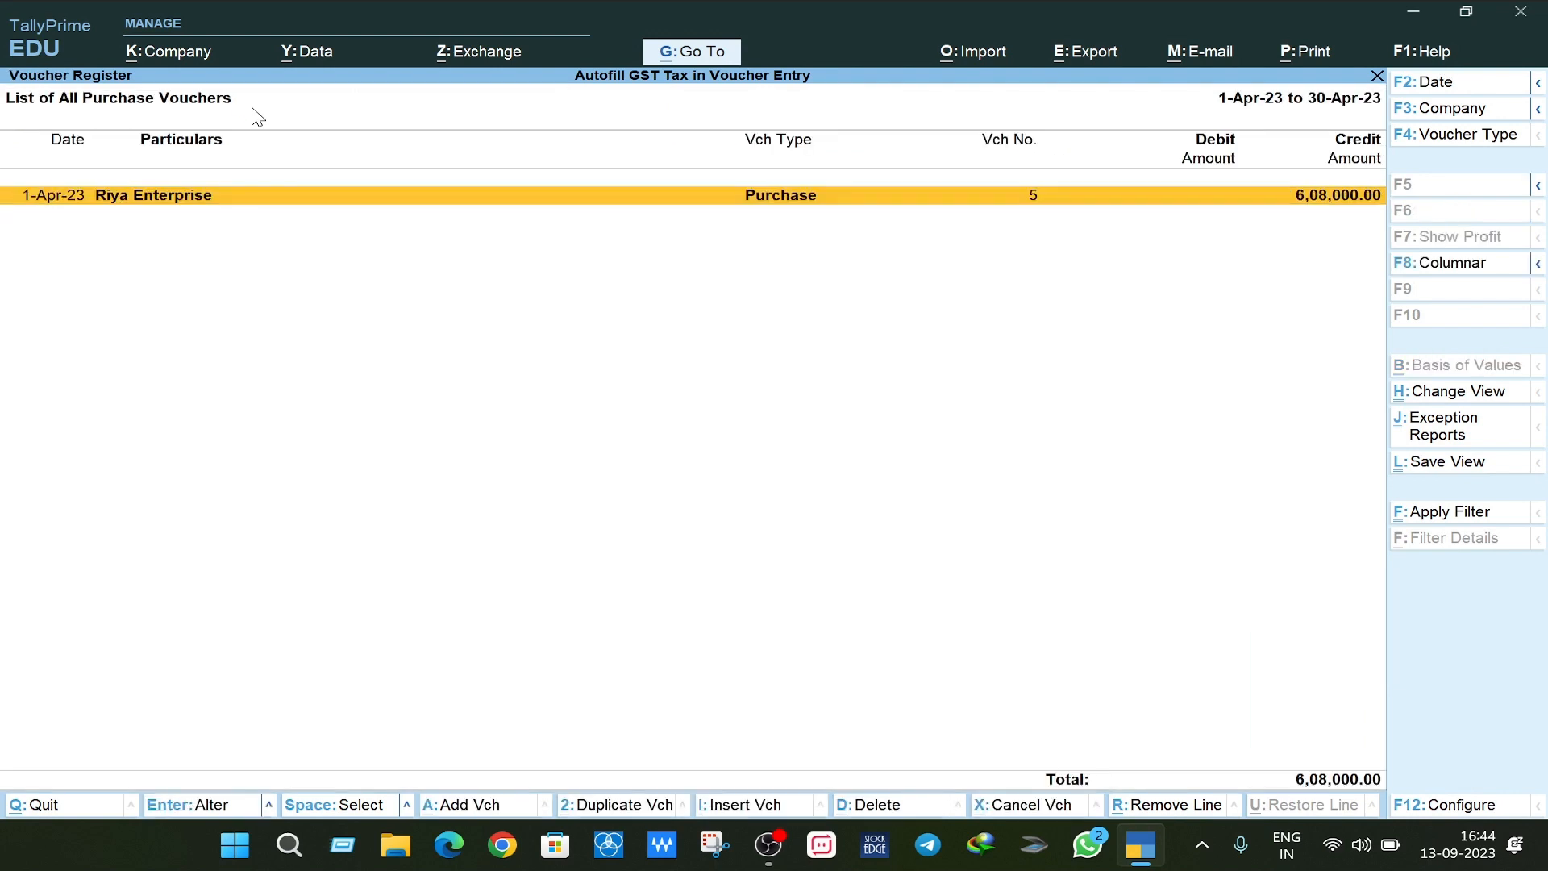
key(Return)
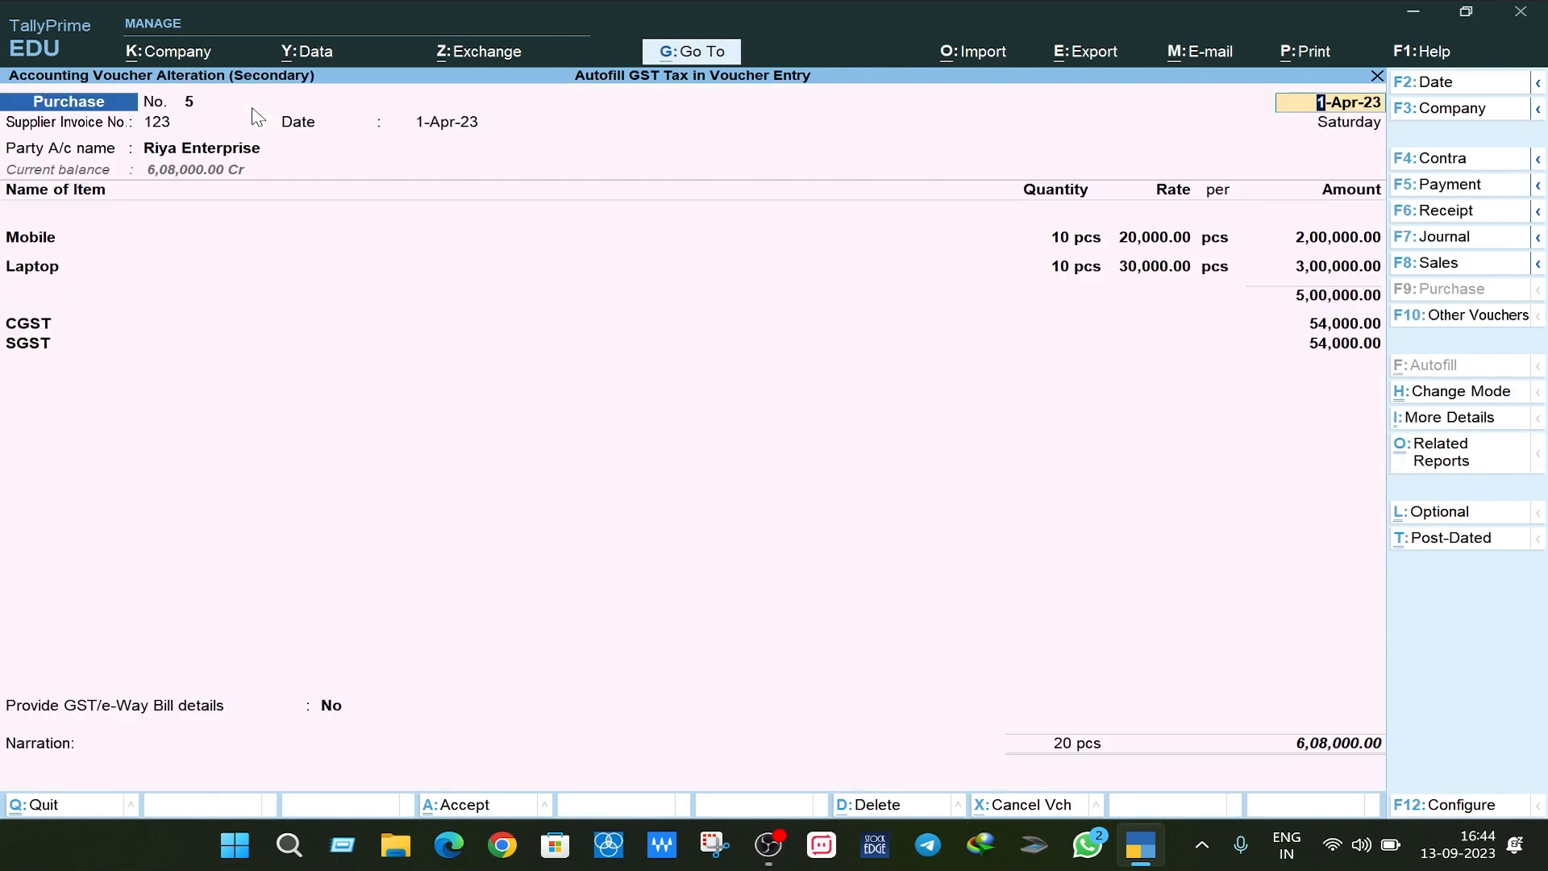
- Keep the purchase voucher's date, supplier invoice details, party account and receipt details, and proceed into the party details
key(Return)
key(Return)
key(Return)
key(Return)
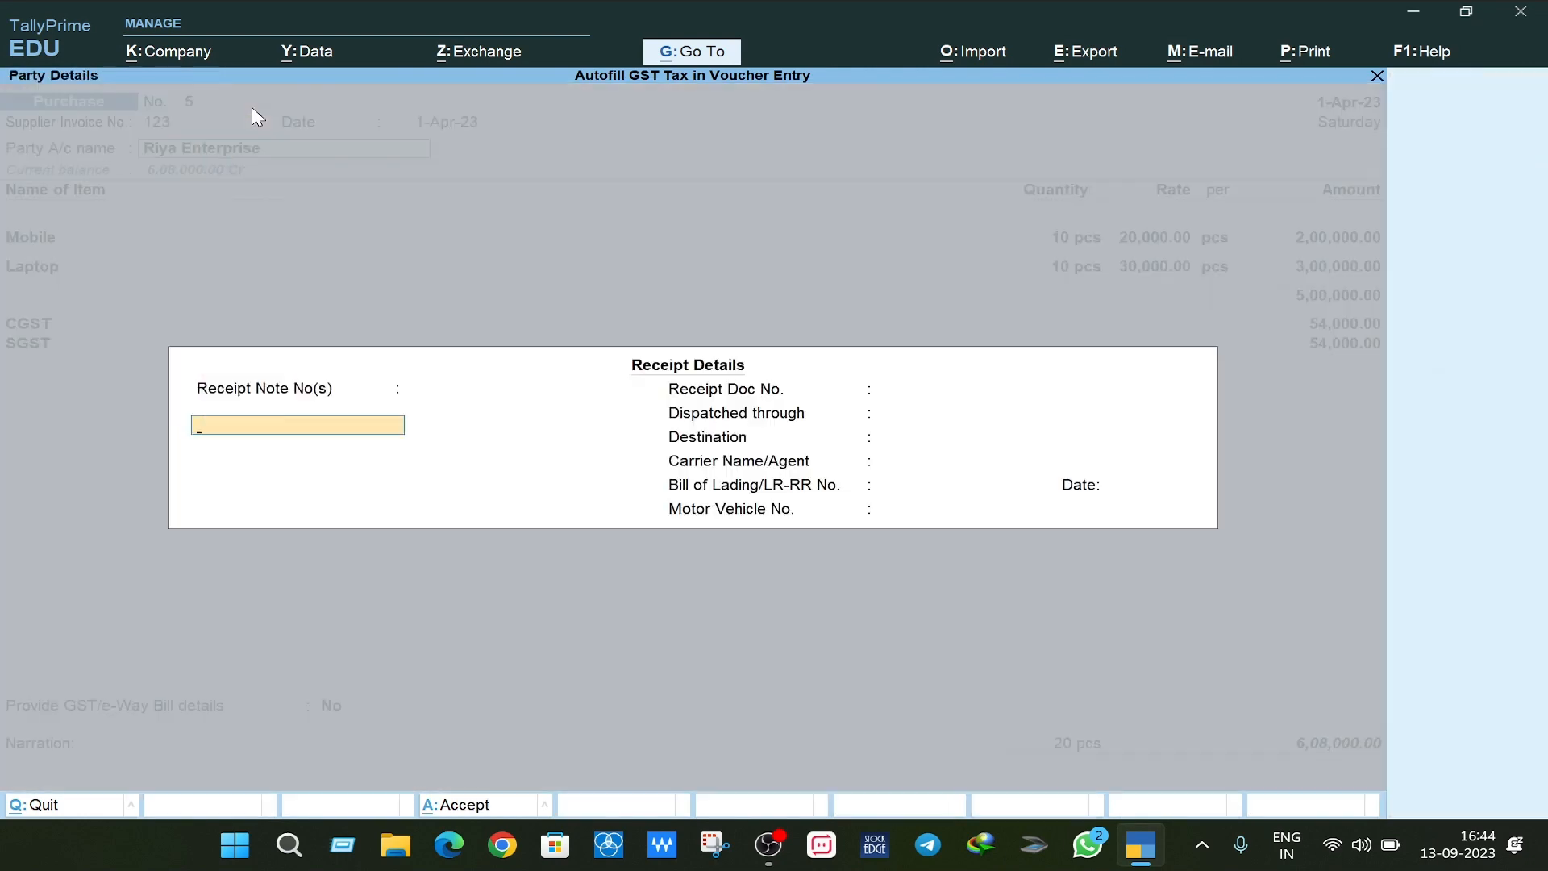
key(Return)
key(Return)
key(Return)
key(Return)
key(Return)
key(Return)
key(Return)
key(Return)
key(Return)
key(Return)
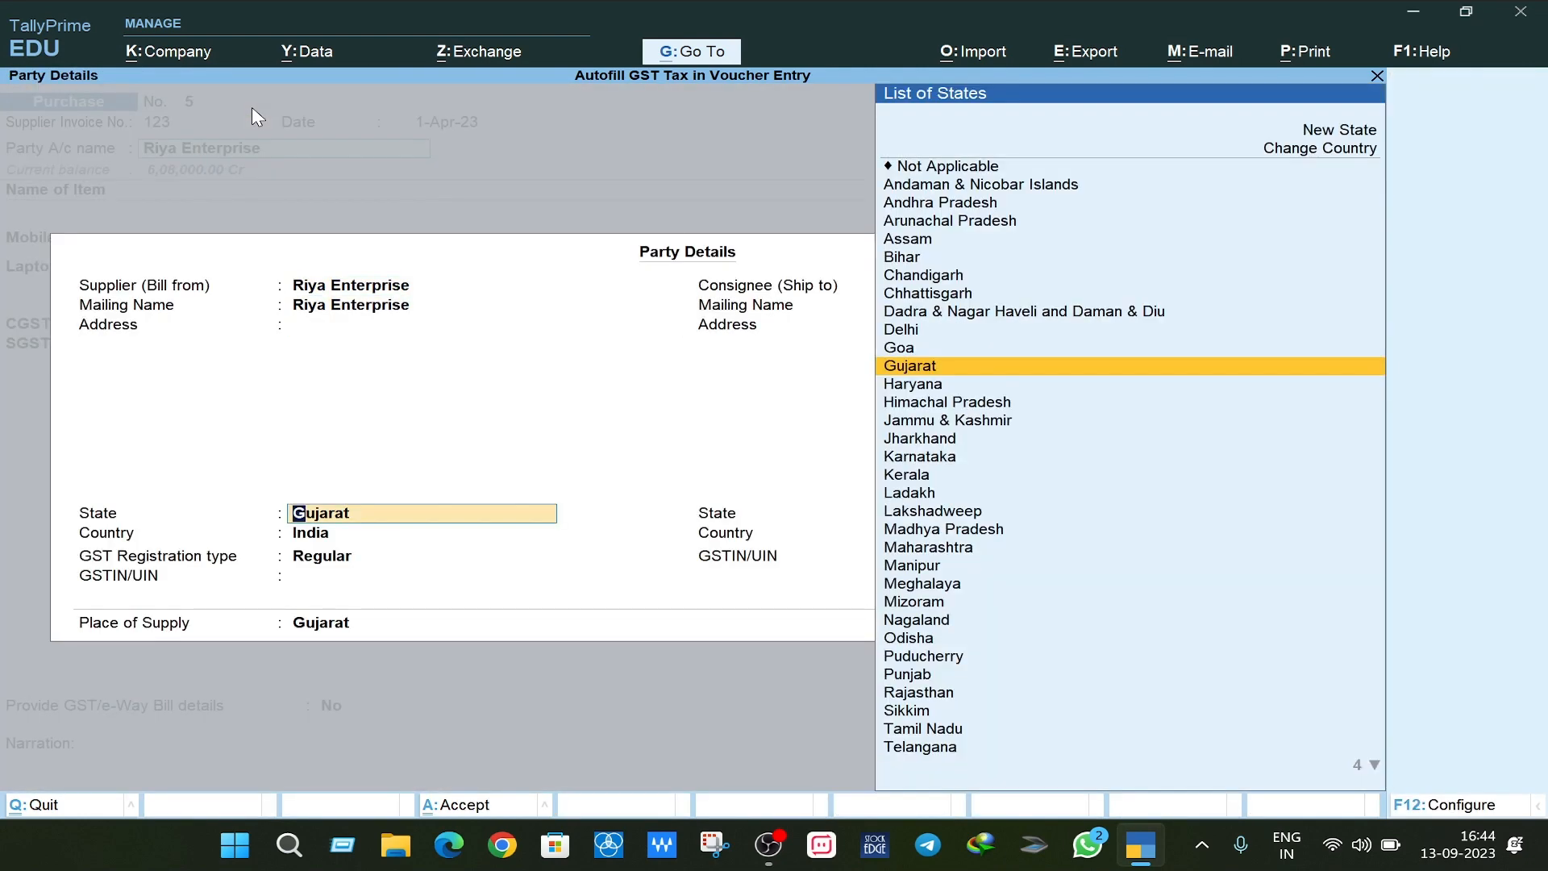
- Keep the remaining party details, item lines and tax lines, and save the purchase voucher again to bring up its print options
key(Return)
key(Return)
key(Return)
key(Return)
key(Return)
key(Return)
key(Return)
key(Return)
key(Return)
key(Return)
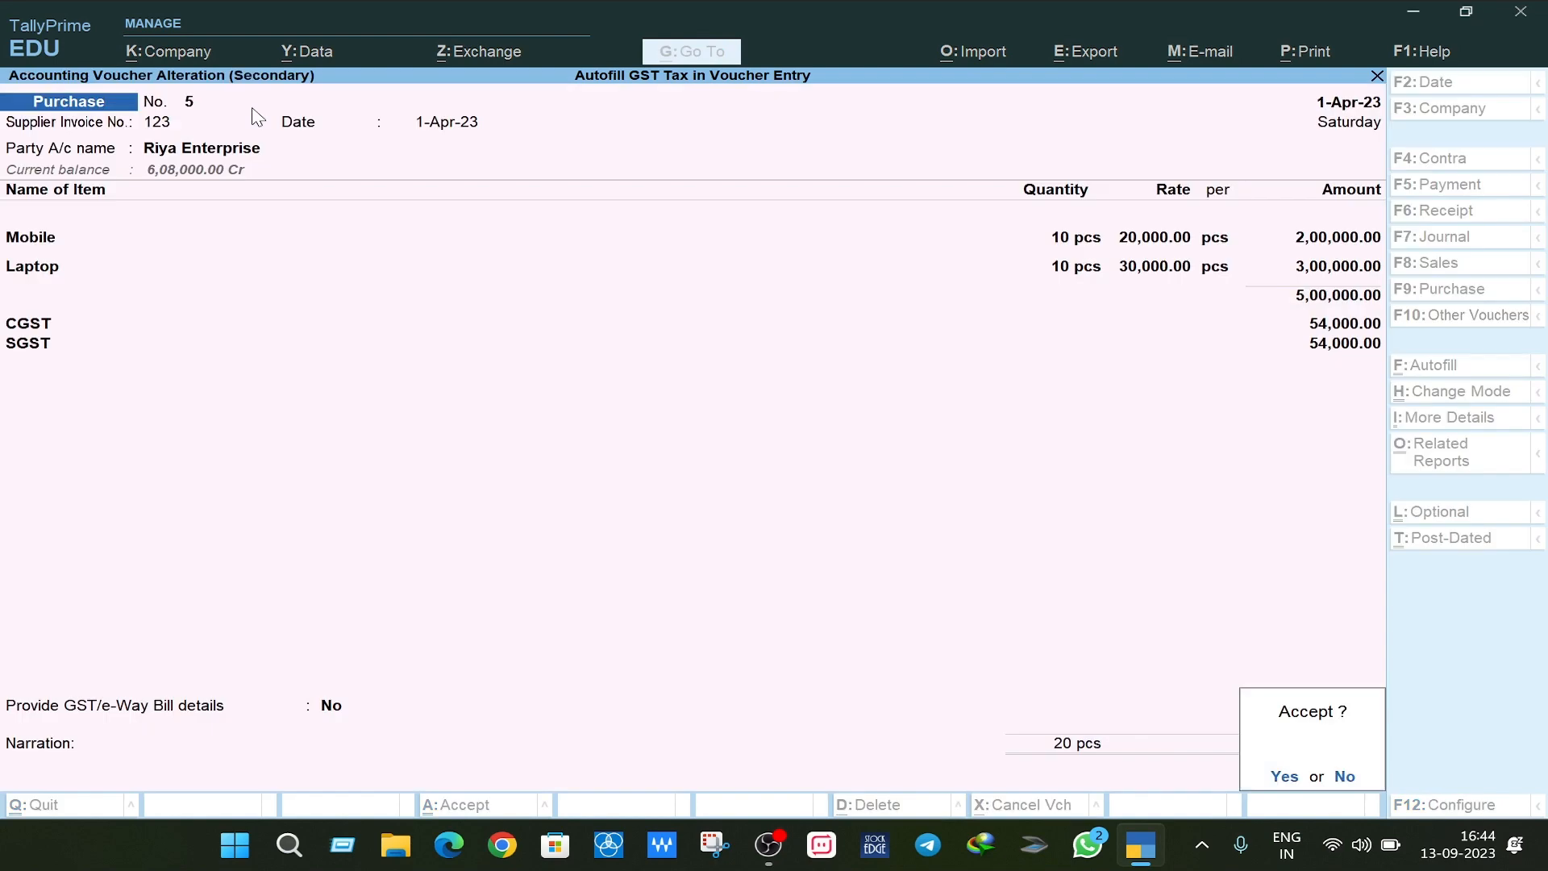
key(Return)
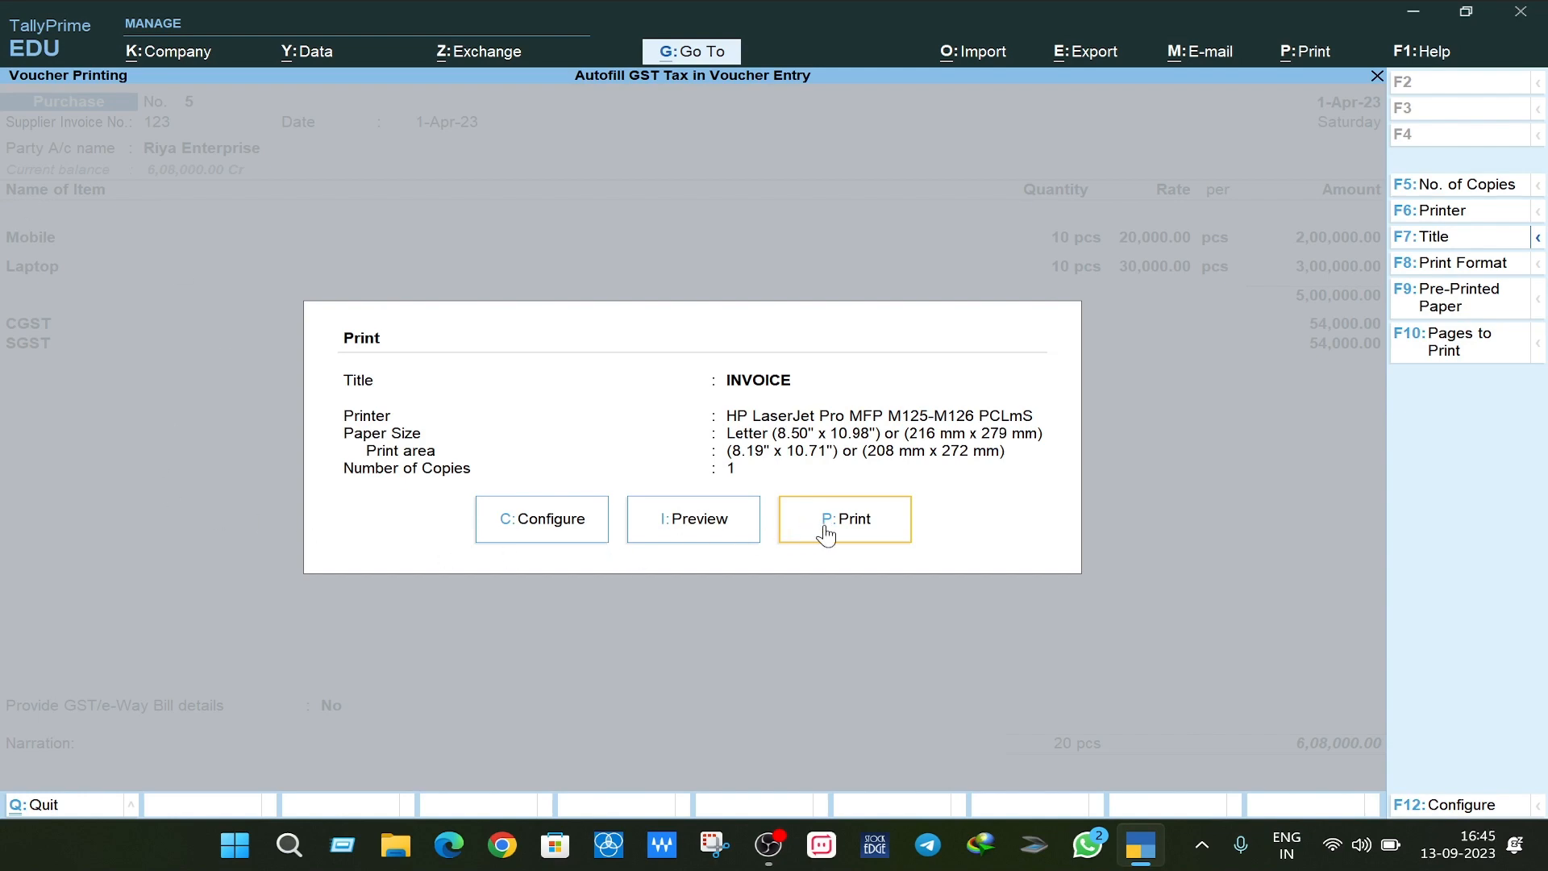
- Preview the Riya Enterprise purchase invoice, close it without printing, and return to the Gateway of Tally
click(710, 524)
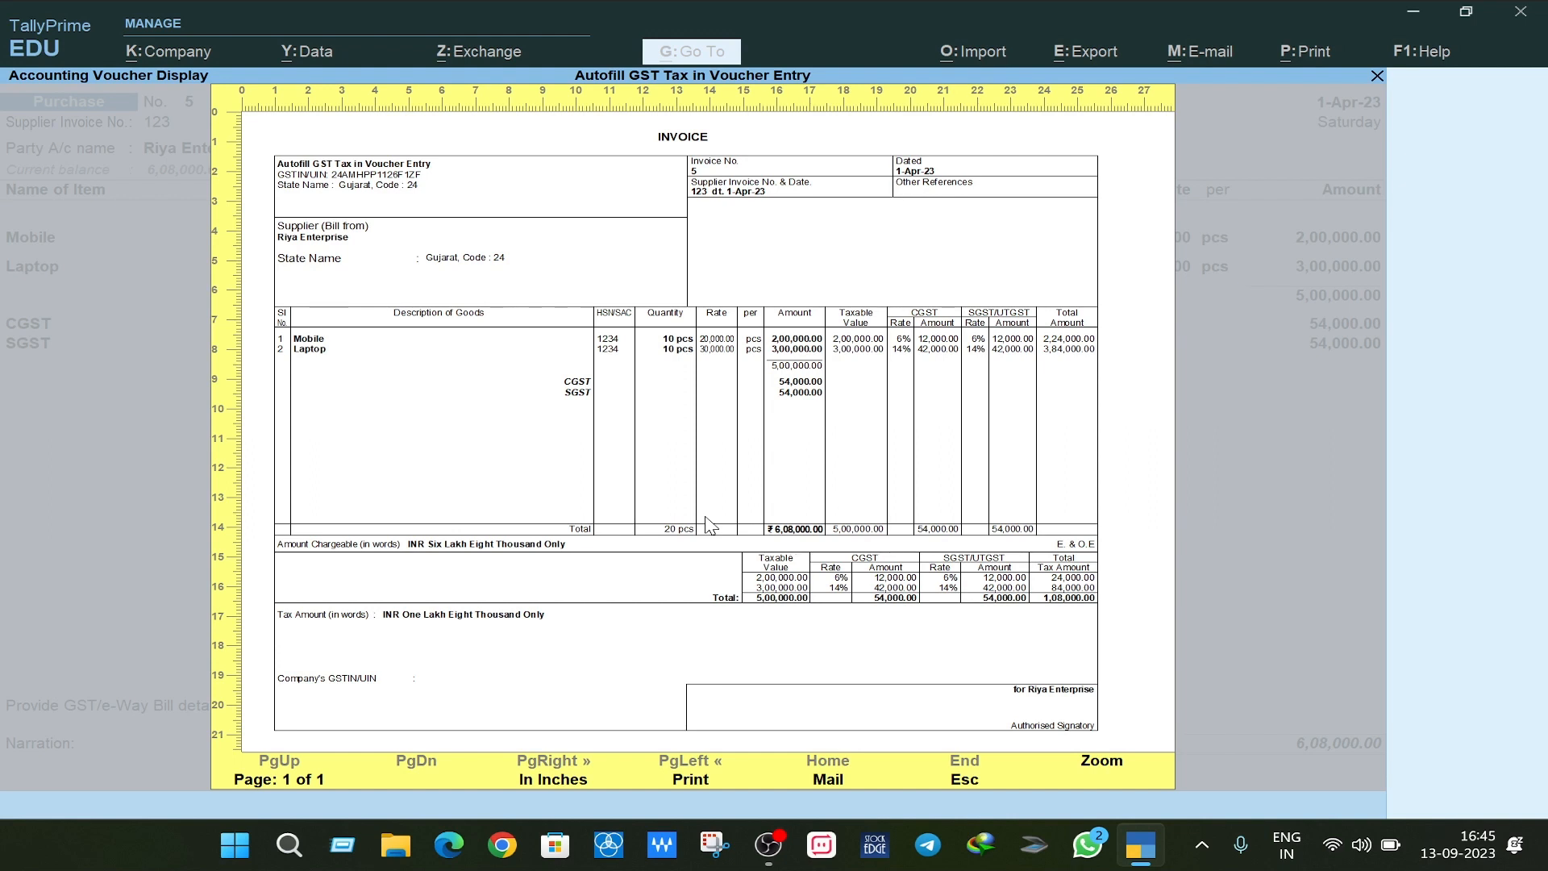
key(Escape)
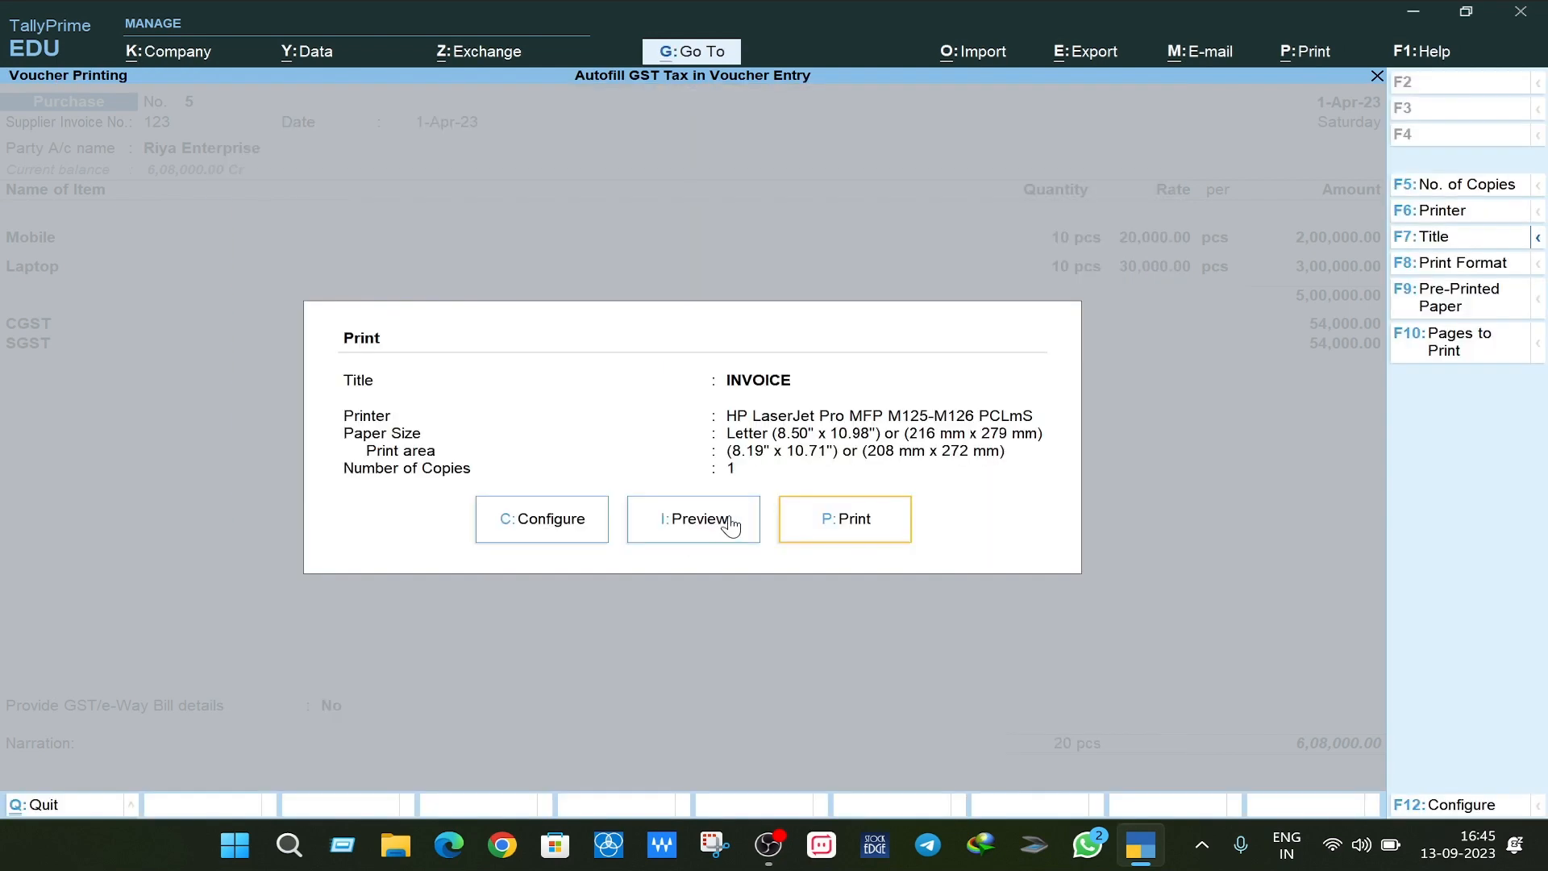
key(Escape)
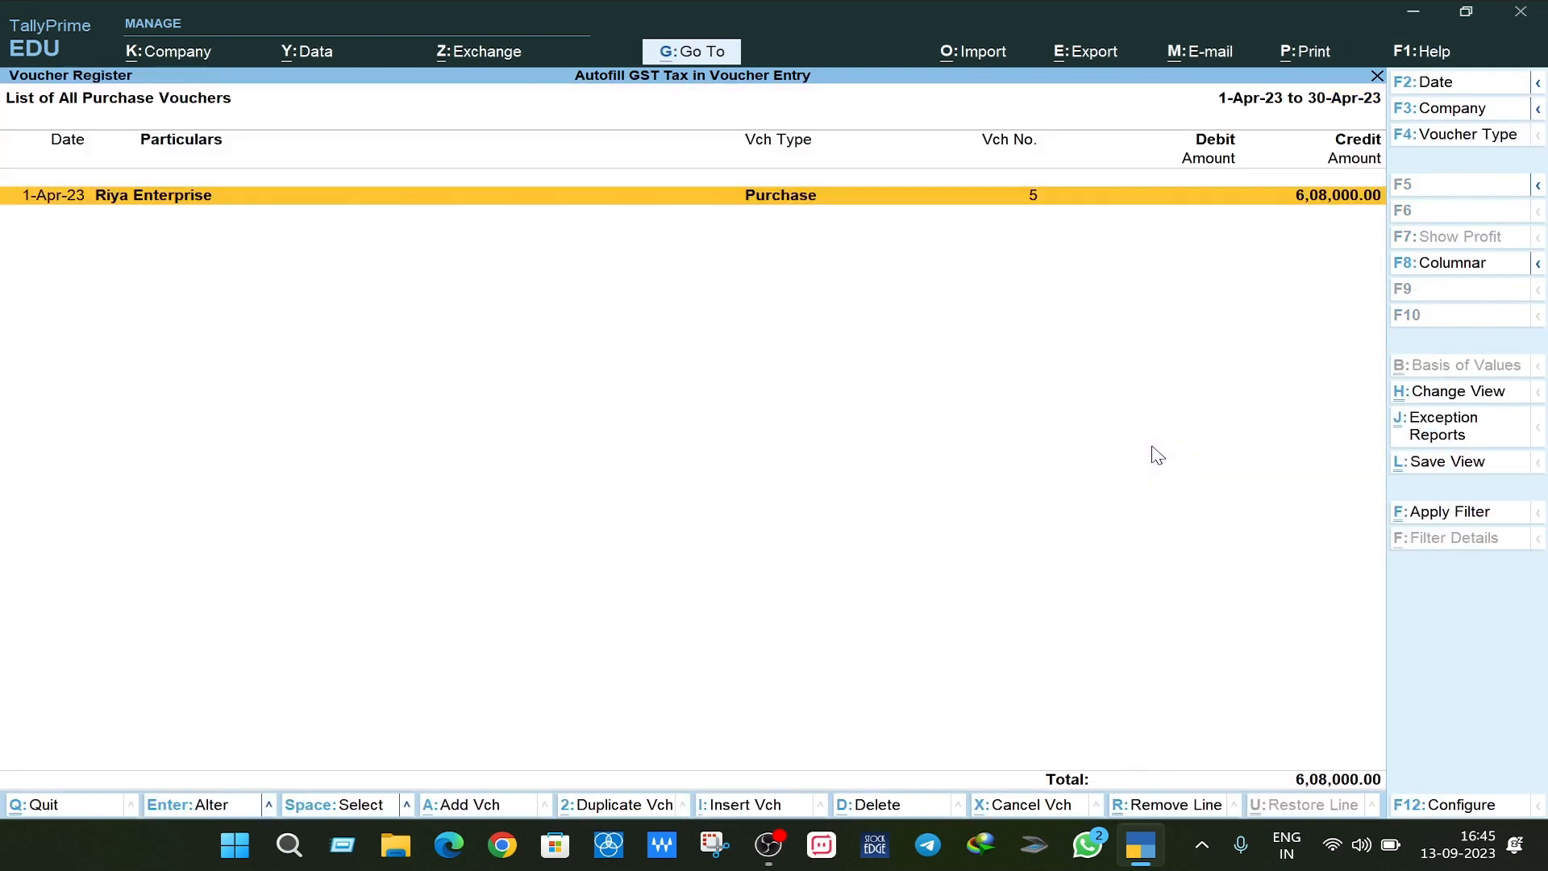
key(Escape)
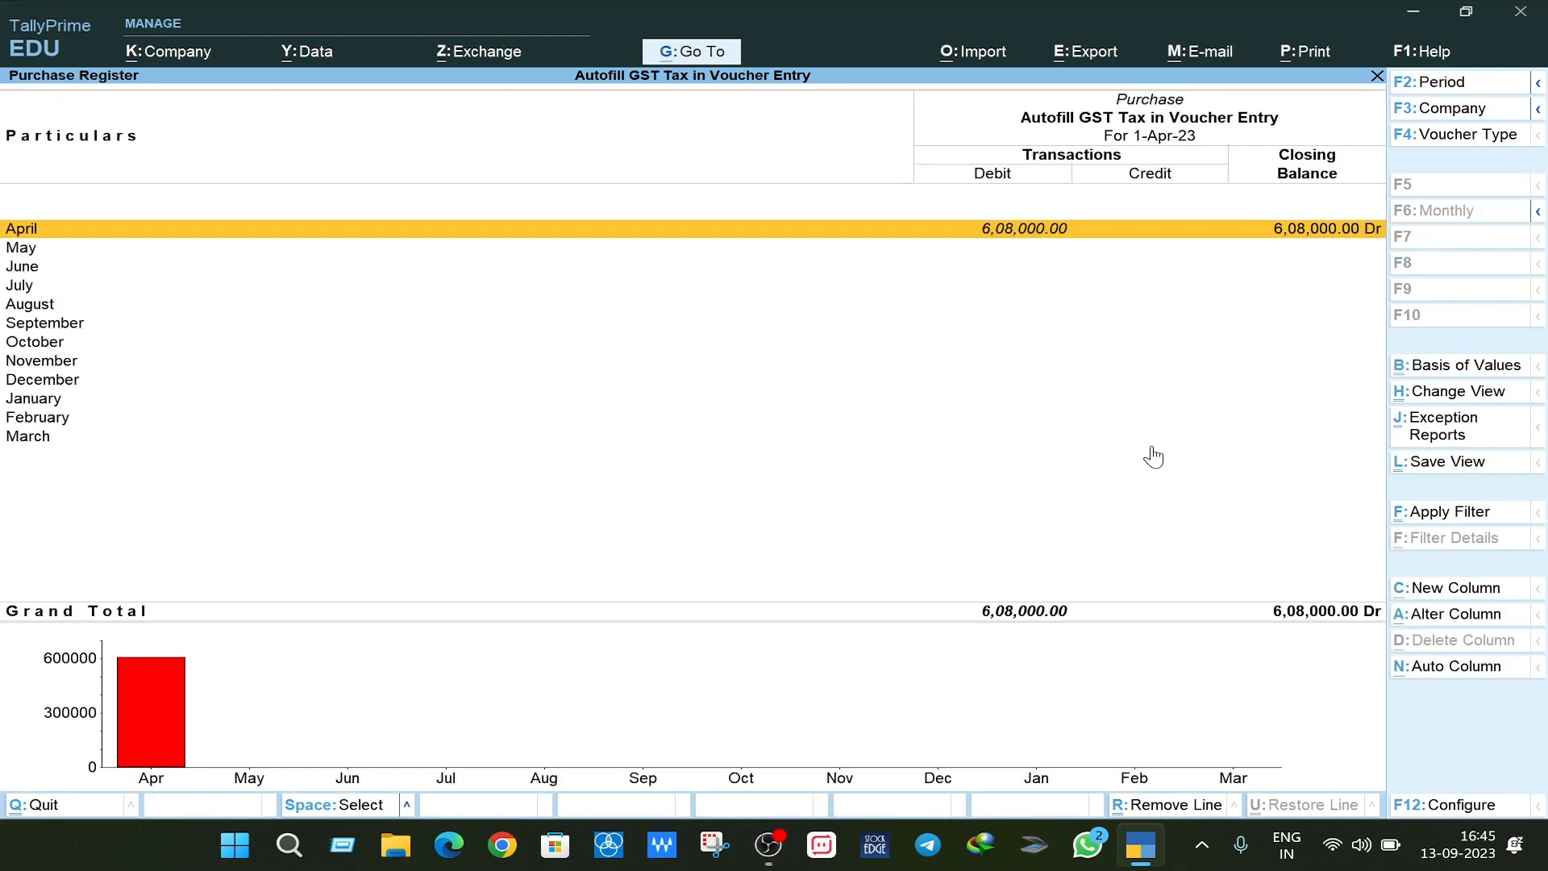
key(Escape)
key(Escape)
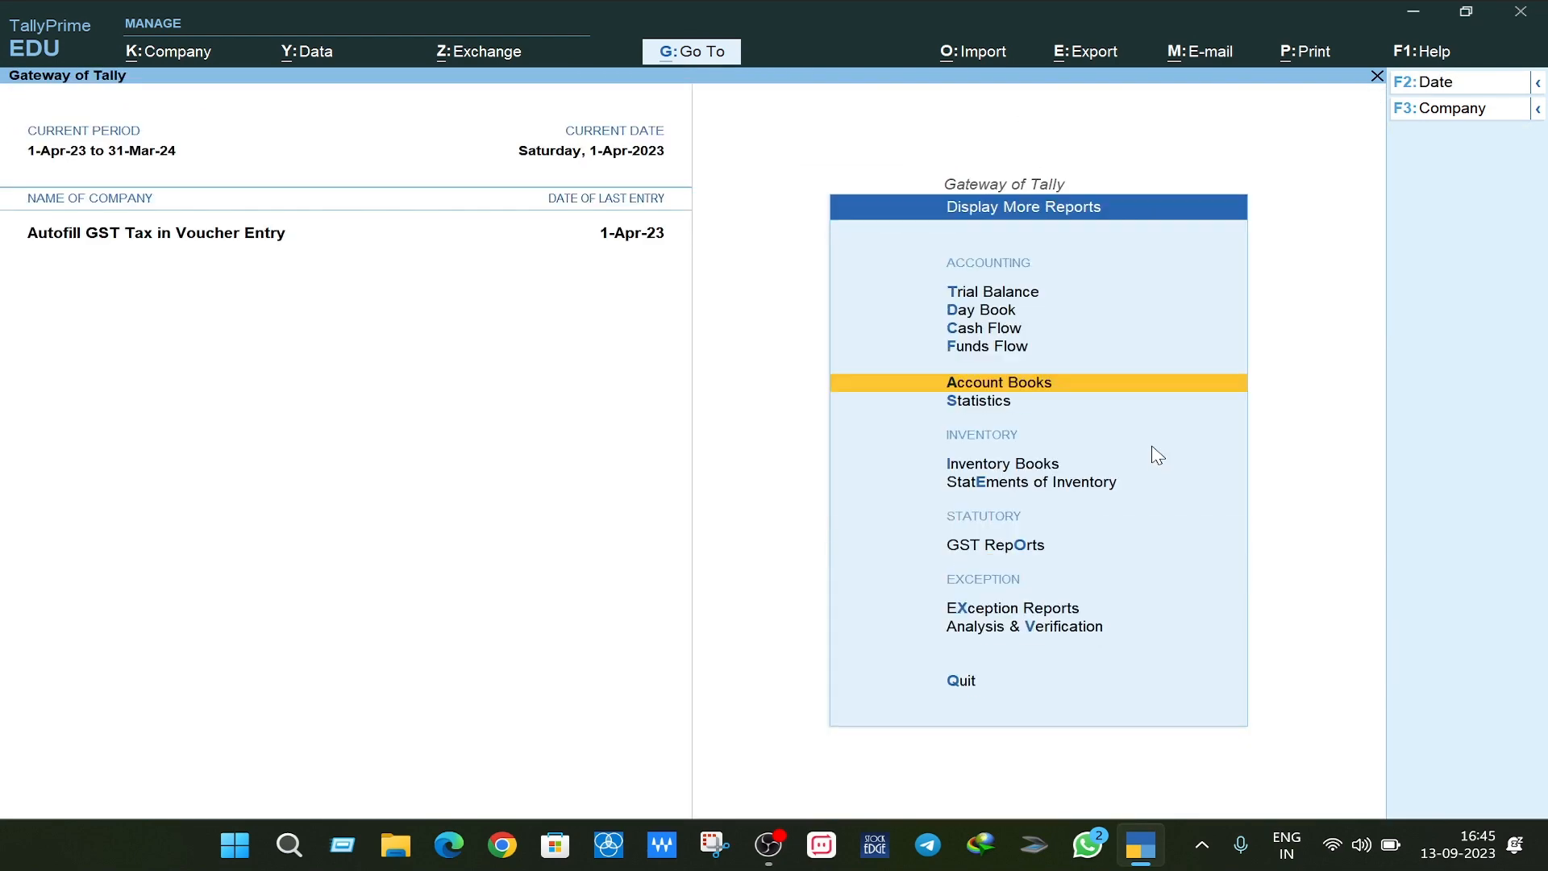
key(Escape)
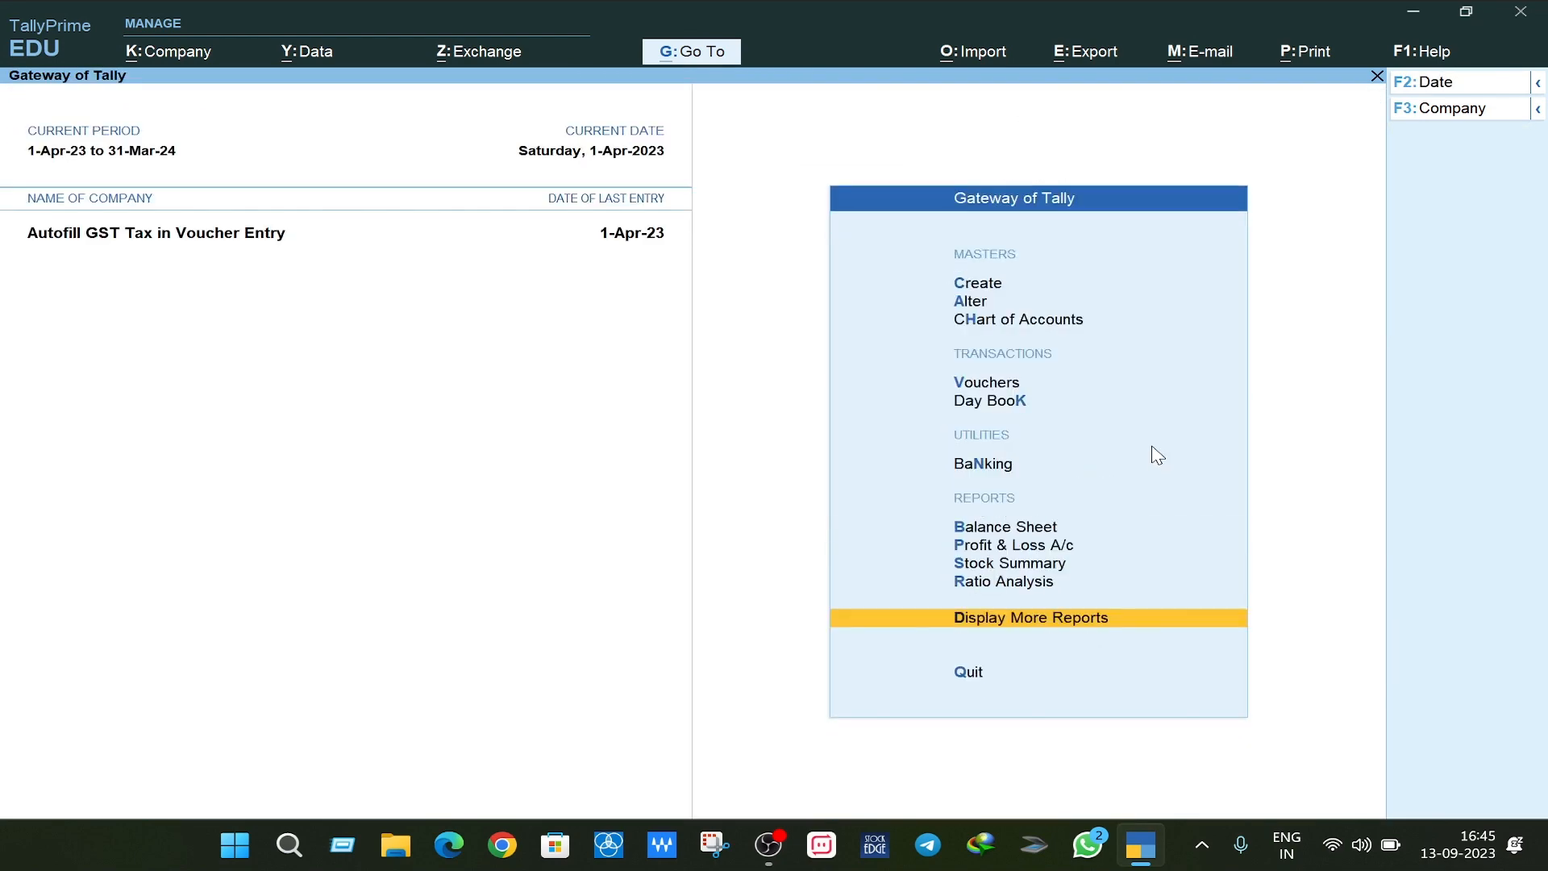
- Start a new Sales voucher dated 1-Apr-23 and proceed to its party account
key(Up)
key(Up)
key(Up)
key(Up)
key(Up)
key(Up)
key(Up)
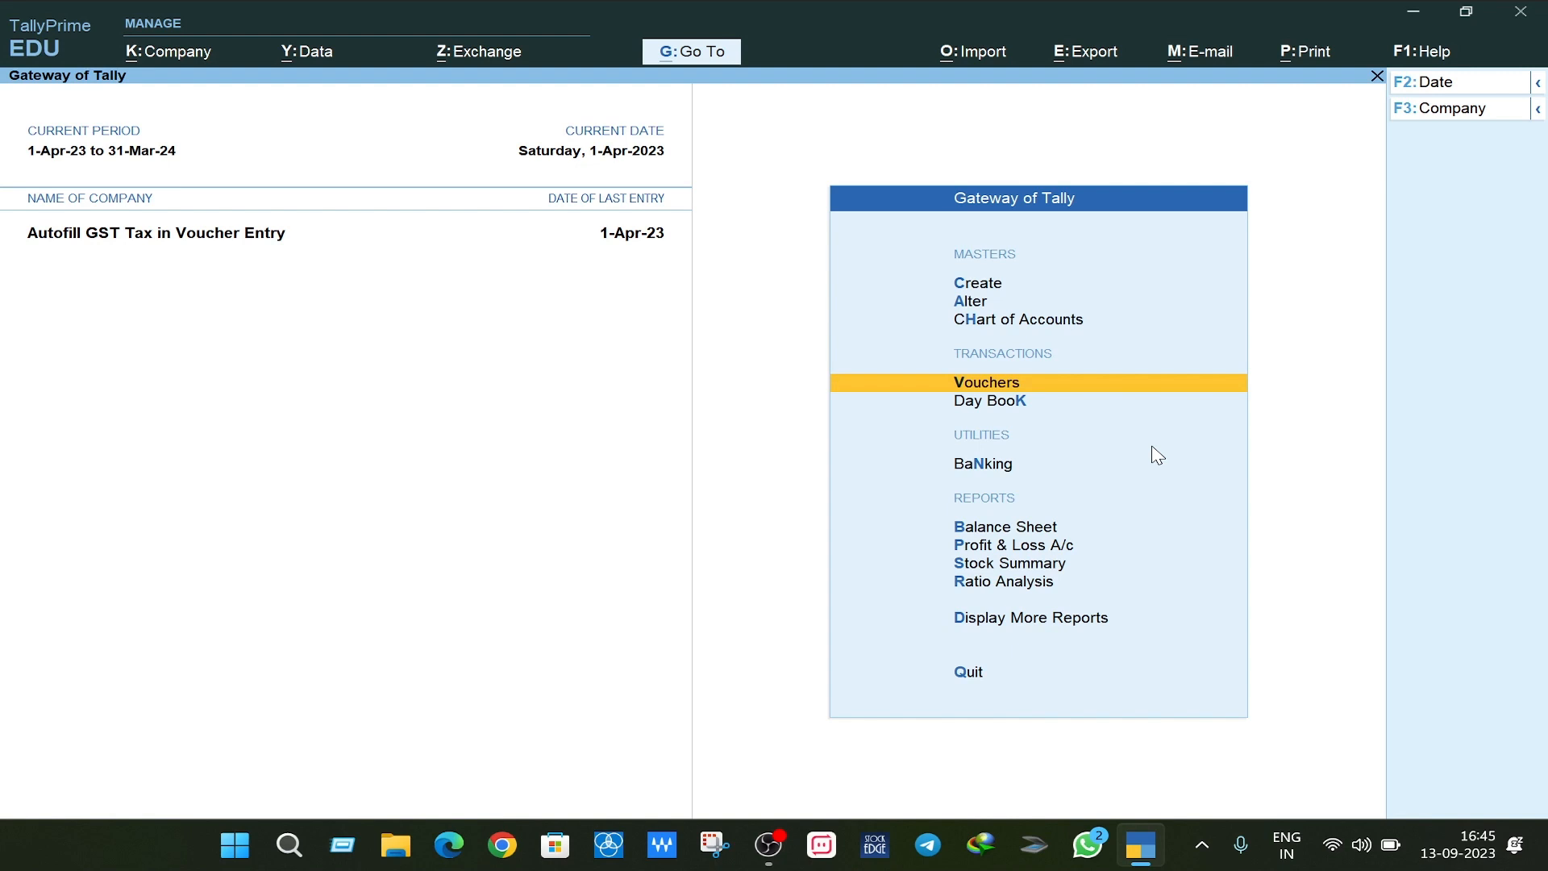
key(Return)
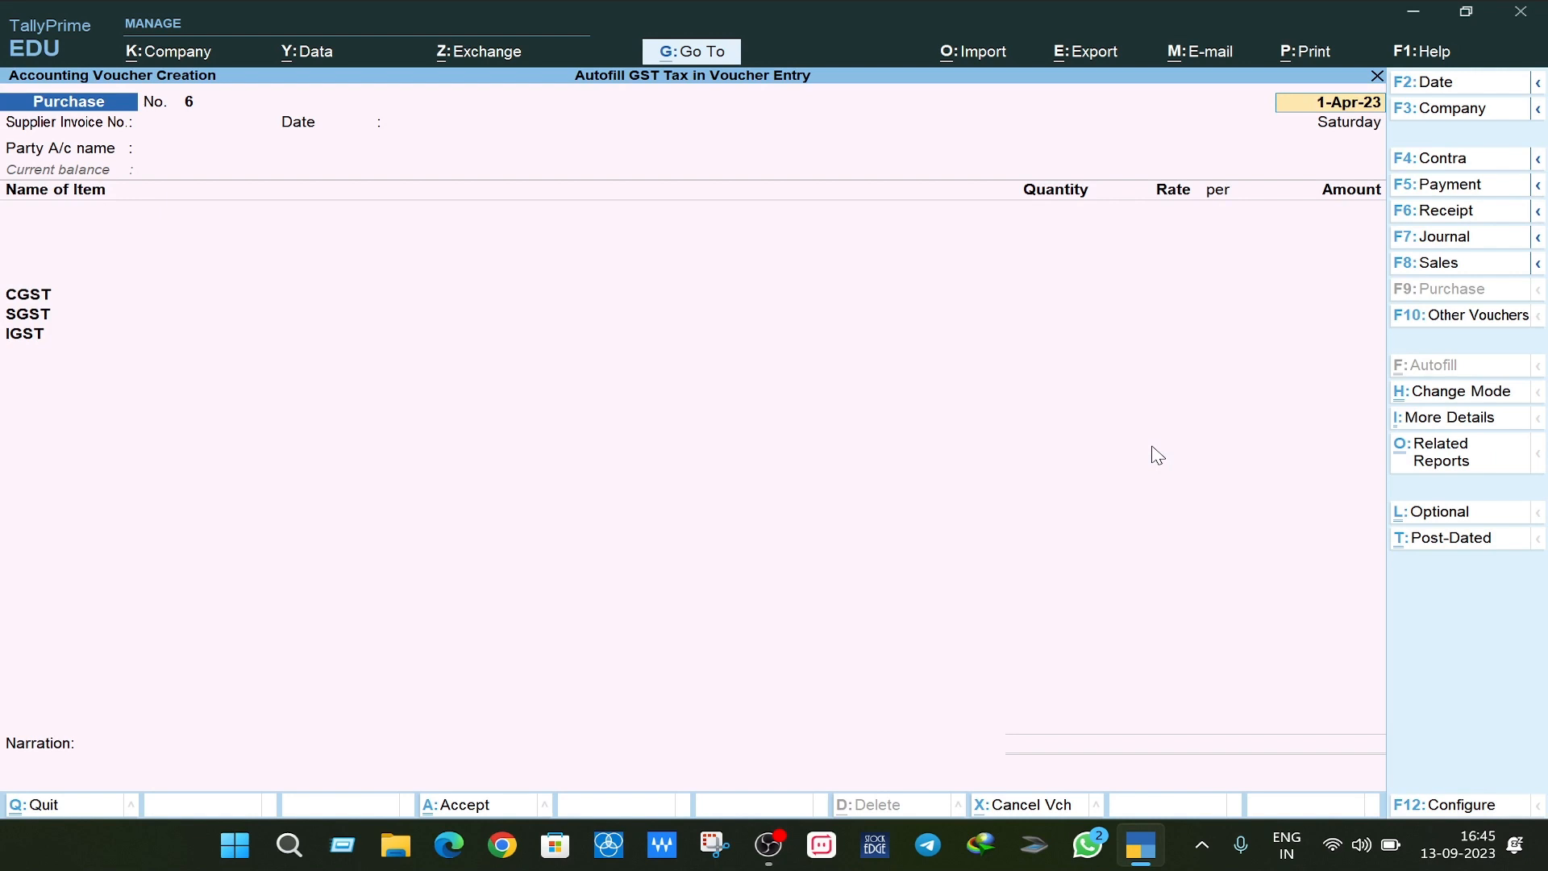
key(F8)
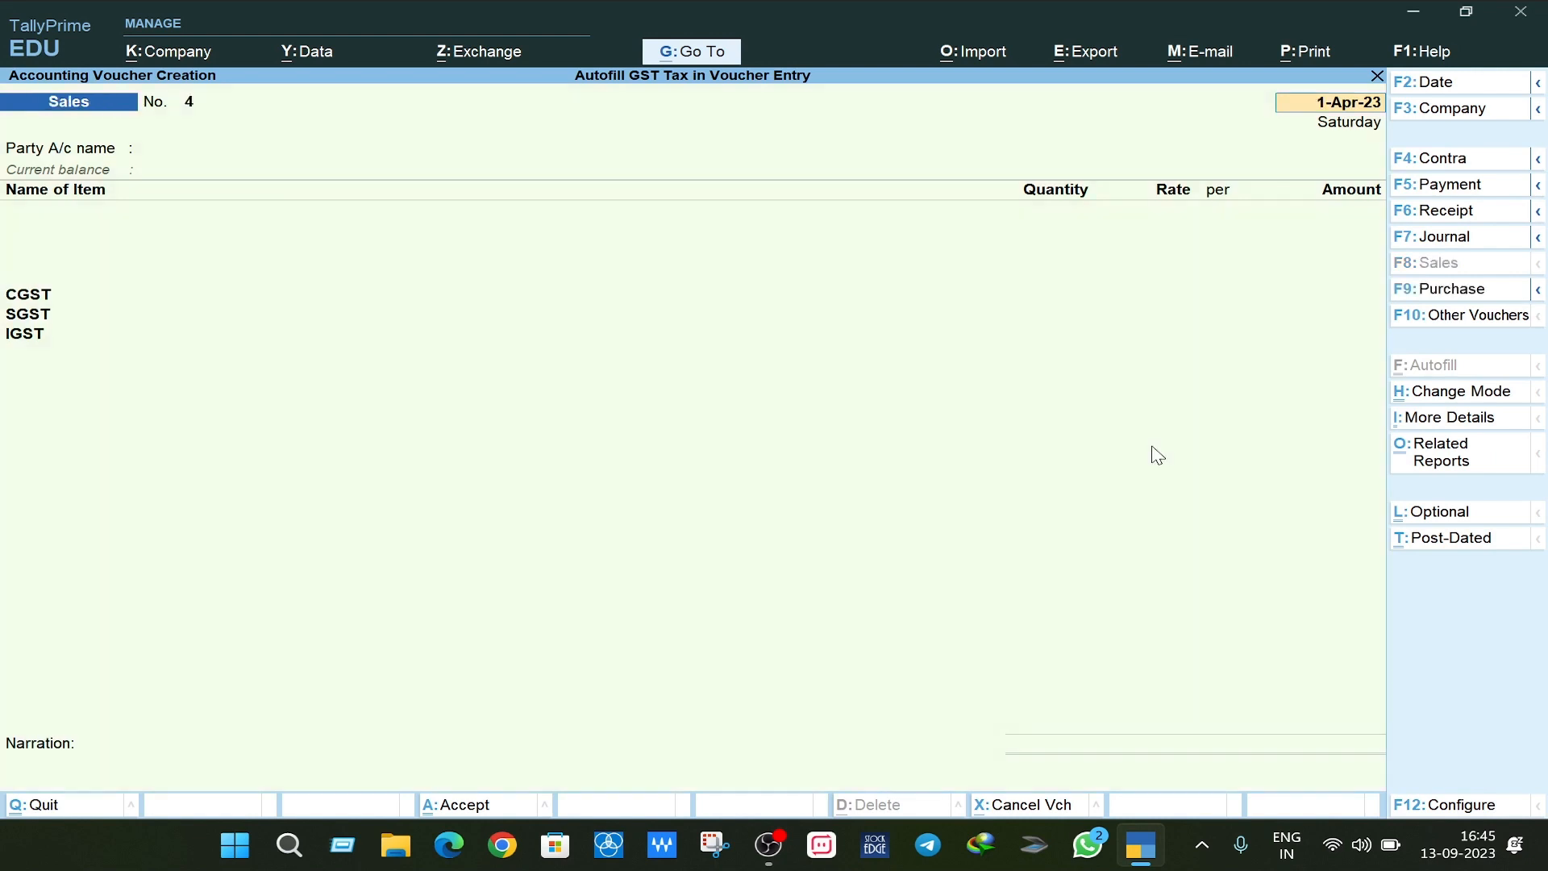
key(Return)
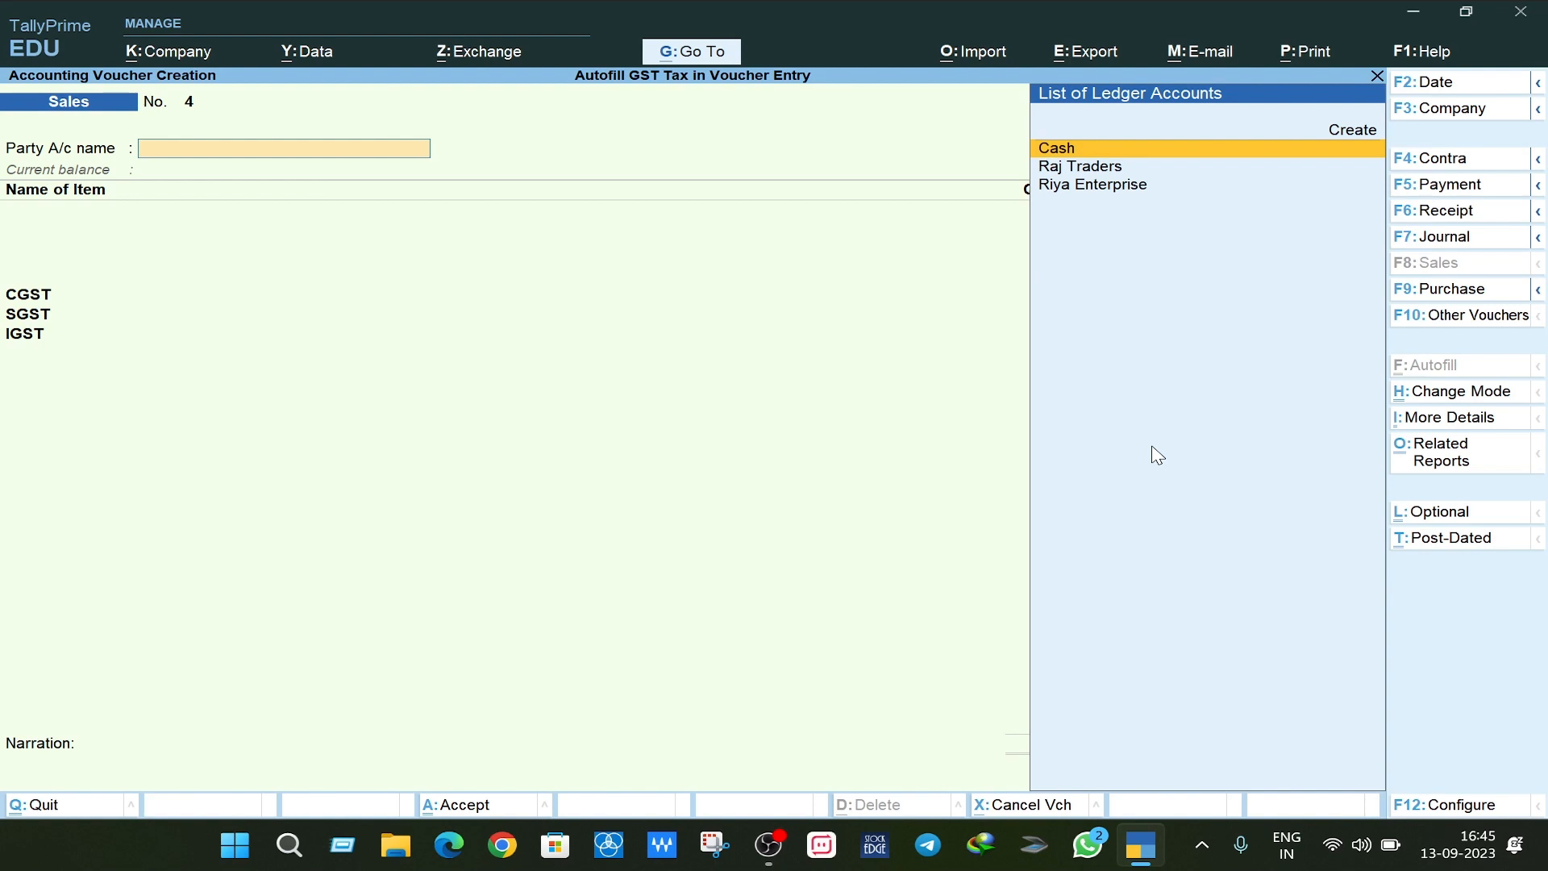
- Create a party ledger named Sharma Enterprise under the Sundry Debtors group from within the sales voucher
key(alt+c)
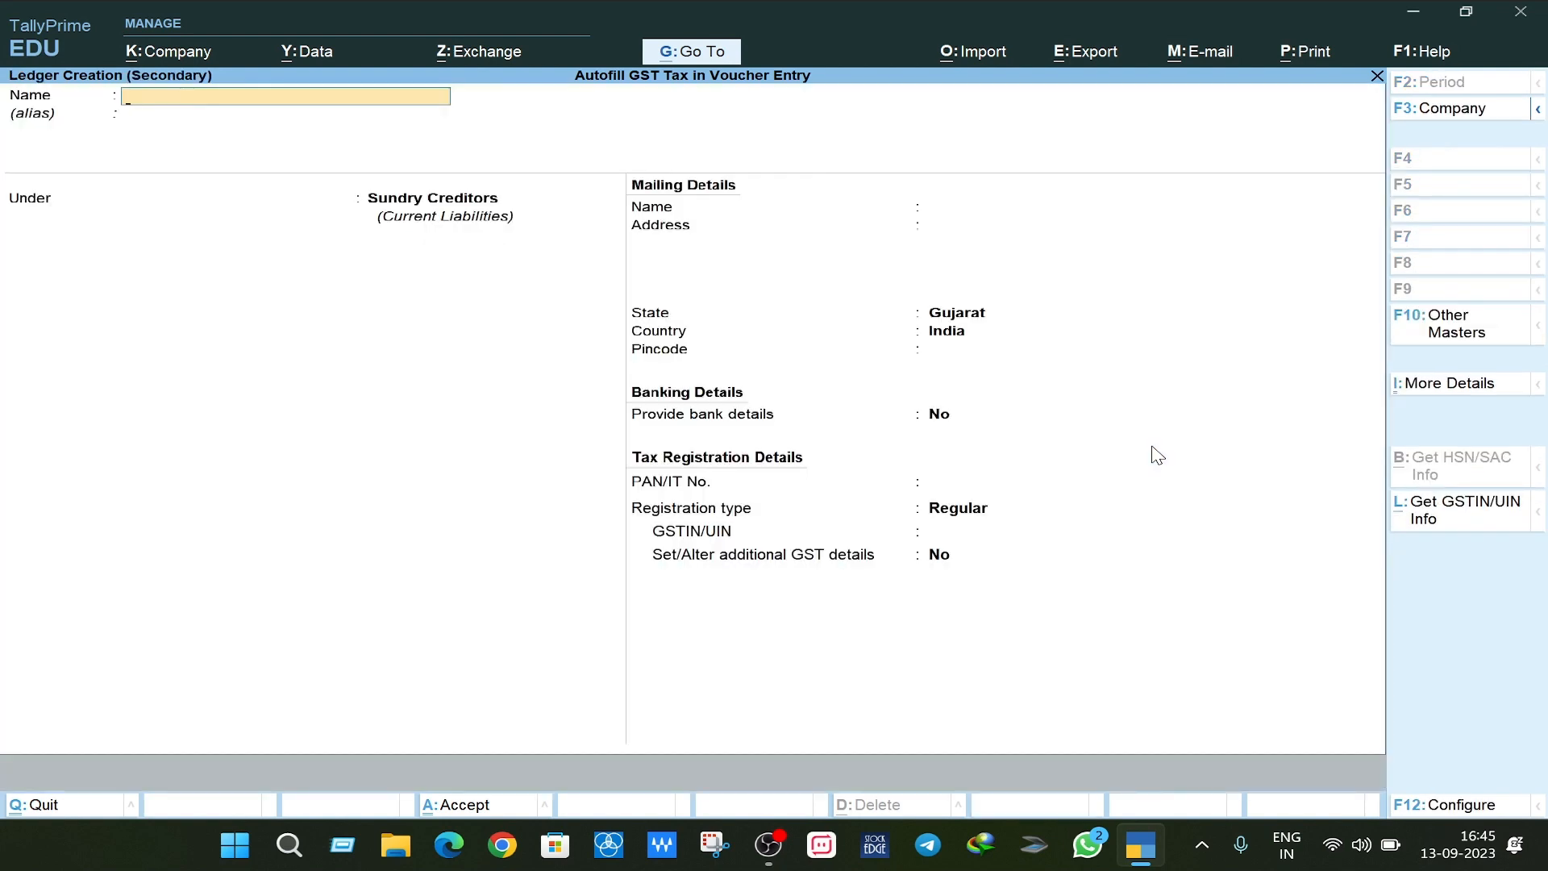
text(Sharma Enterprise)
key(Return)
key(Return)
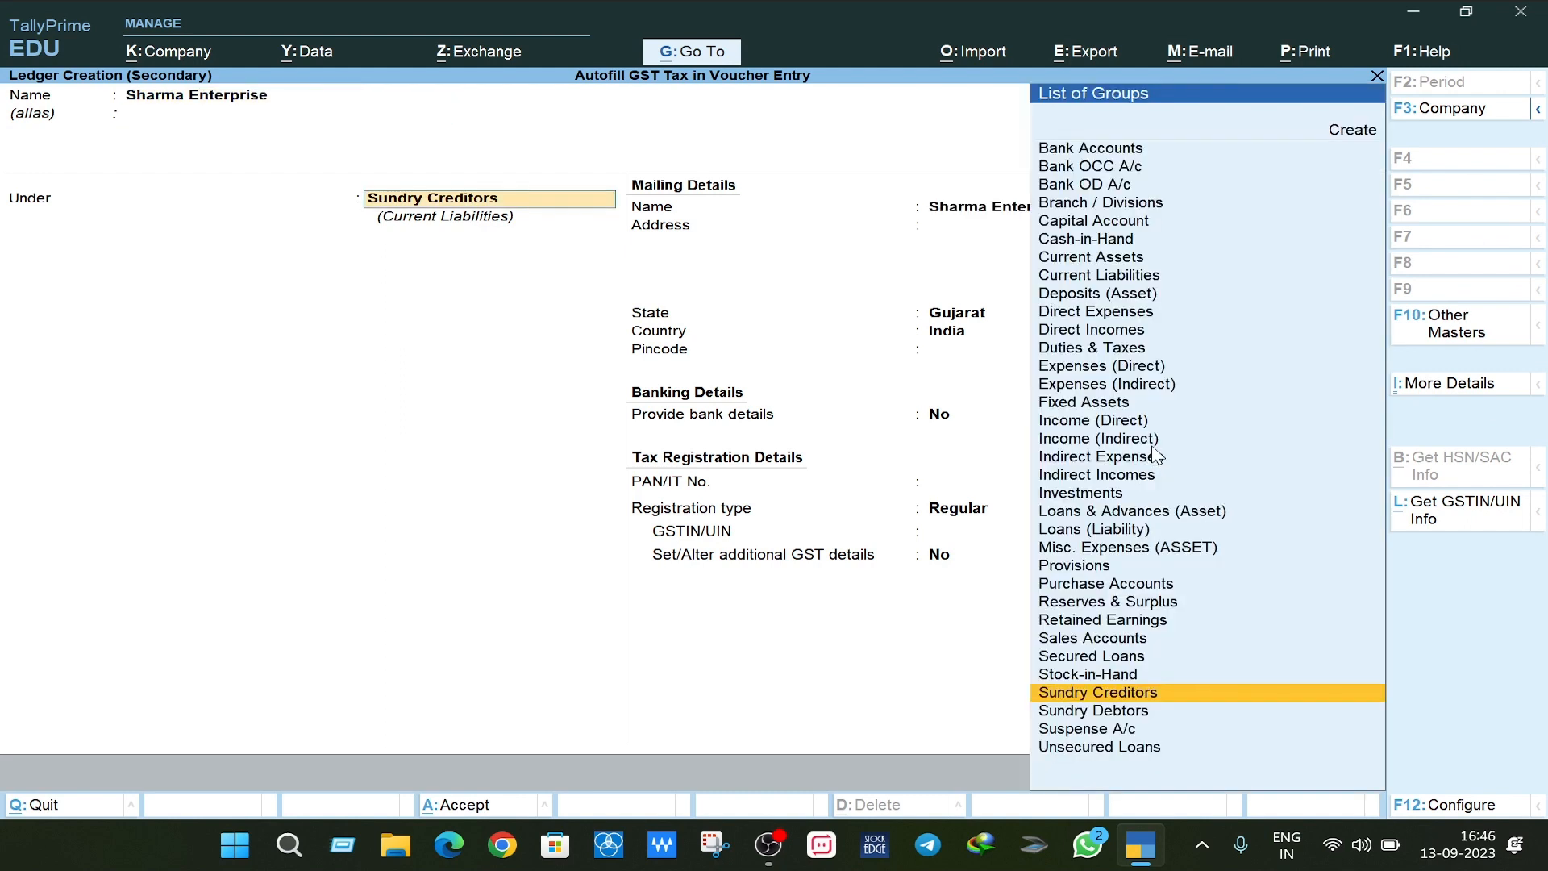
text(Sund)
key(Down)
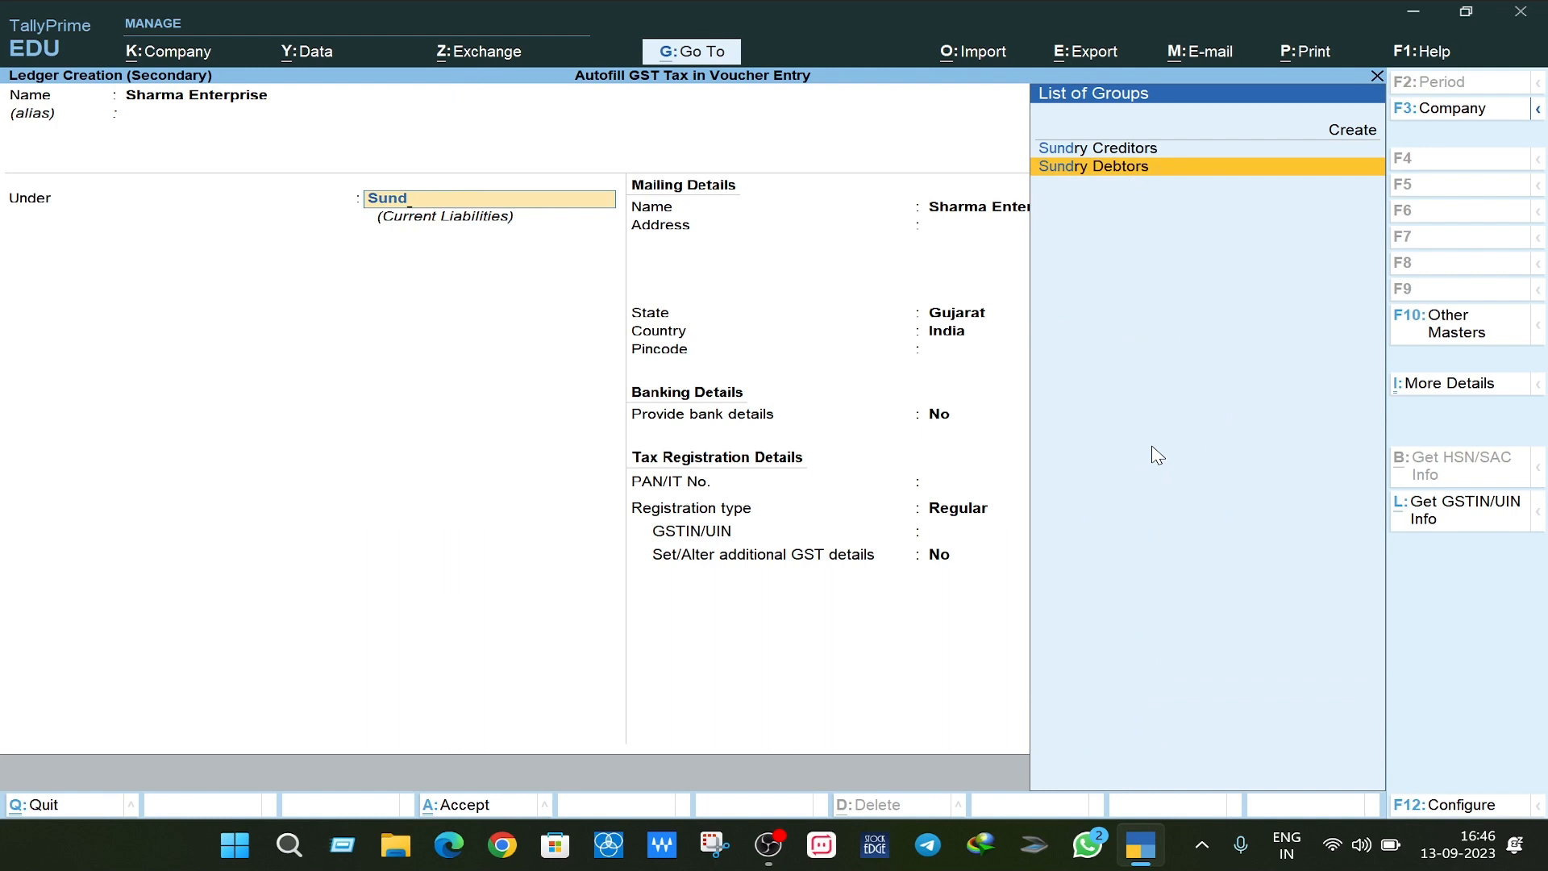
key(Return)
- Keep the Sharma Enterprise ledger's mailing name, leave the address blank, and set the state to Rajasthan
key(Return)
key(Return)
key(Return)
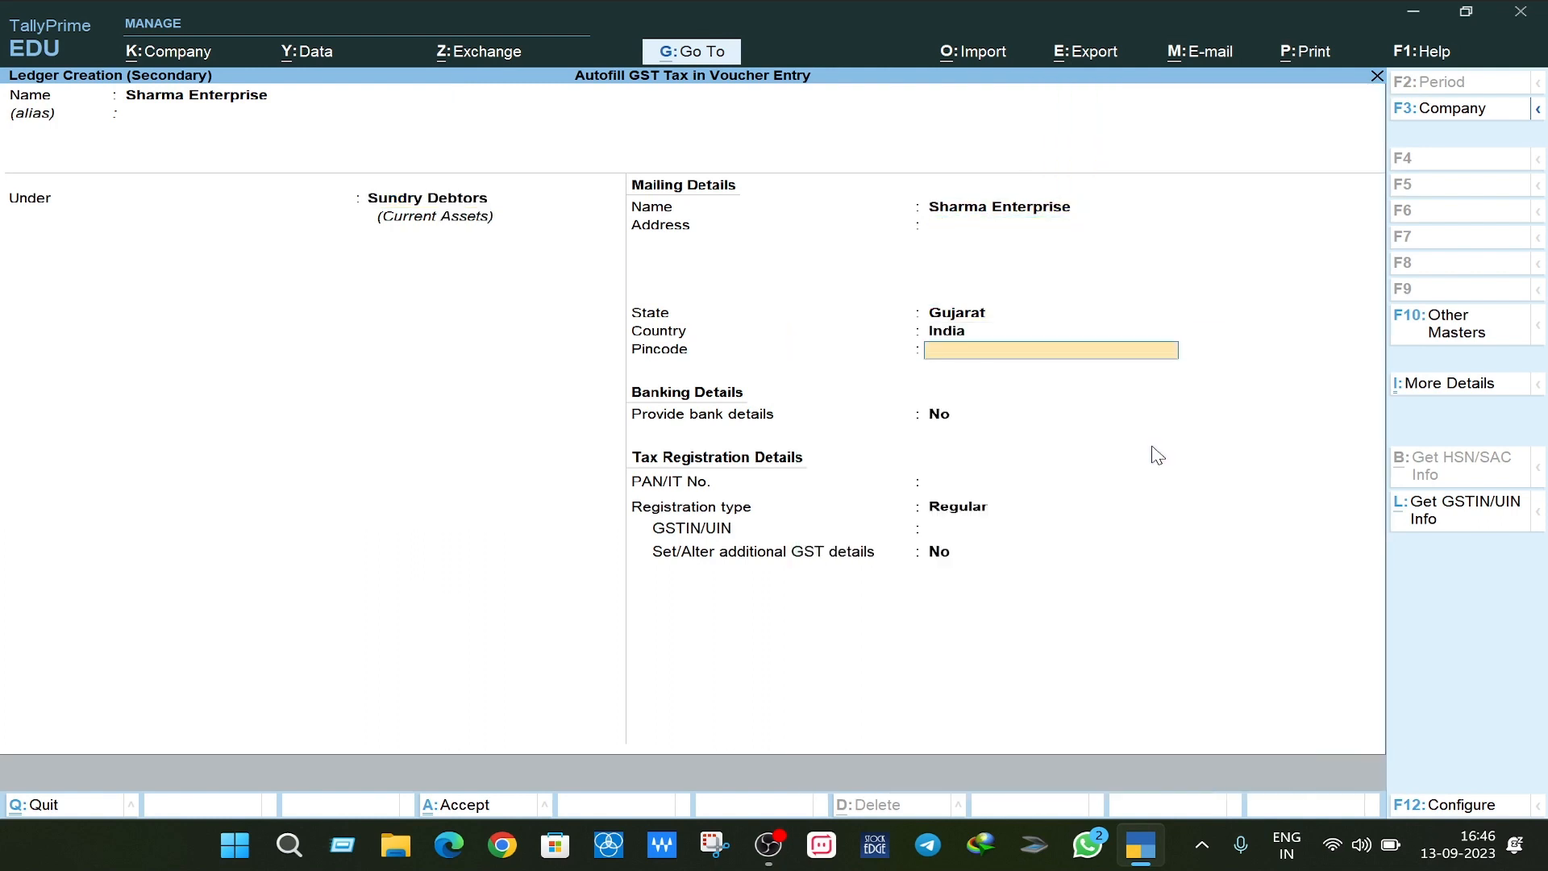
key(BackSpace)
key(BackSpace)
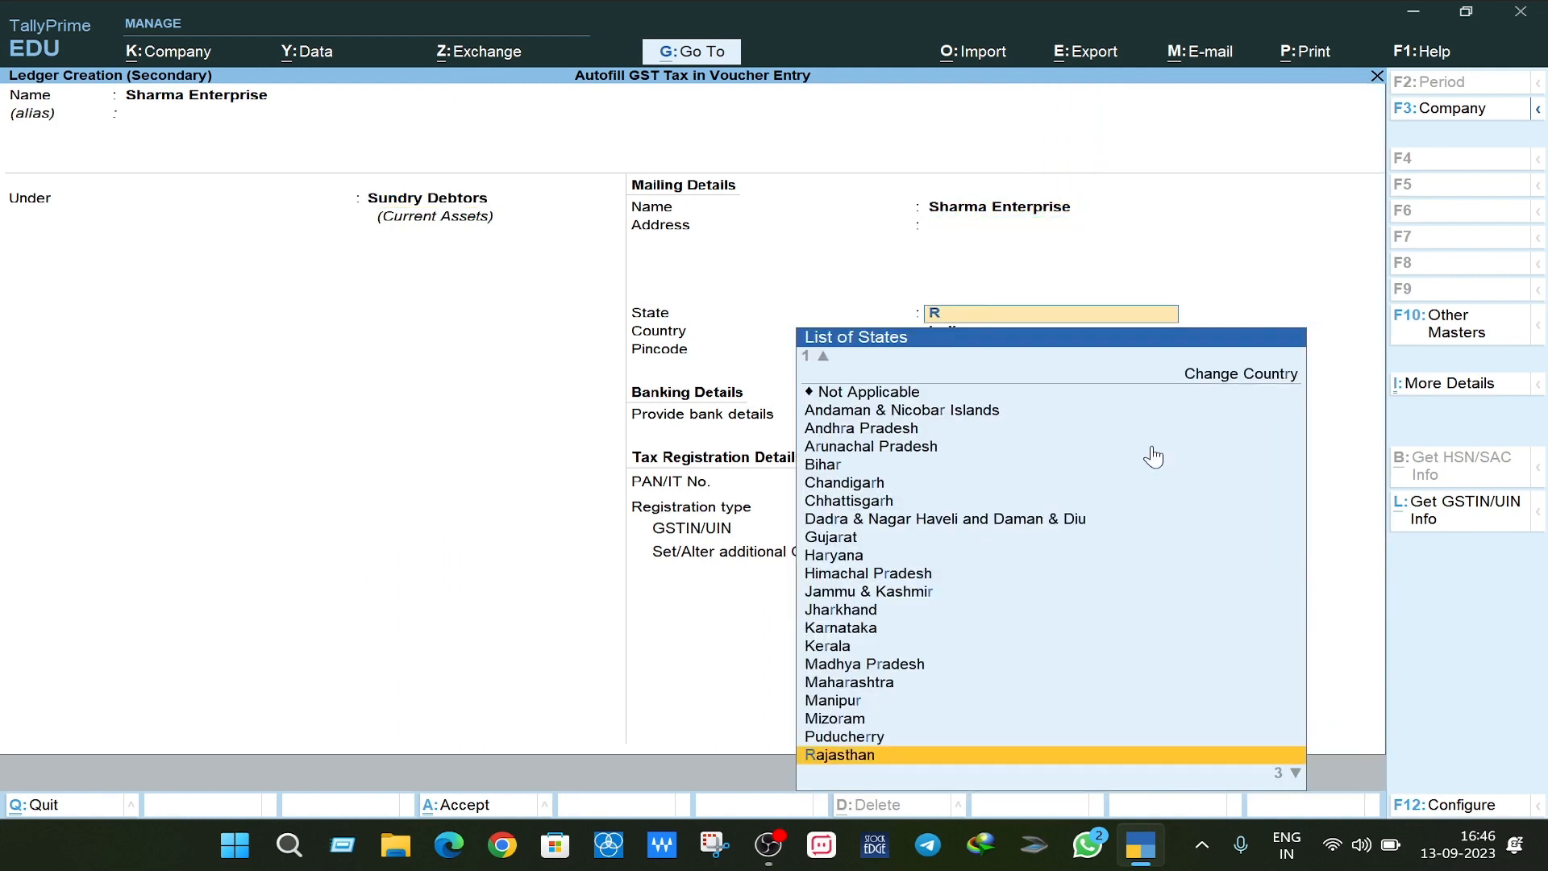
text(Raj)
key(Return)
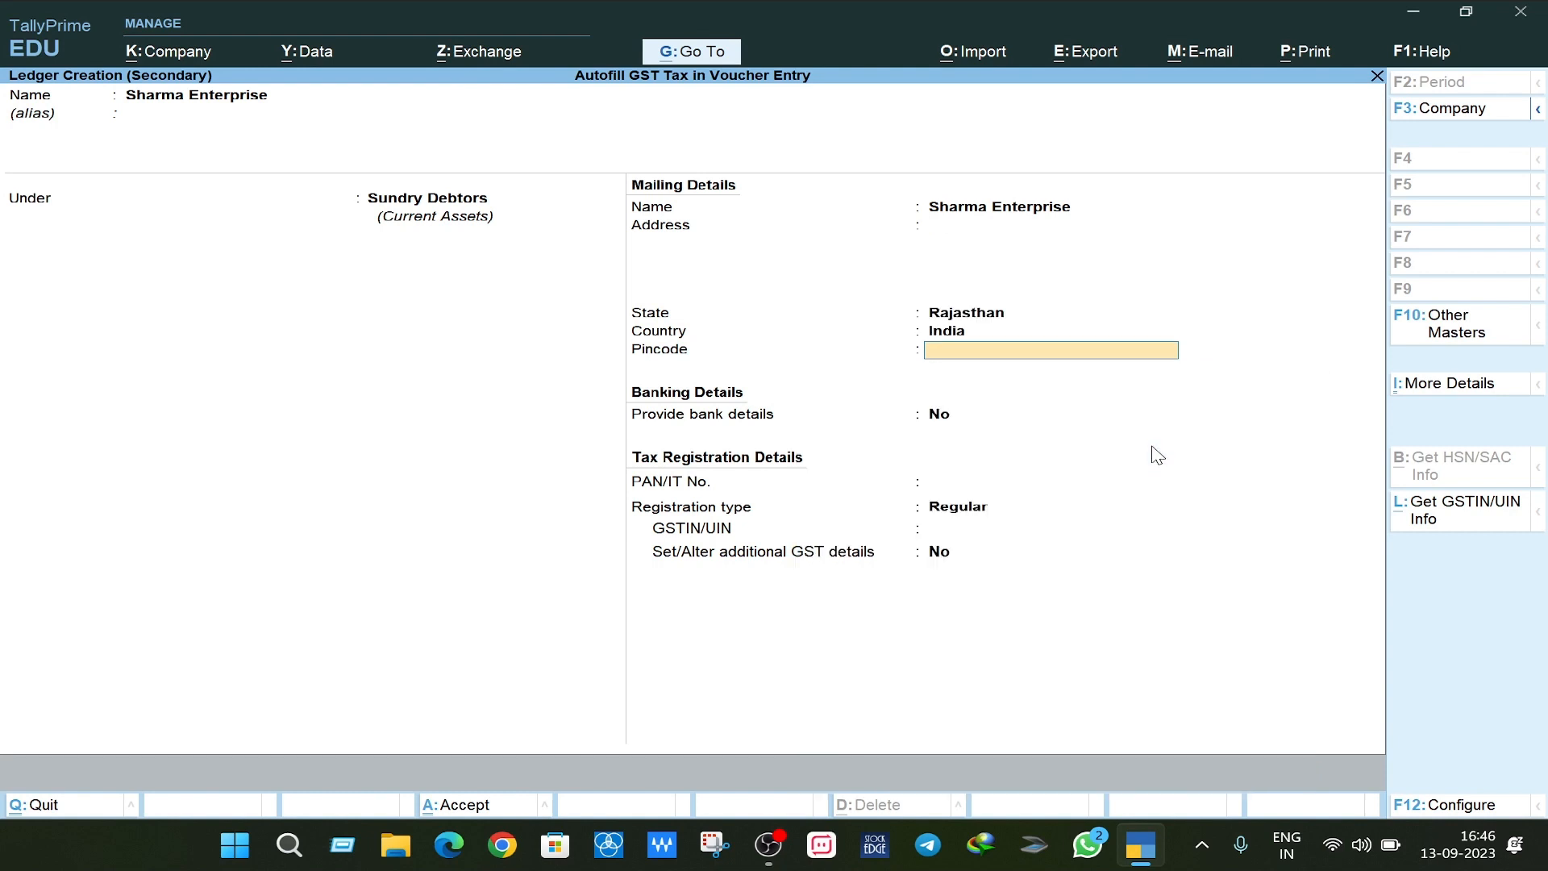
- Leave the pincode, PAN and GSTIN blank, keep bank details No and registration type Regular, and save the Sharma Enterprise ledger
key(Return)
key(Return)
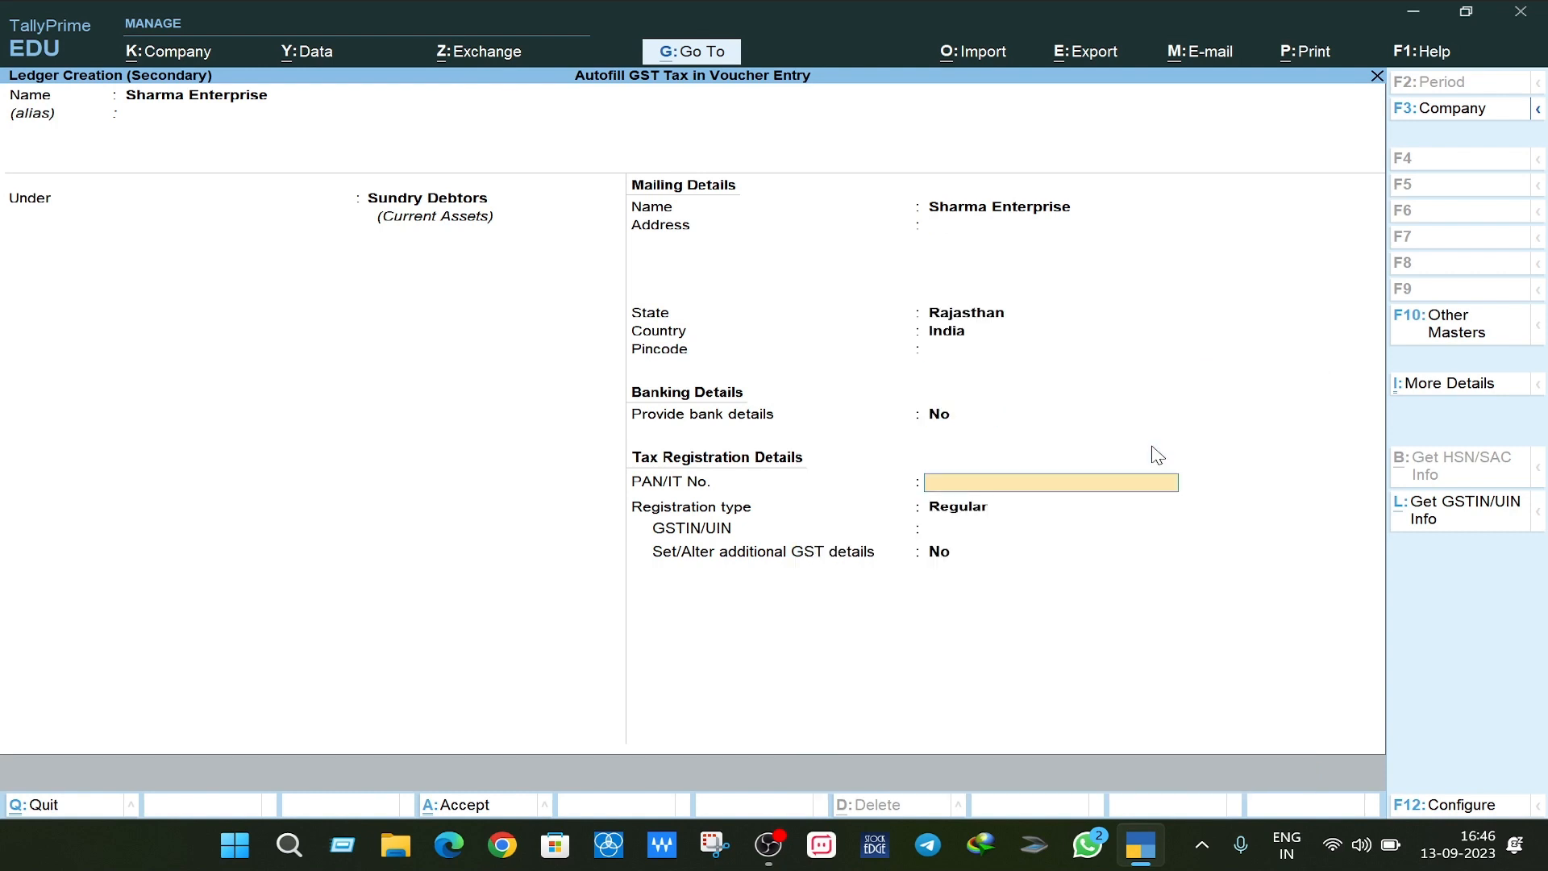
key(Return)
key(Return)
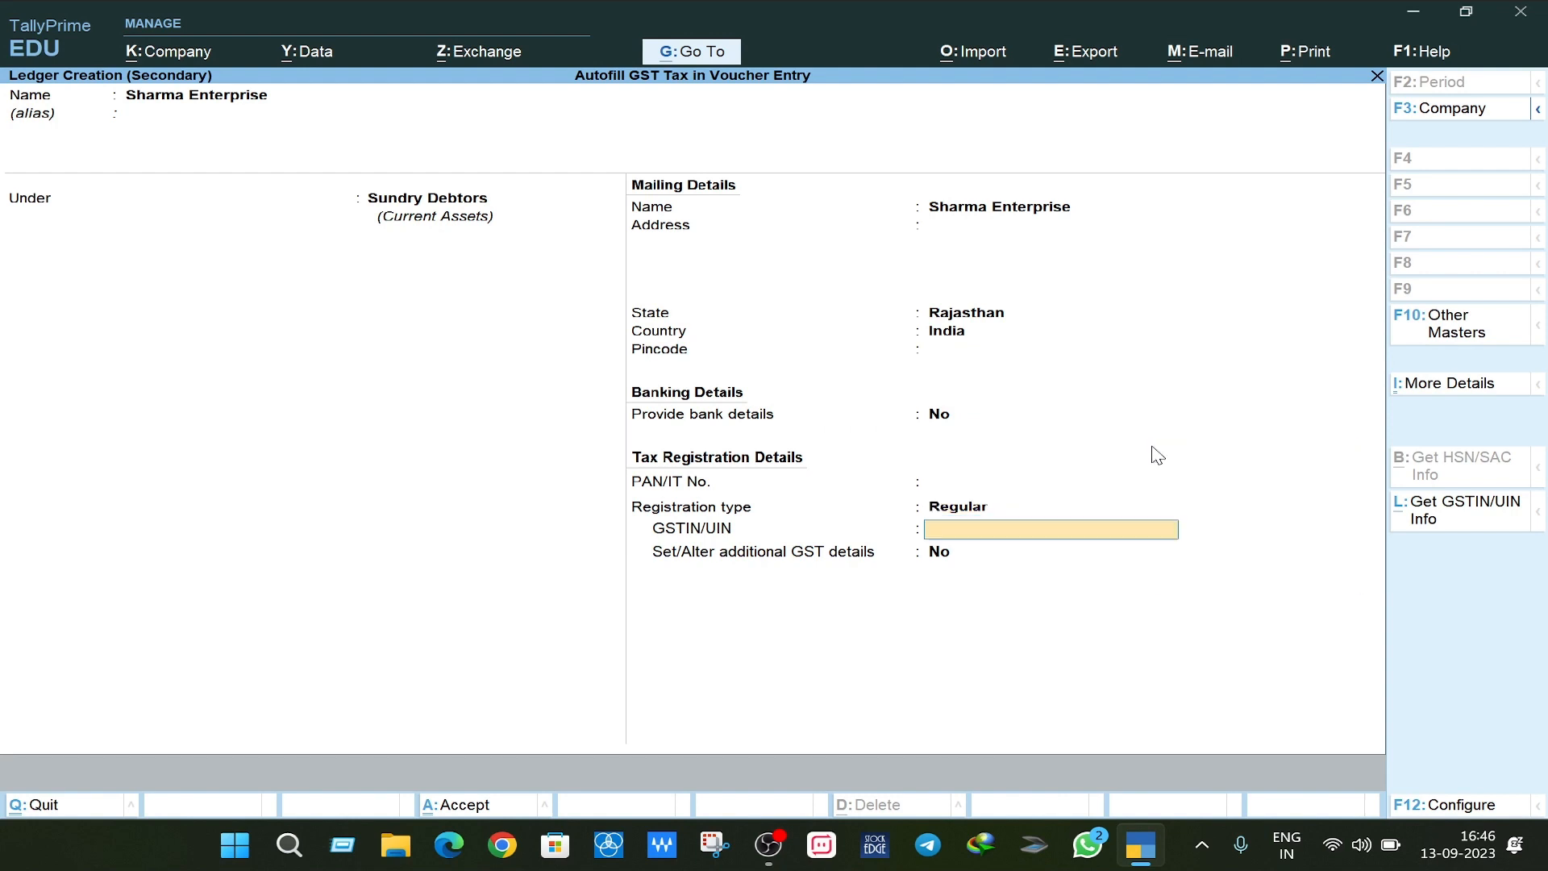
key(Return)
key(Return)
key(Return)
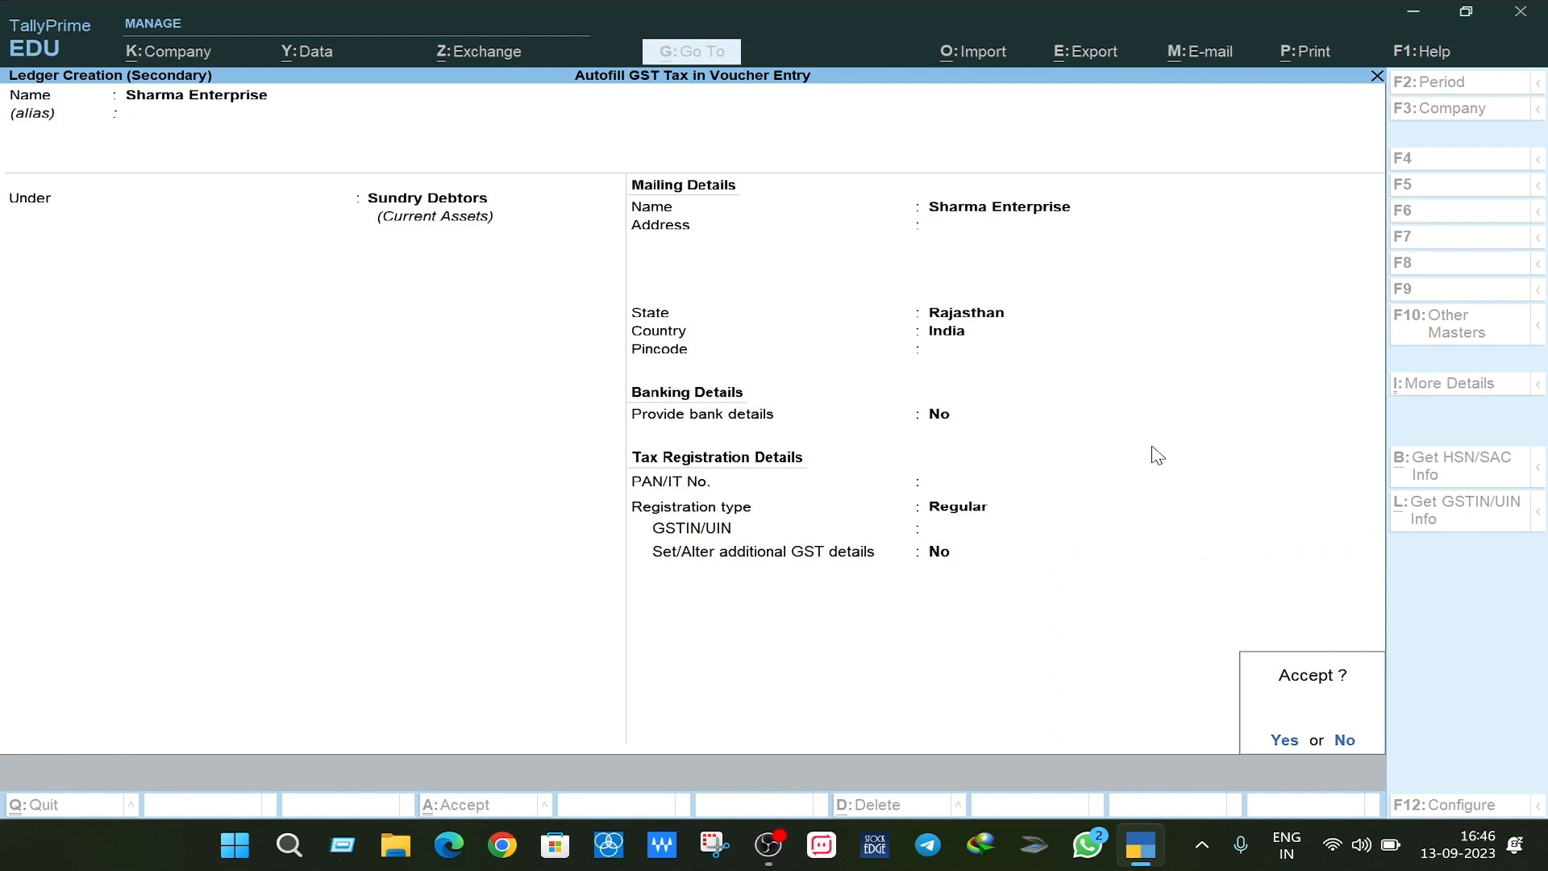
key(Return)
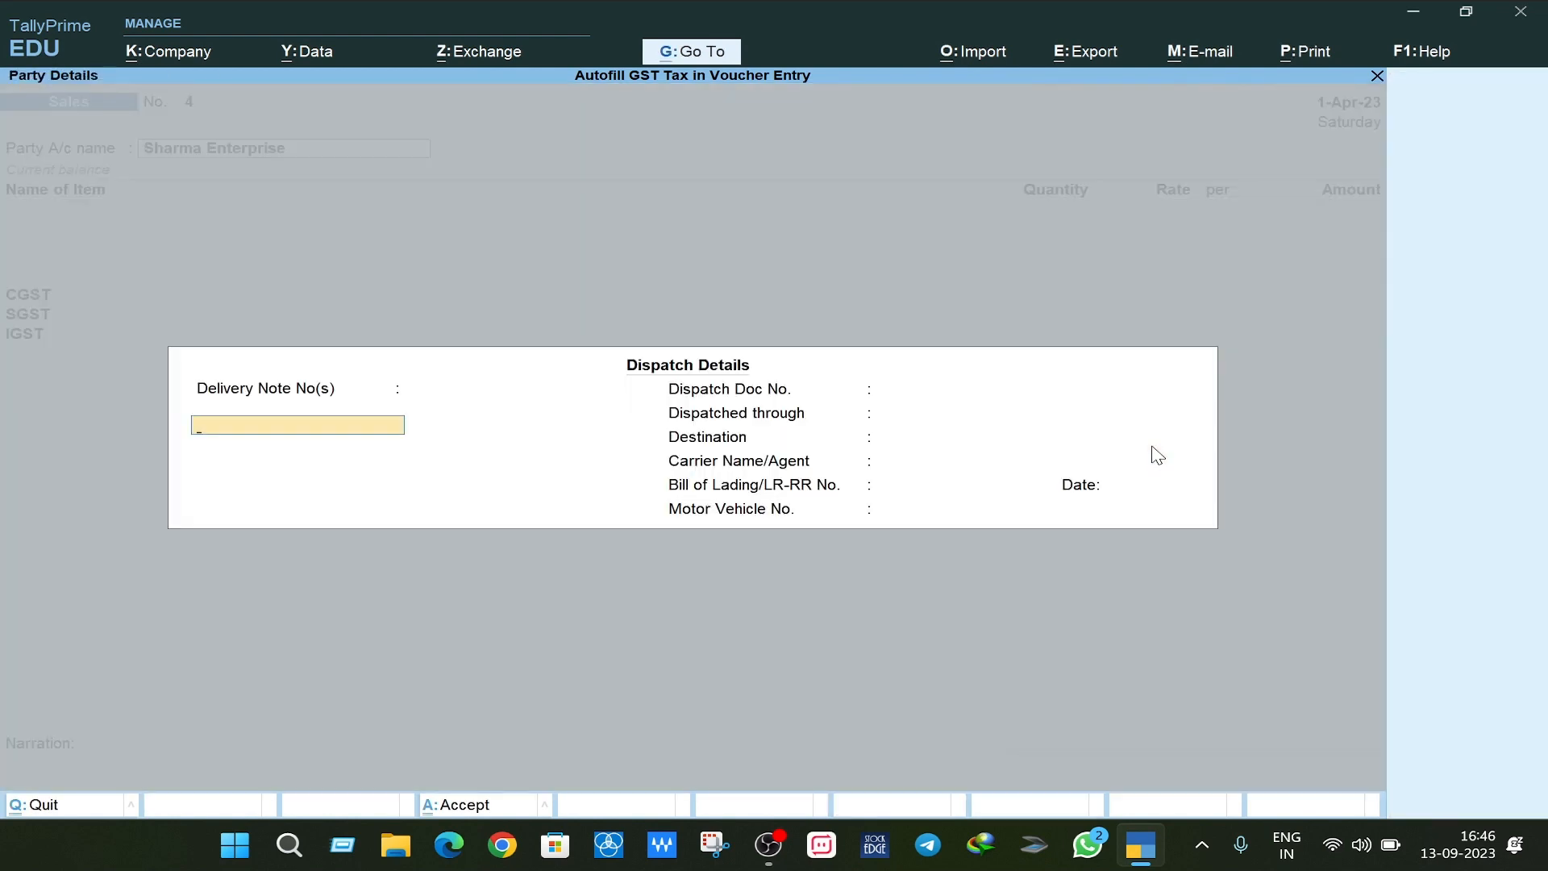
- Leave all delivery note and dispatch details of the sales voucher blank and proceed to the party details
key(Return)
key(Return)
key(Return)
key(Return)
key(Return)
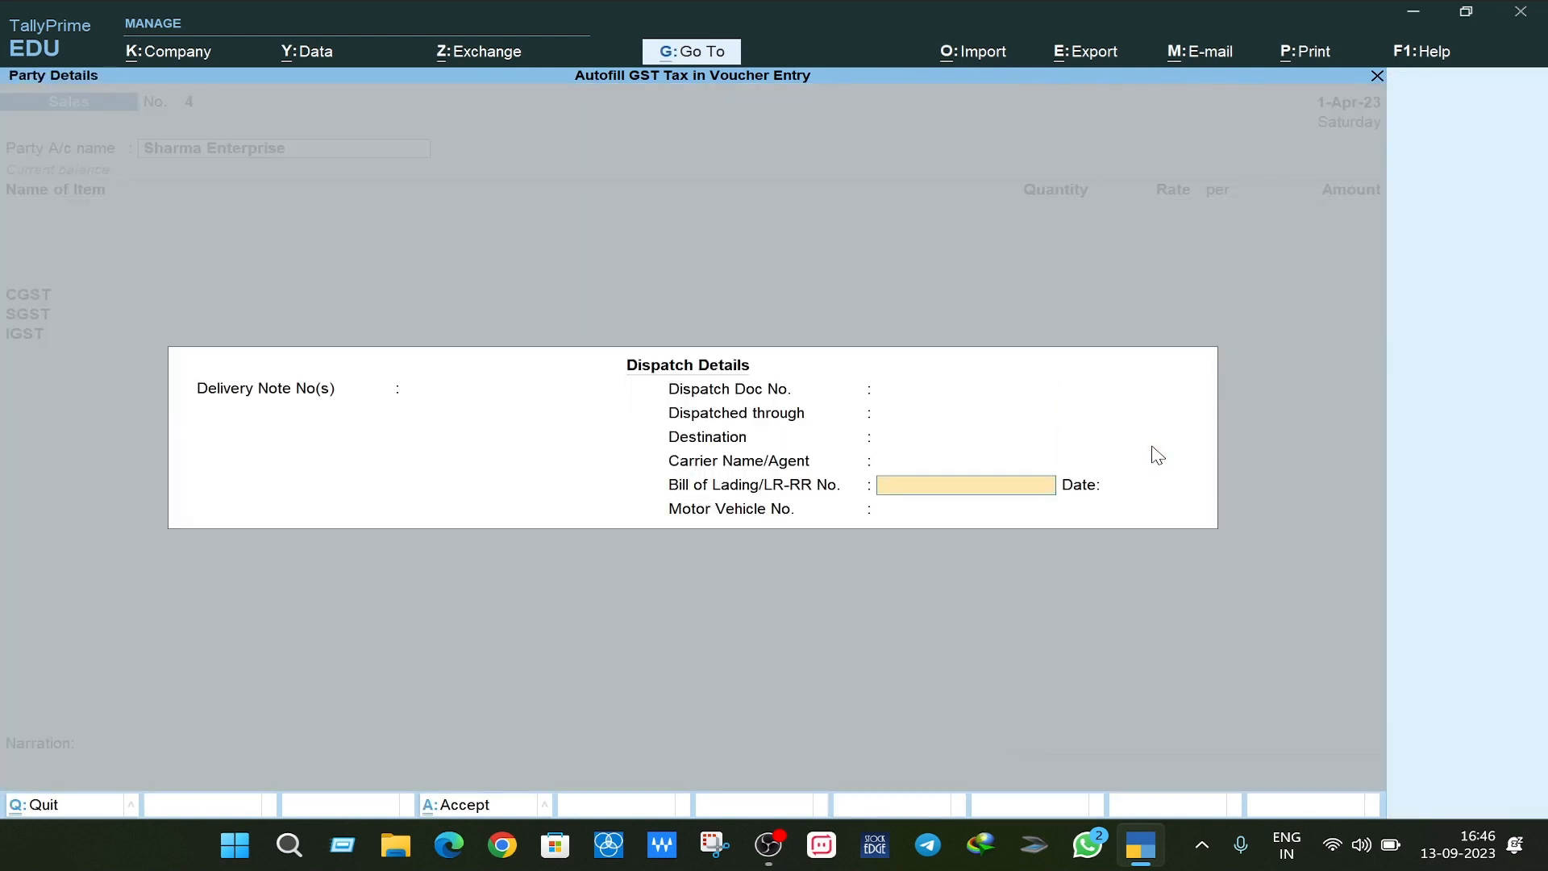
key(Return)
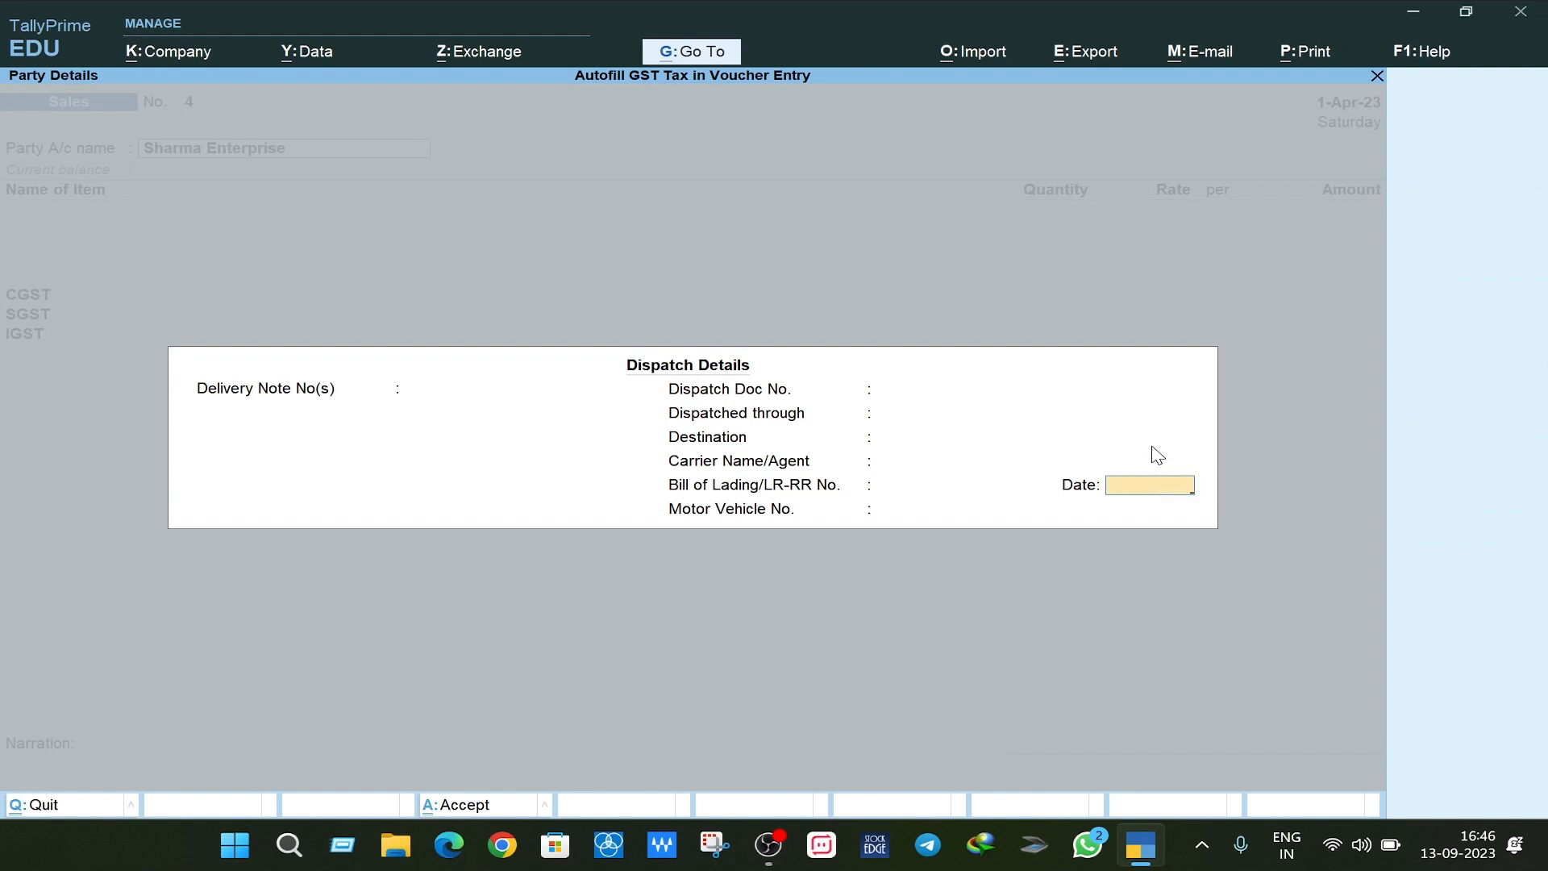
key(Return)
key(Return)
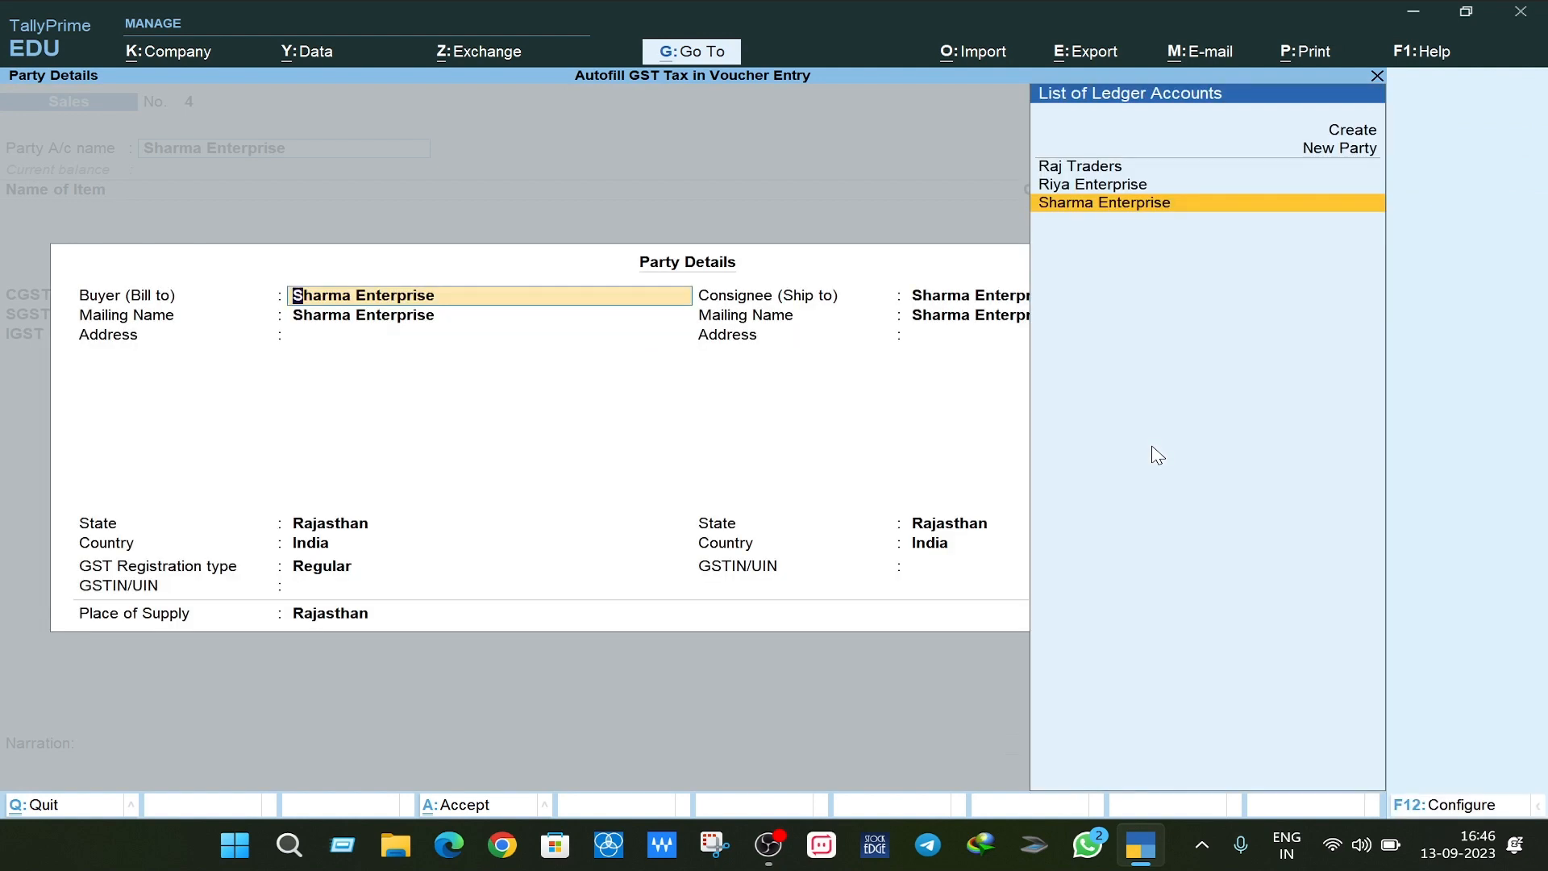
- Accept the Sharma Enterprise buyer and consignee details with Regular GST registration and Rajasthan as the place of supply
key(Return)
key(Return)
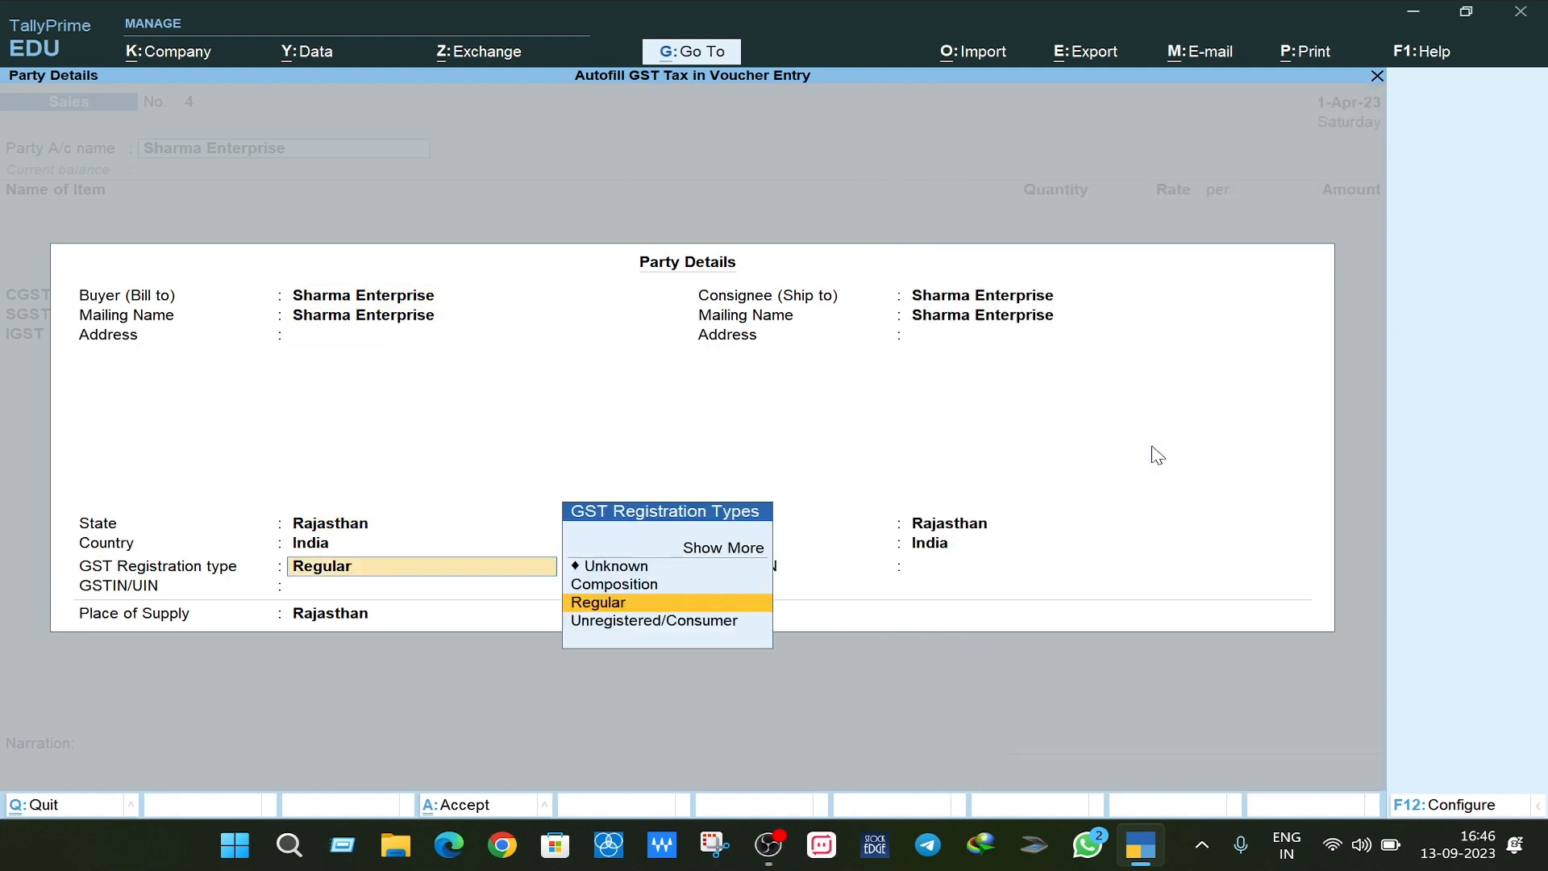
key(Return)
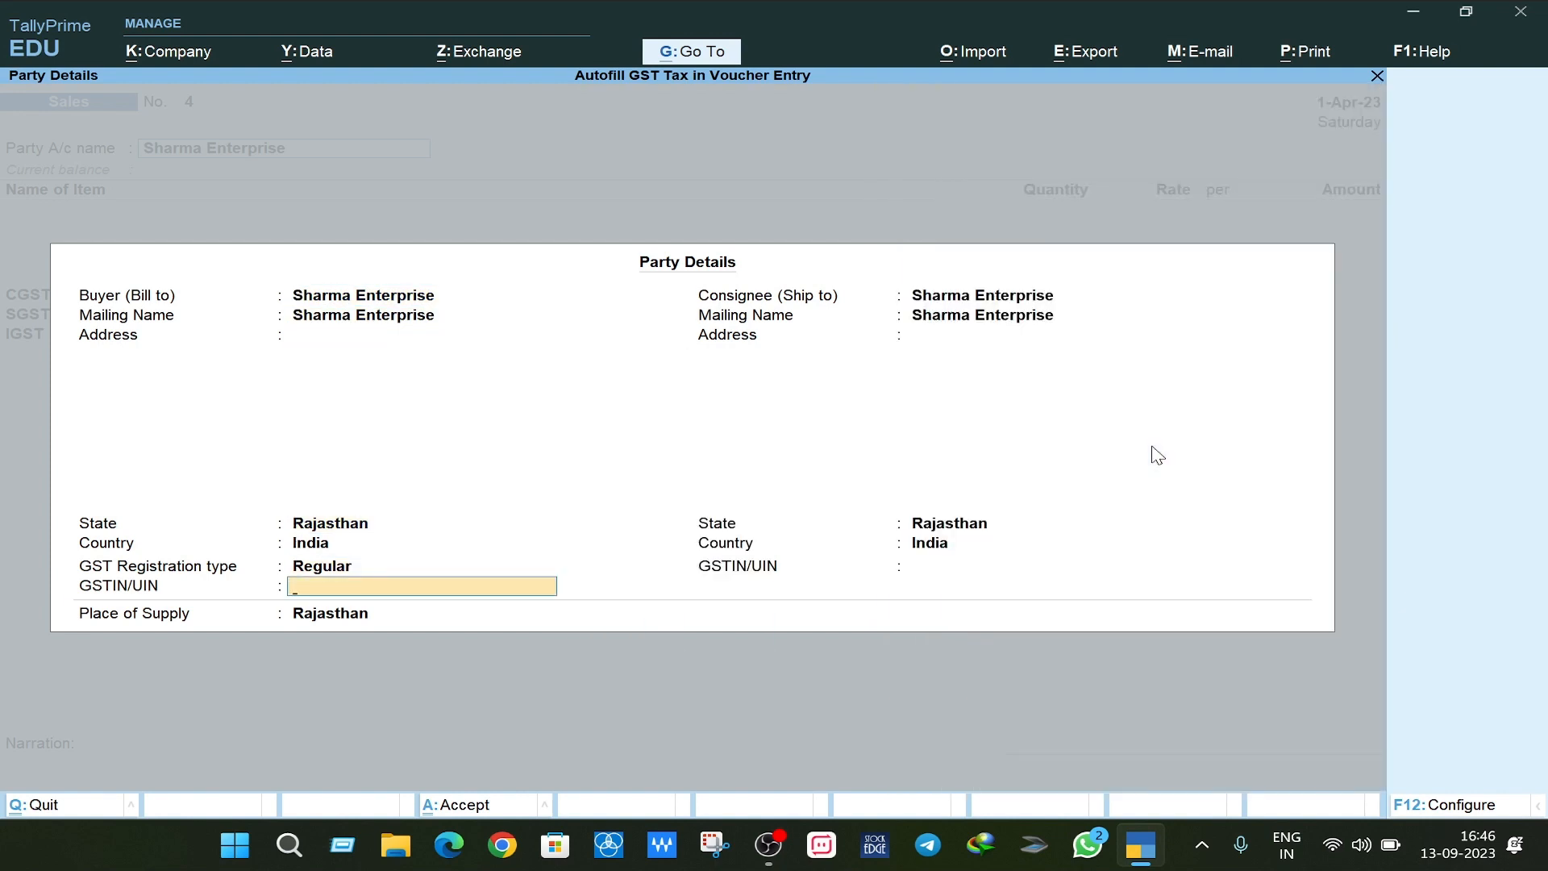
key(Return)
key(Return)
key(Return)
key(Return)
key(Return)
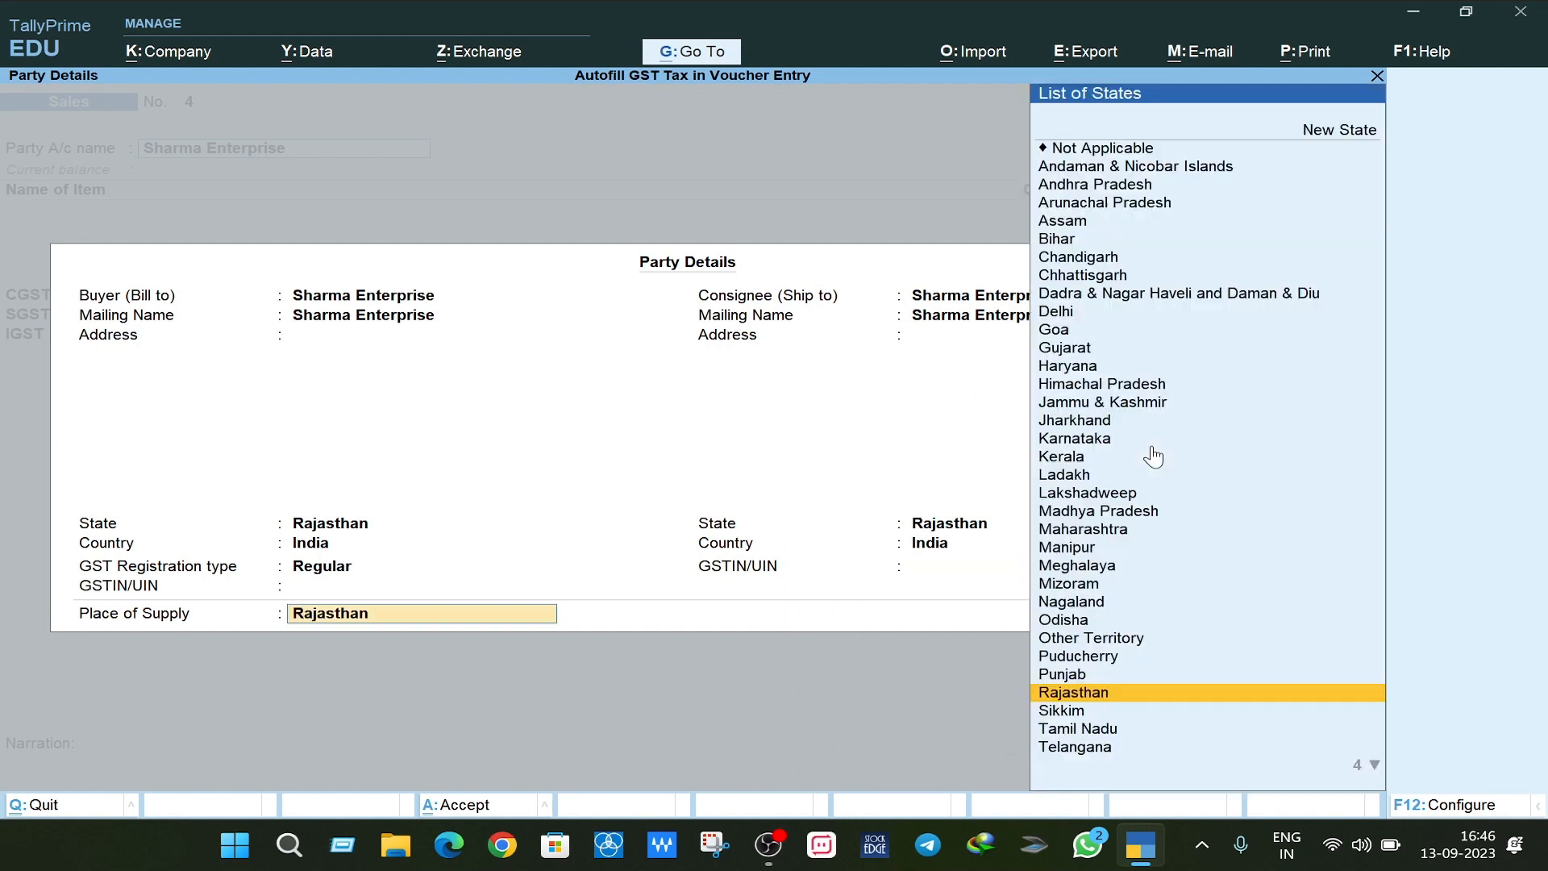
key(Return)
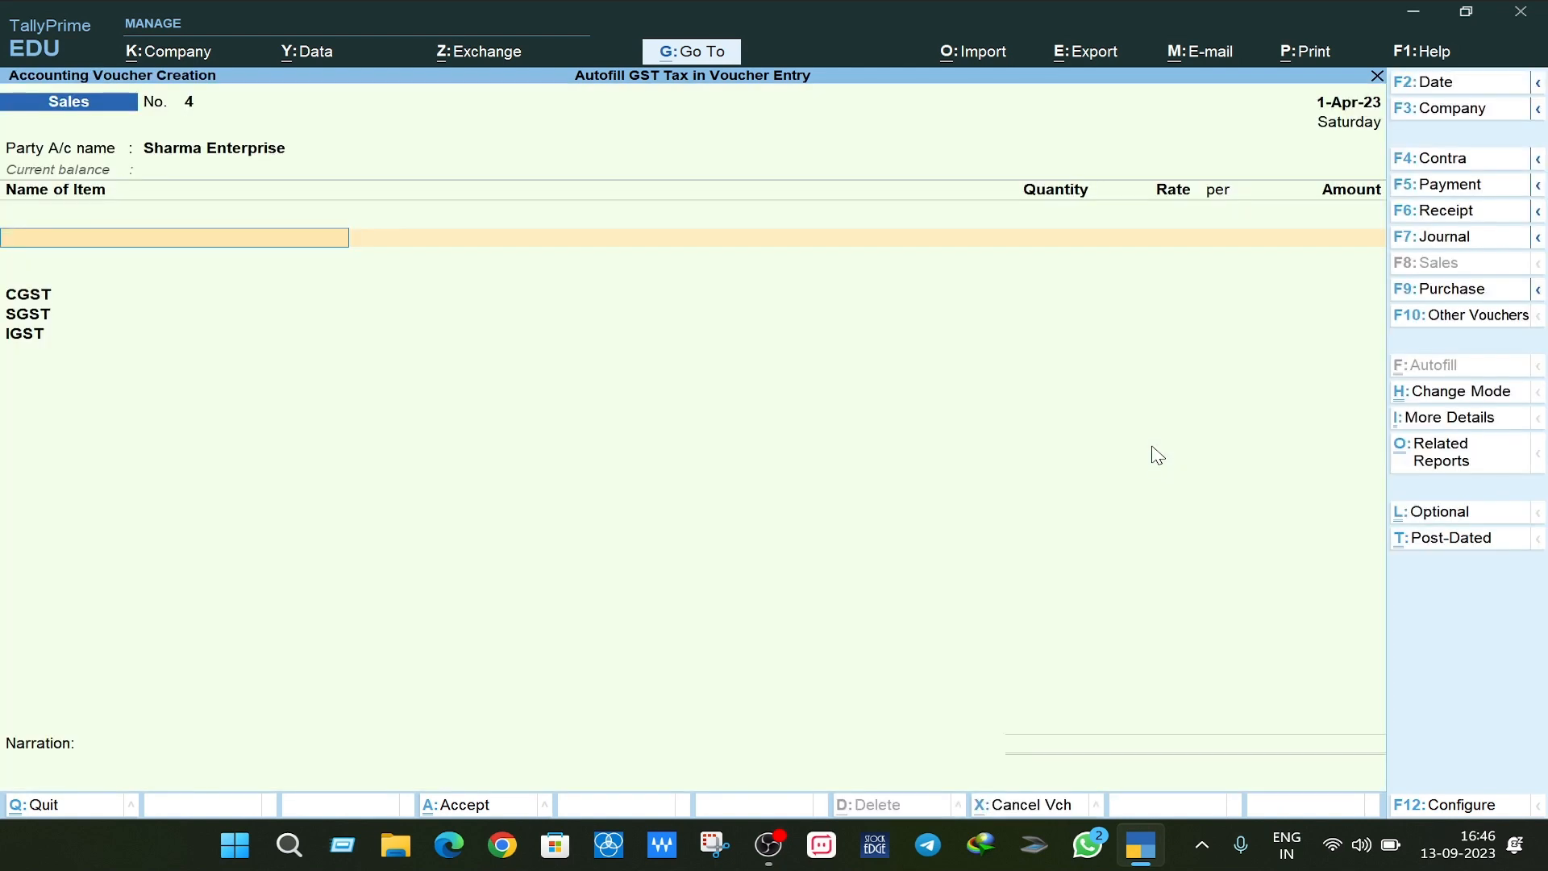
- Add the Mobile item to the sales voucher with quantity 10 pcs at a rate of 40,000 per piece
text(mo)
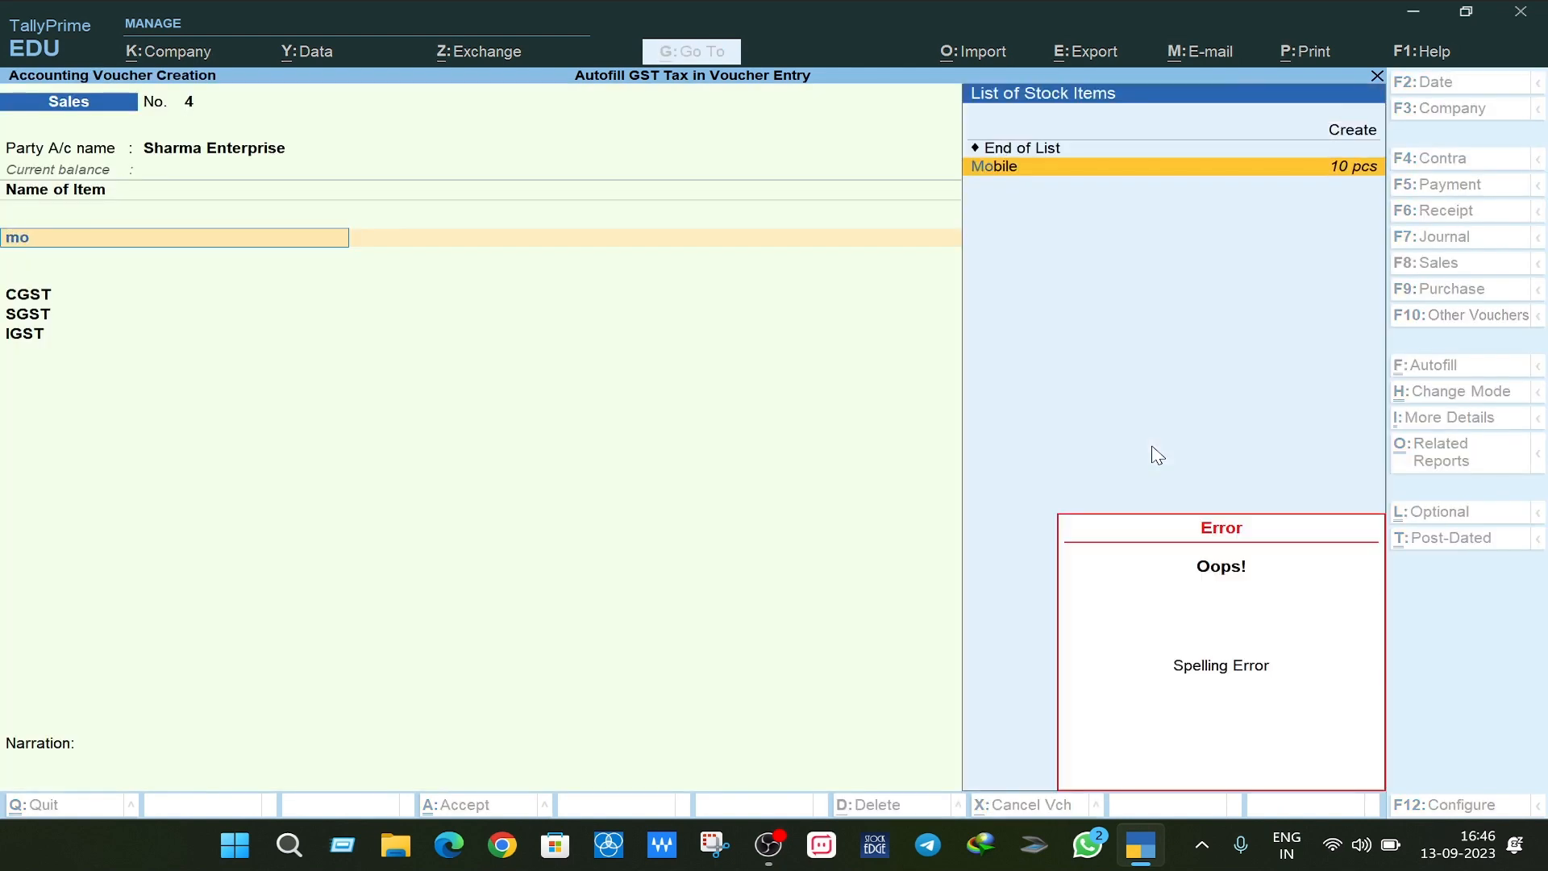
key(Return)
text(10 pcs)
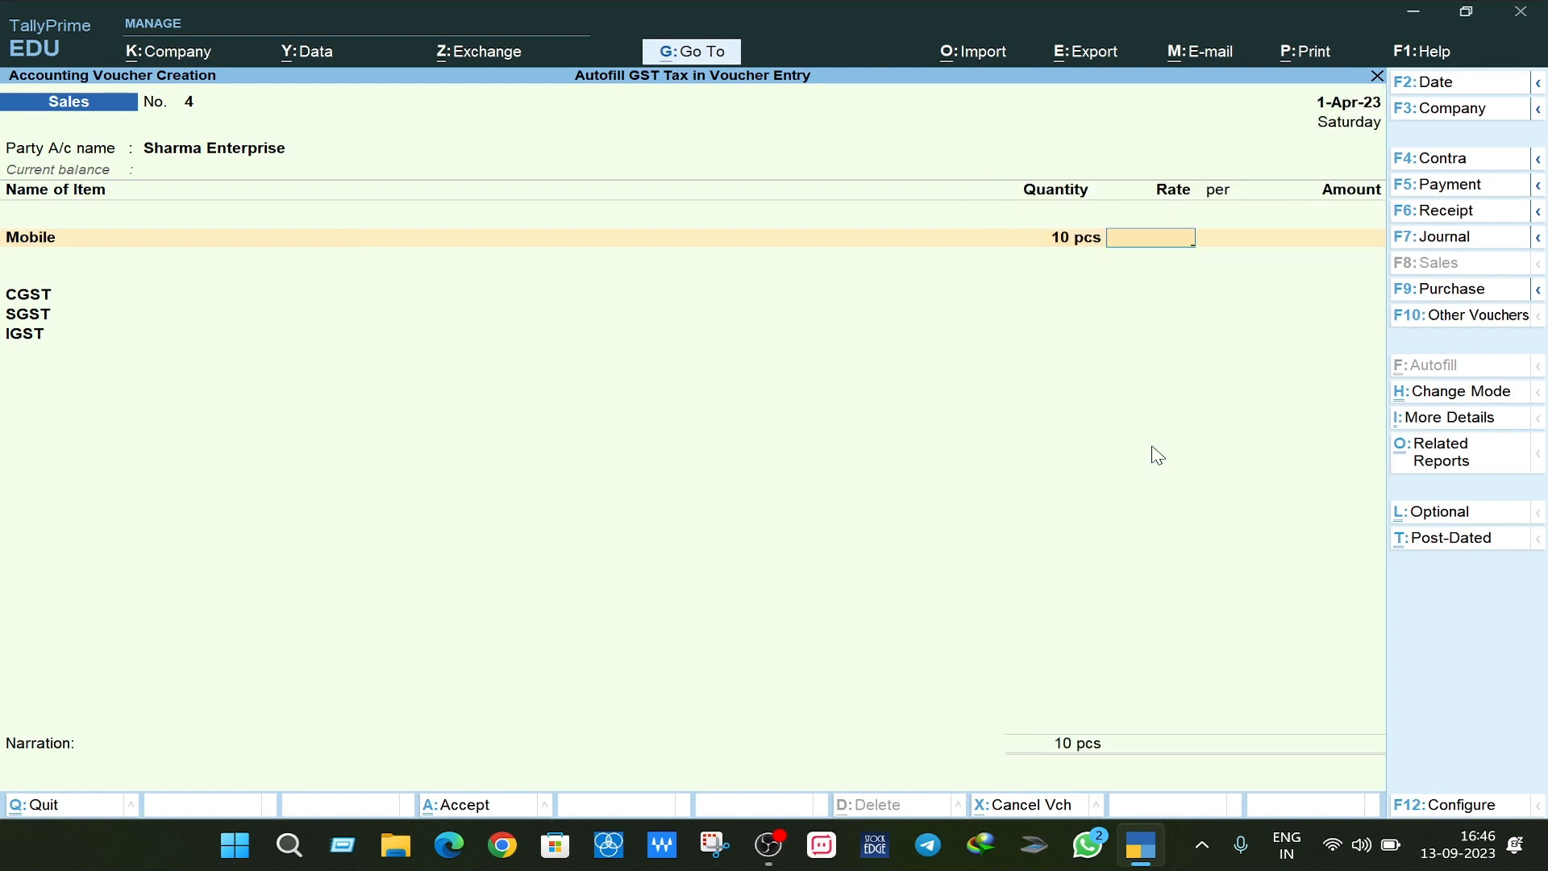
text(40000)
key(Return)
key(Return)
key(Return)
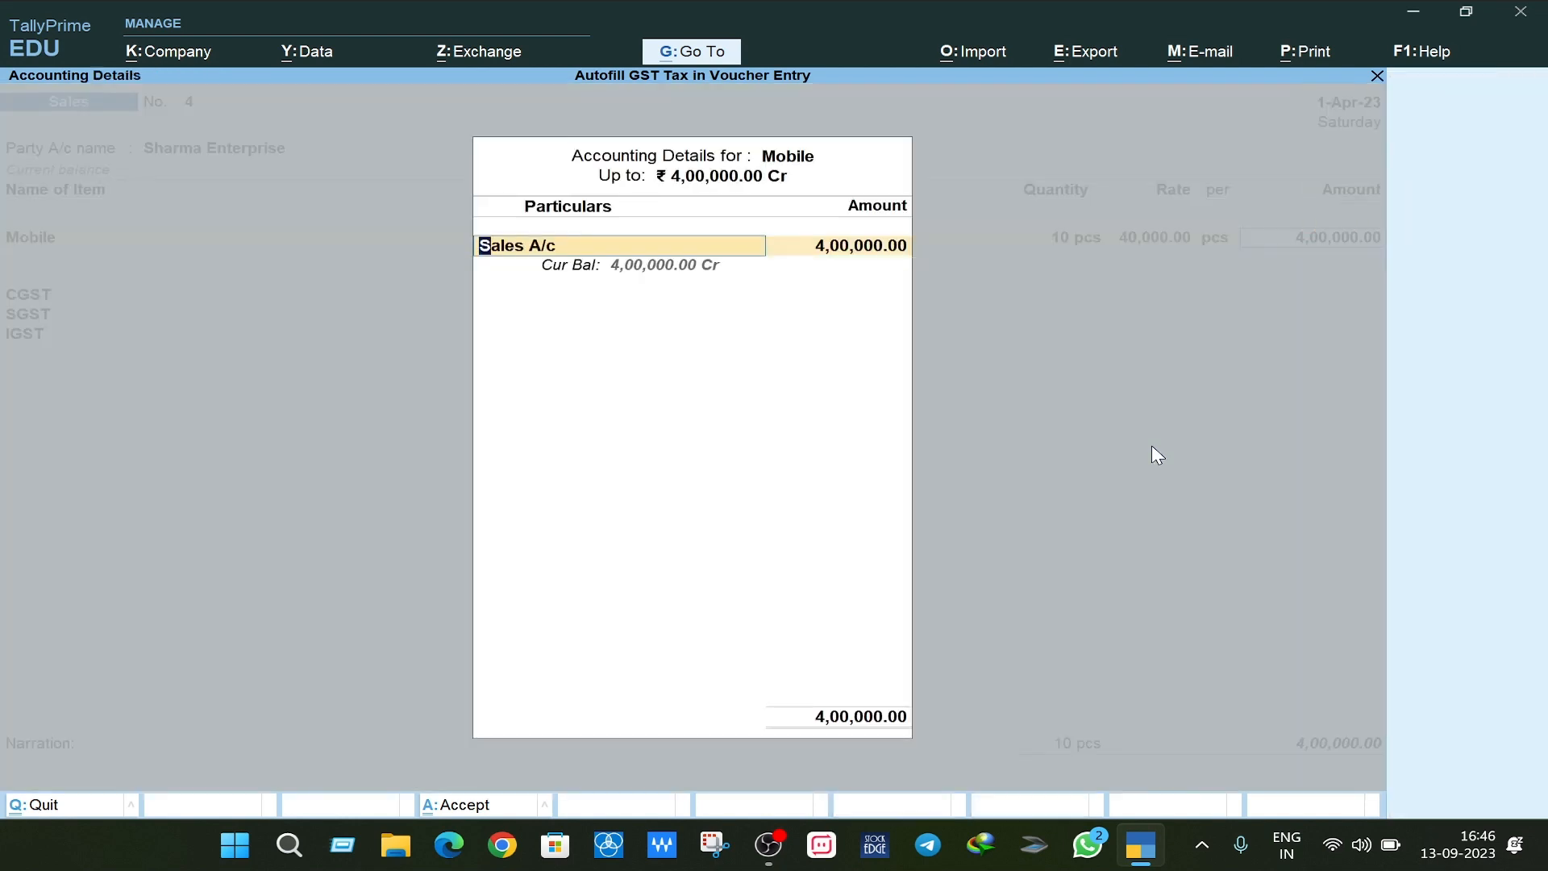
text(Sa)
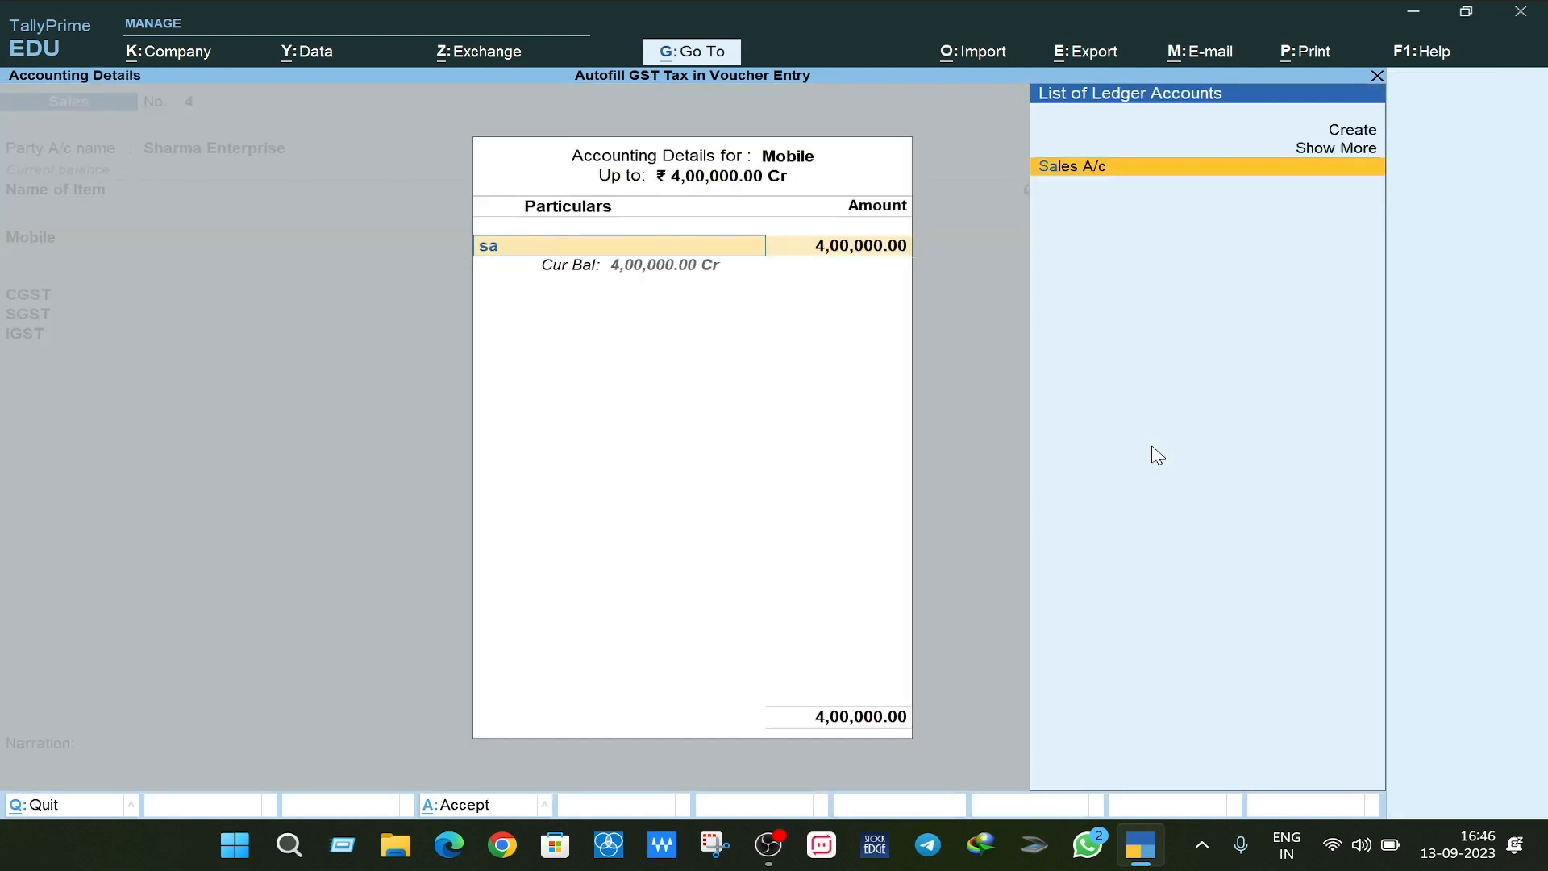
key(alt+c)
text(Sales)
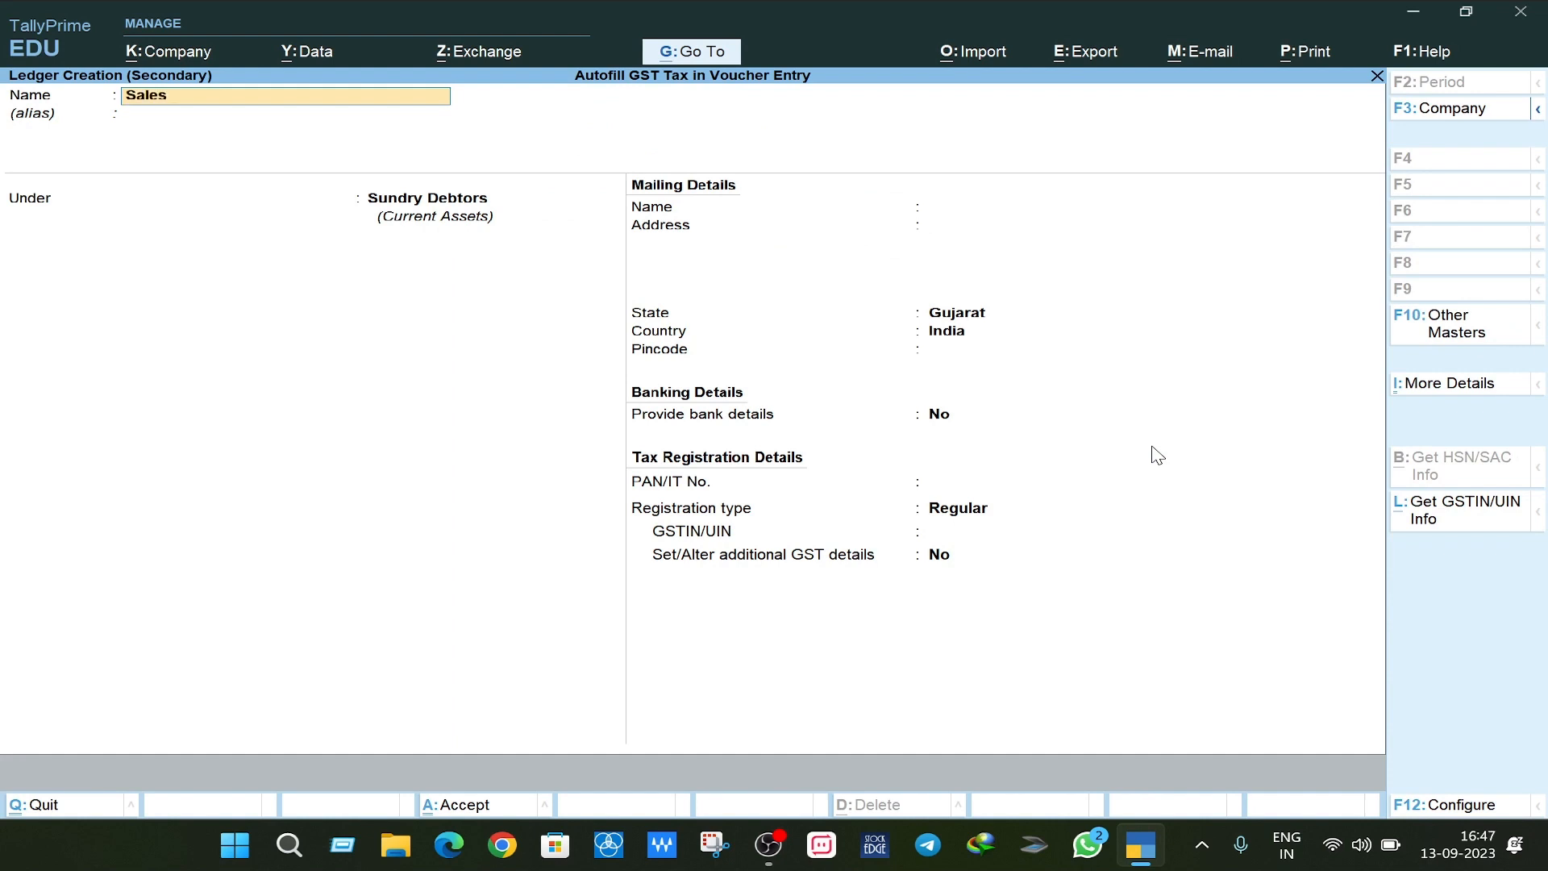
key(BackSpace)
key(BackSpace)
key(BackSpace)
key(BackSpace)
key(BackSpace)
key(Escape)
key(BackSpace)
key(BackSpace)
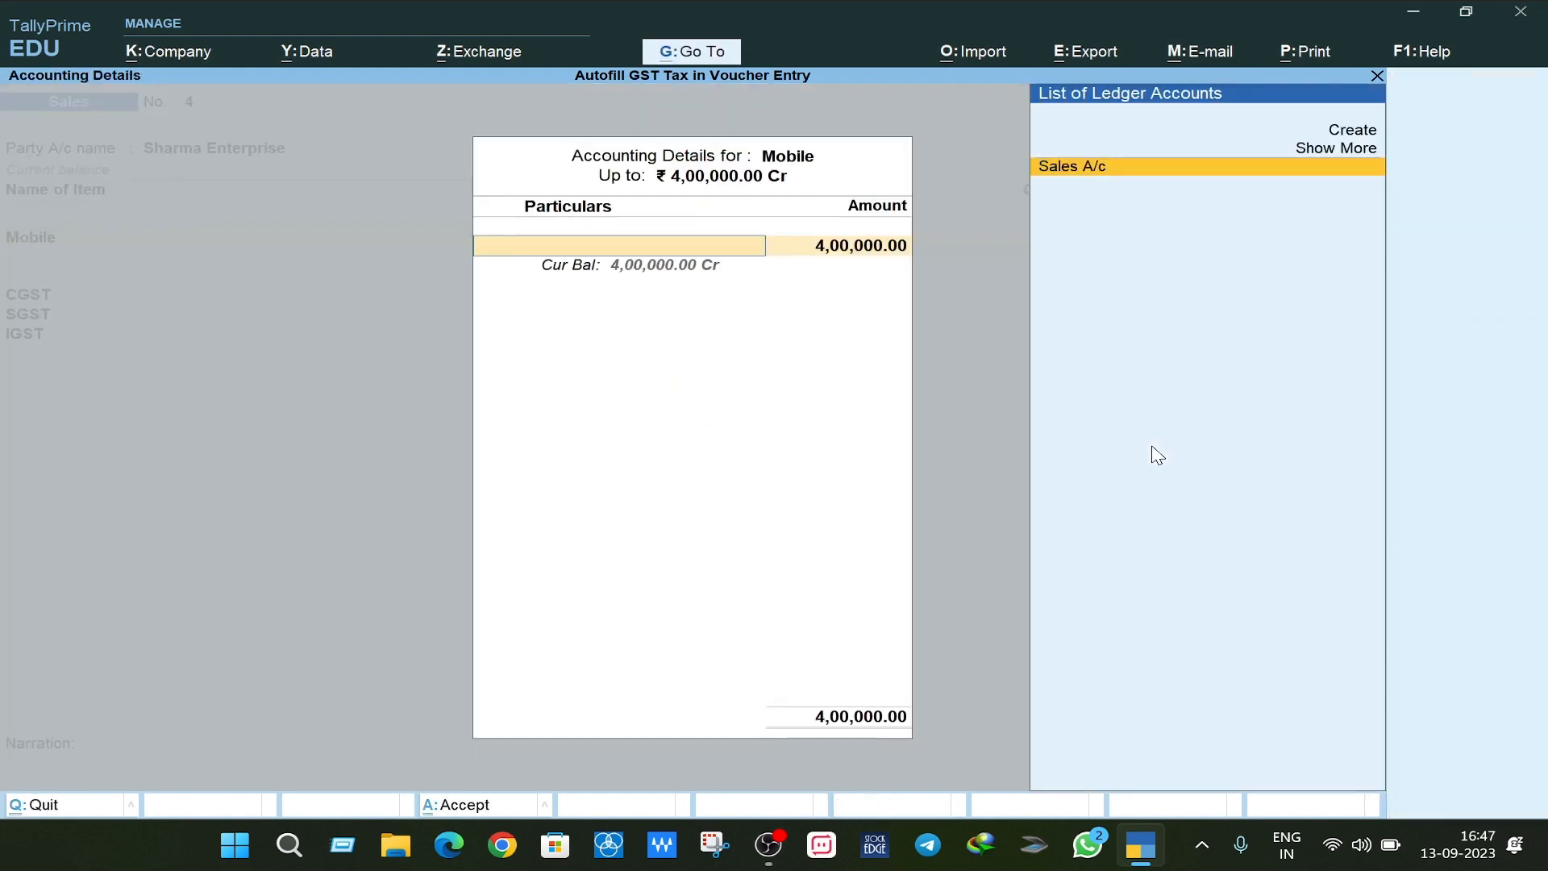
key(Escape)
key(y)
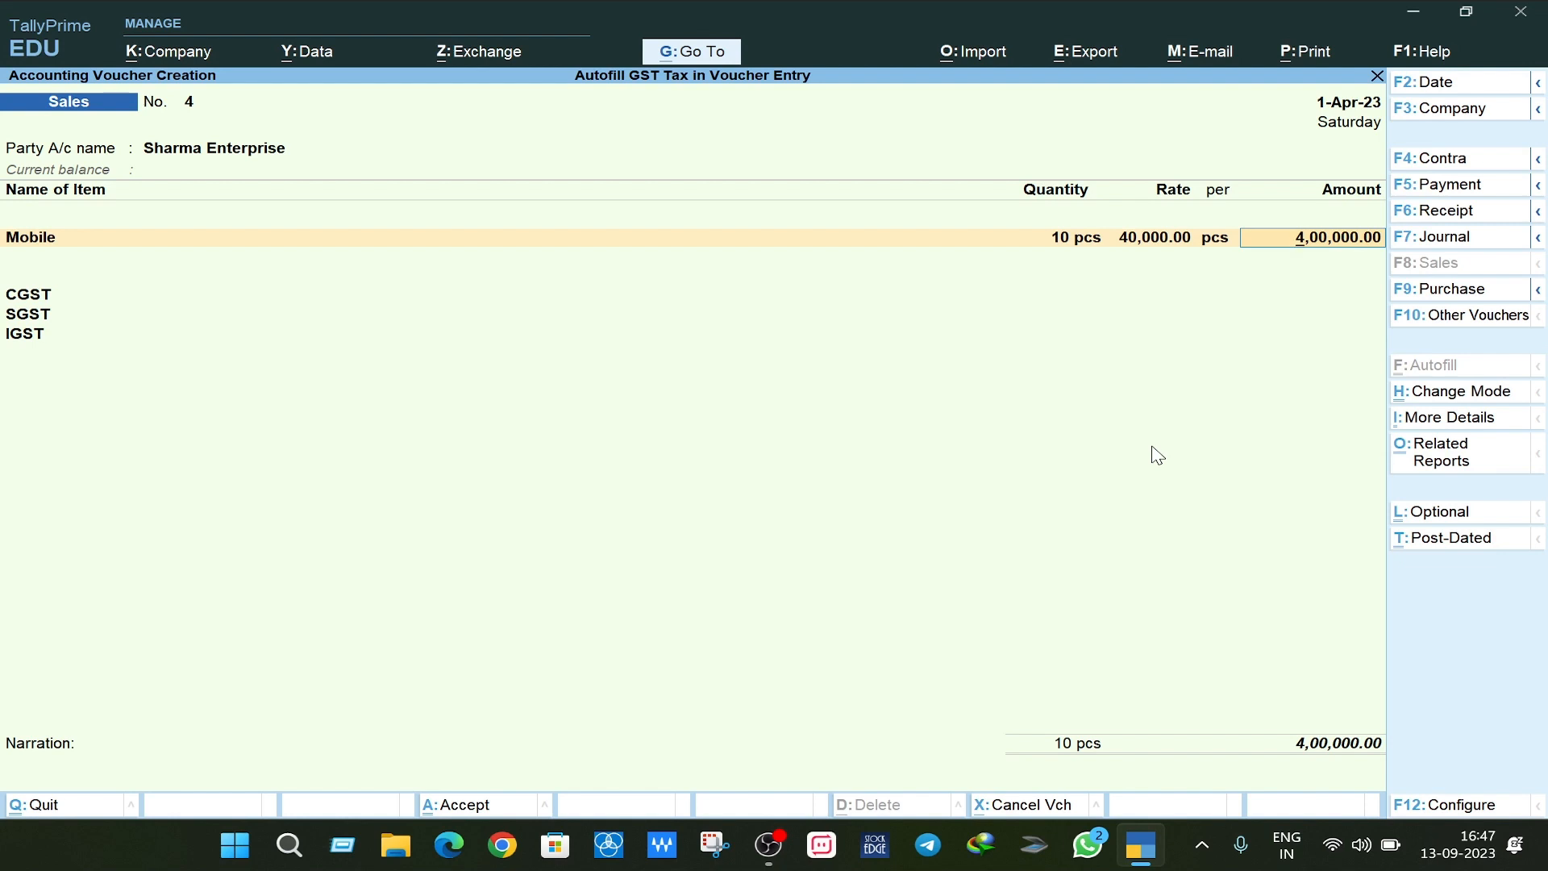
key(Return)
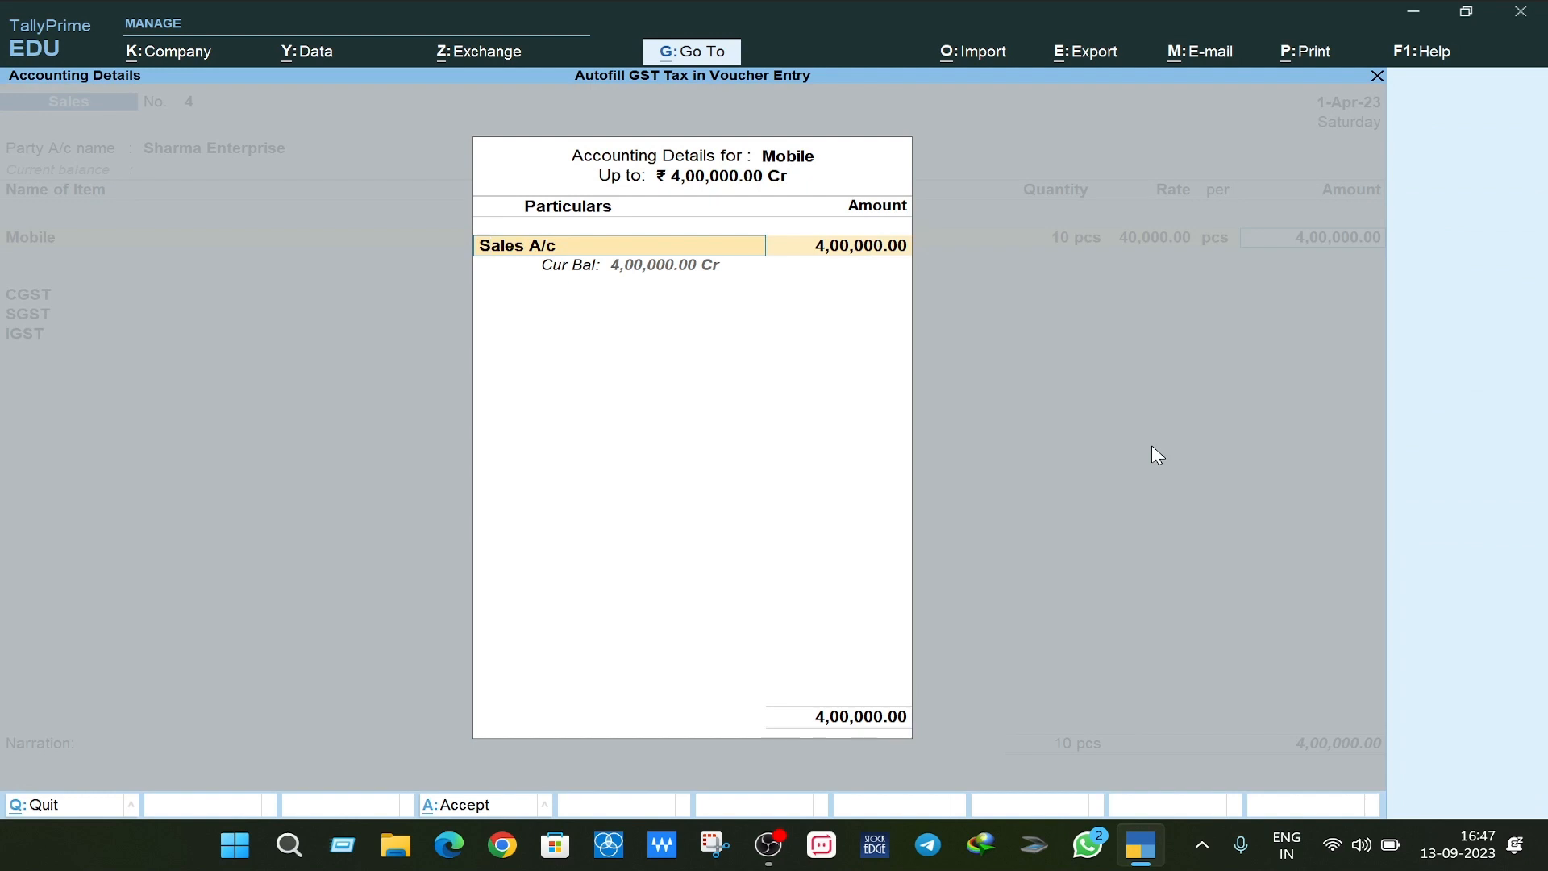
- Create a new ledger named Sales IGST under Sales Accounts from the Mobile item's accounting details
key(alt+c)
text(Sale)
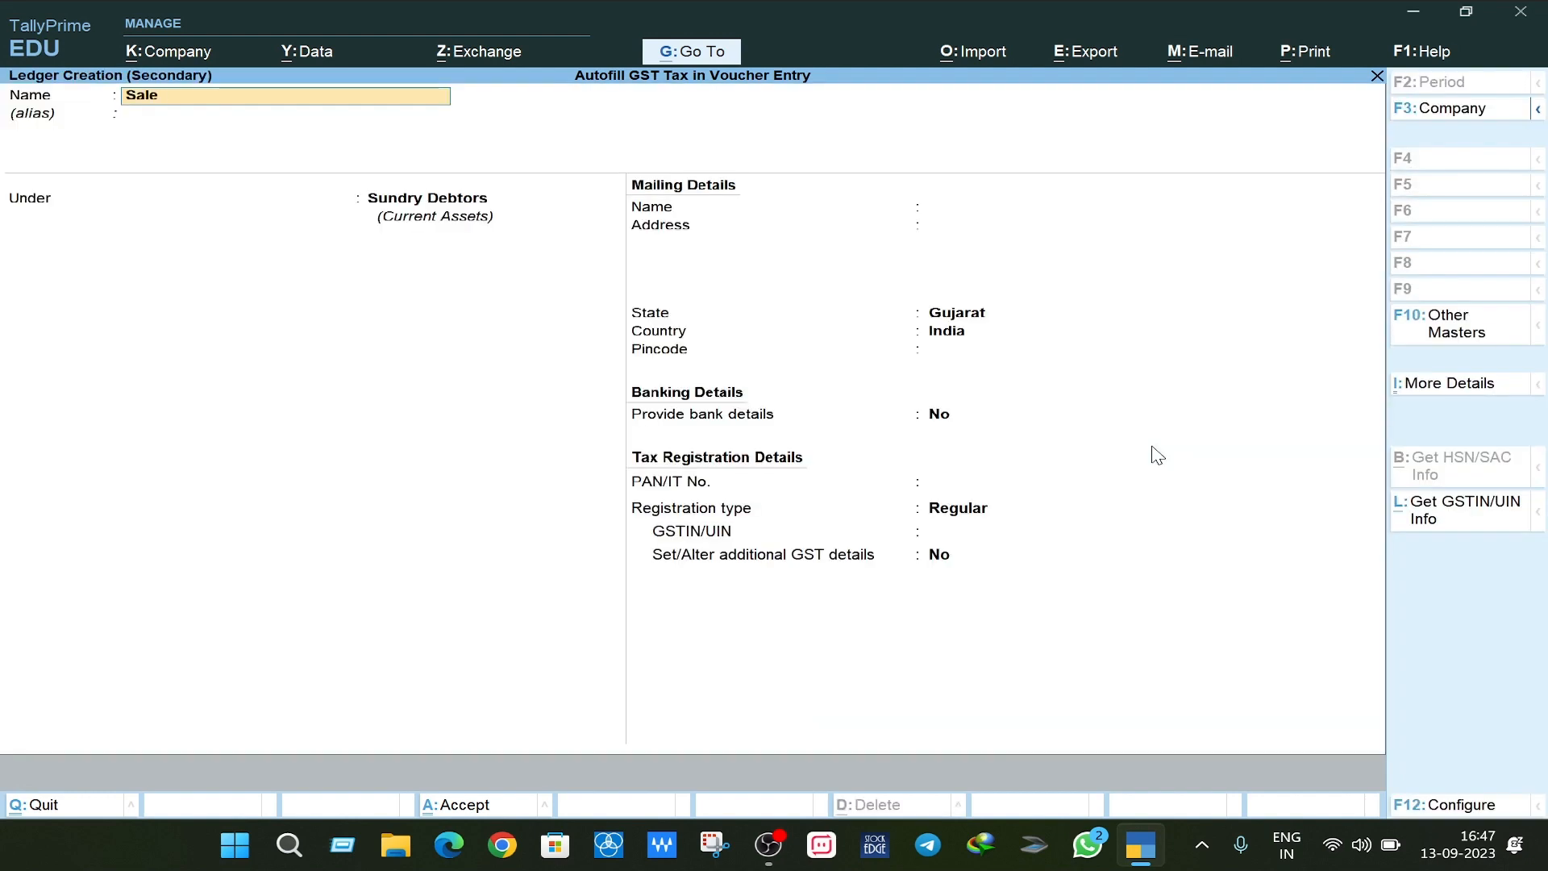
text(s)
text(IGST)
key(Return)
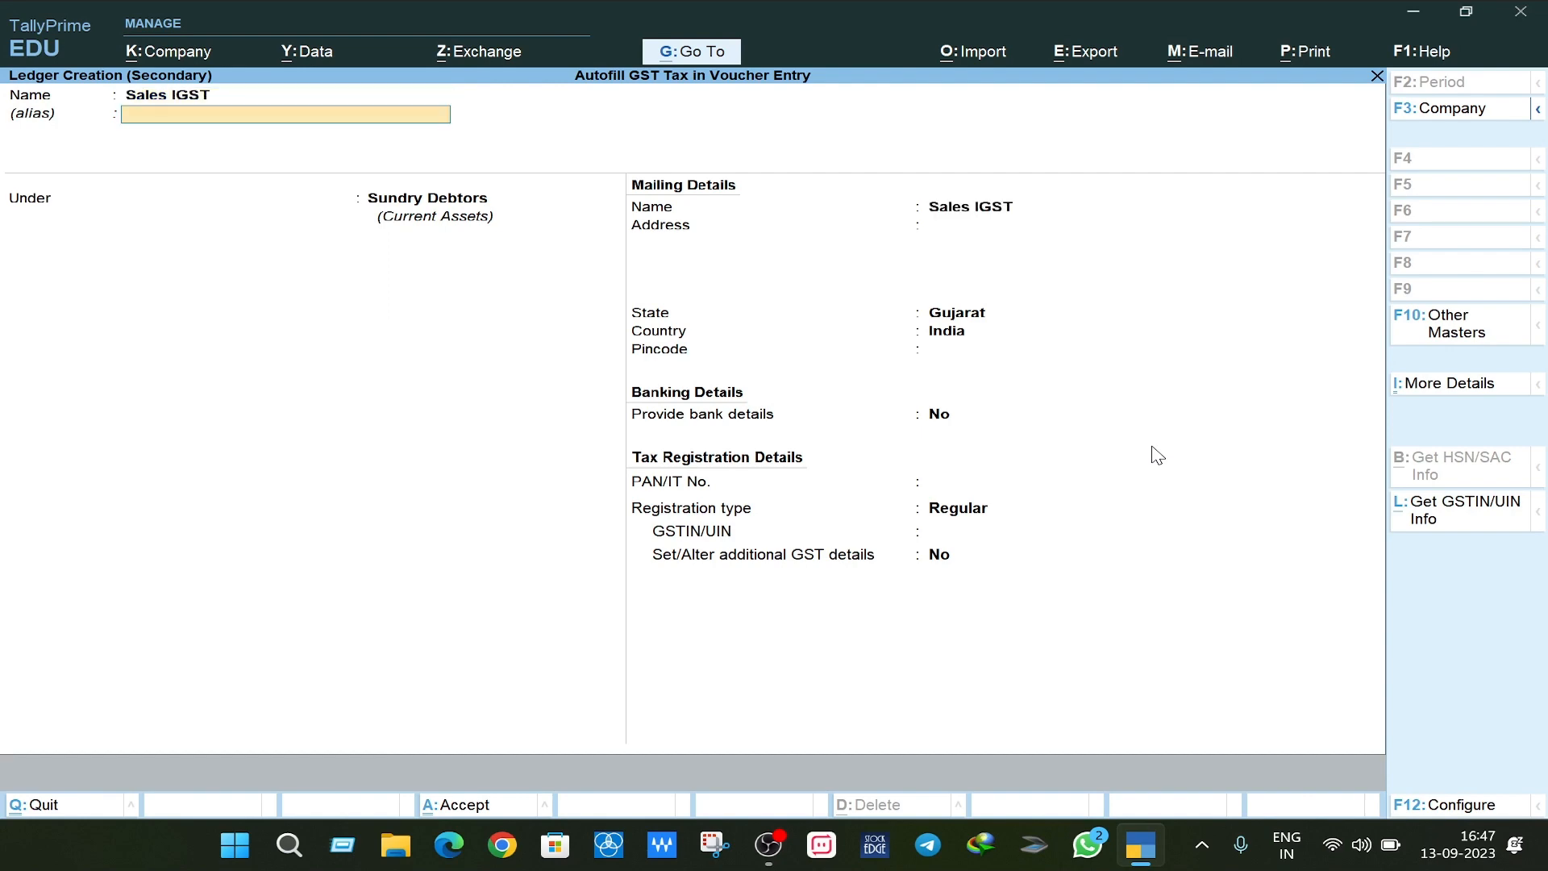
text(Sal)
key(Return)
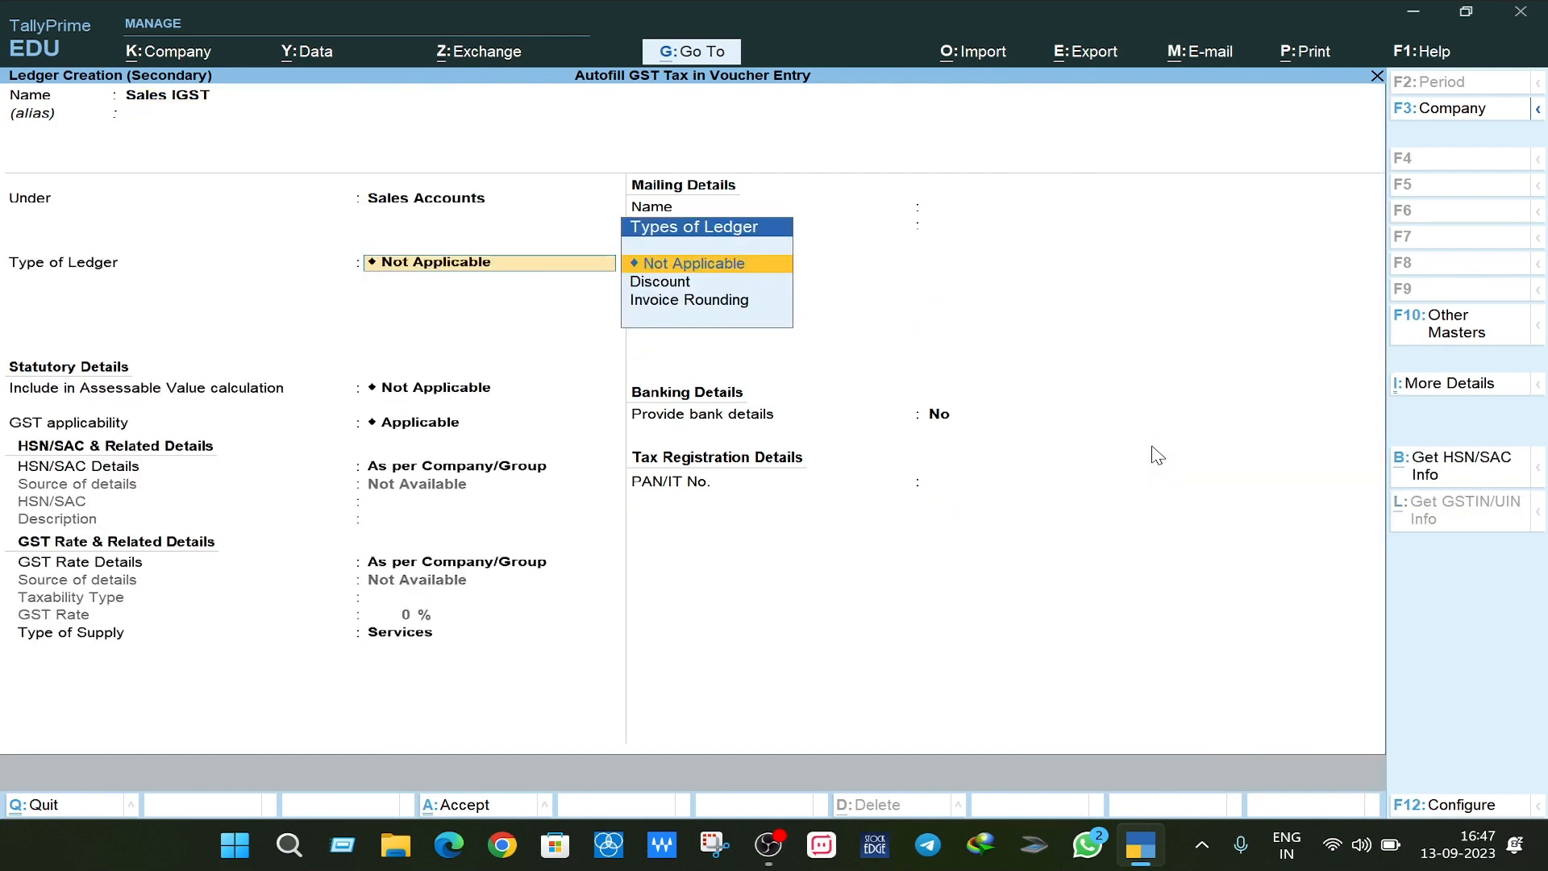
- Set the Sales IGST ledger's type of supply to Goods, save it, and allocate the full Mobile amount to it
key(Return)
key(Return)
key(Return)
key(Return)
key(Return)
key(Return)
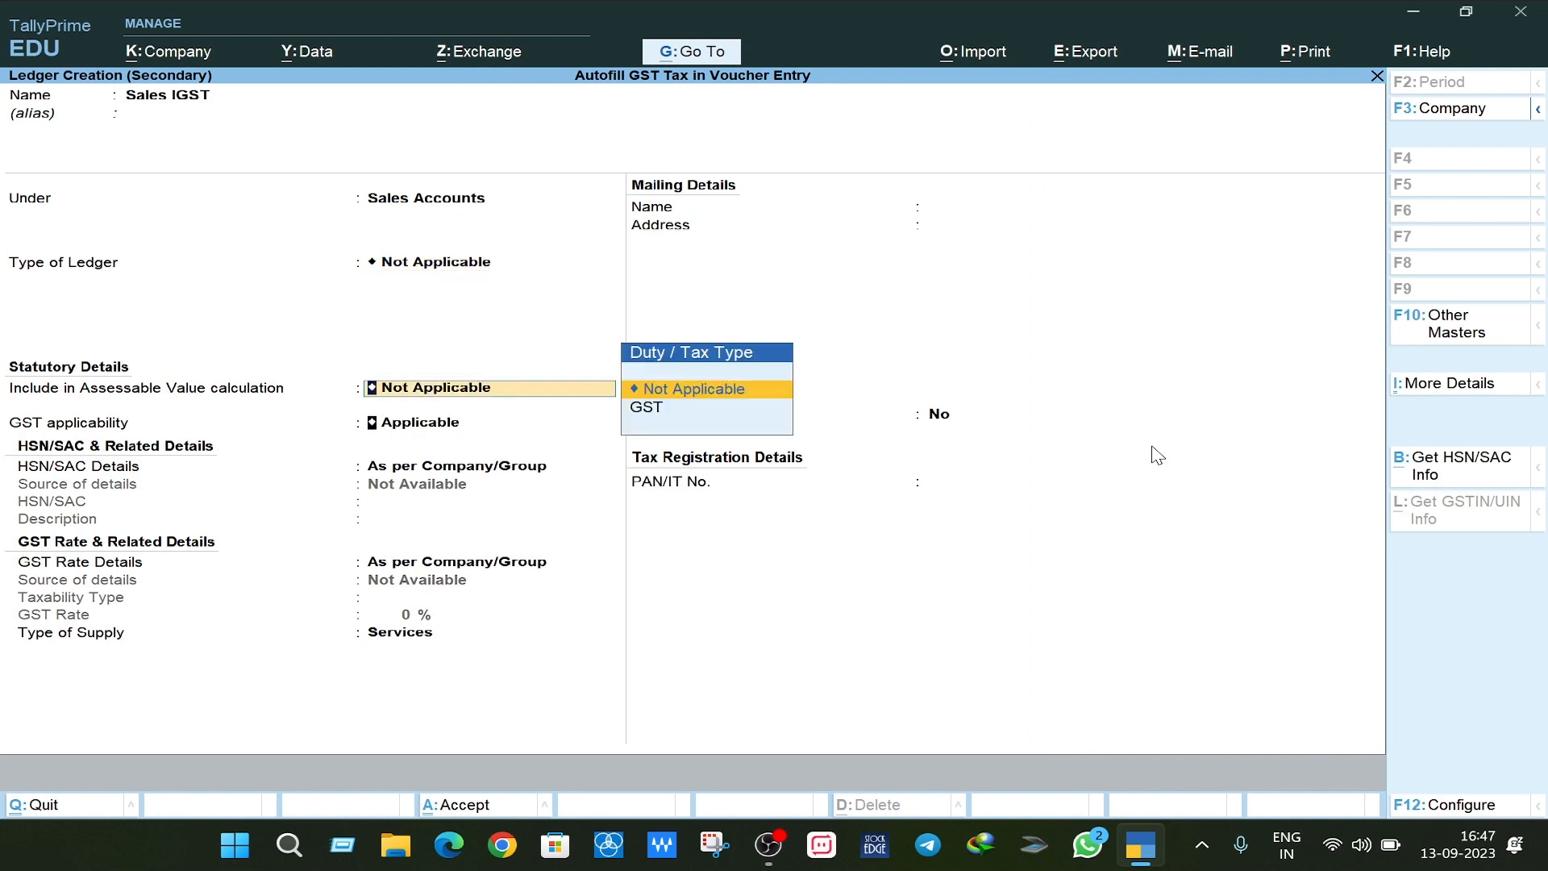
key(BackSpace)
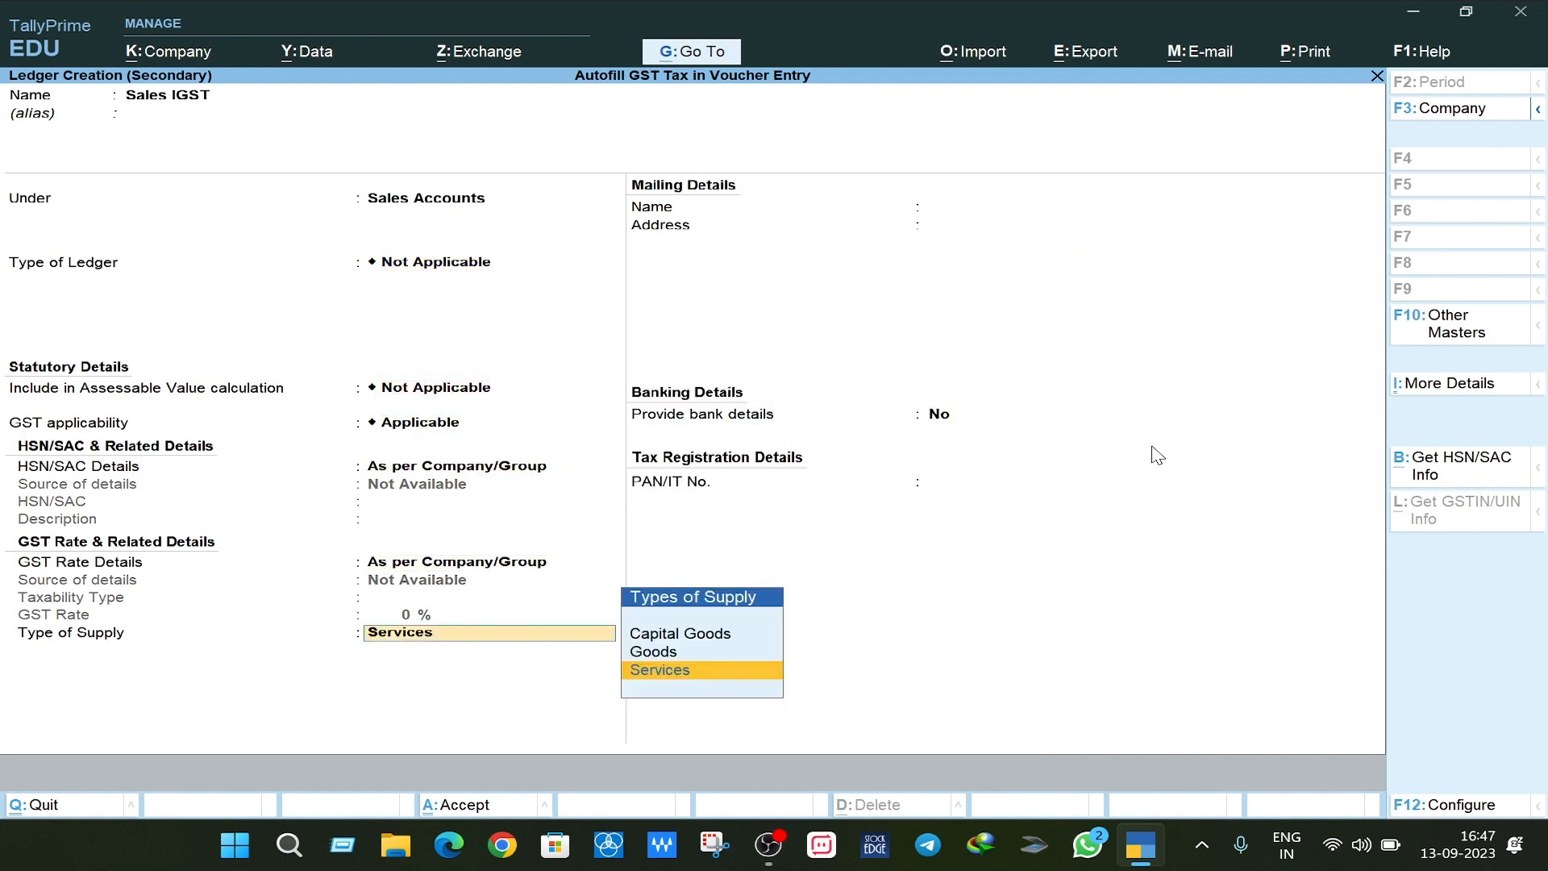
key(Up)
key(Return)
key(Return)
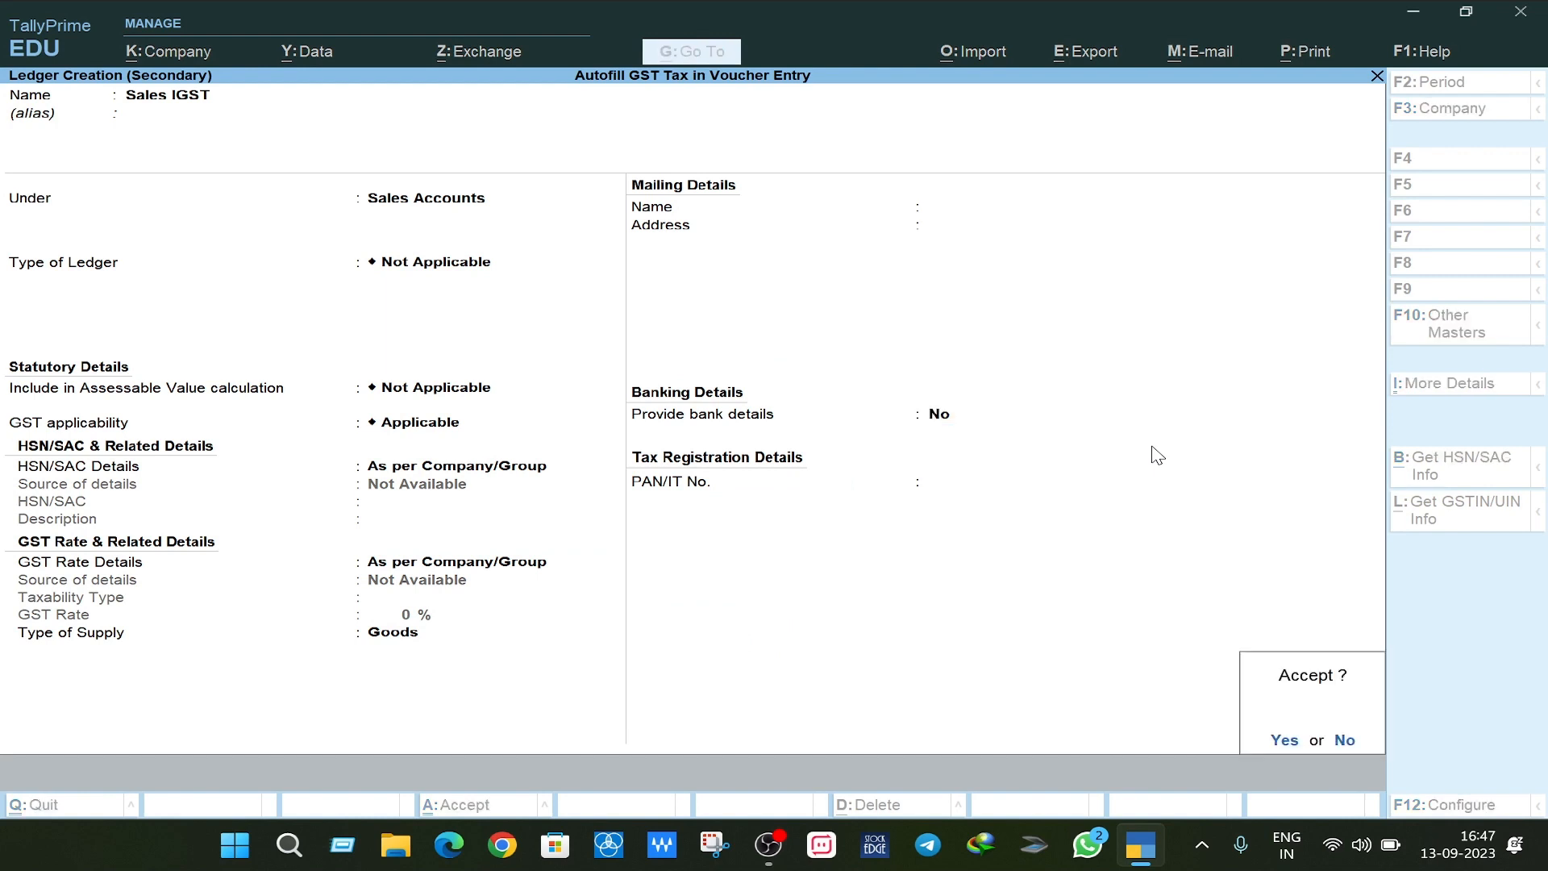
key(Return)
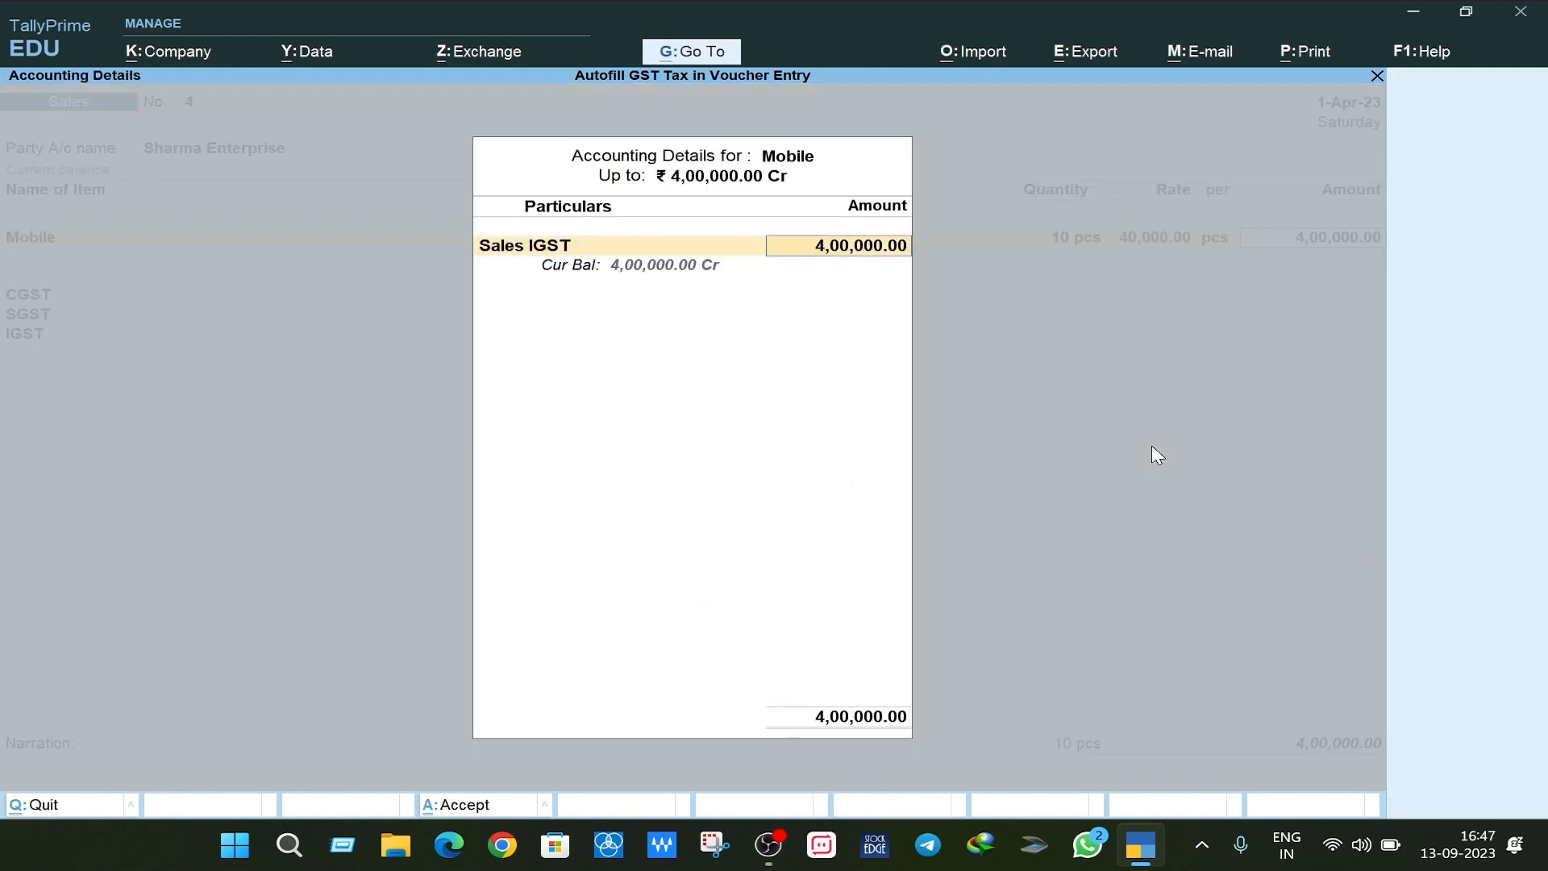
key(Return)
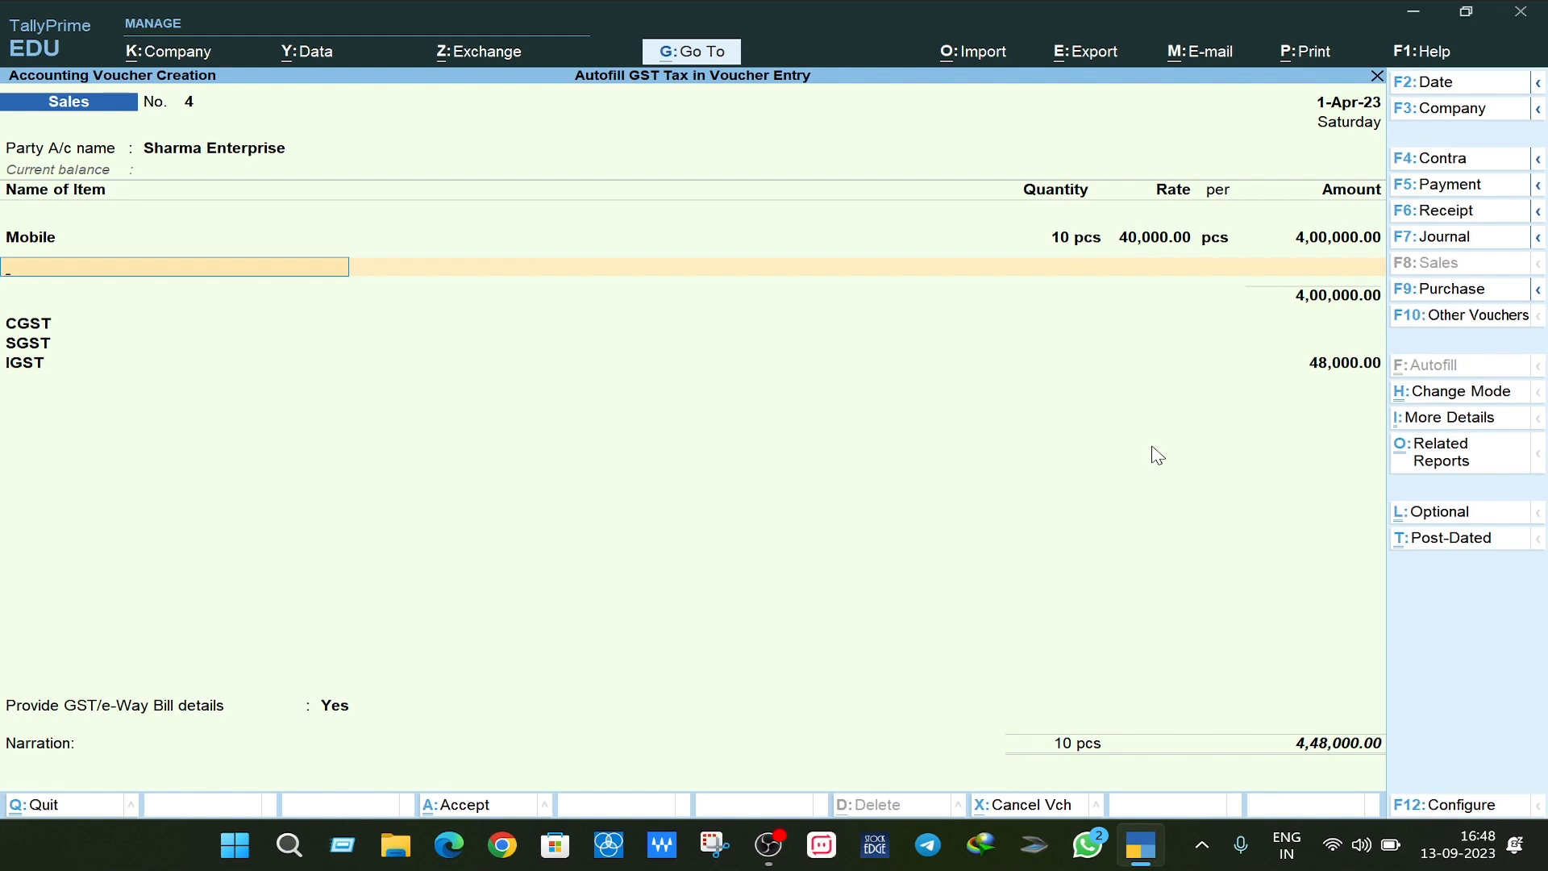
- Add the Laptop item to the sales voucher with quantity 10 pcs at a rate of 50,000 per piece
text(Lap)
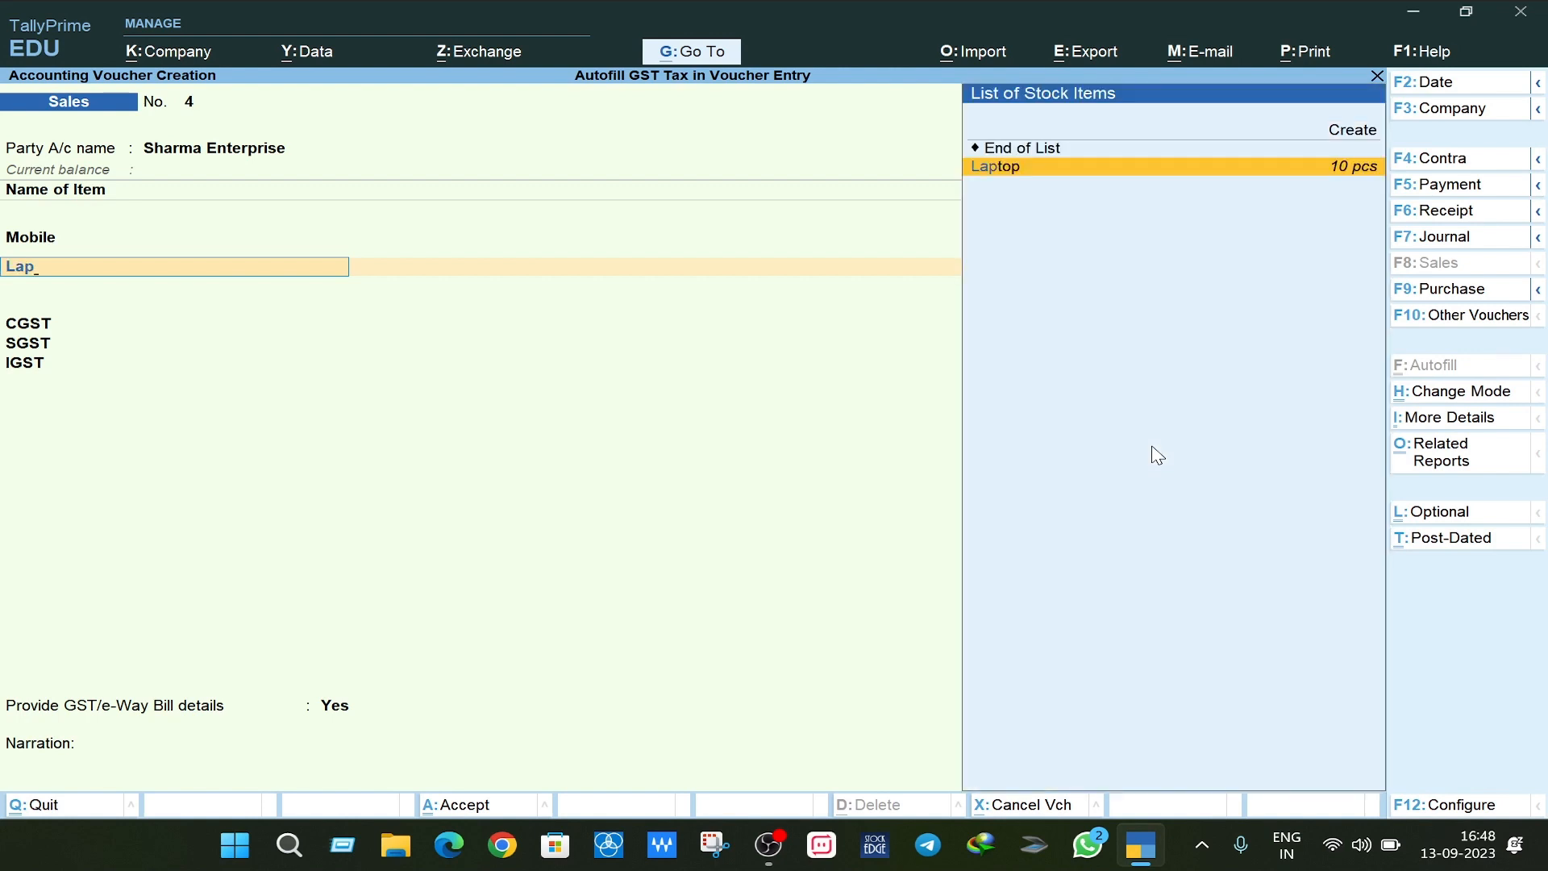
key(Return)
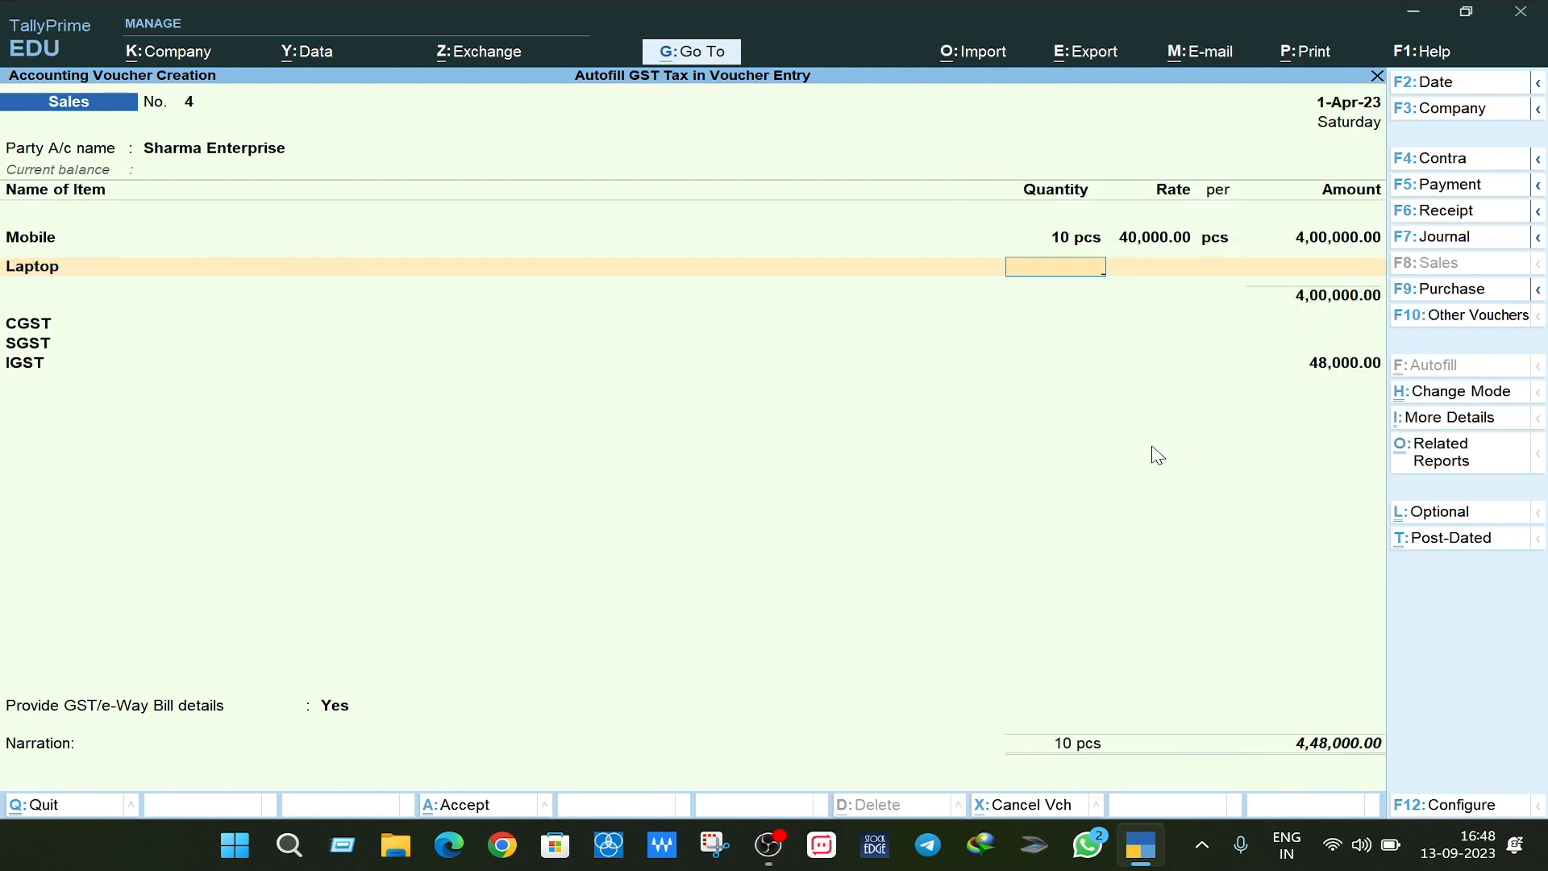
text(10)
key(Return)
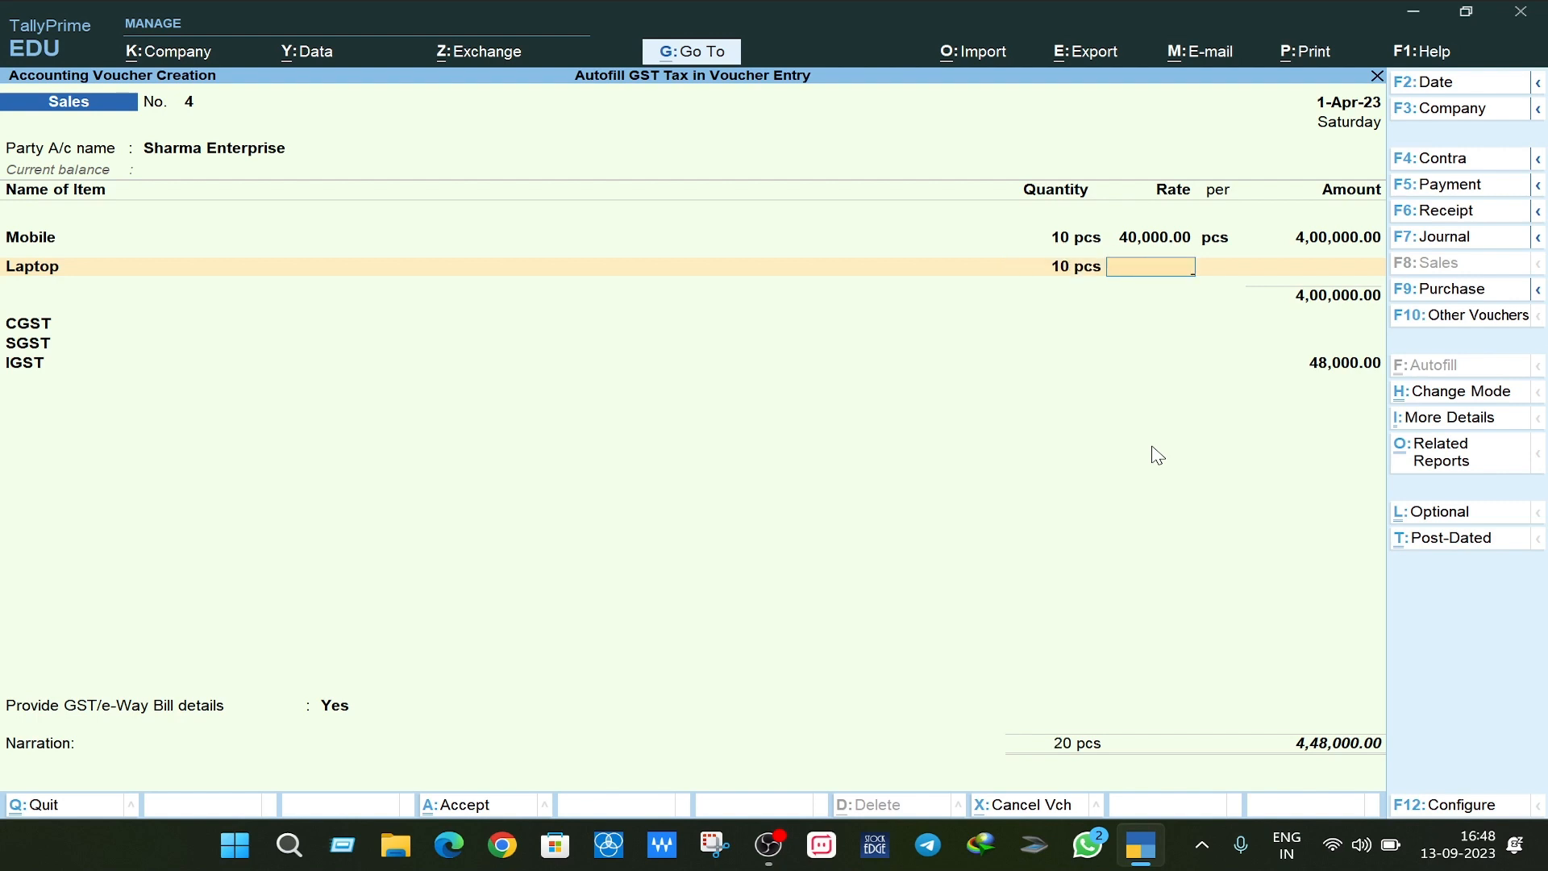
text(50000)
key(Return)
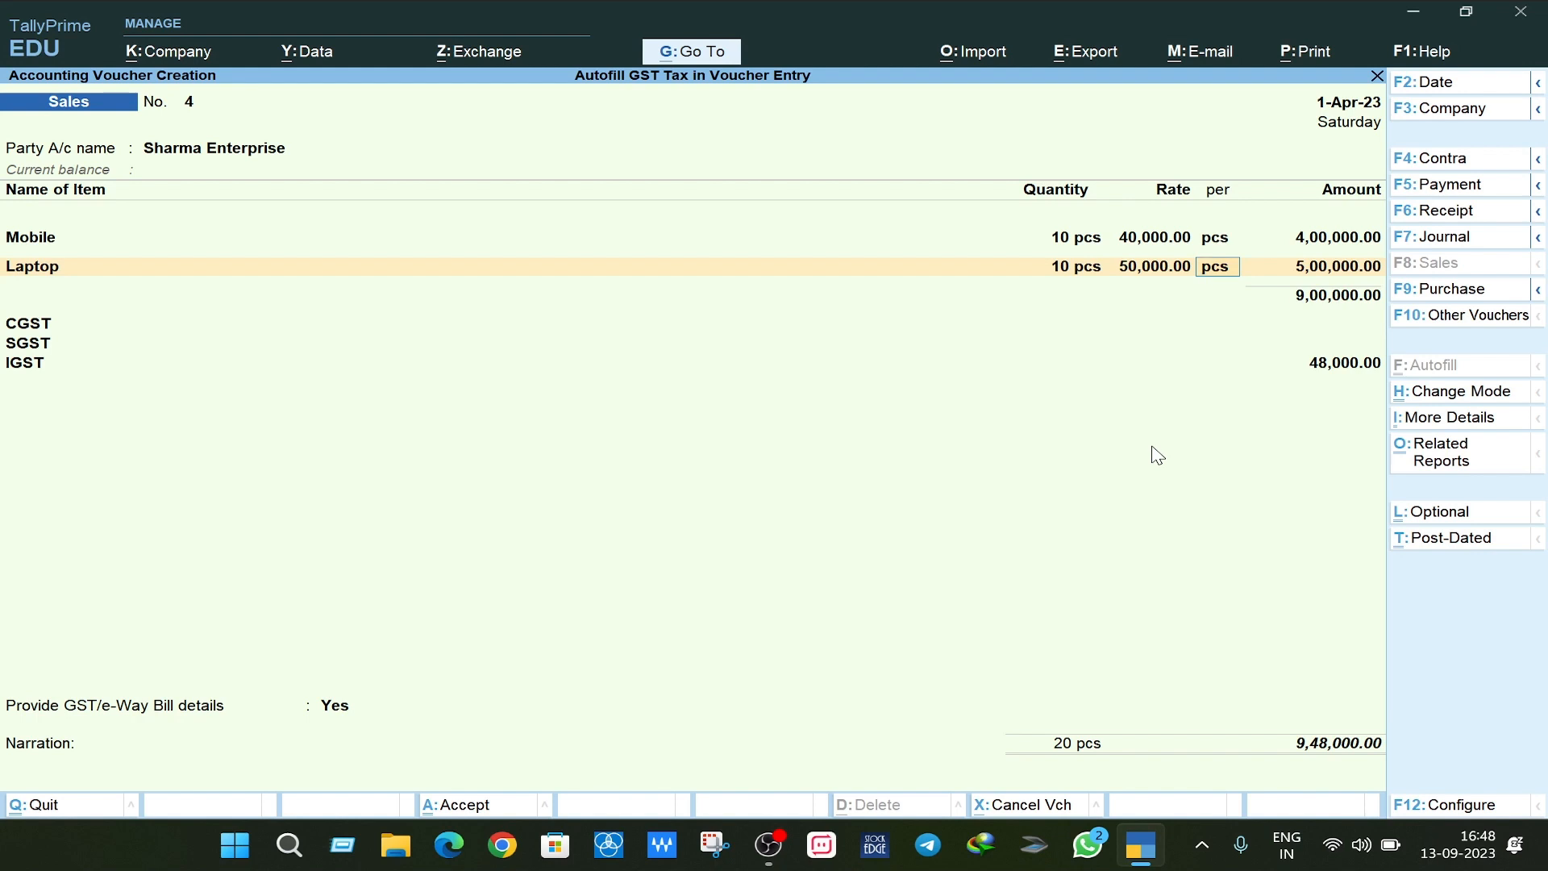
key(Return)
key(Return)
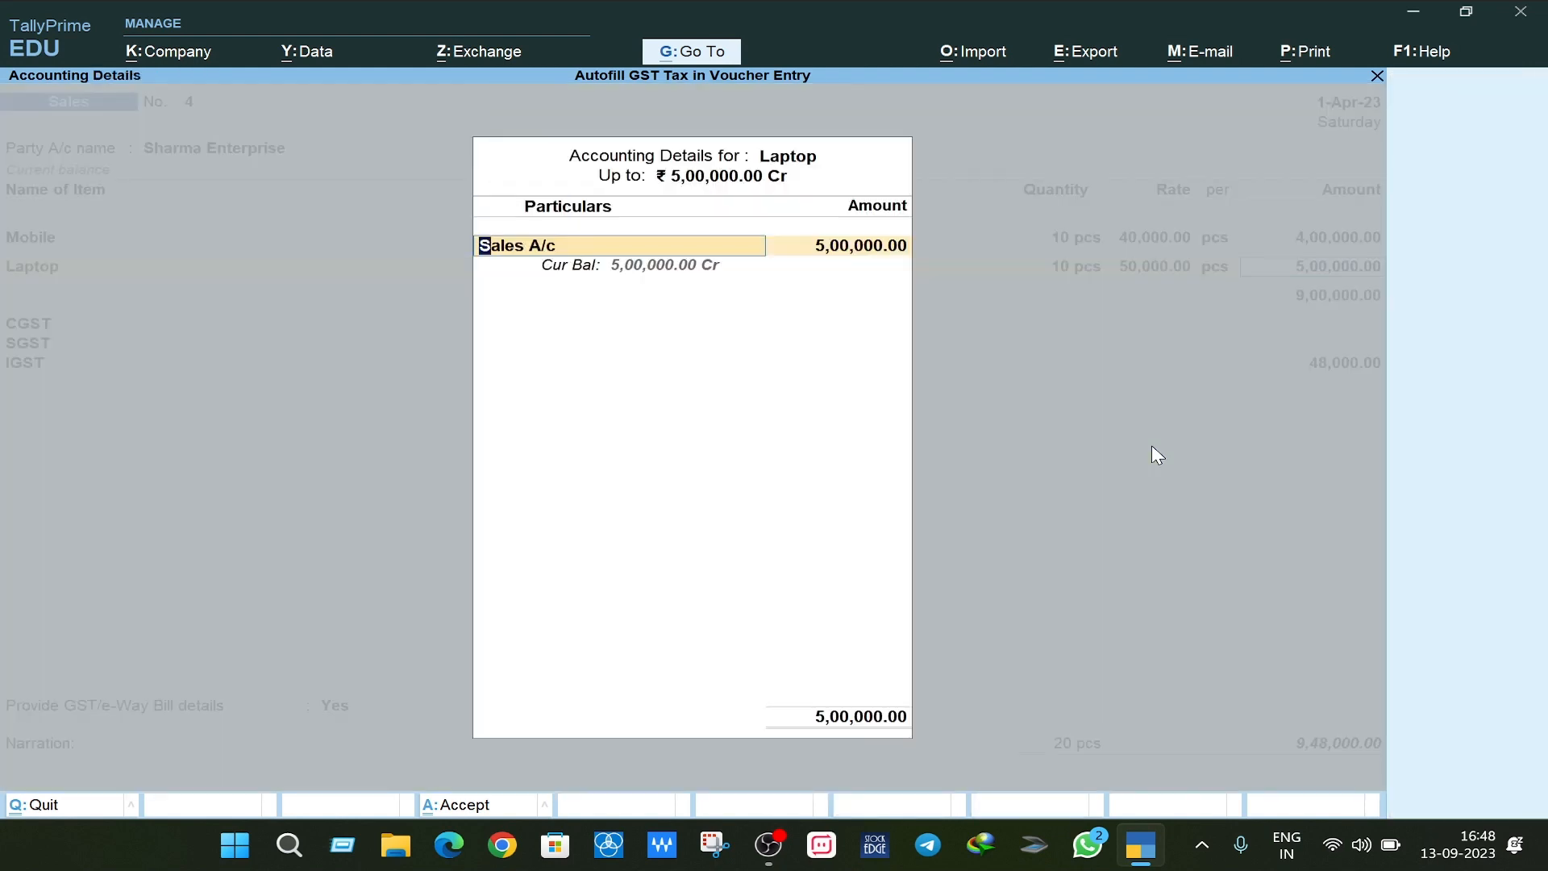
- Allocate the full Laptop amount to the Sales IGST ledger and end the item list
text(Sal)
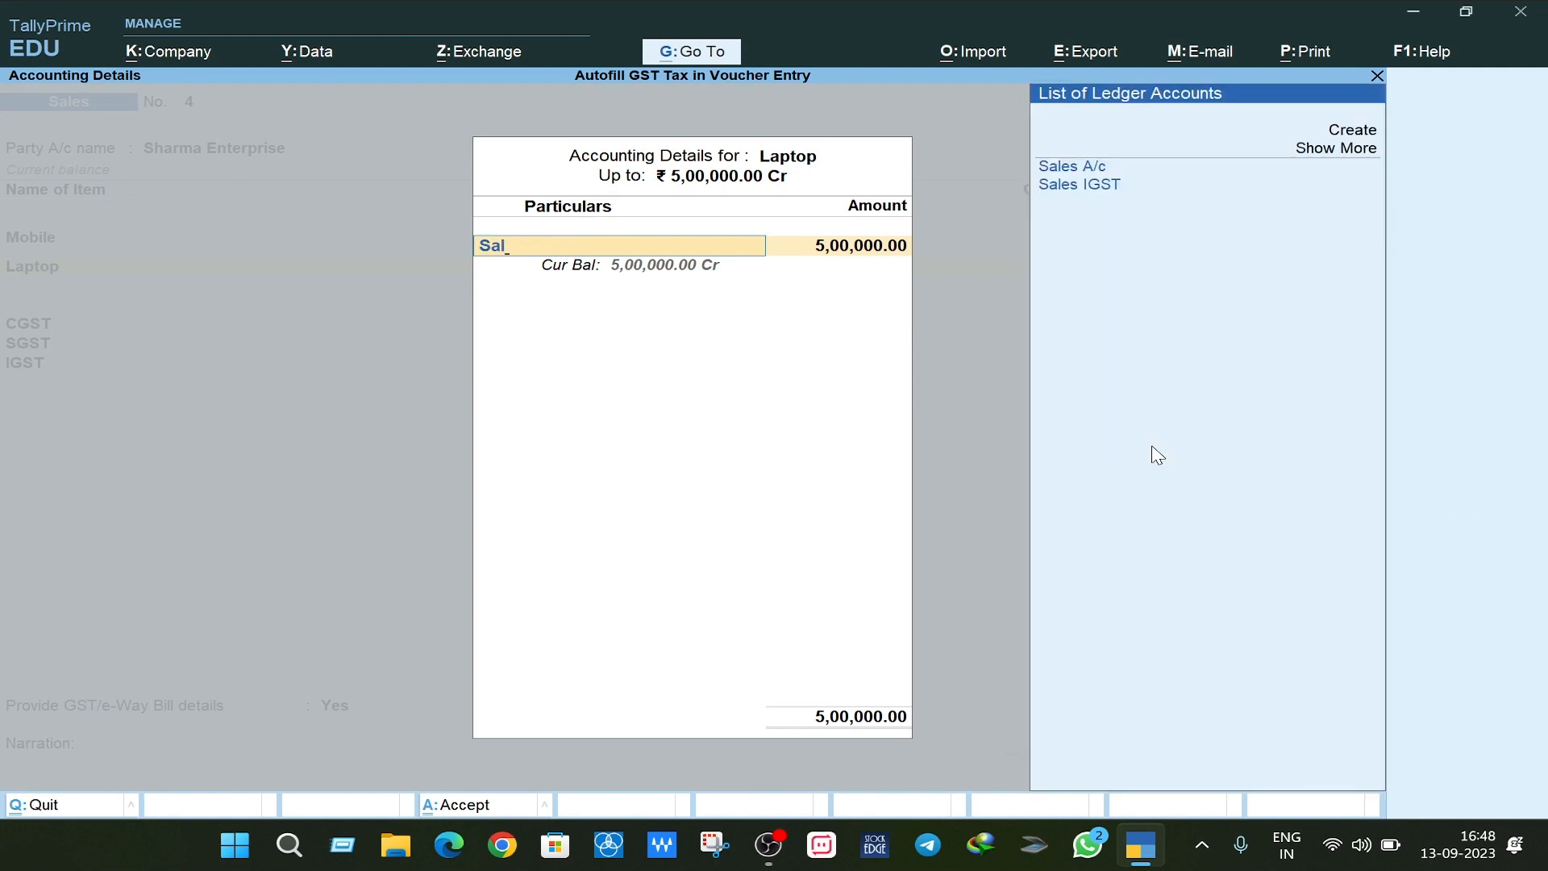
key(Down)
key(Return)
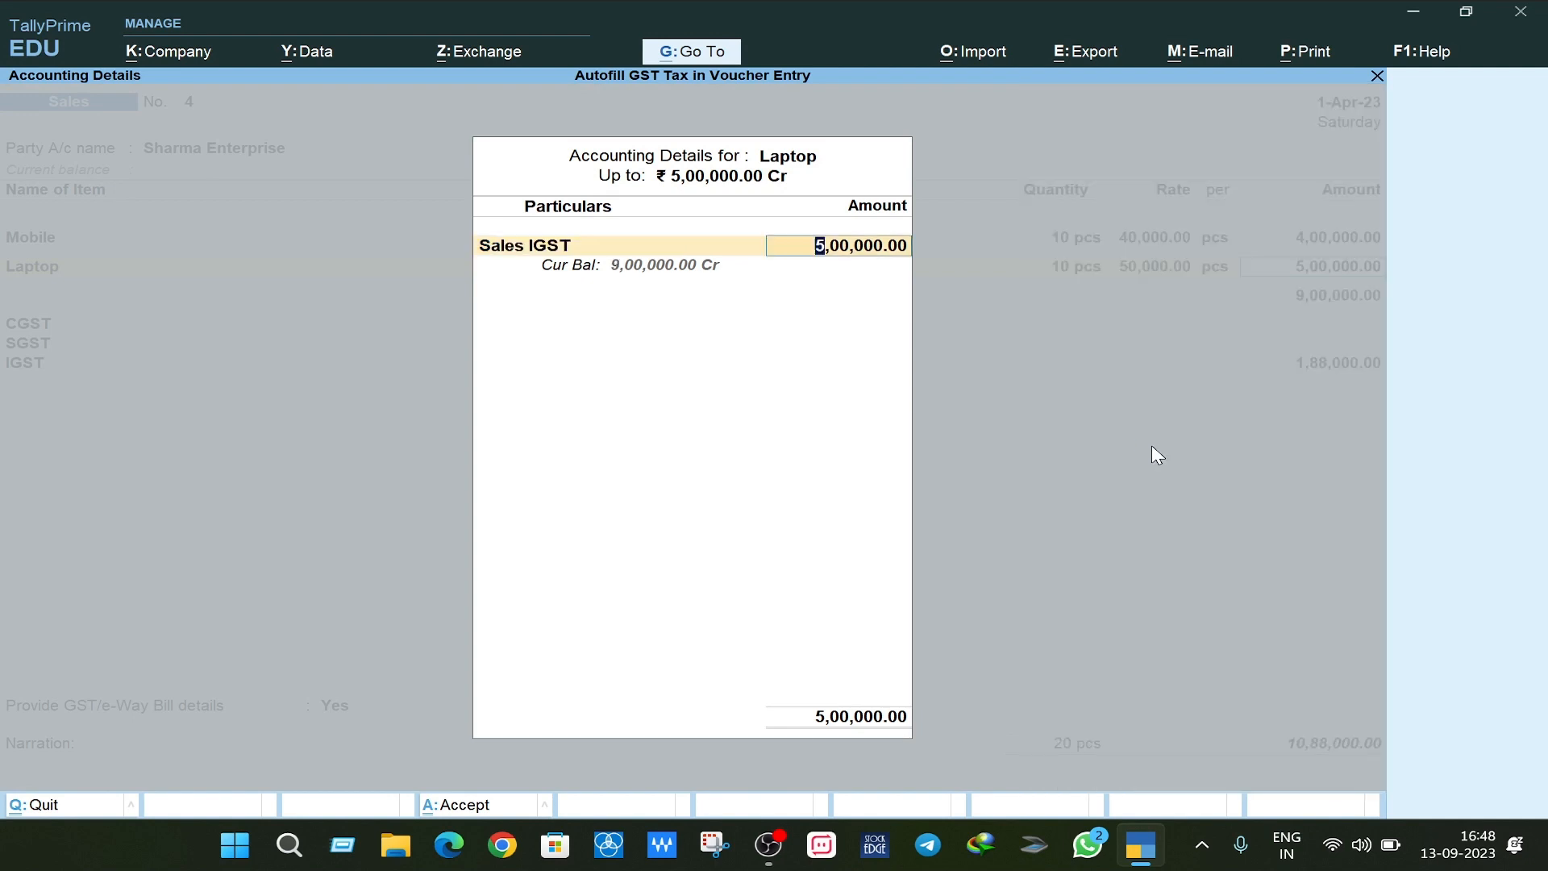
key(Return)
key(Return)
key(Return)
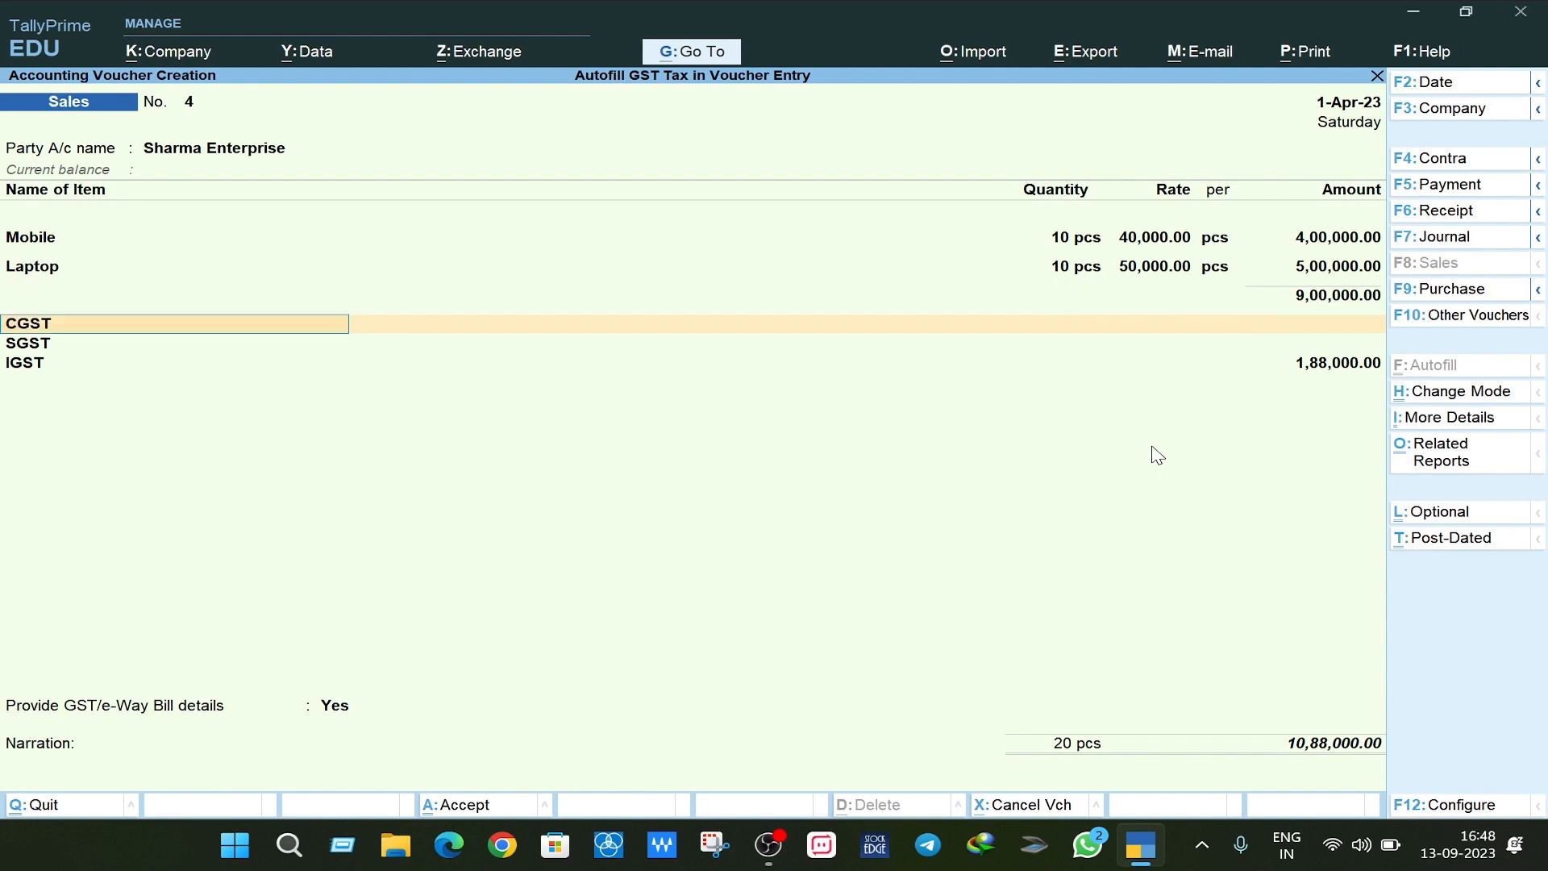
- Review the voucher's GST tax analysis, and accept the autofilled CGST, SGST and IGST lines unchanged
key(ctrl+o)
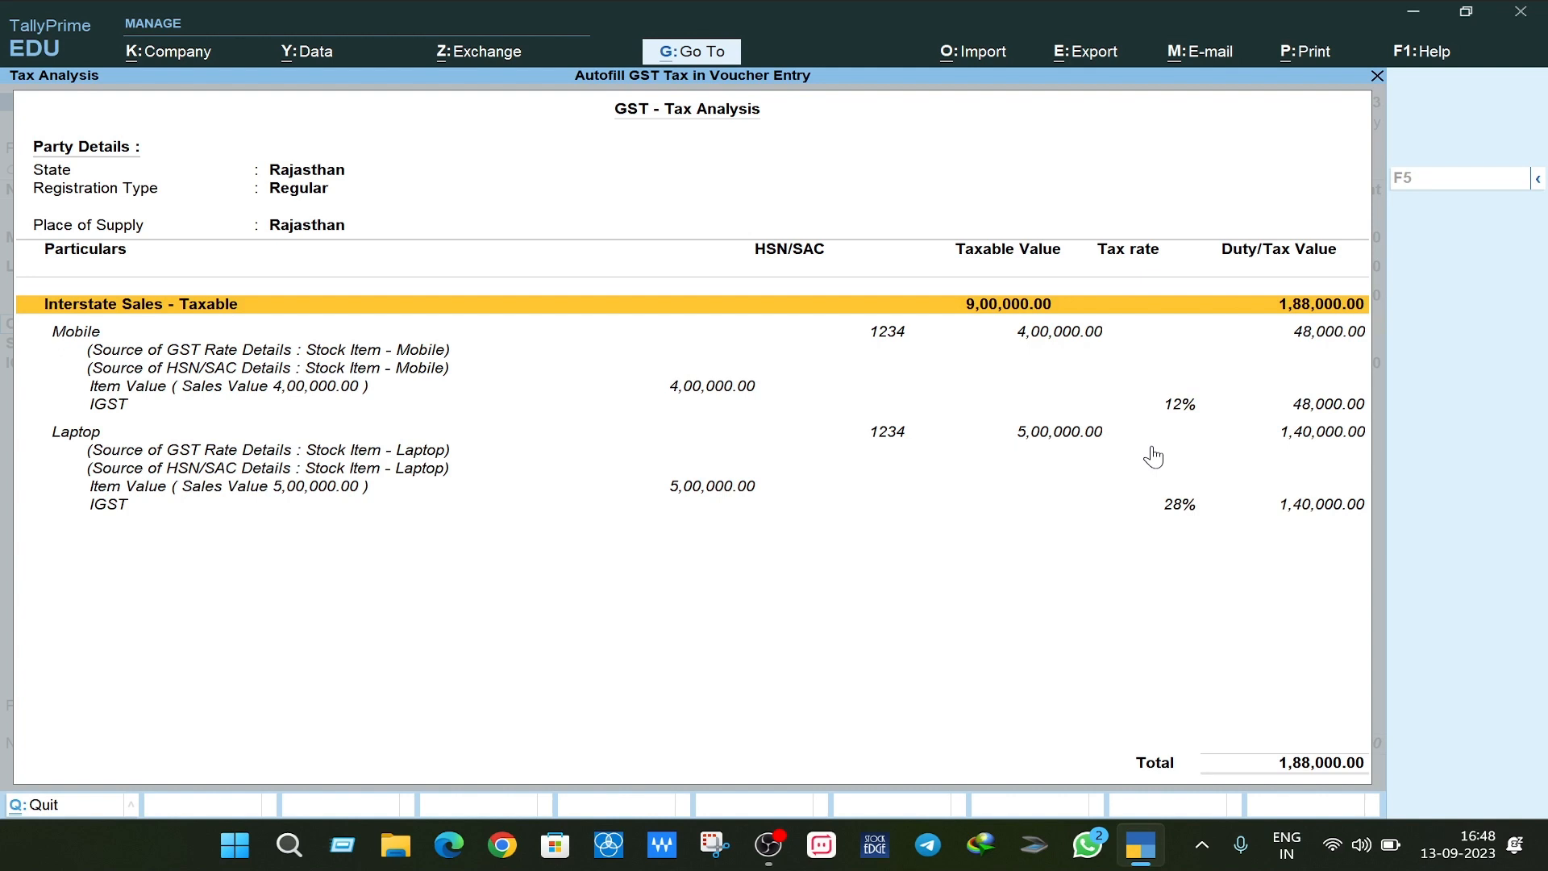
key(Escape)
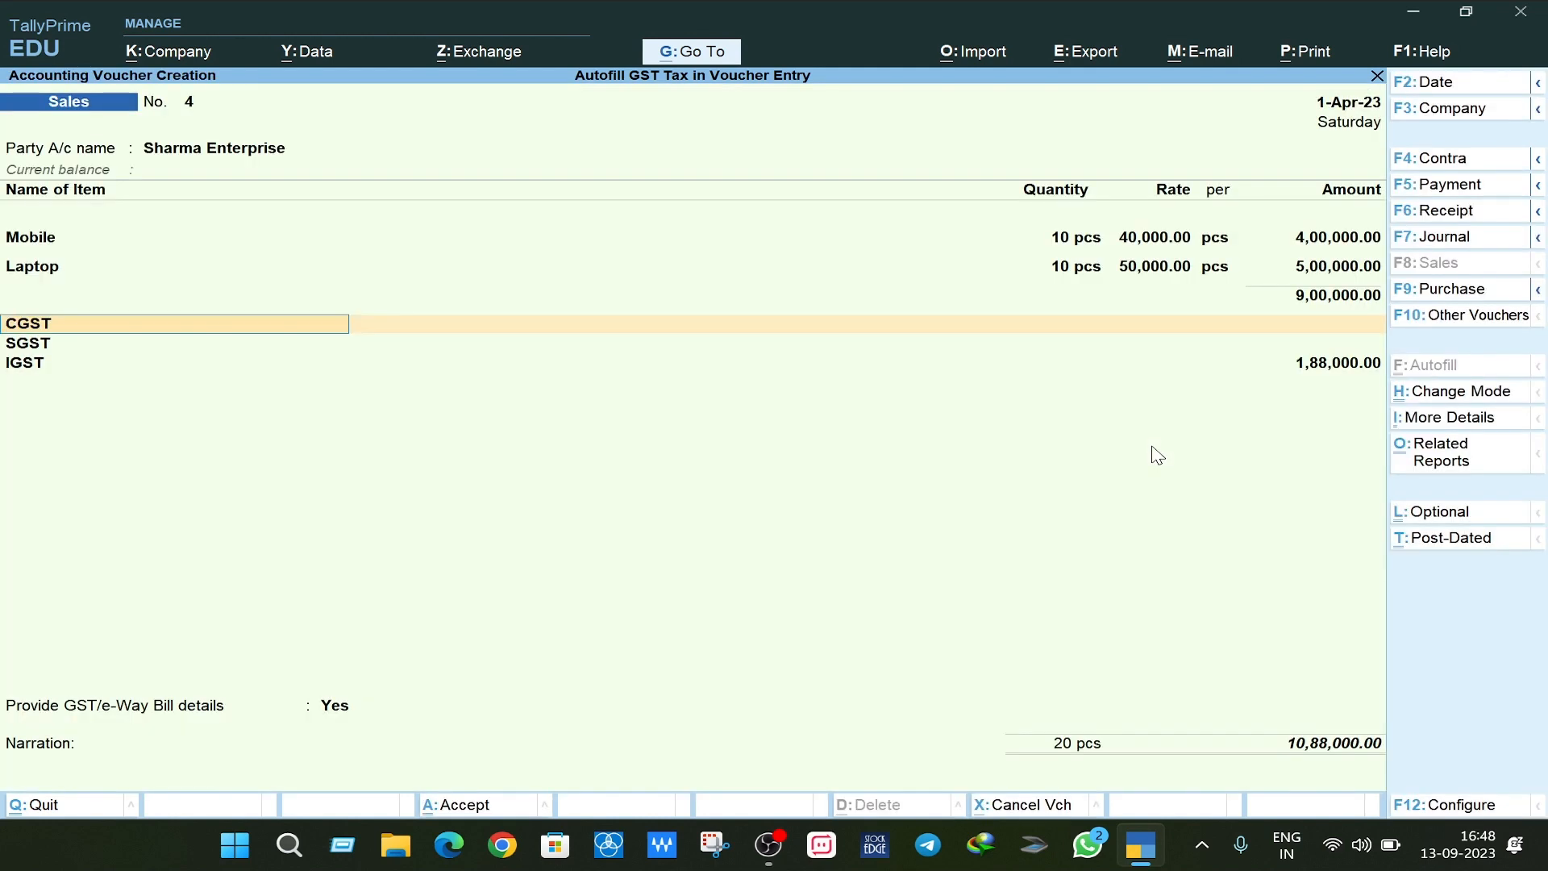
key(Return)
key(Return)
key(Return)
key(Return)
key(Return)
key(Return)
key(Return)
key(Return)
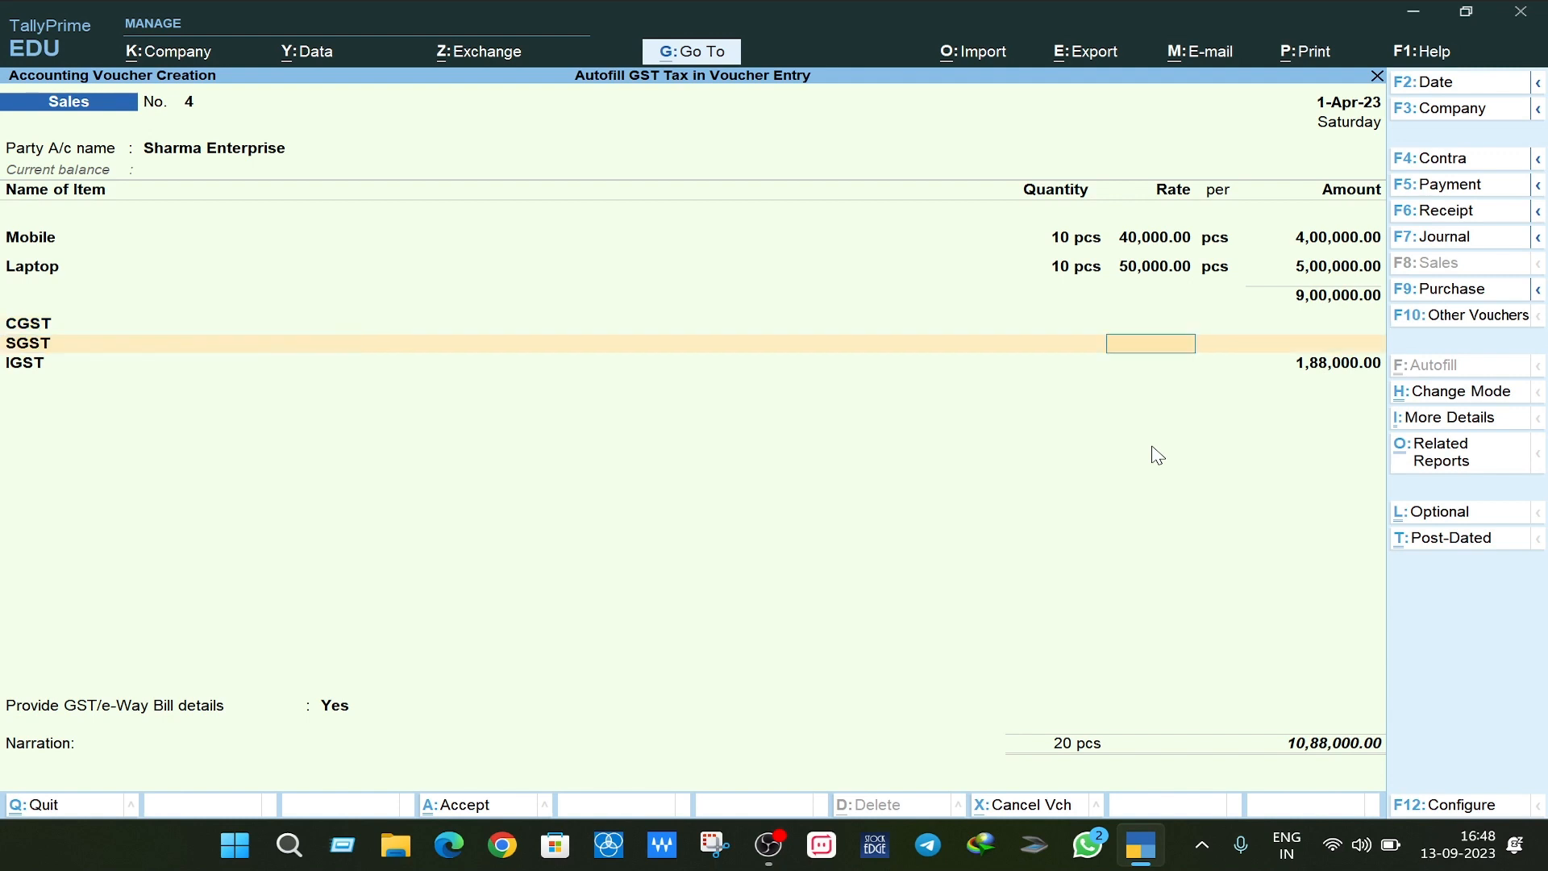
key(Return)
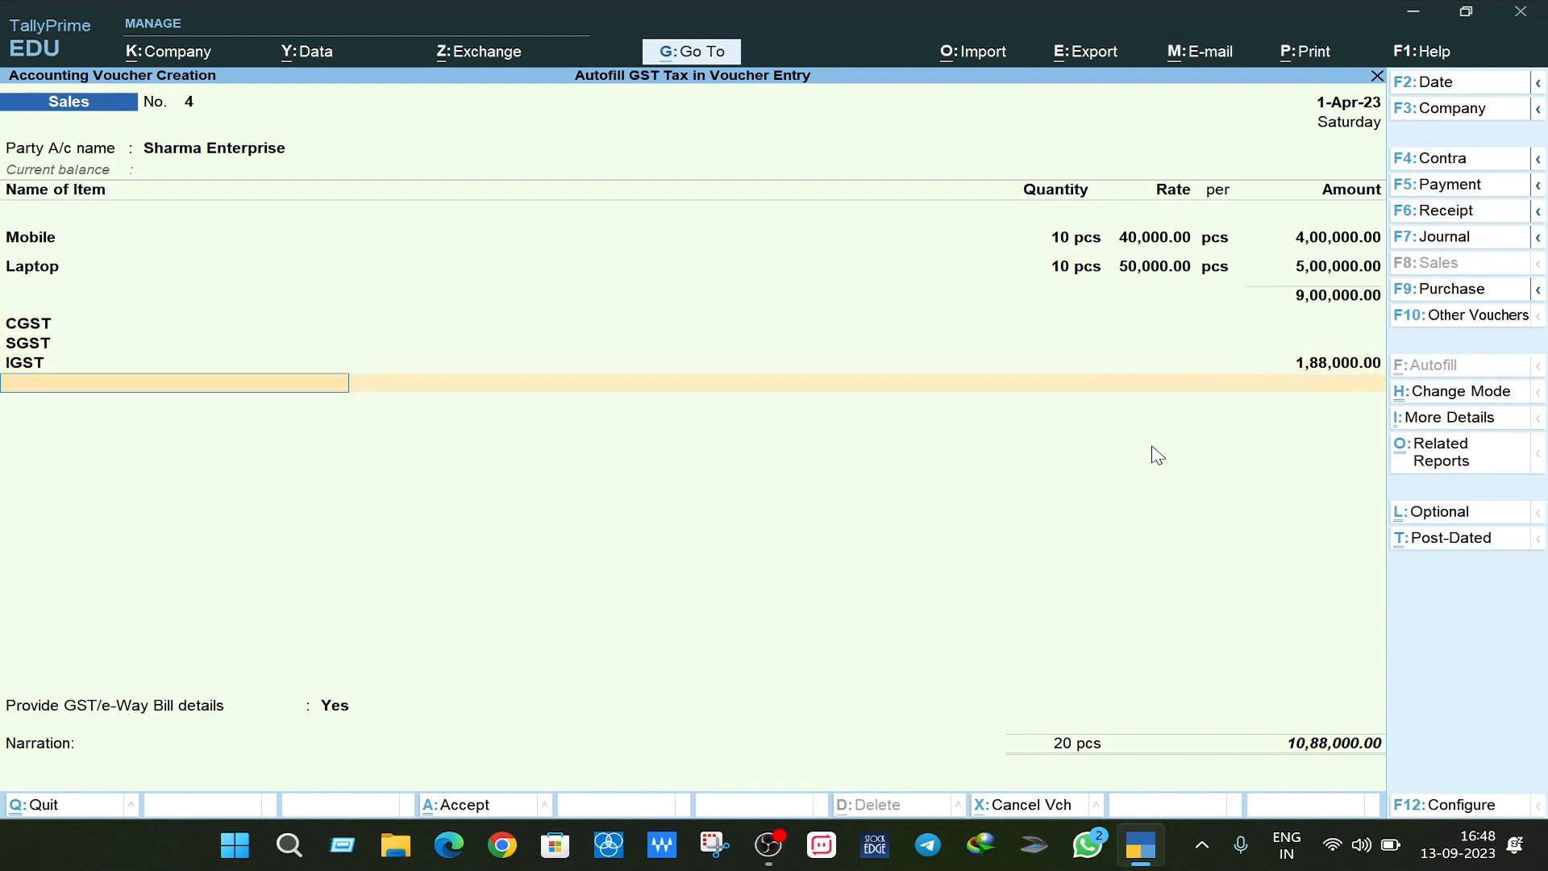
key(Return)
- Set GST/e-Way Bill details to No, leave the narration blank, and save the sales voucher without sending it for e-Way Bill generation
key(Up)
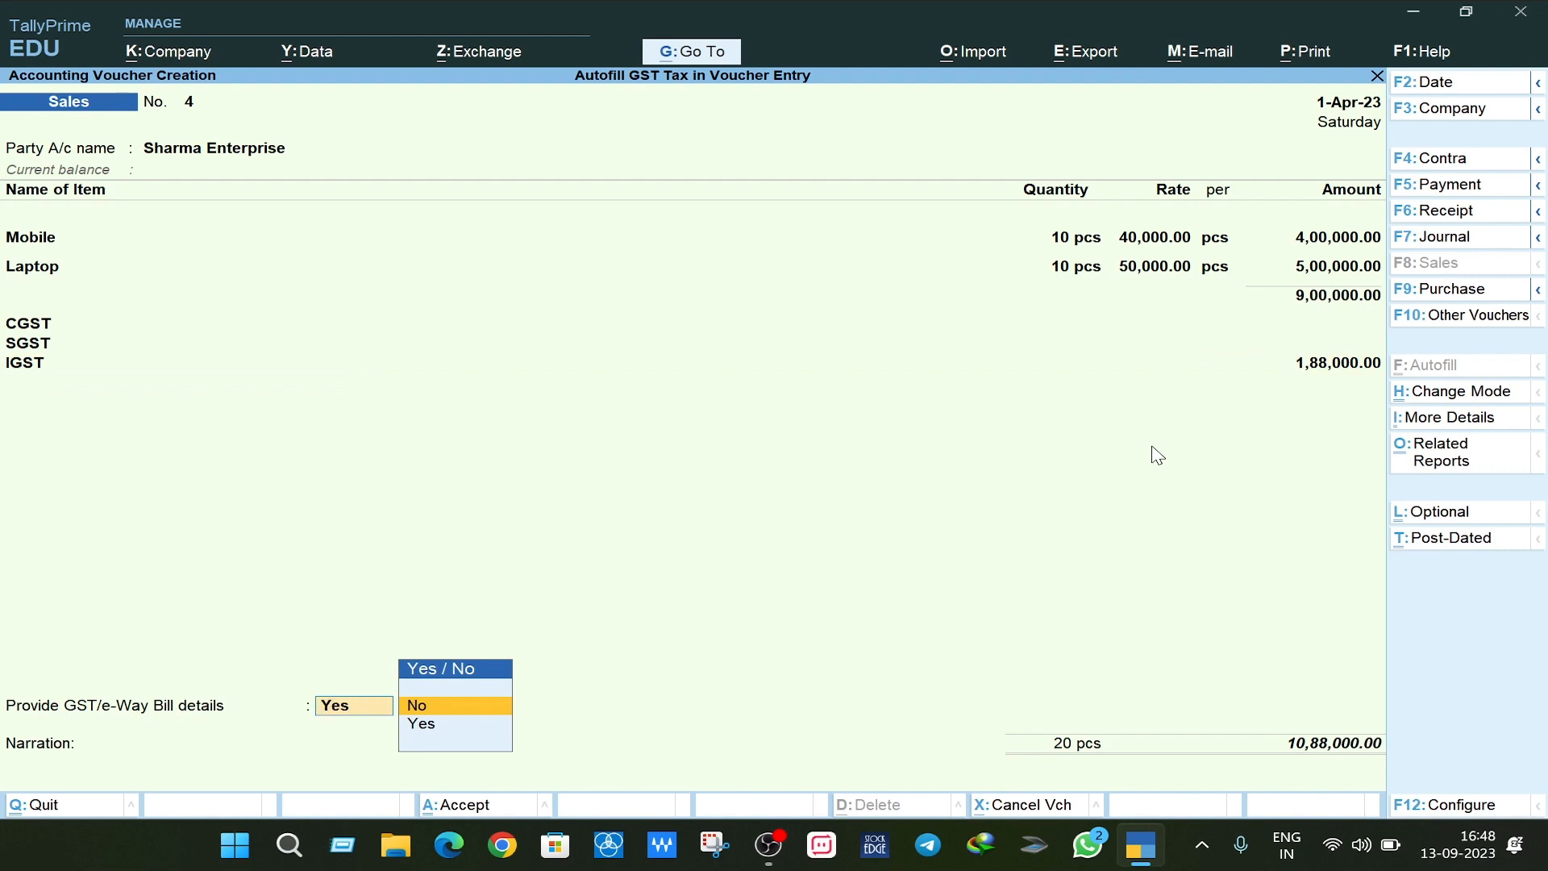
key(Return)
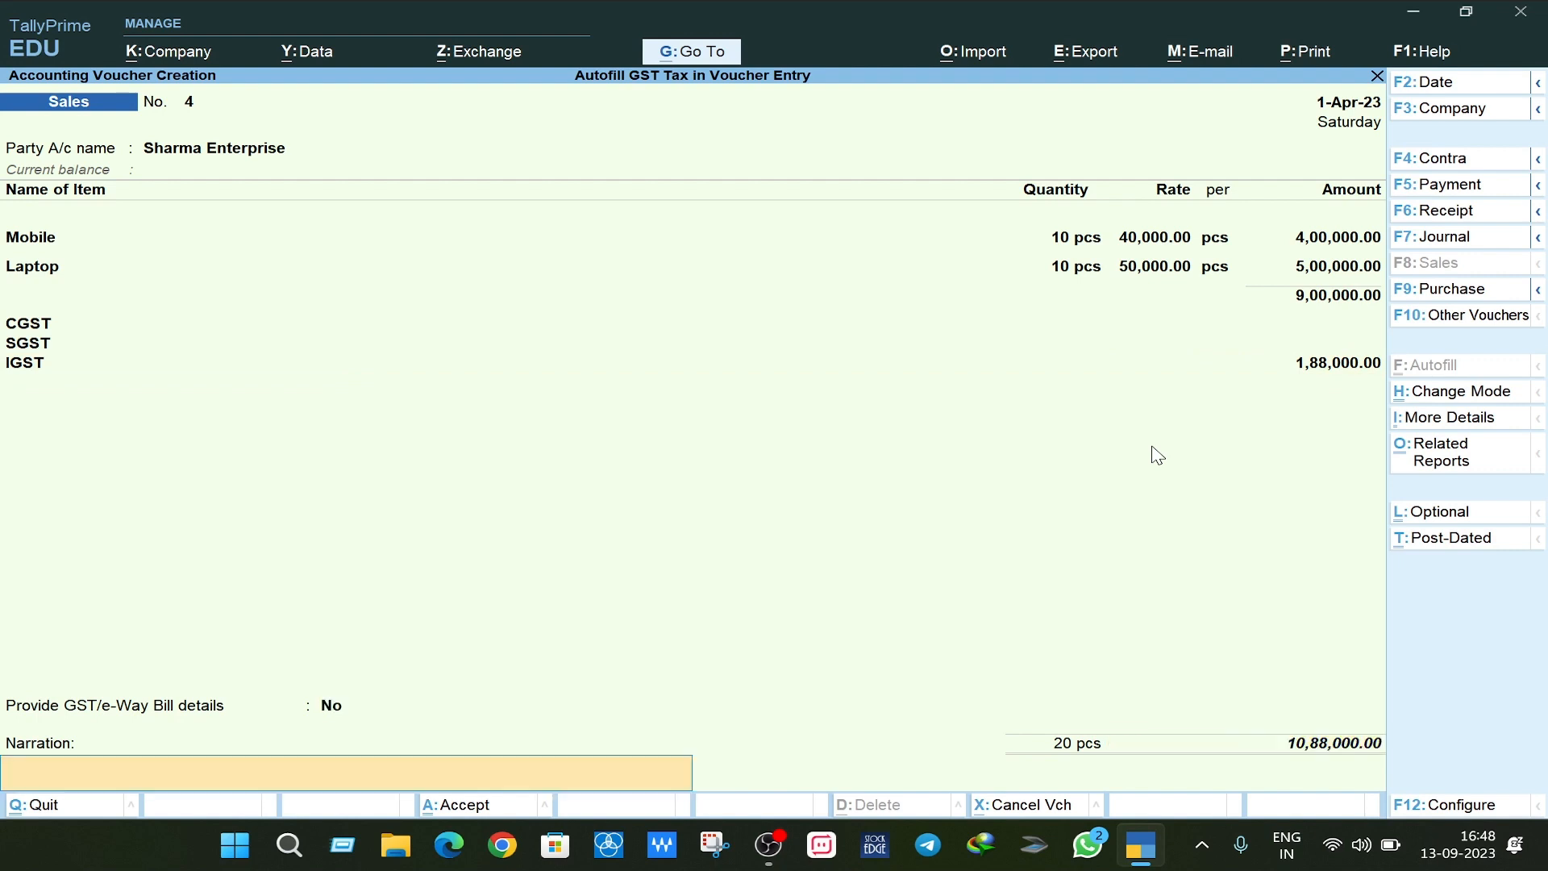
key(Return)
key(Return)
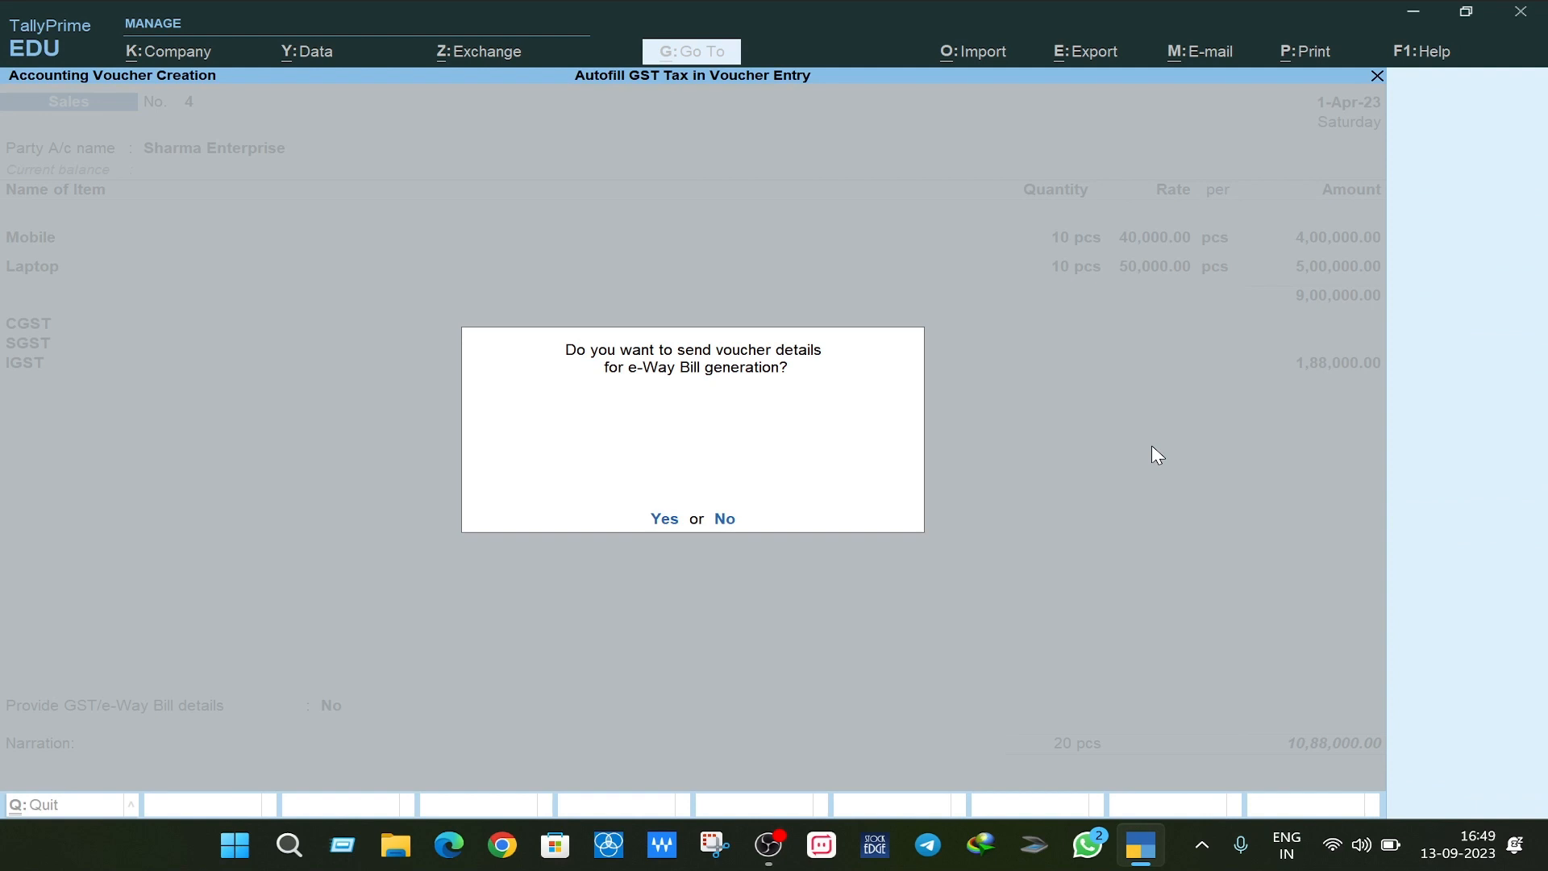
key(n)
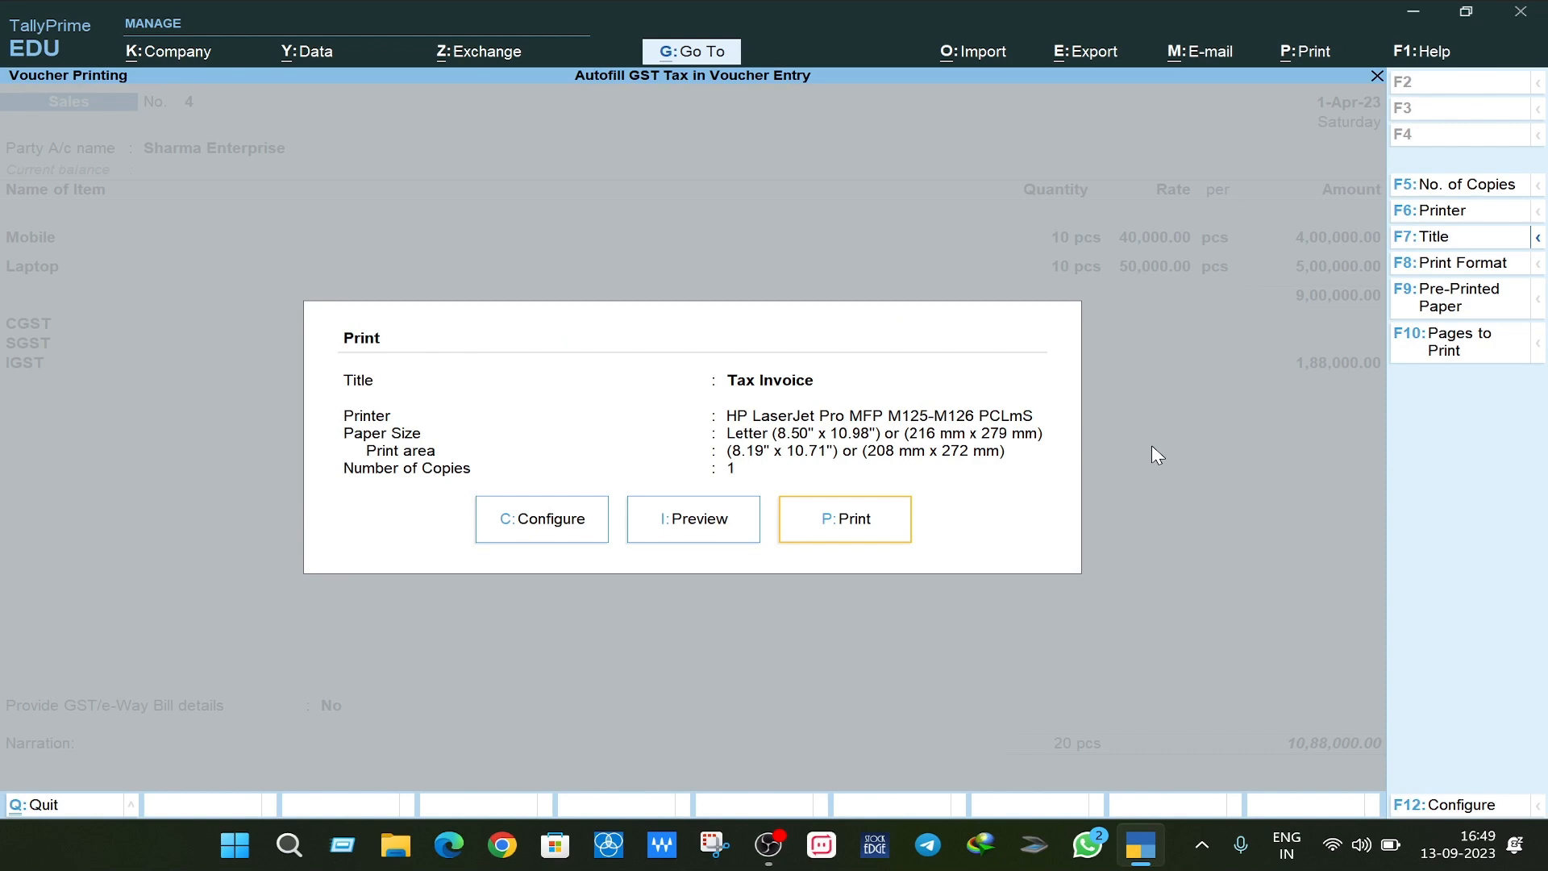
- Preview the Sharma Enterprise tax invoice and close it without printing
key(Left)
key(Return)
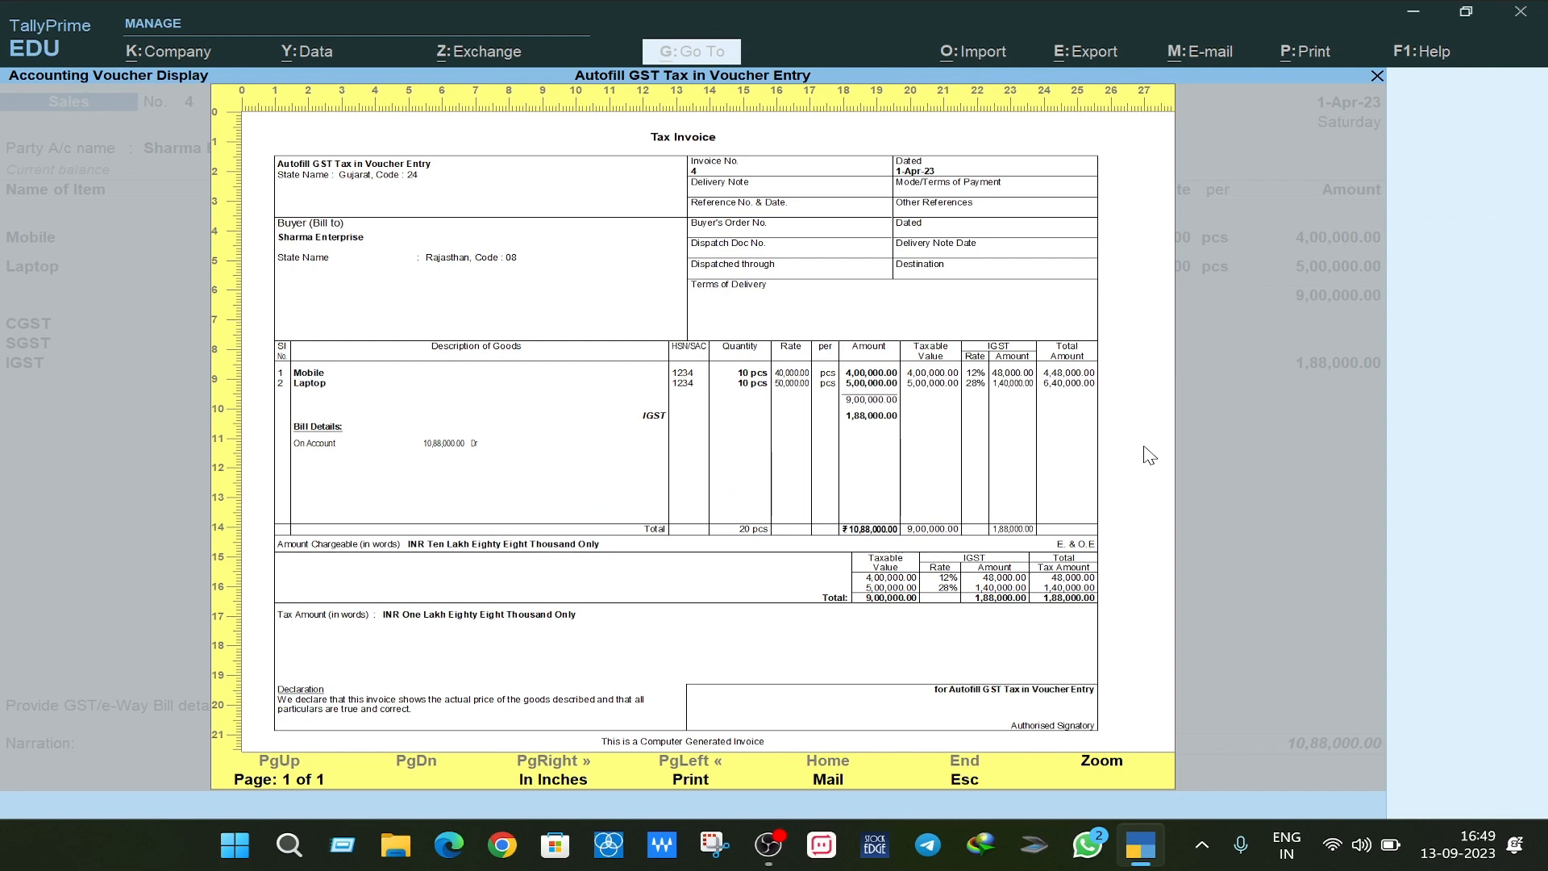
key(Escape)
key(Escape)
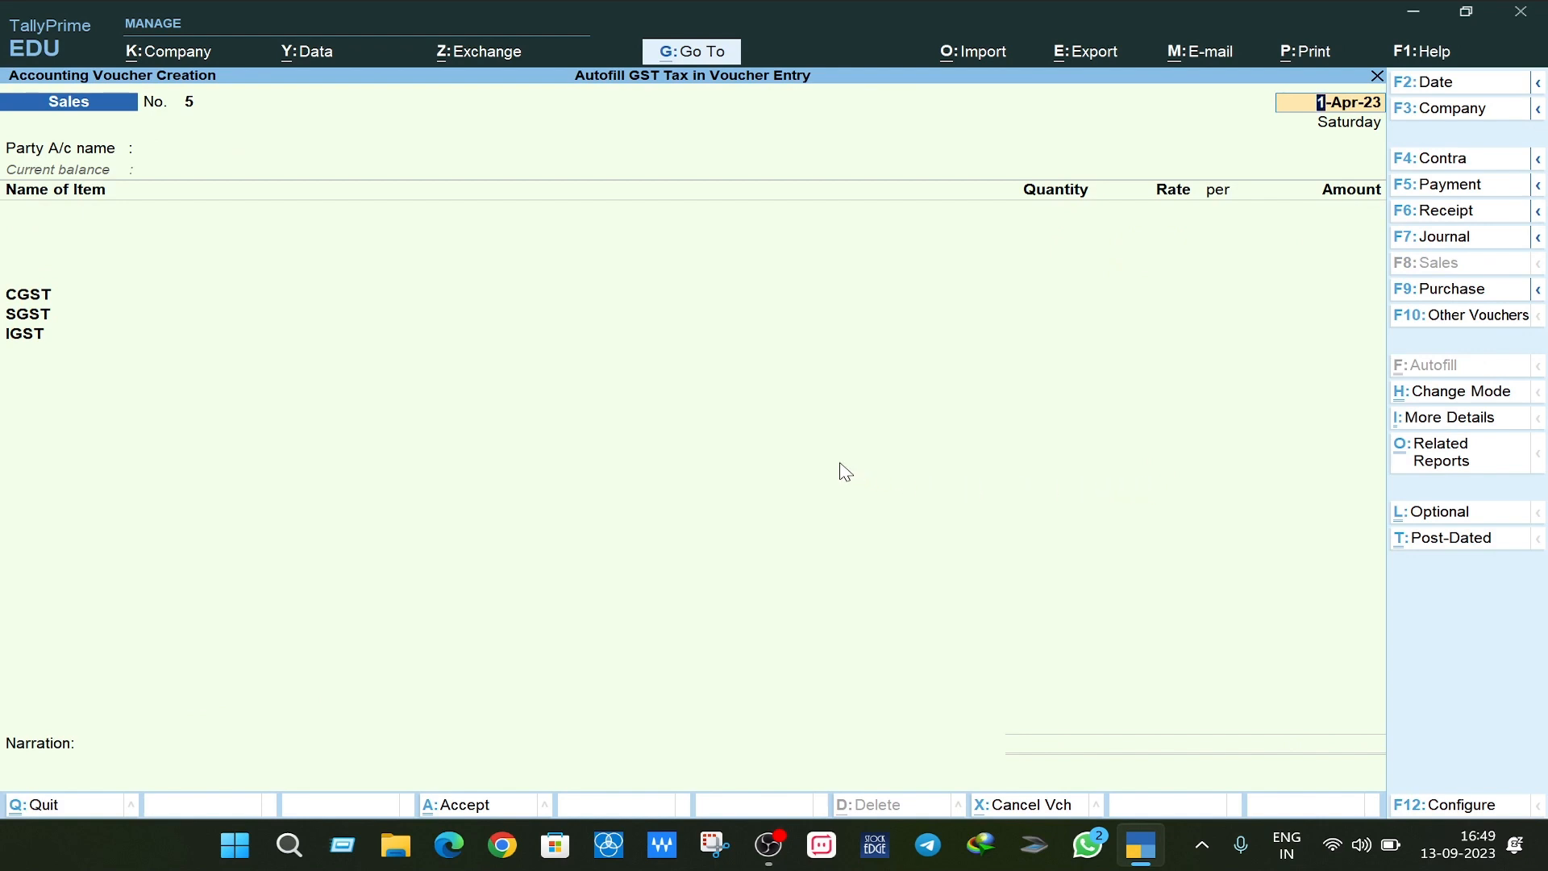
- Quit voucher creation and open the April sales voucher list in the Sales Register
key(BackSpace)
key(Escape)
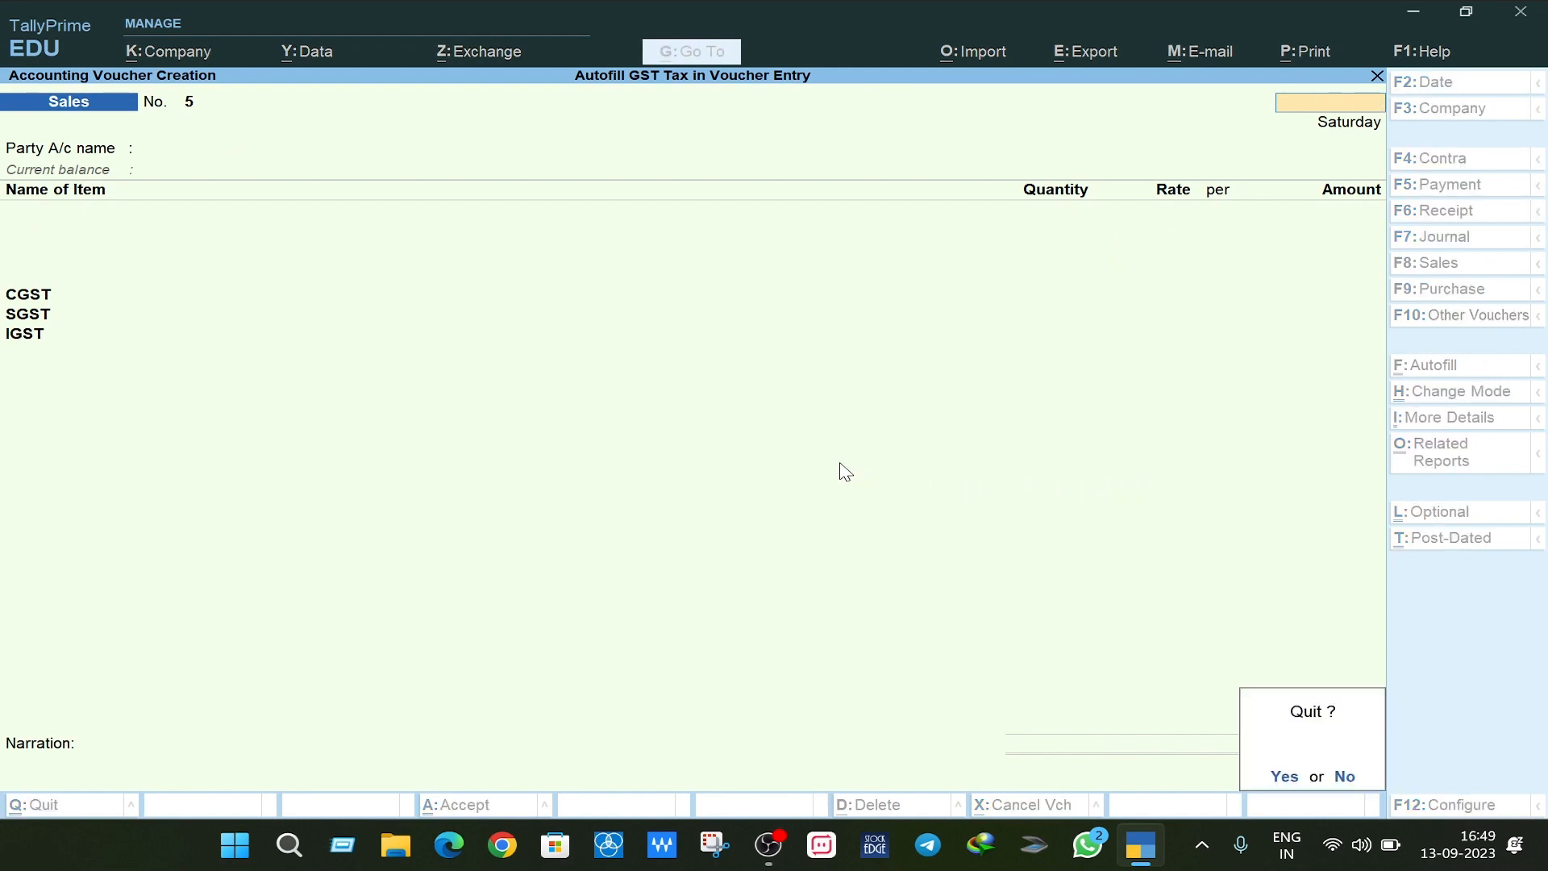
key(y)
key(d)
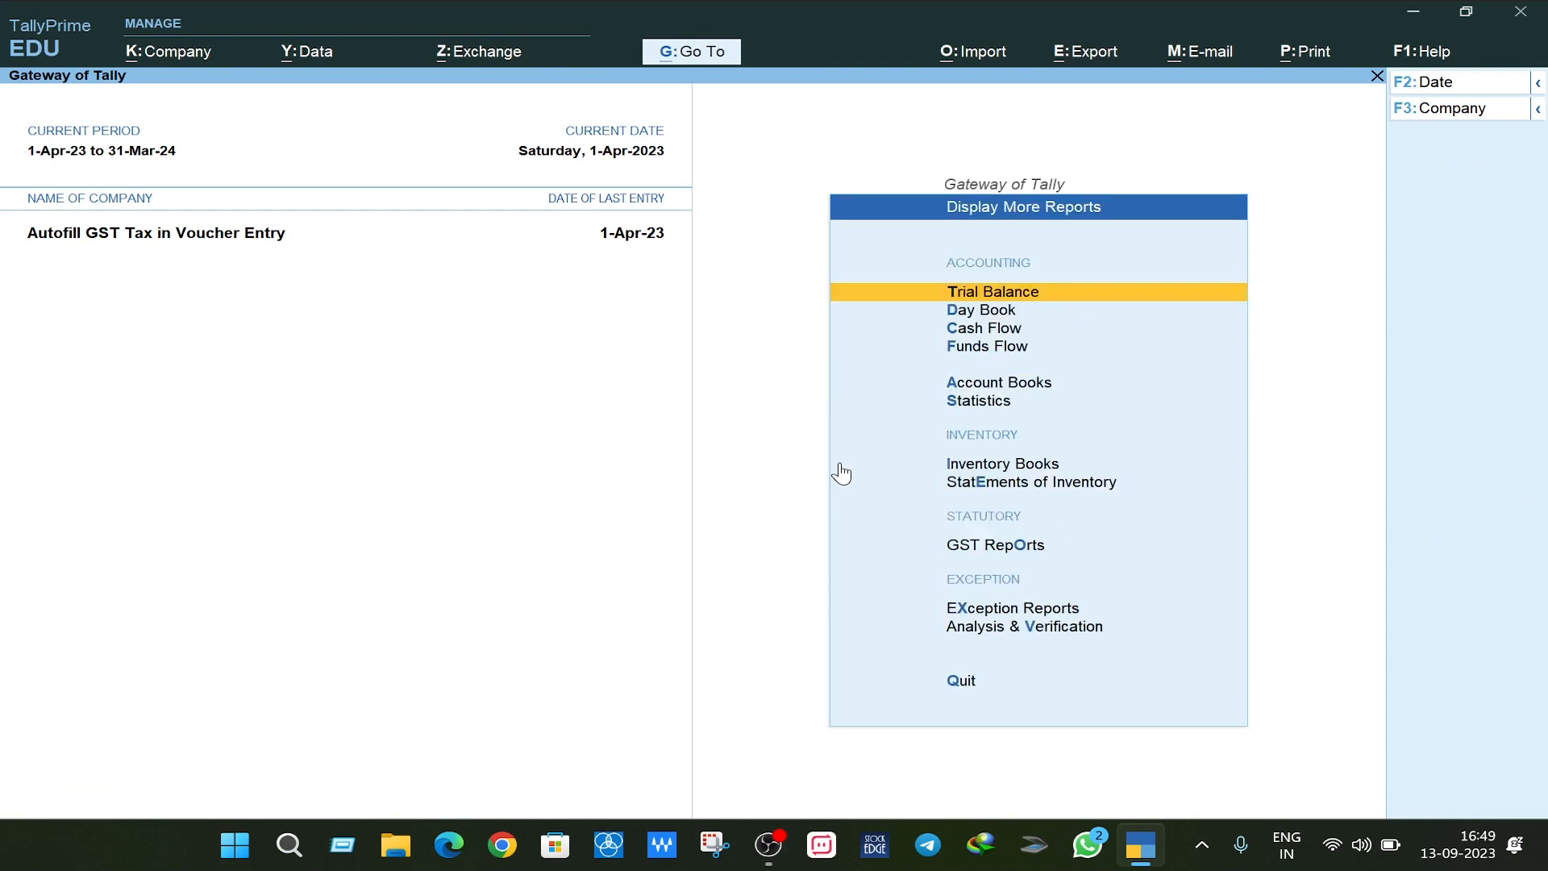
key(a)
key(s)
key(Return)
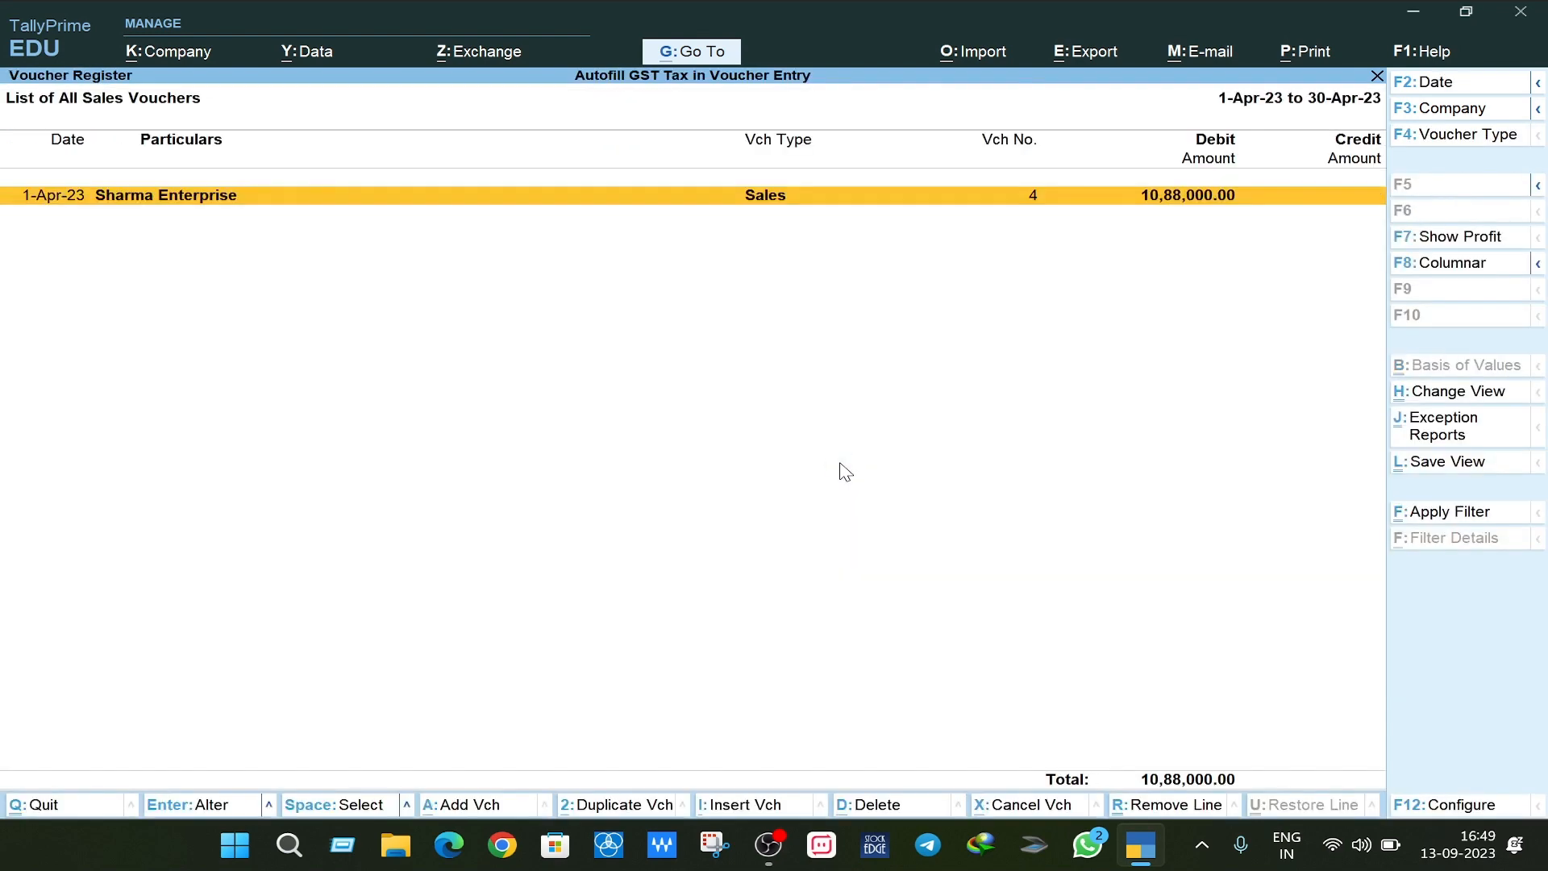
- Open the Sharma Enterprise sales voucher and move on to the Riya Enterprise purchase voucher to check their tax lines
key(Return)
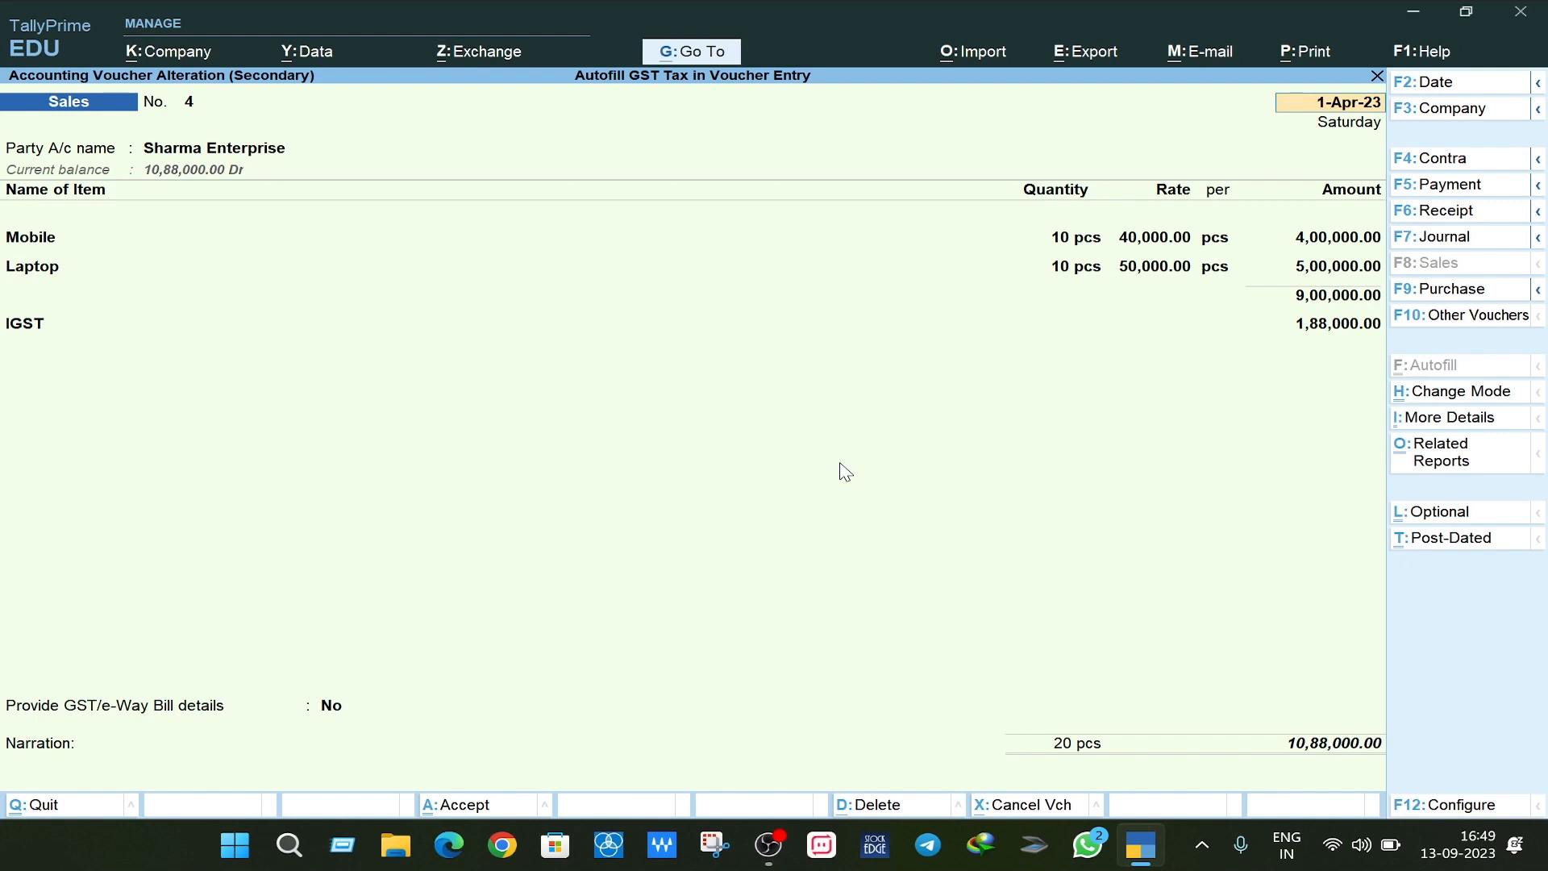
key(Page_Down)
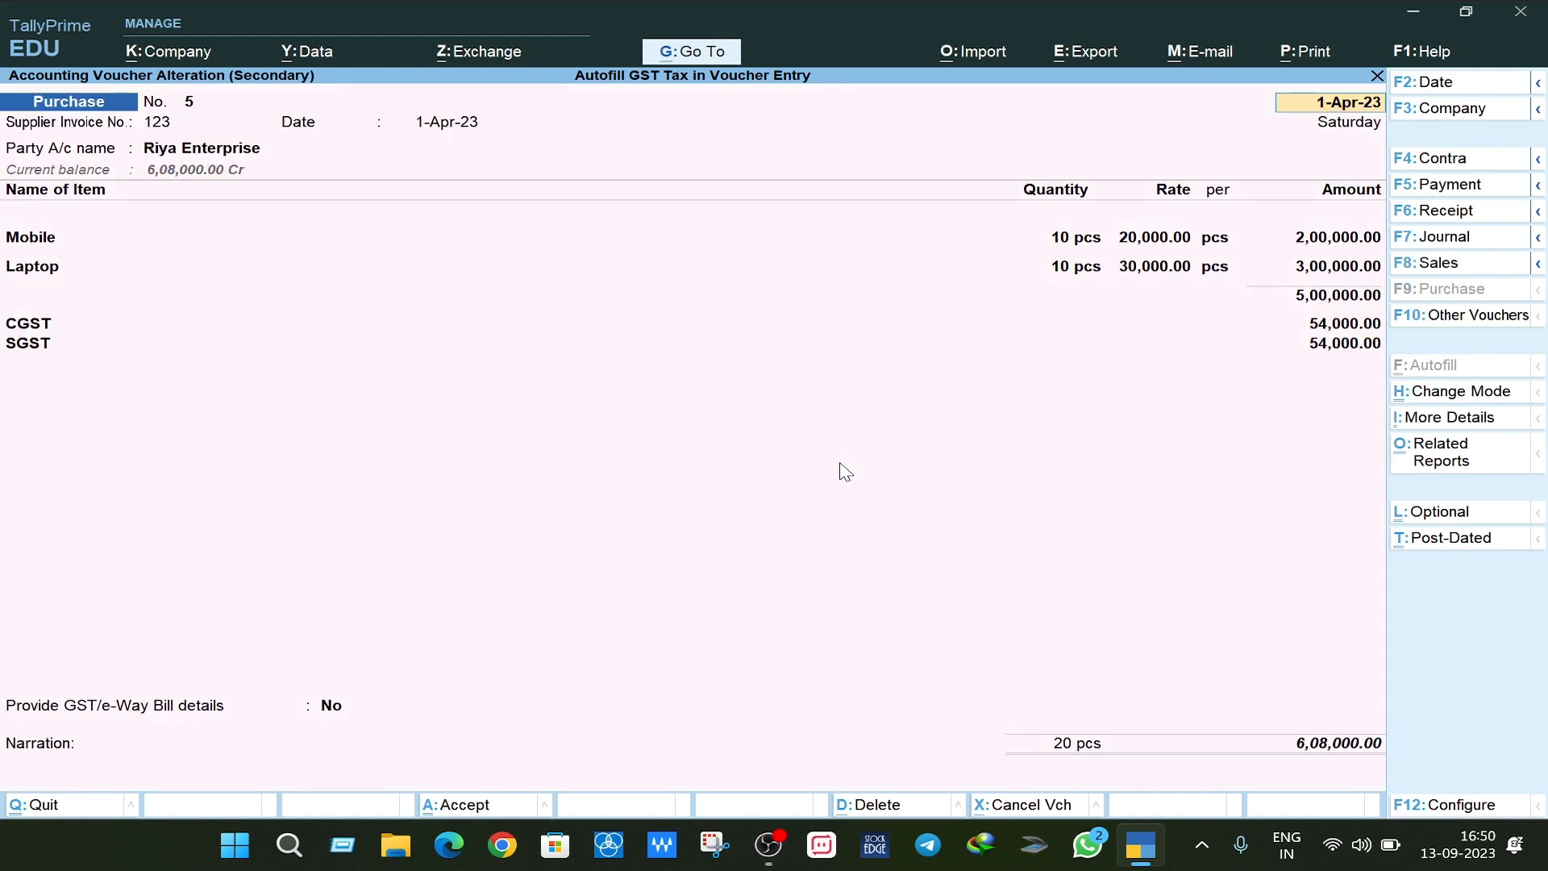